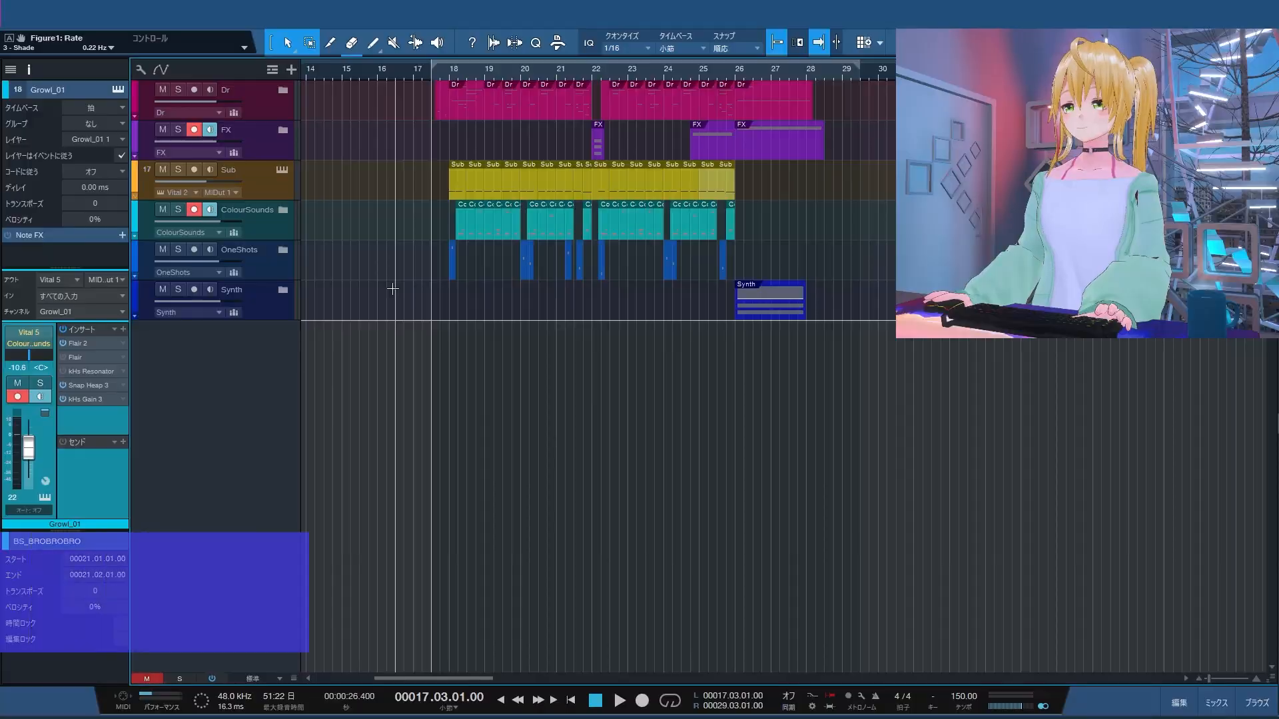
Solo and expand the Dr folder, and play back the drum tracks from bar 17.3.
left_click(256, 107)
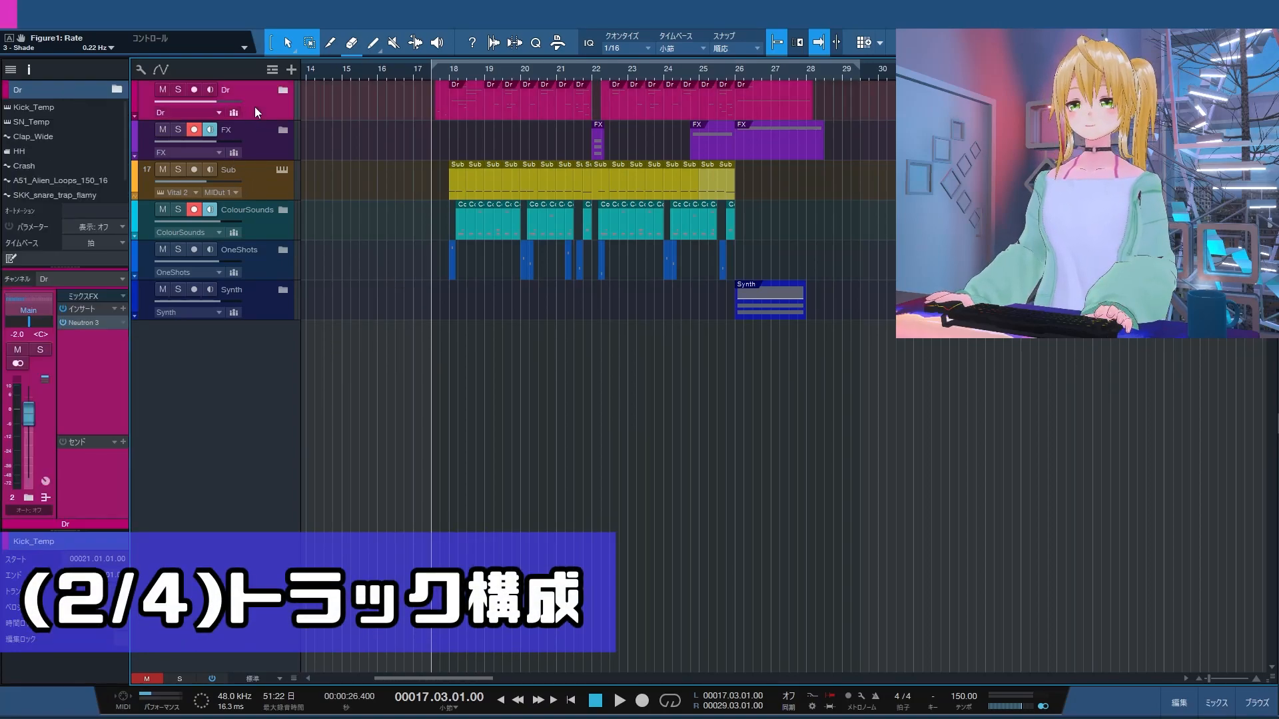
key("s")
left_click(284, 91)
key("space")
scroll(480, 205, "up", 4)
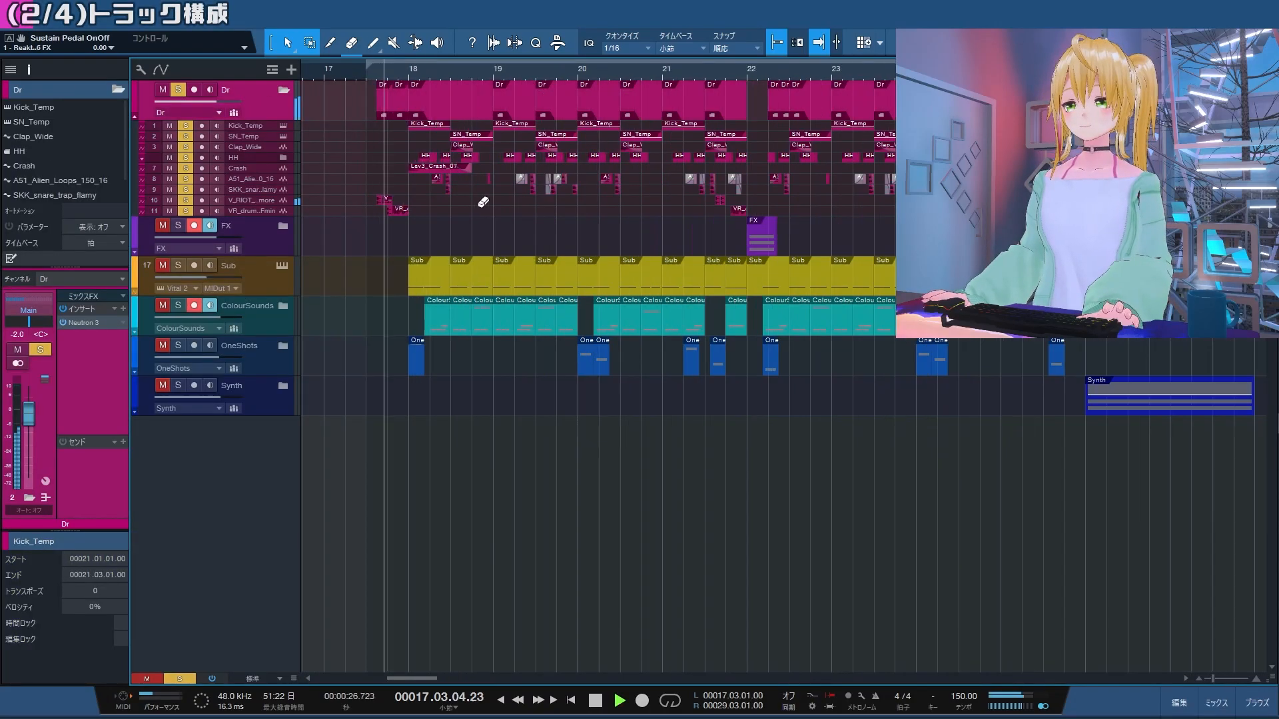
scroll(473, 205, "up", 2)
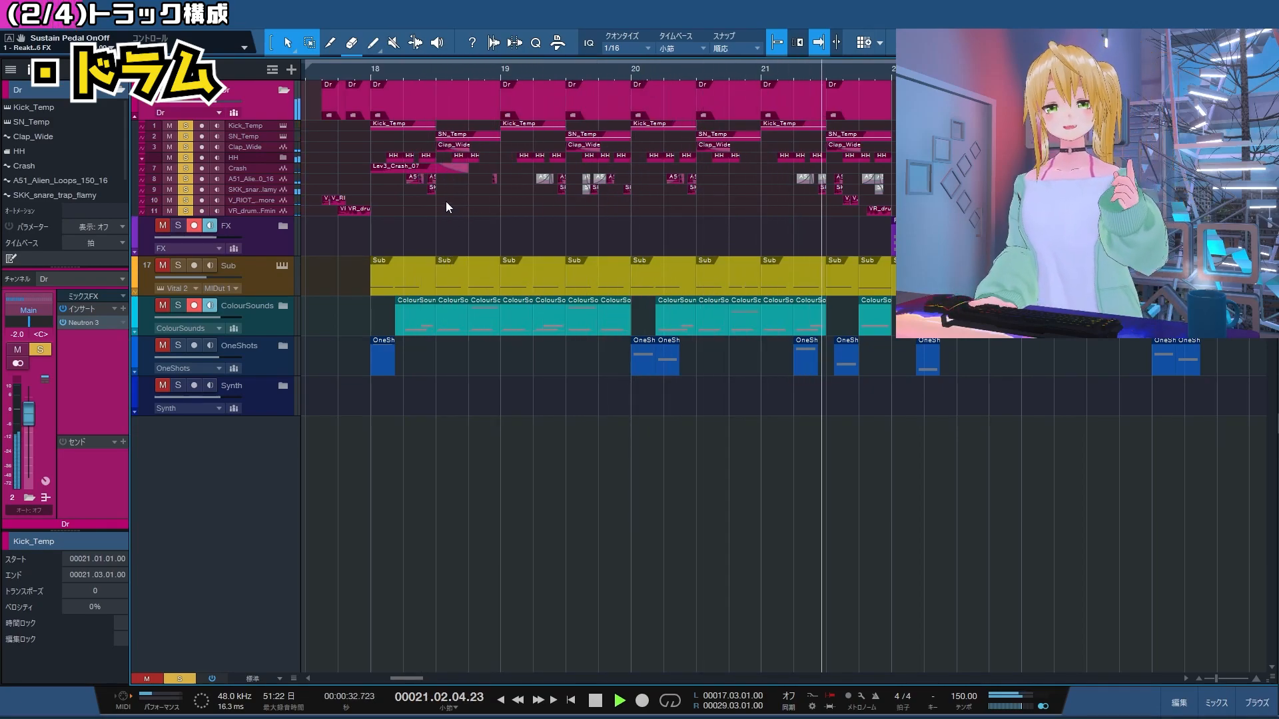
key("space")
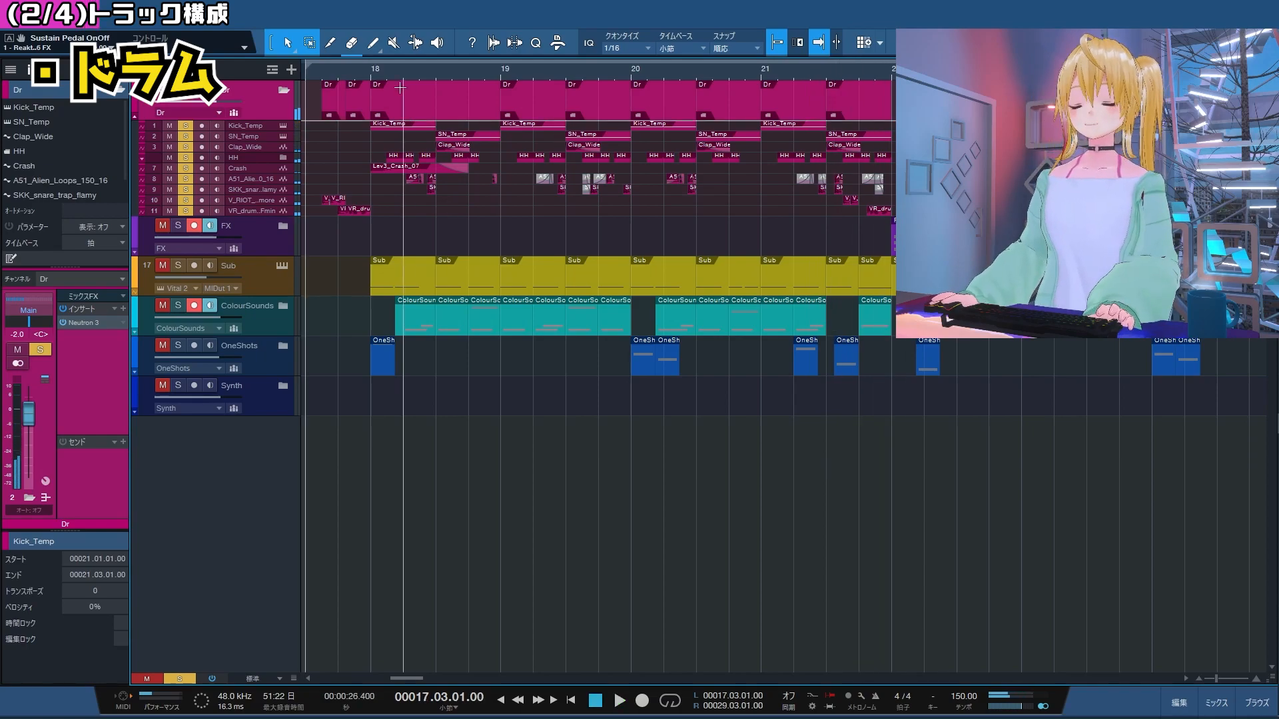
Move the playhead to bar 18, collapse the Dr folder and expand the FX folder.
left_click(369, 70)
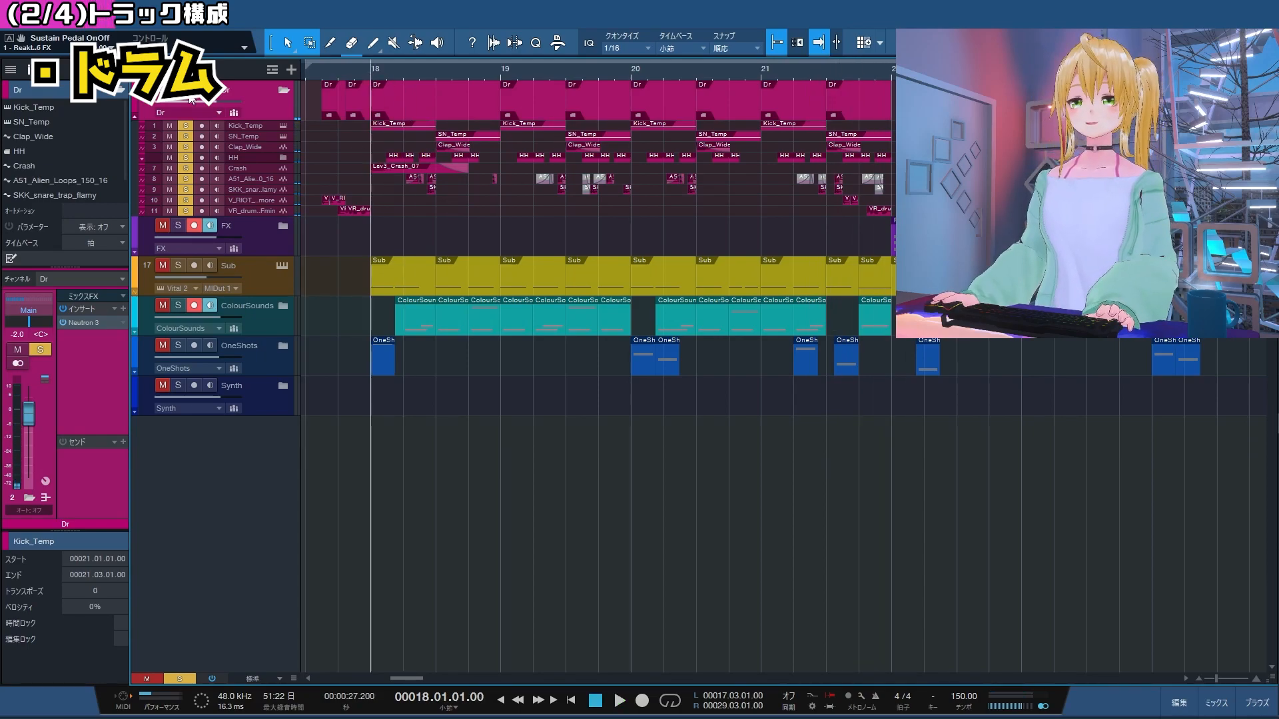
left_click(287, 229)
left_click(283, 226)
left_click(284, 90)
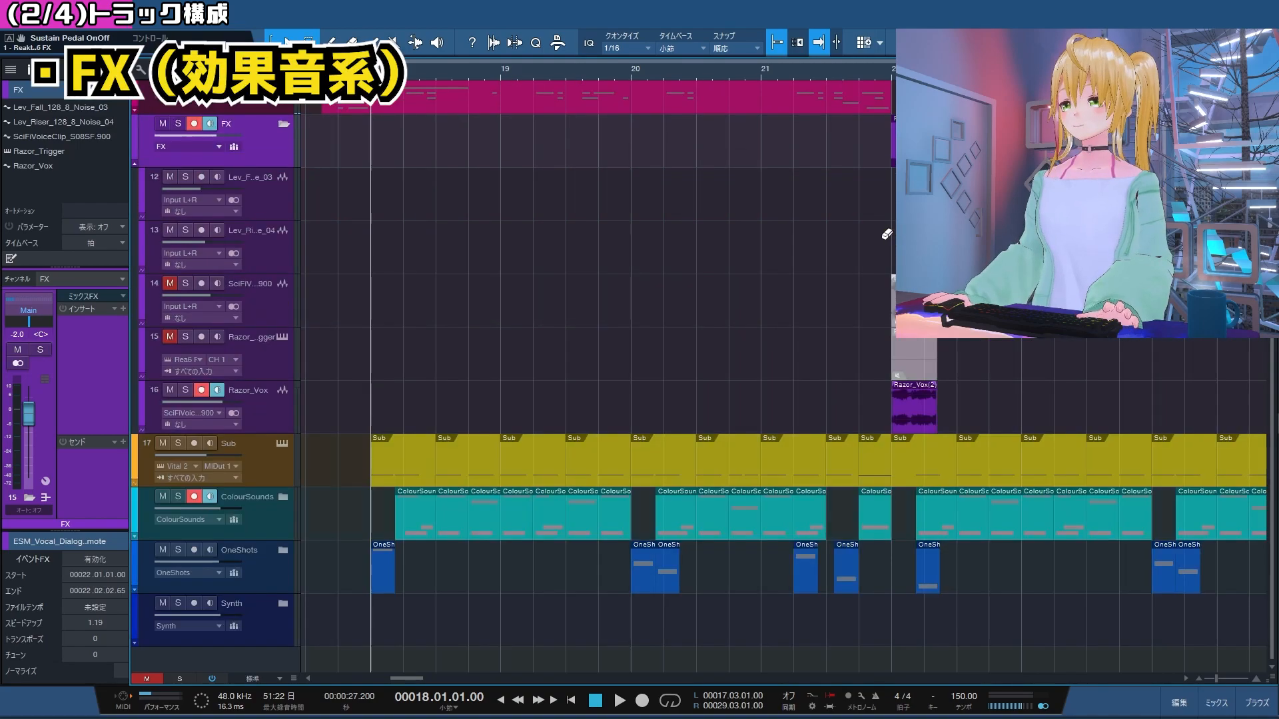
Solo the FX folder and play back its effect sounds, including the riser from bar 25.
left_click(875, 73)
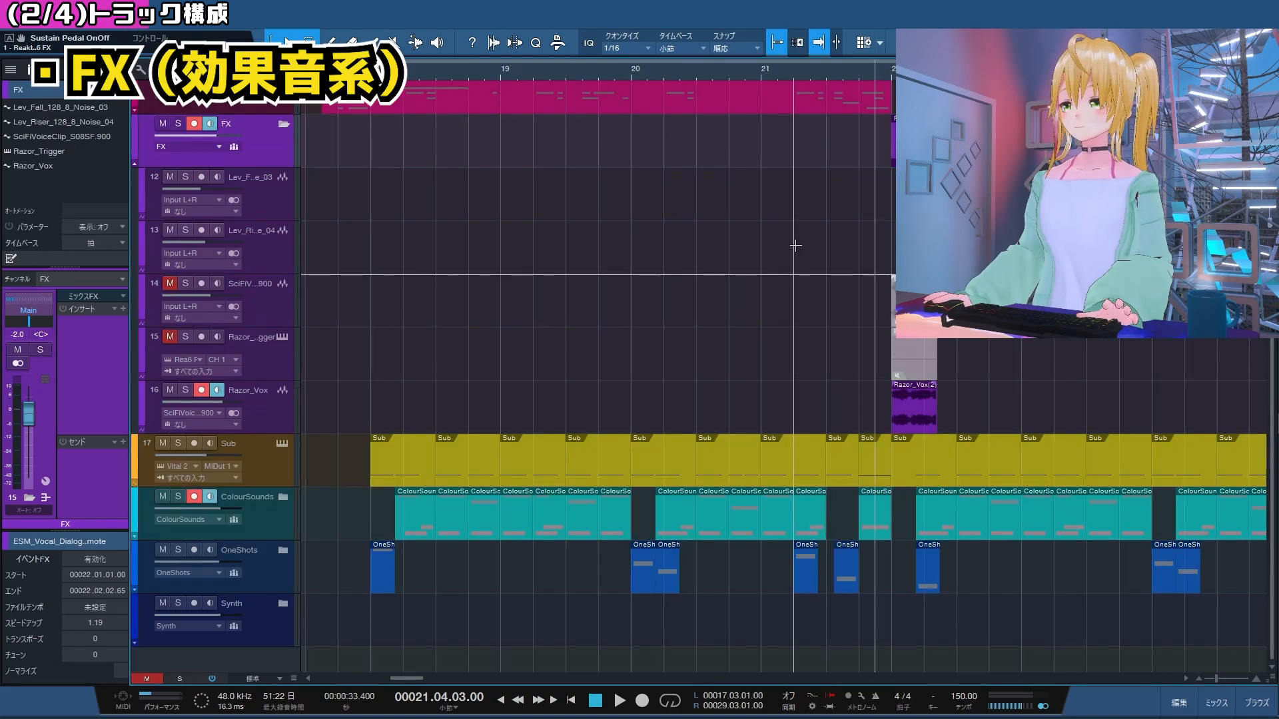
scroll(790, 259, "down", 2)
scroll(796, 268, "right", 2)
key("s")
key("space")
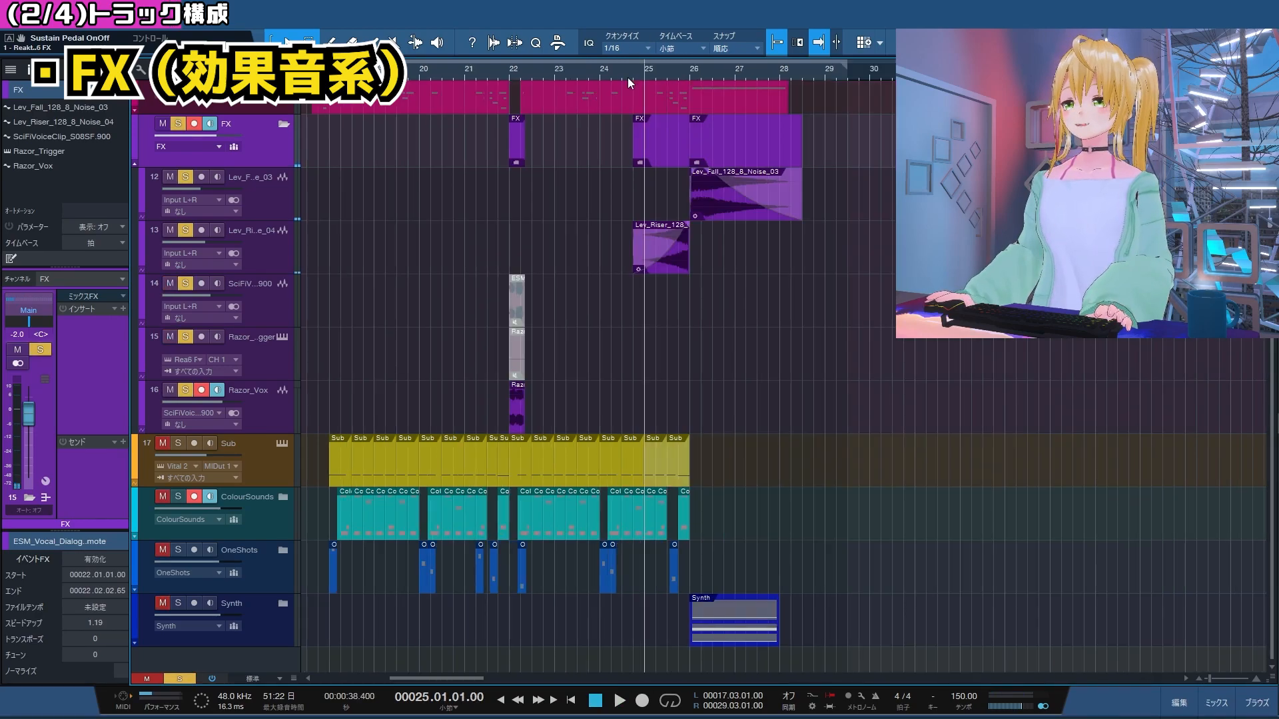
key("space")
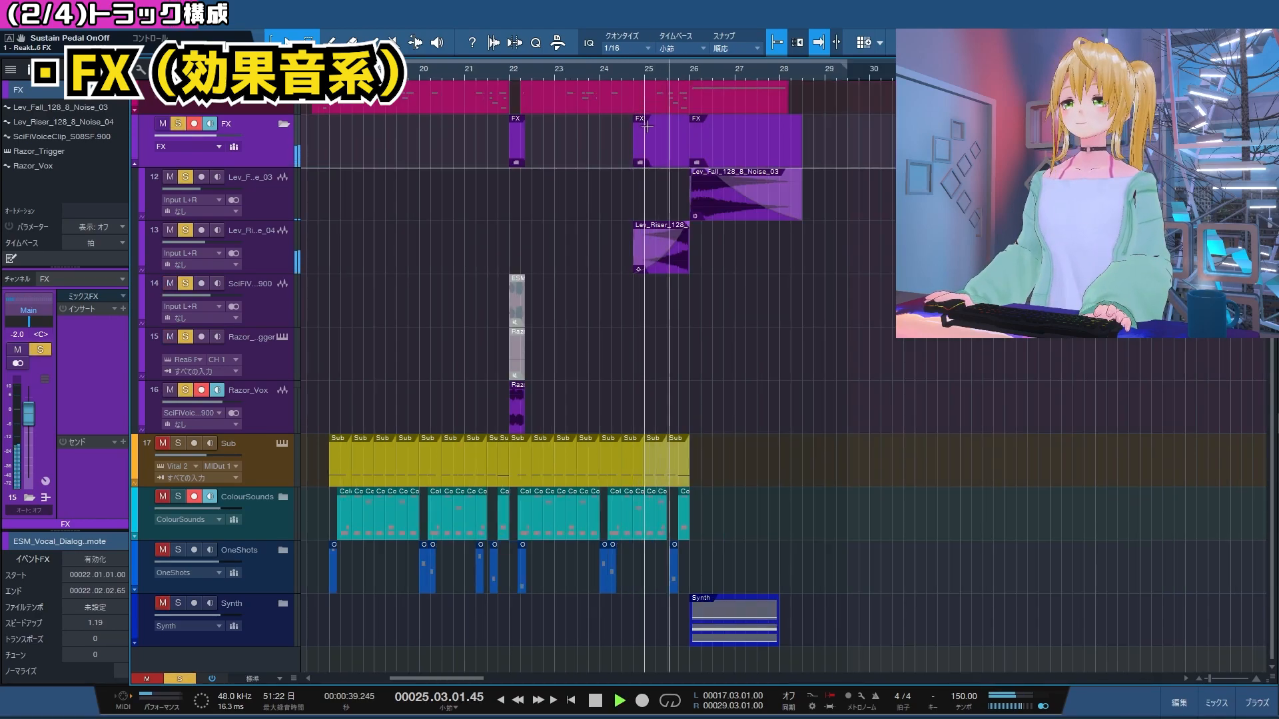
key("space")
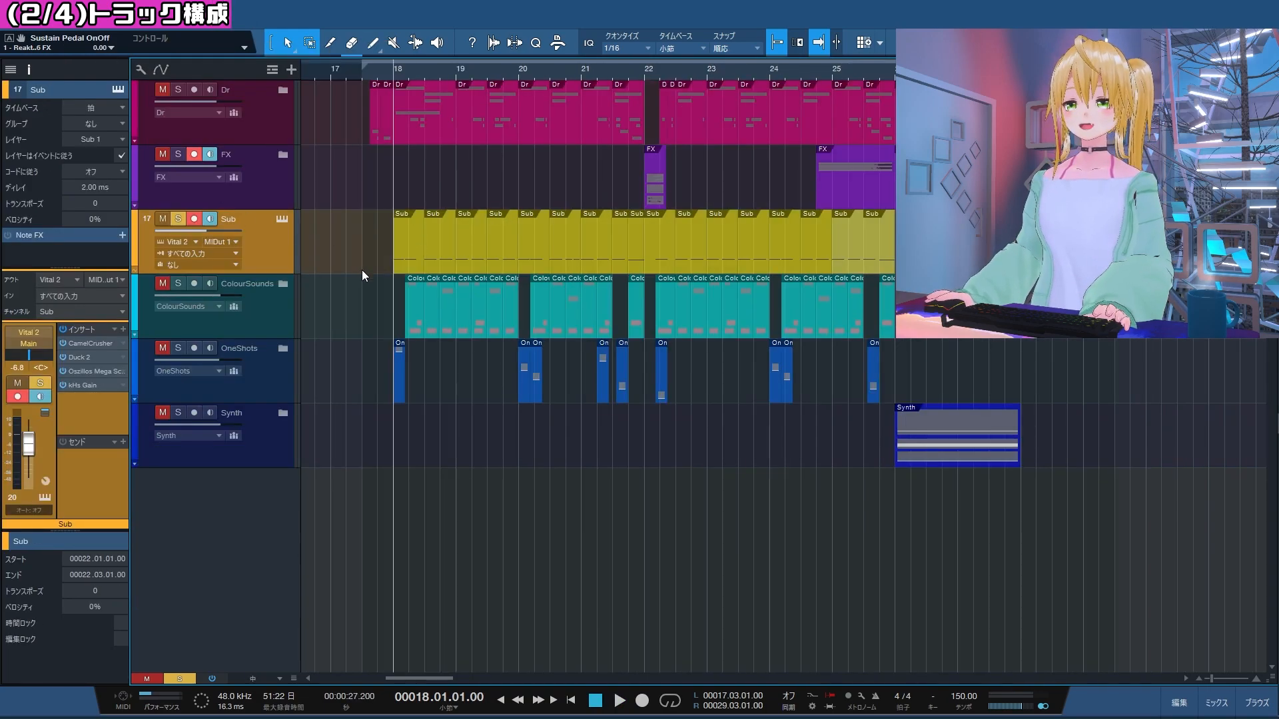
Play the soloed Sub track from bar 18 while viewing its Vital synth patch, and close the plug-in window.
key("space")
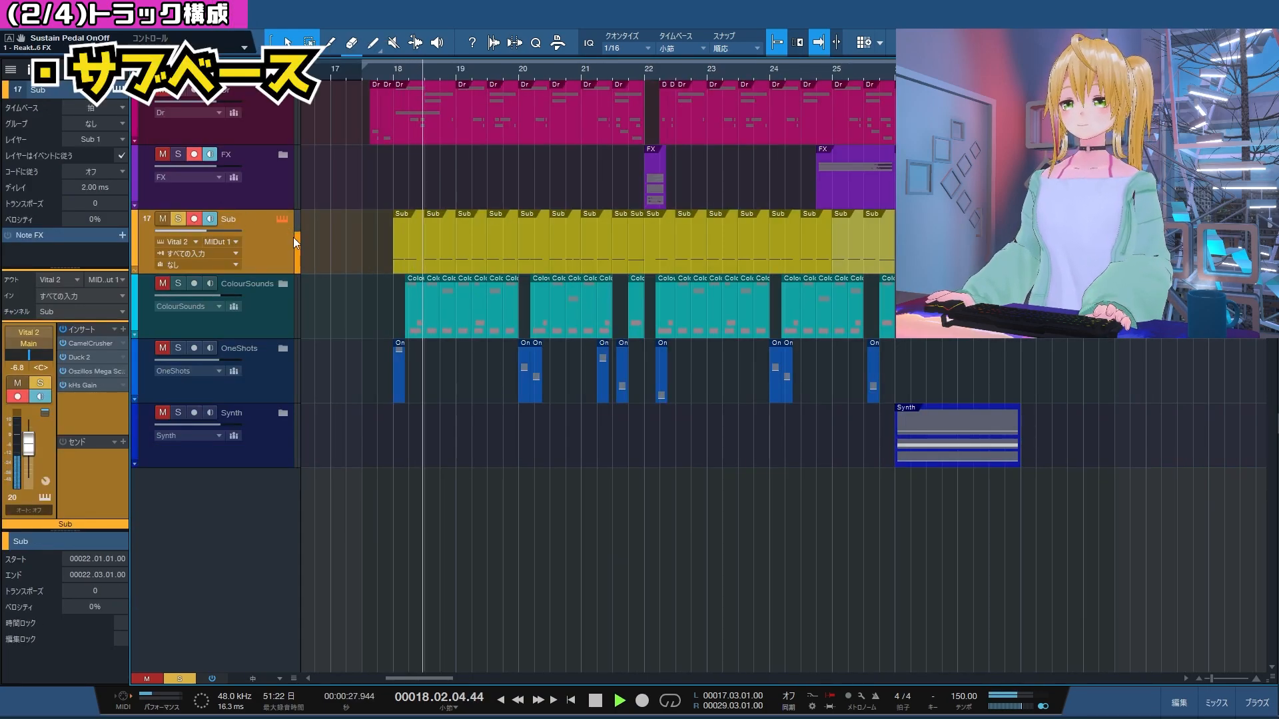
left_click(282, 220)
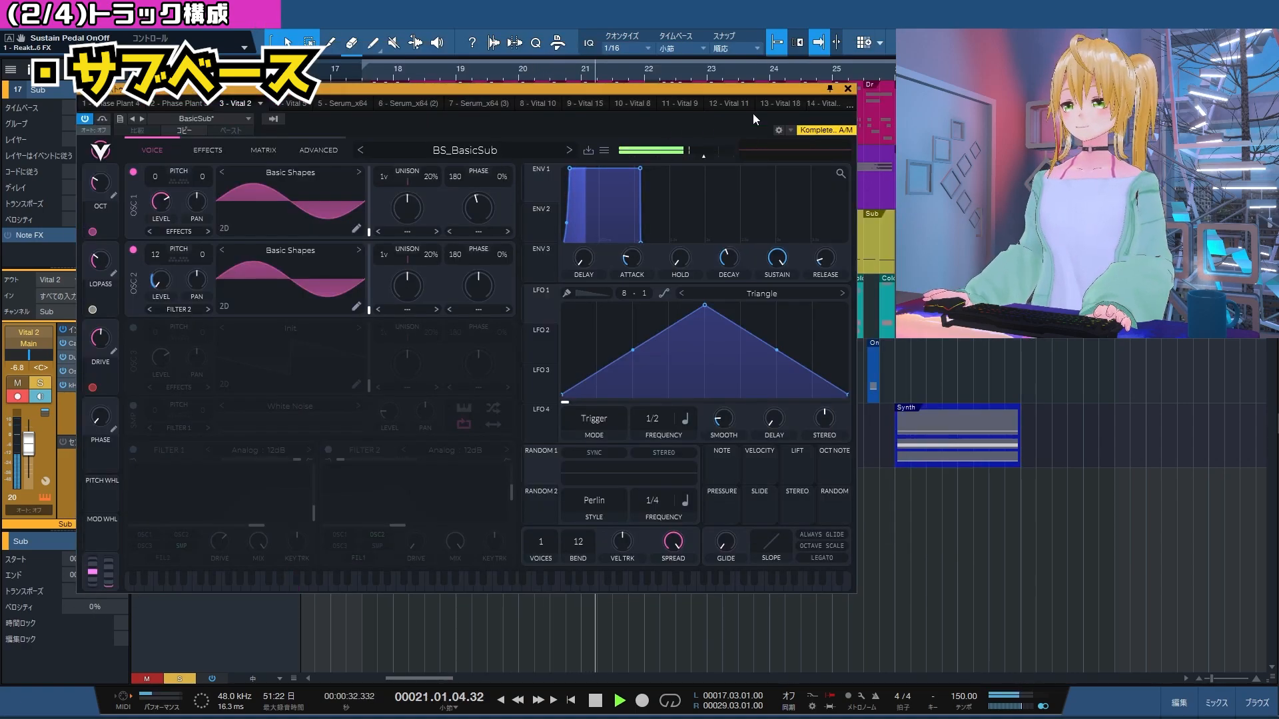
left_click(847, 89)
Expand and solo the ColourSounds folder, and play back all its tracks from bar 18.
left_click(277, 298)
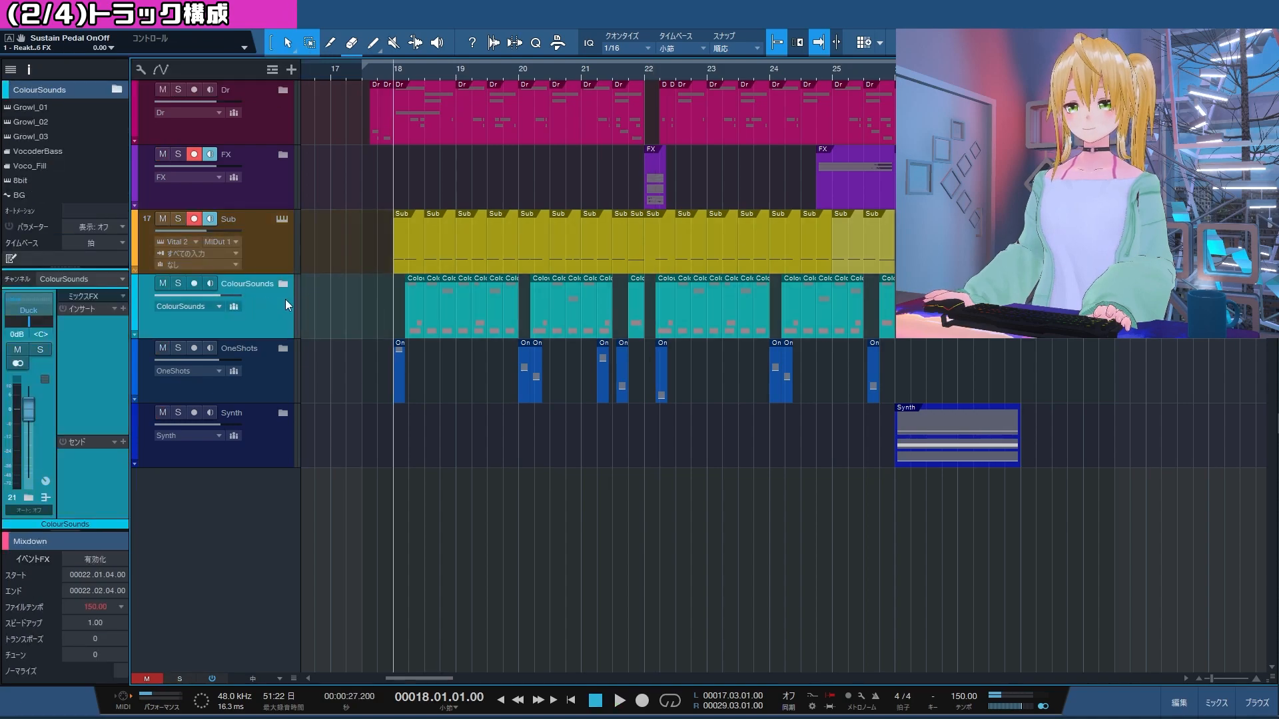
scroll(338, 276, "down", 1)
left_click(283, 244)
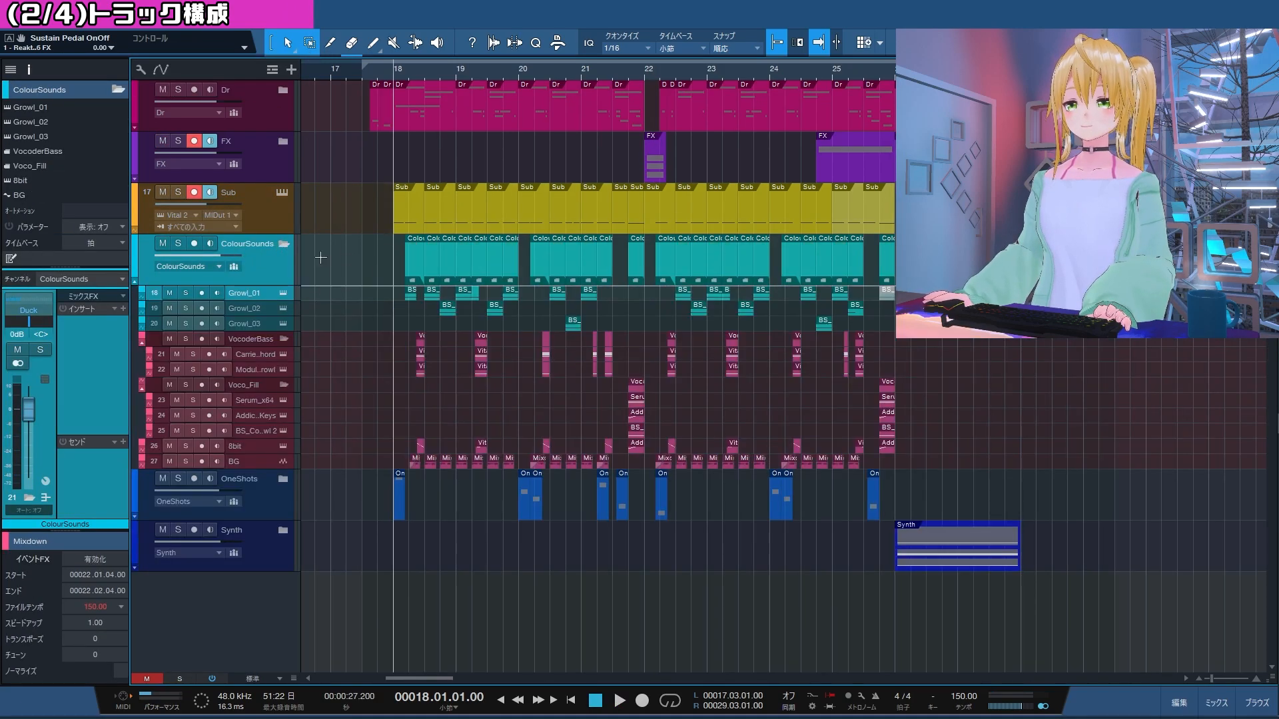
scroll(430, 272, "right", 1)
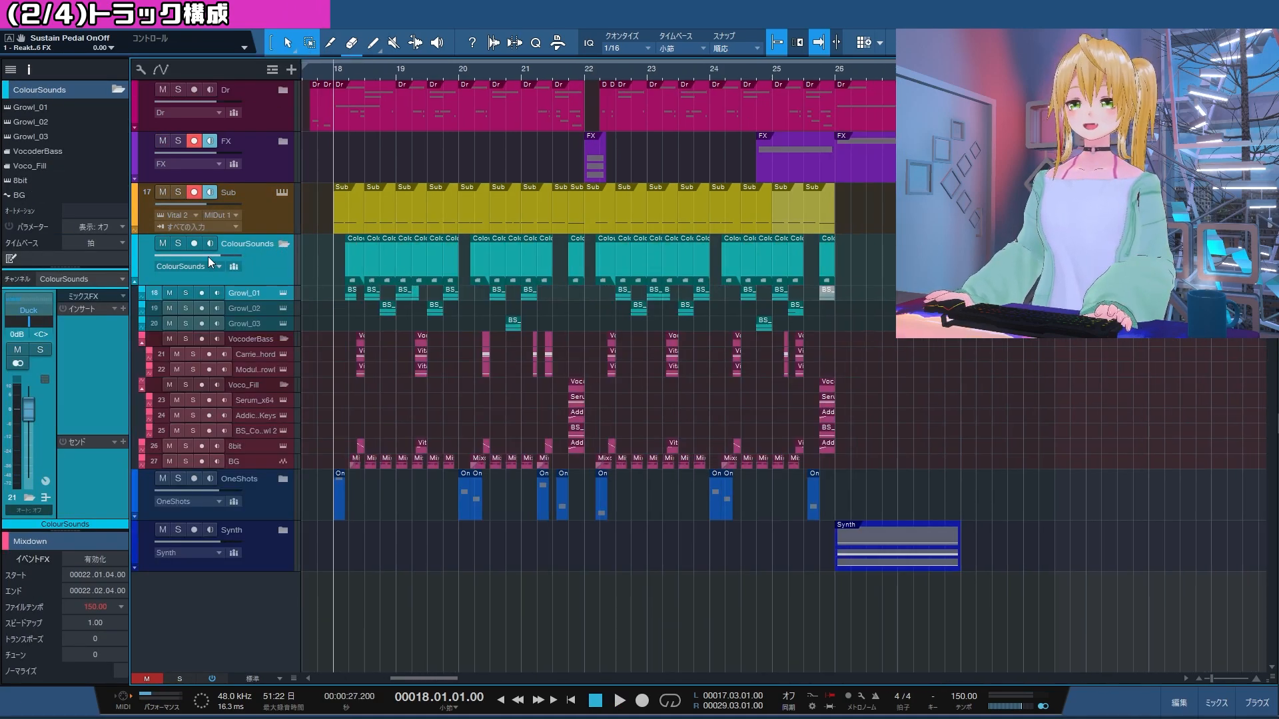
left_click(178, 244)
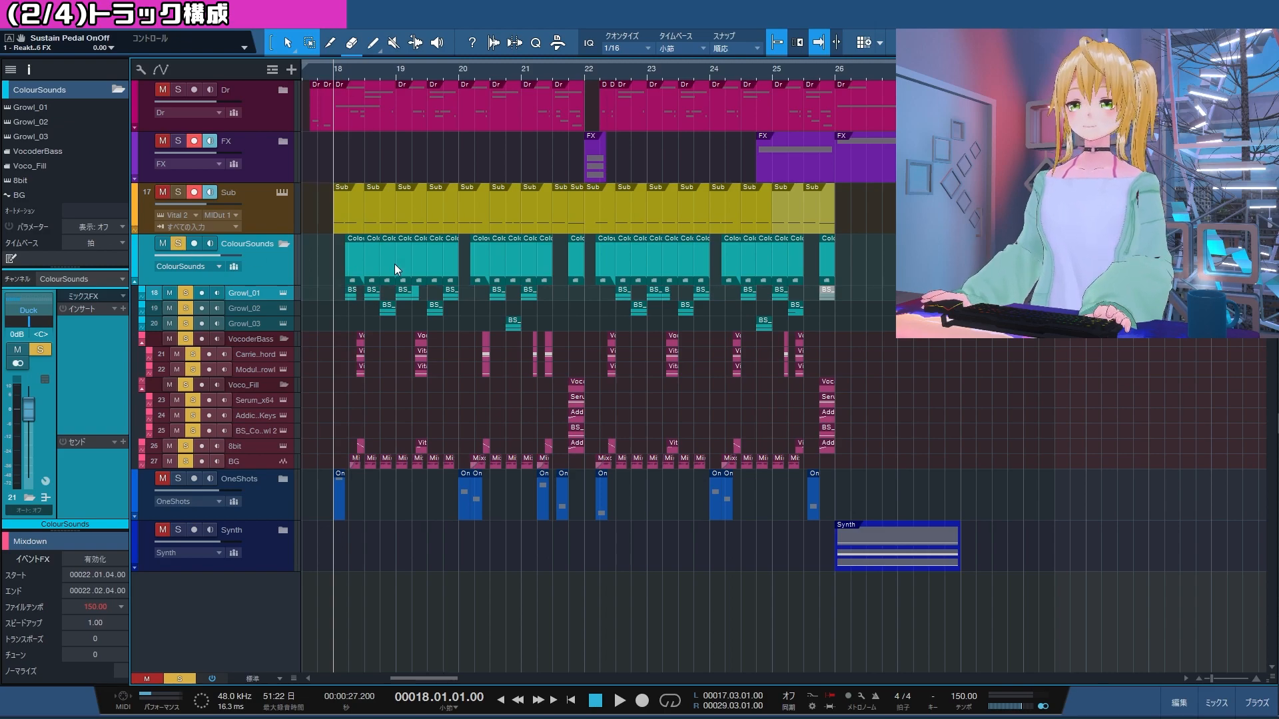
key("space")
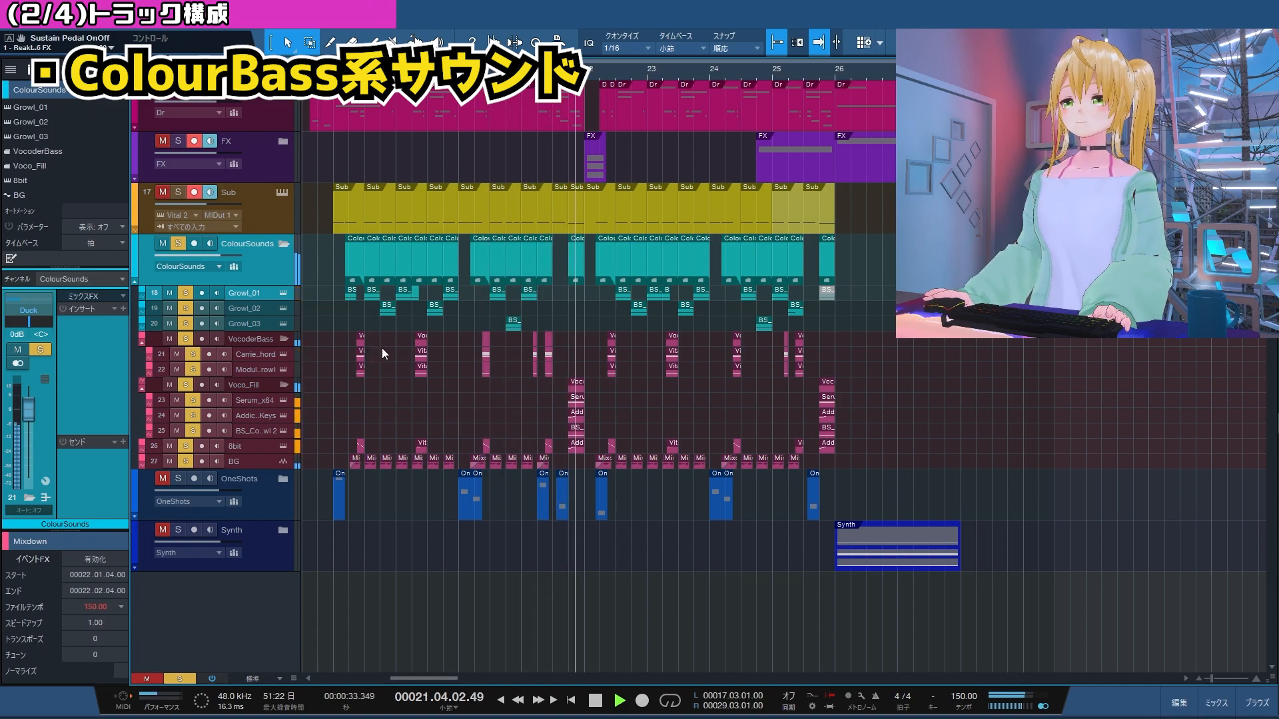
key("space")
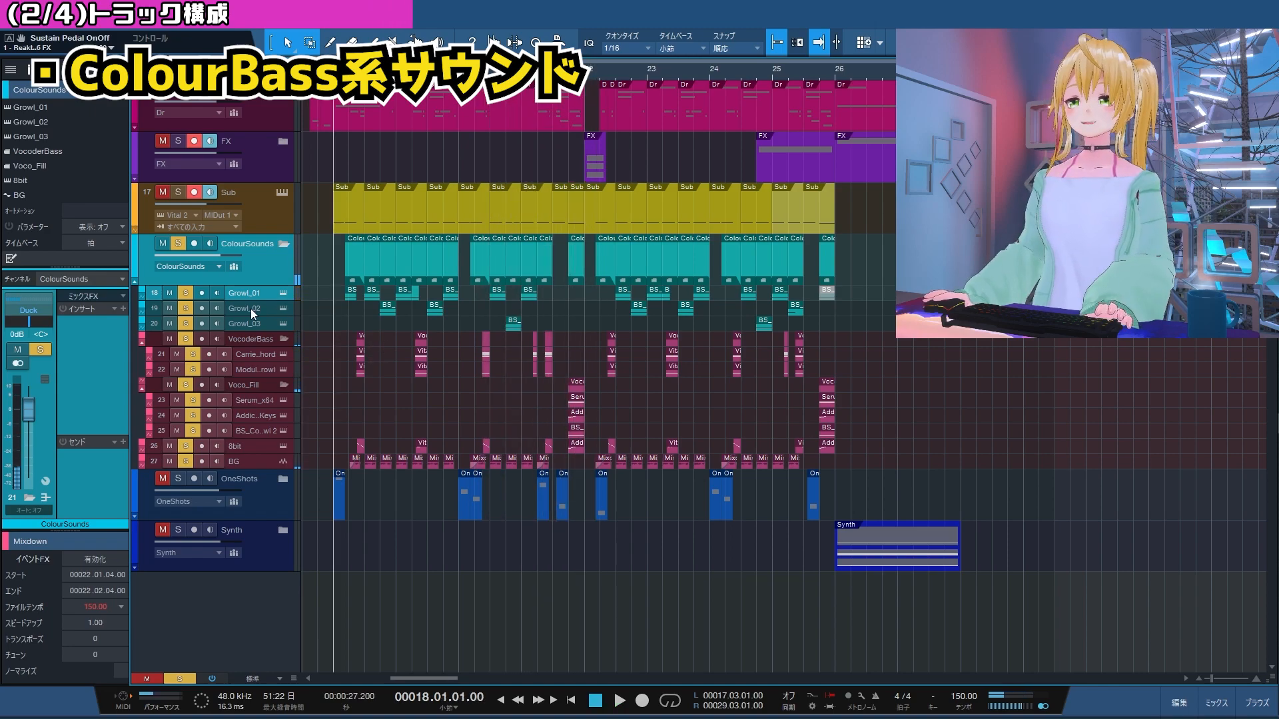
Limit the solo to Growl_01, Growl_02 and Growl_03 and play the three growl tracks from bar 18.
left_click(177, 243)
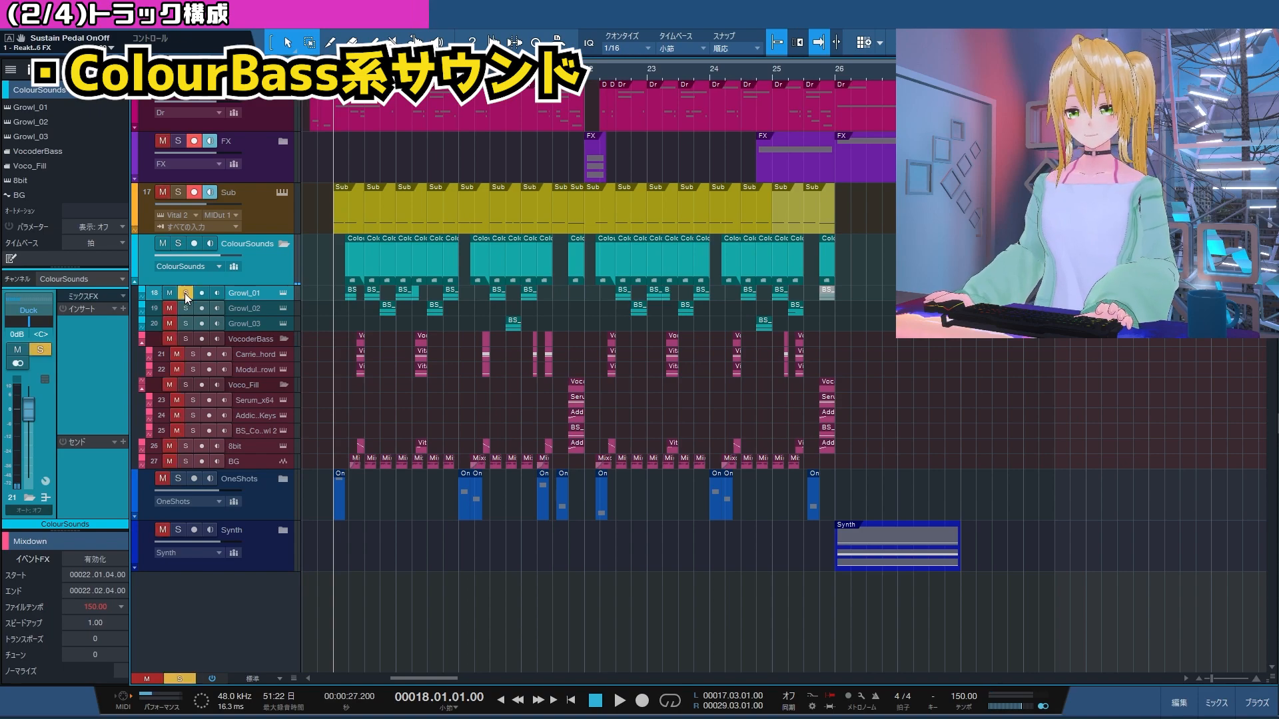
scroll(346, 349, "up", 3)
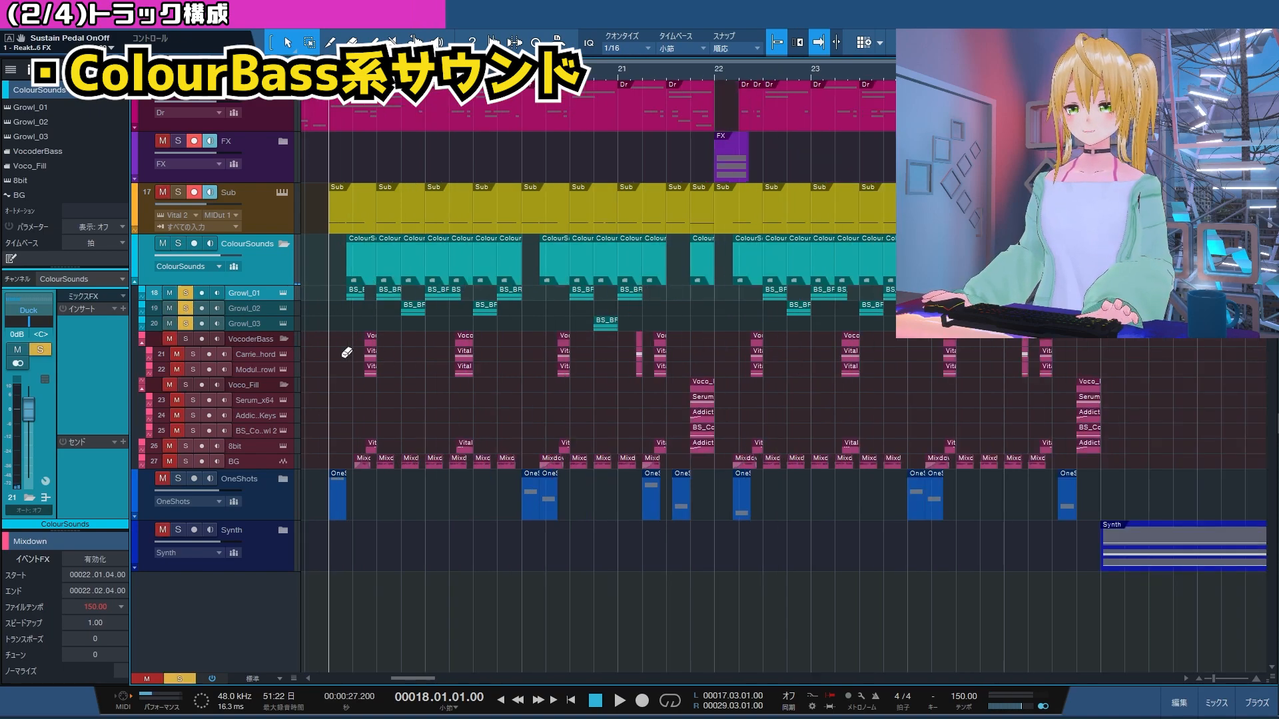
scroll(345, 349, "left", 2)
key("space")
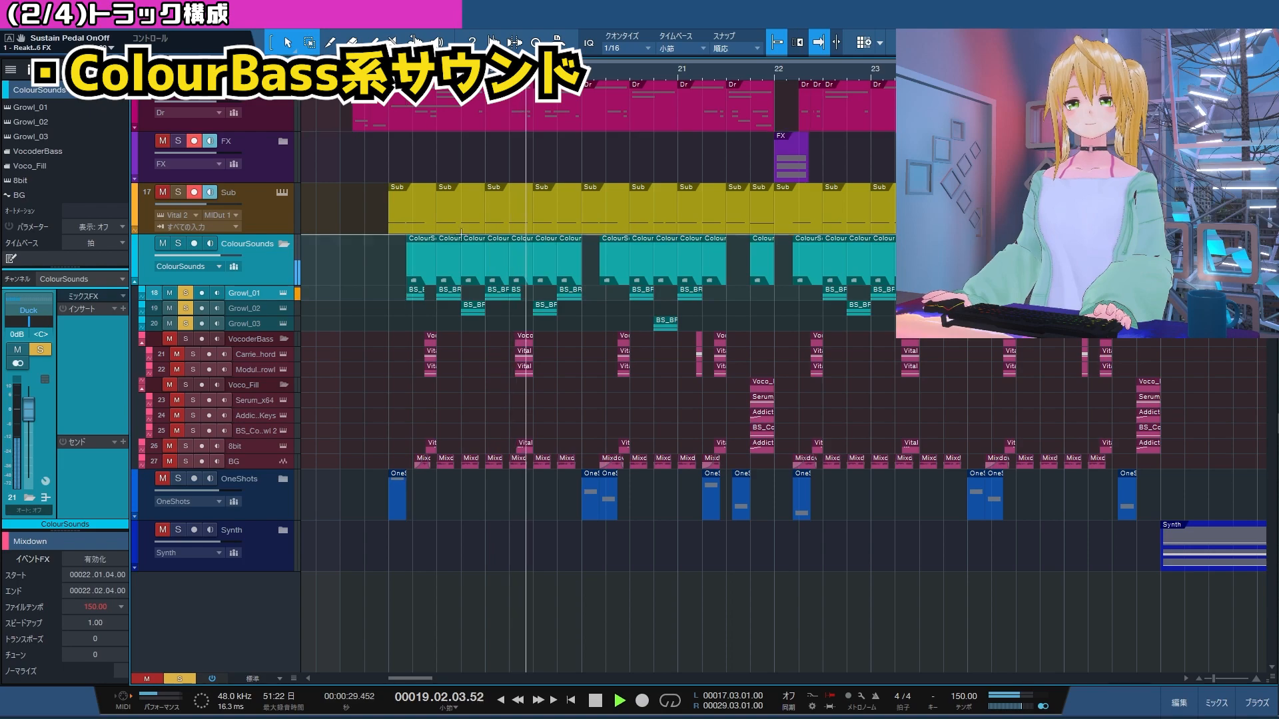
scroll(498, 341, "right", 1)
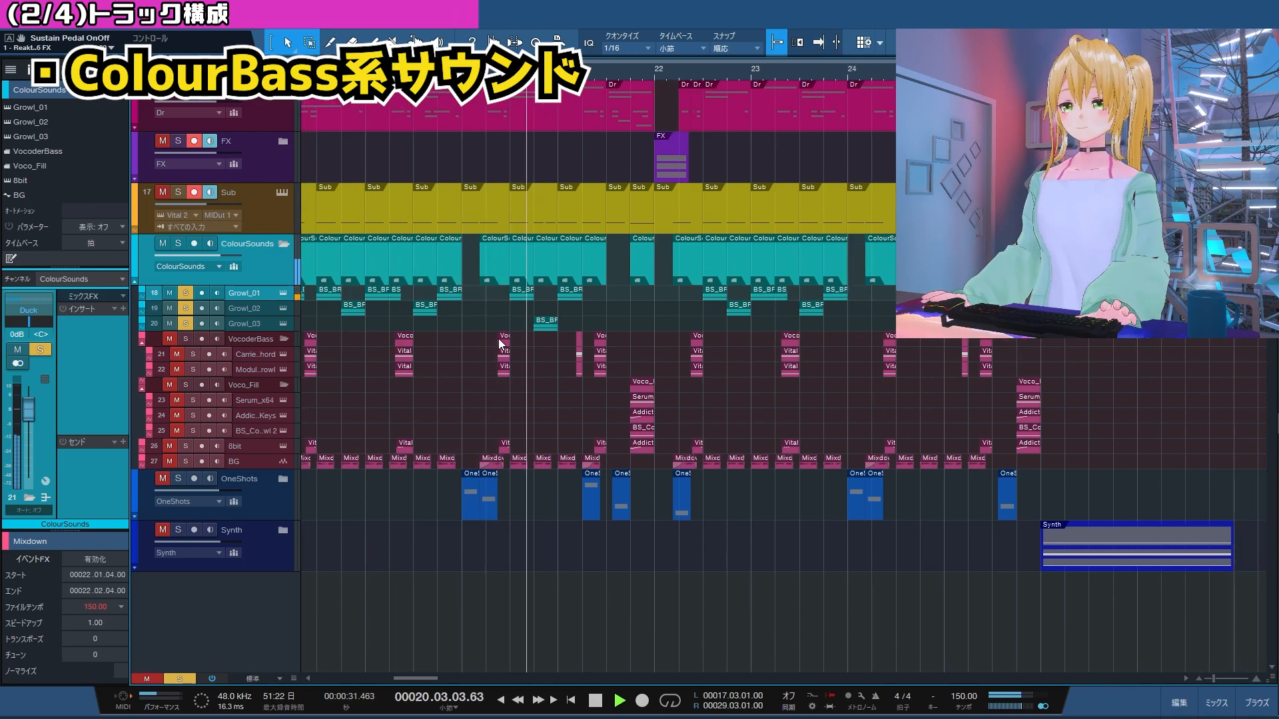
key("space")
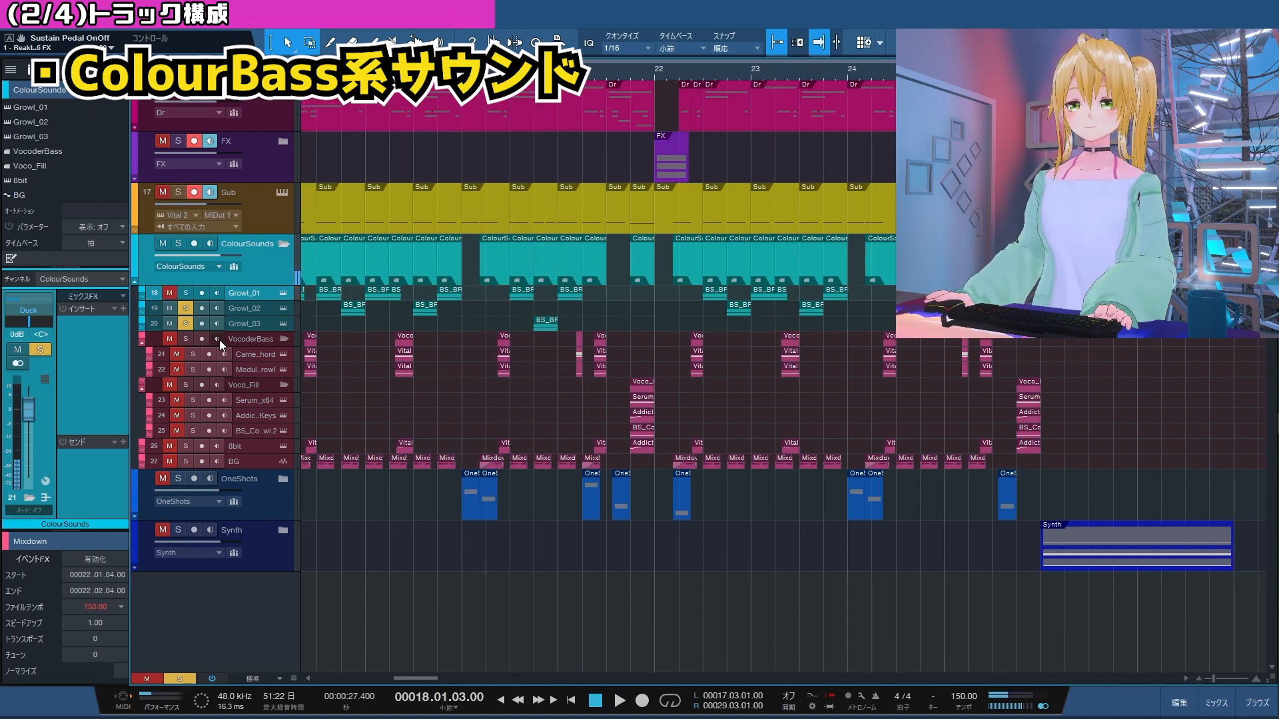
Take the growl tracks out of solo, solo the VocoderBass folder and play it back.
left_click(186, 307)
left_click(186, 339)
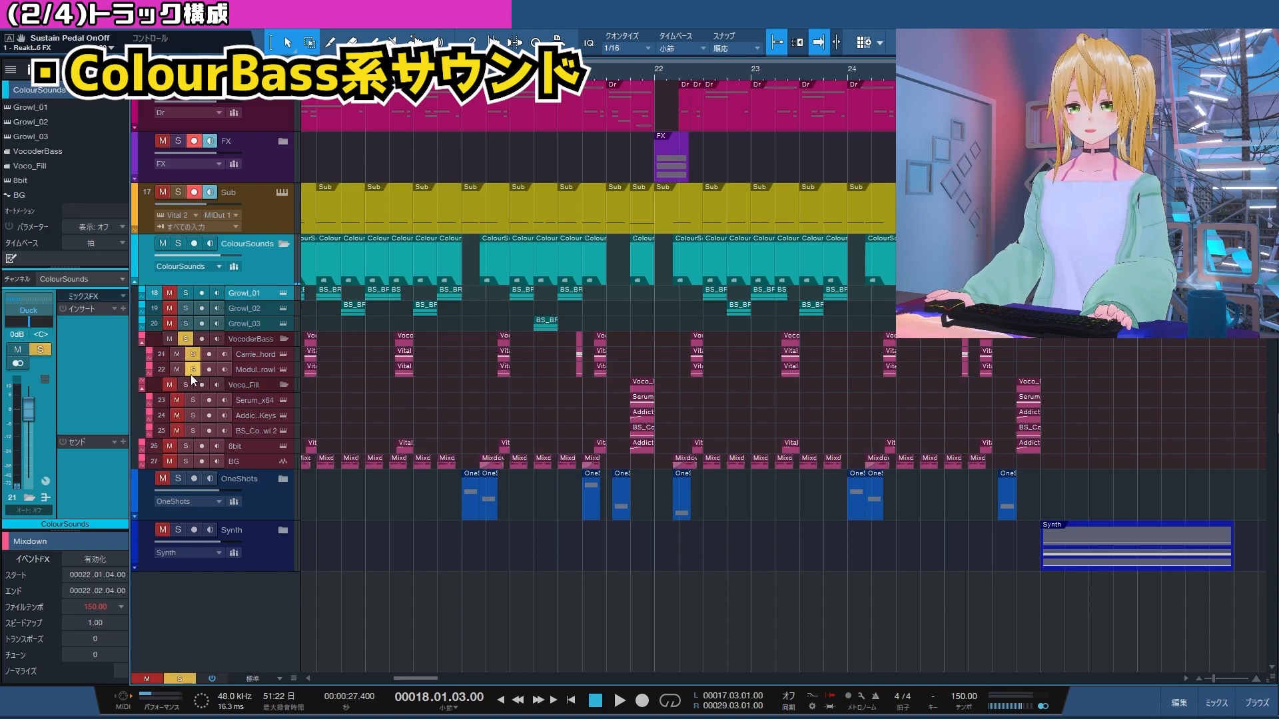
key("space")
key("space")
Place the playhead at bar 21.4 and play the Voco_Fill sounds repeatedly.
left_click(689, 70)
key("space")
key("space")
key("space")
key("space")
key("space")
key("space")
Switch the solo from Voco_Fill to the 8bit track and play it, alone and together with VocoderBass.
left_click(186, 385)
left_click(186, 445)
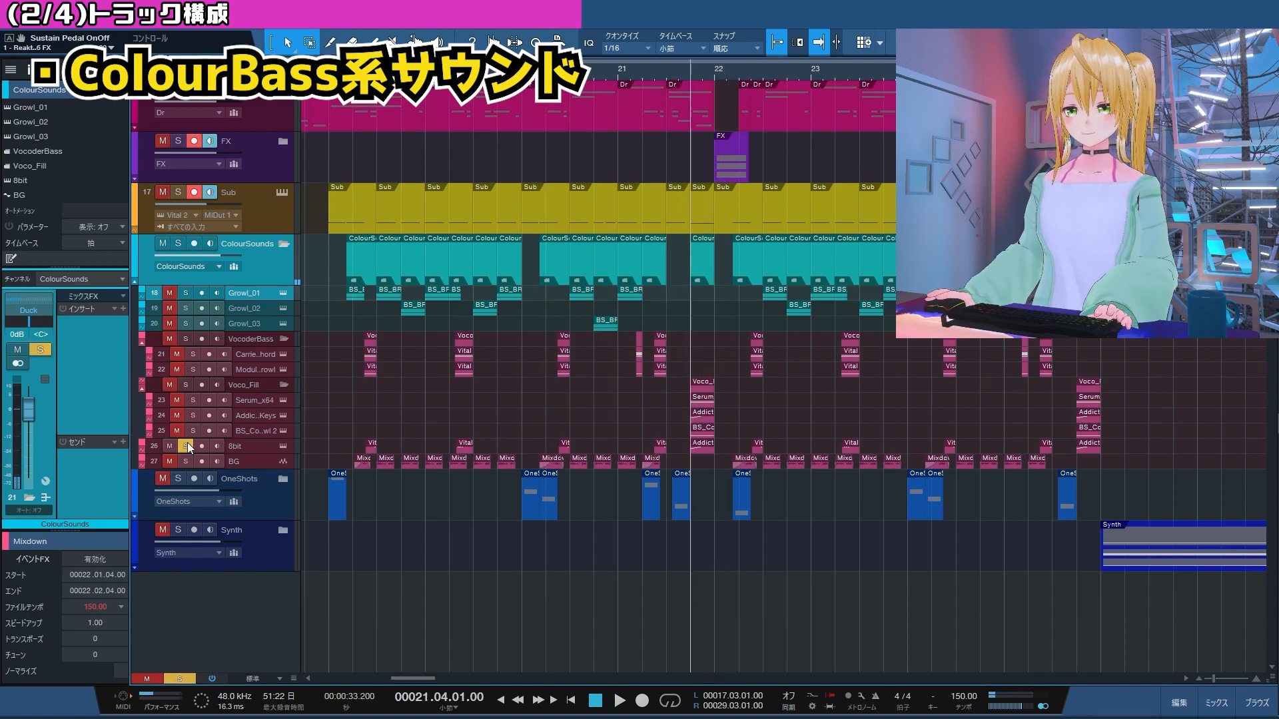
scroll(367, 396, "up", 3)
left_click(353, 399)
key("space")
key("space")
left_click(186, 339)
key("space")
key("space")
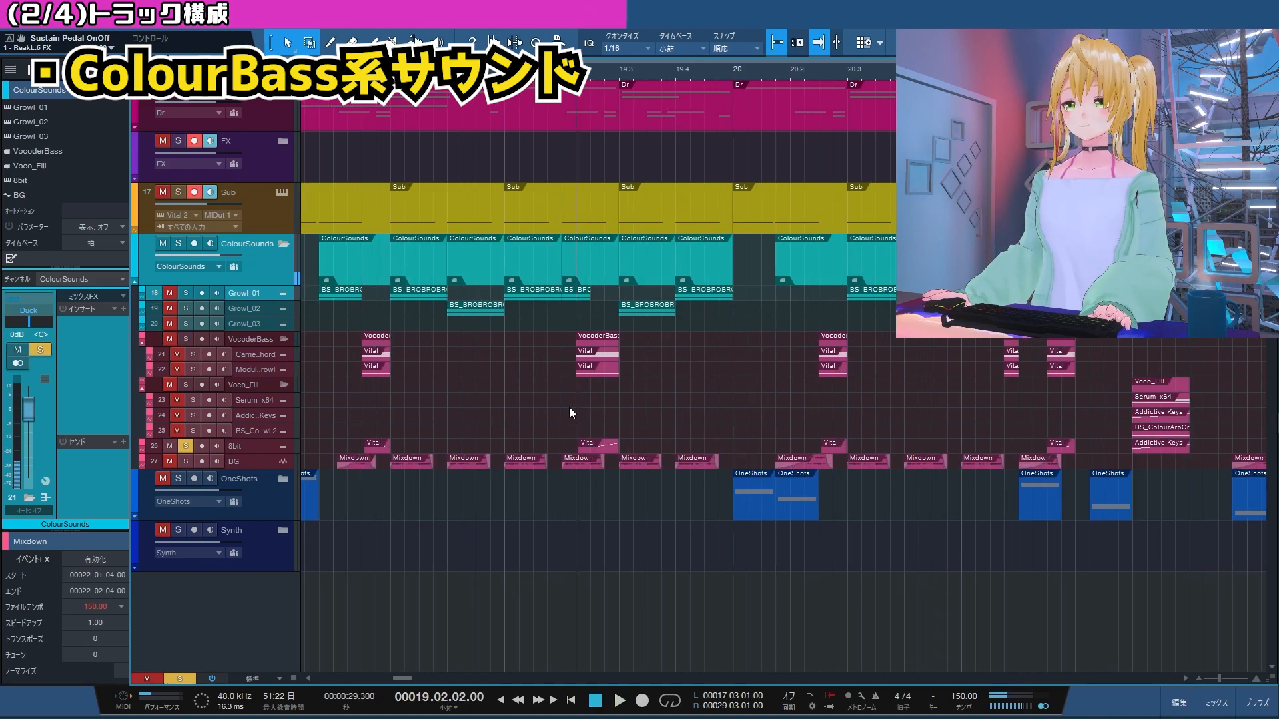
Switch the solo from 8bit to the BG track, select BG and play it from bar 18.2.
left_click(185, 446)
left_click(186, 461)
scroll(400, 426, "down", 3)
left_click(375, 419)
key("space")
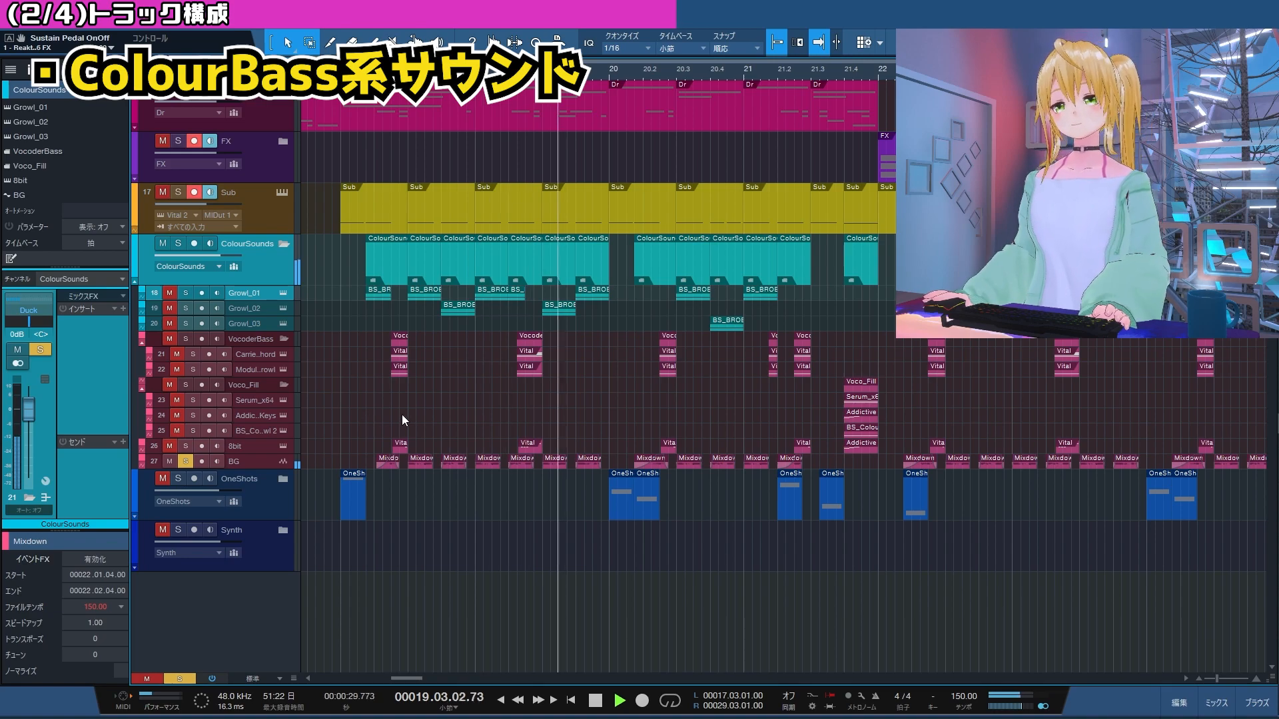
key("space")
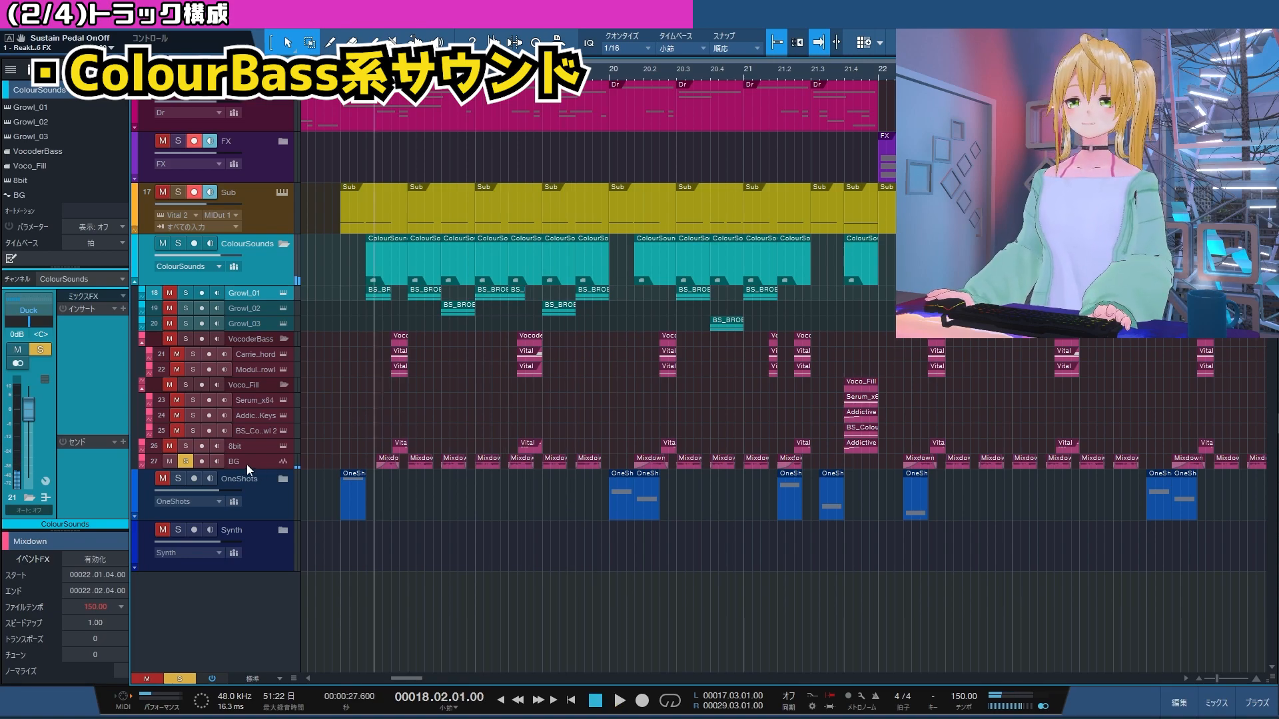
left_click(290, 459)
key("space")
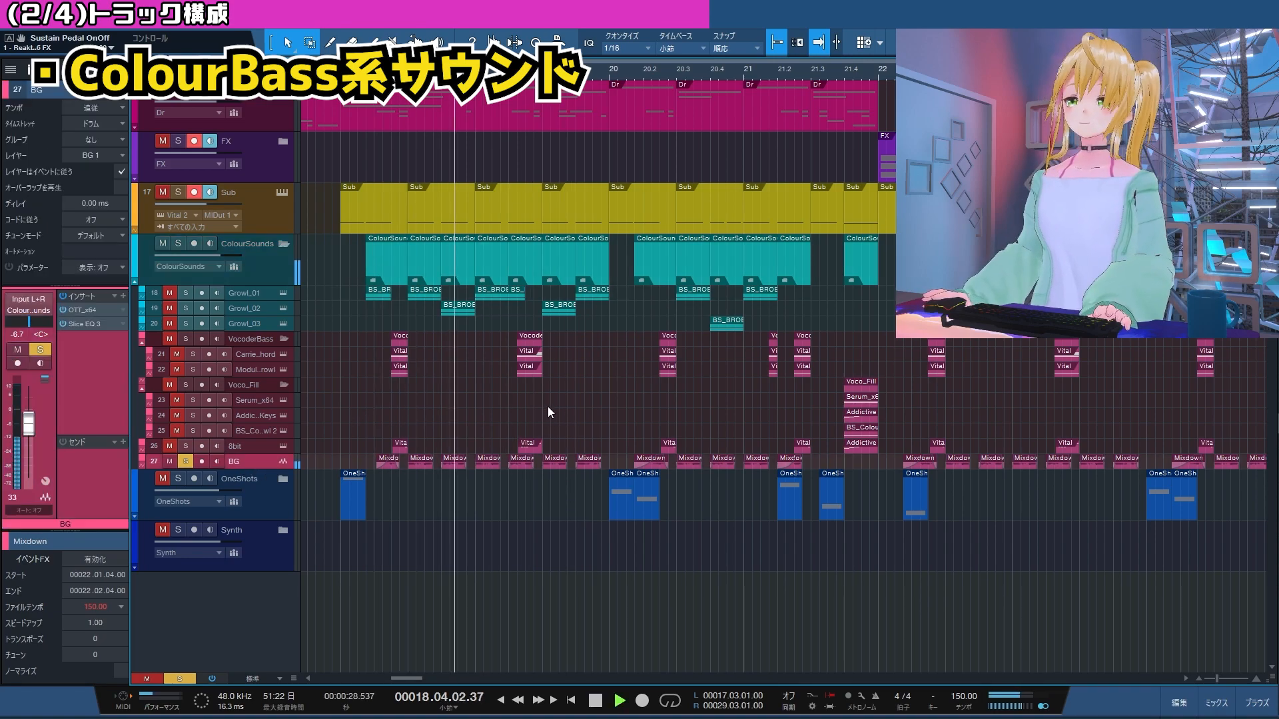
key("space")
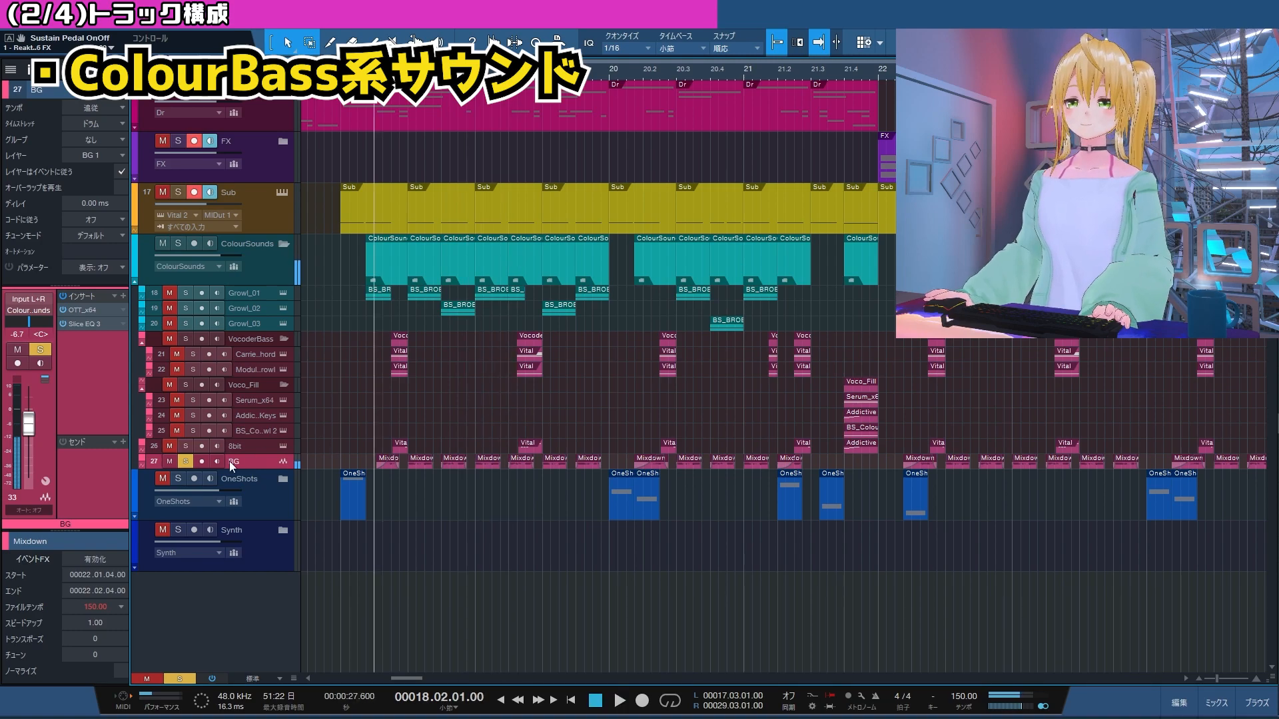
Solo the whole ColourSounds folder again and play it from bar 18.2.
left_click(186, 461)
left_click(178, 243)
key("space")
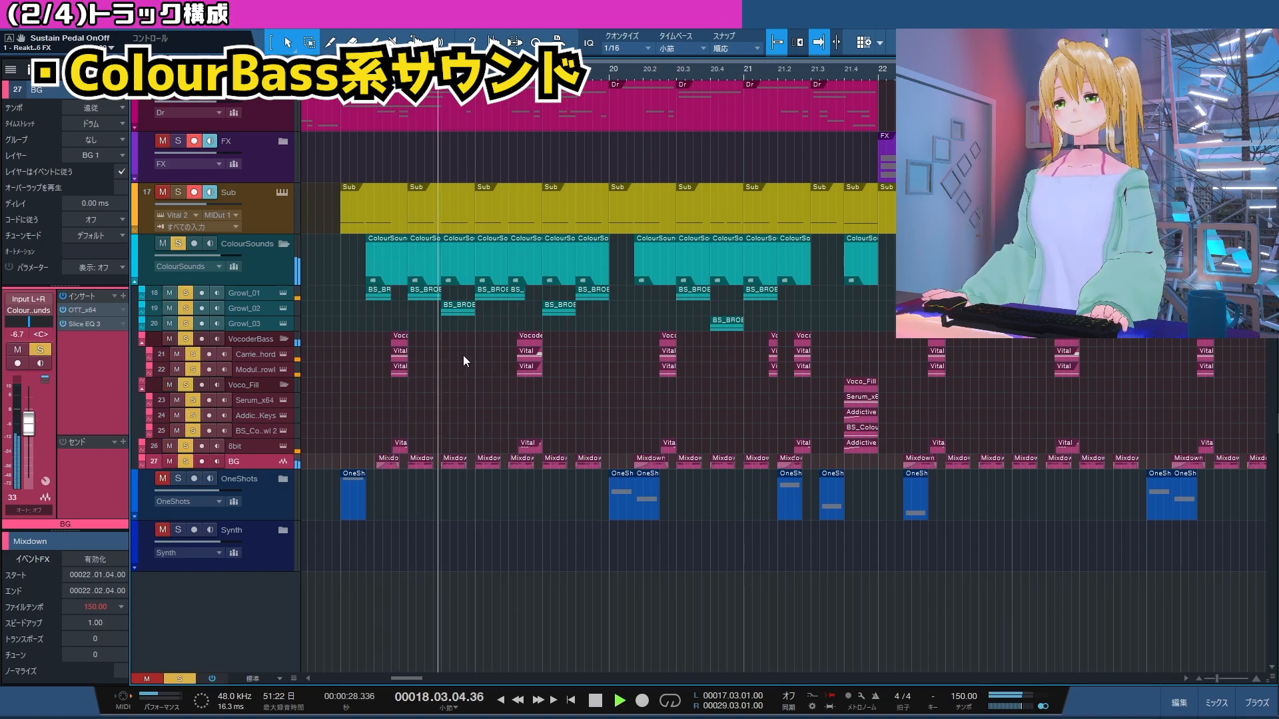
Take BG out of the solo and put it back, playing ColourSounds each time to compare without and with it.
left_click(185, 463)
key("space")
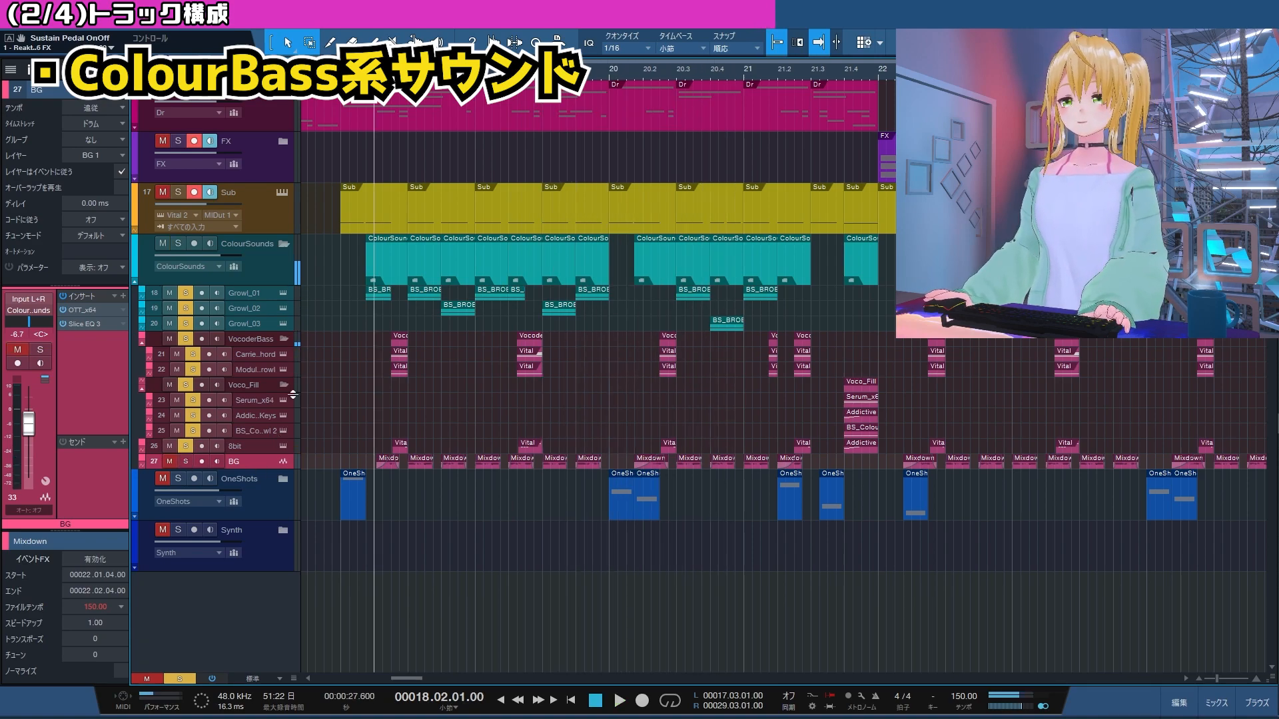
key("space")
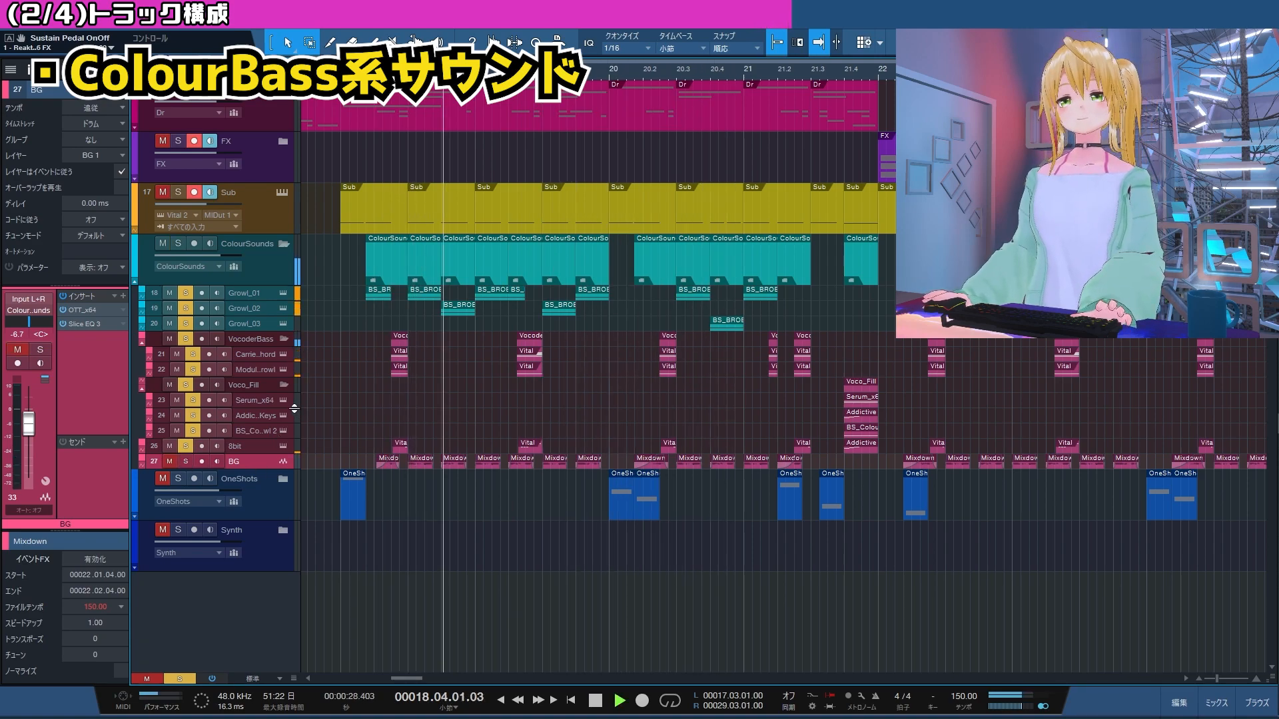
left_click(187, 462)
key("space")
key("space")
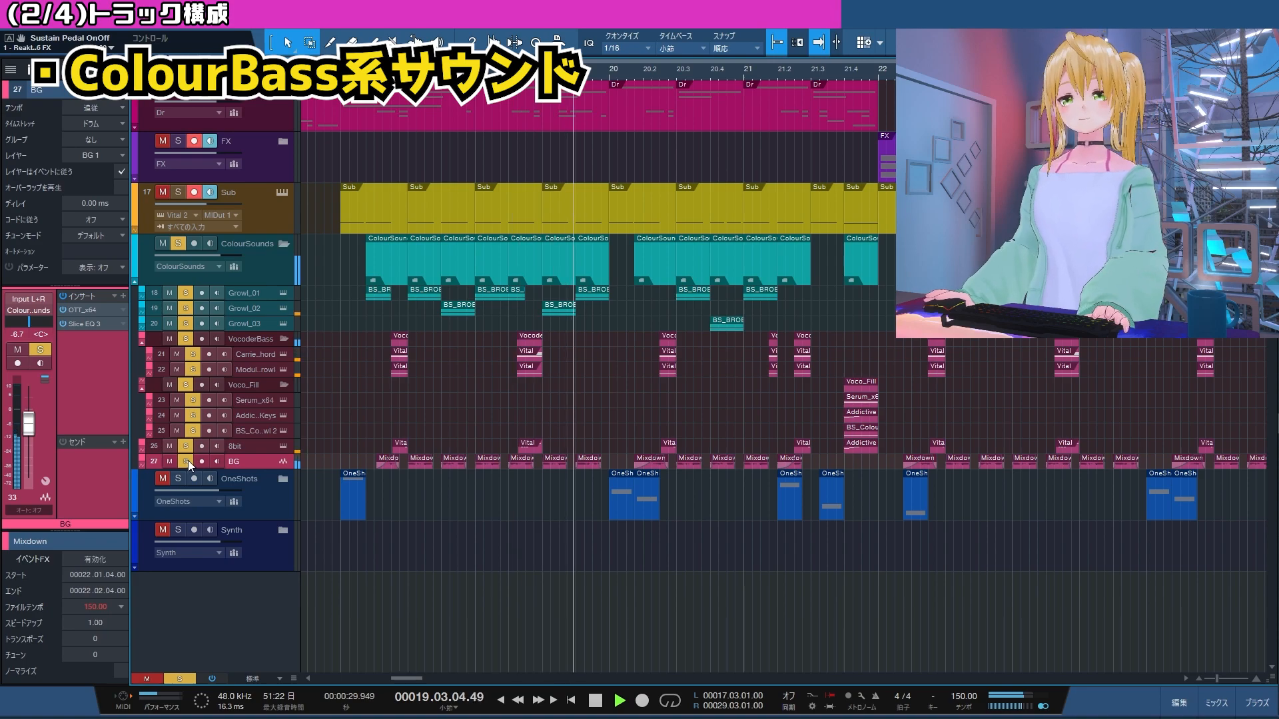
key("space")
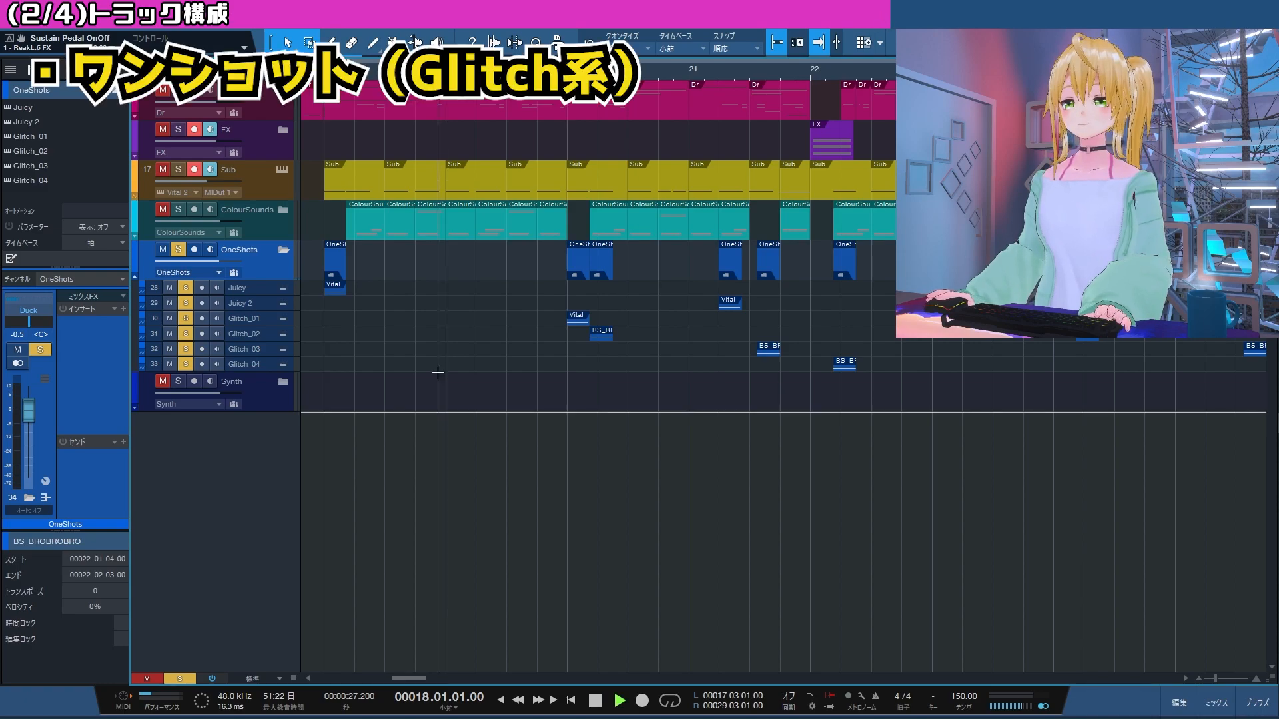
Play the soloed OneShots folder from about bar 20 to hear the glitch one-shots.
left_click(572, 366)
key("space")
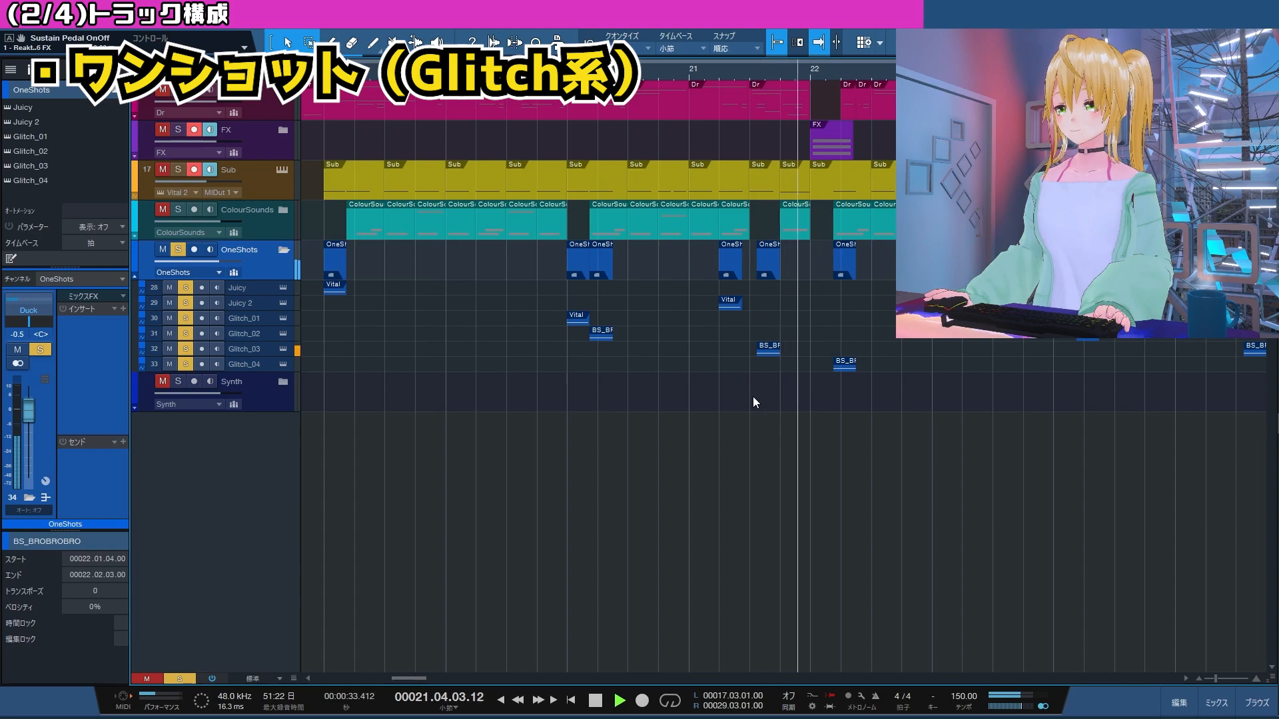
key("space")
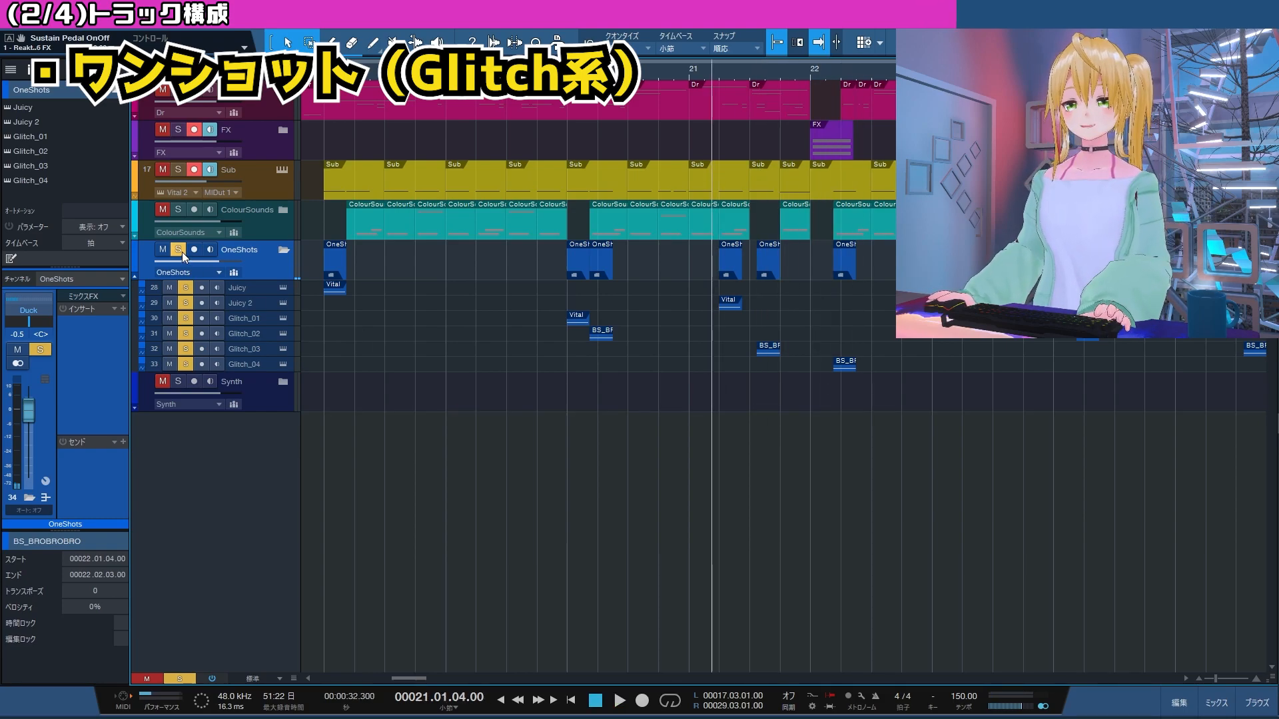
Switch the solo from OneShots to the Synth folder and play its outro part from bar 26.
left_click(182, 252)
left_click(212, 294)
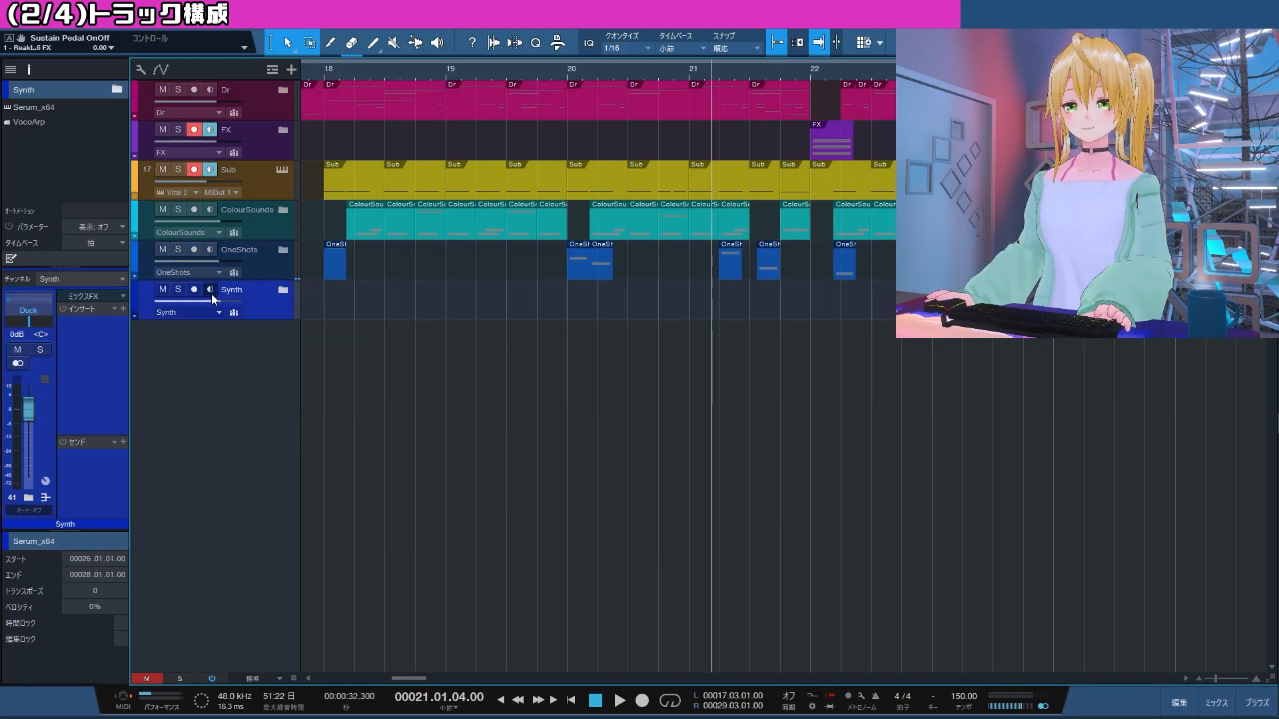
left_click(179, 291)
scroll(455, 380, "down", 3)
scroll(456, 380, "down", 2)
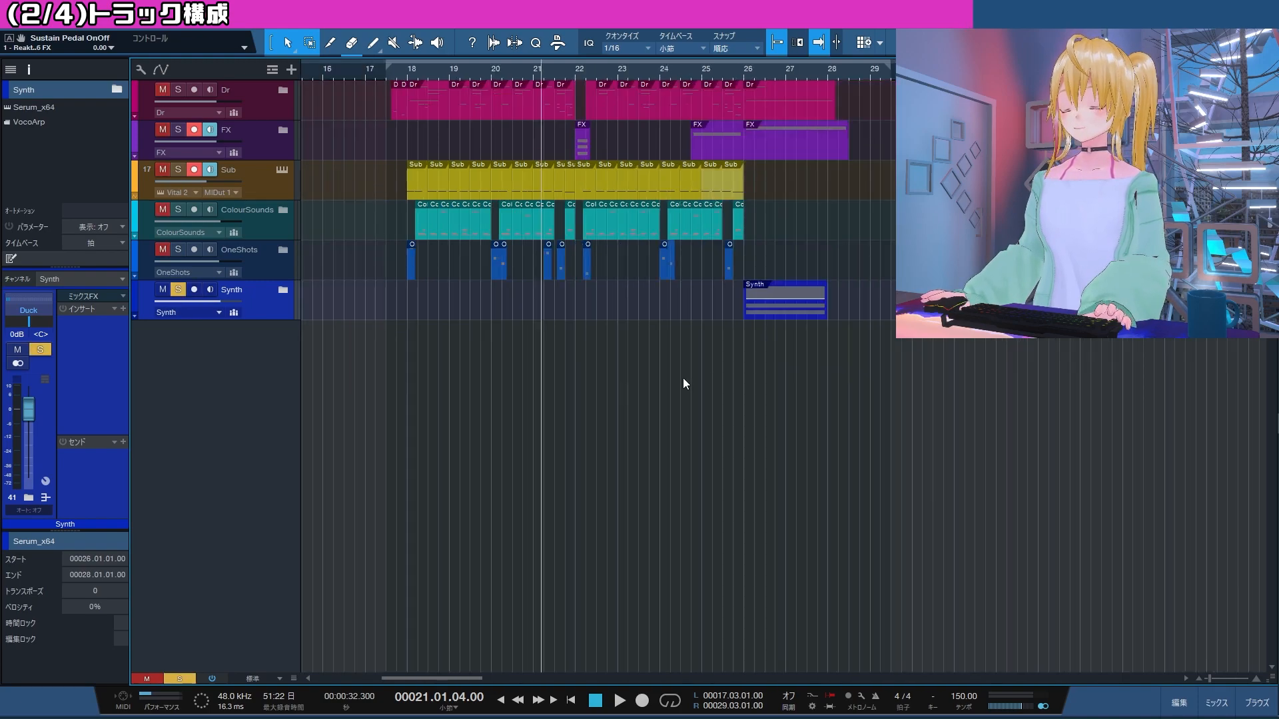
left_click(745, 363)
key("space")
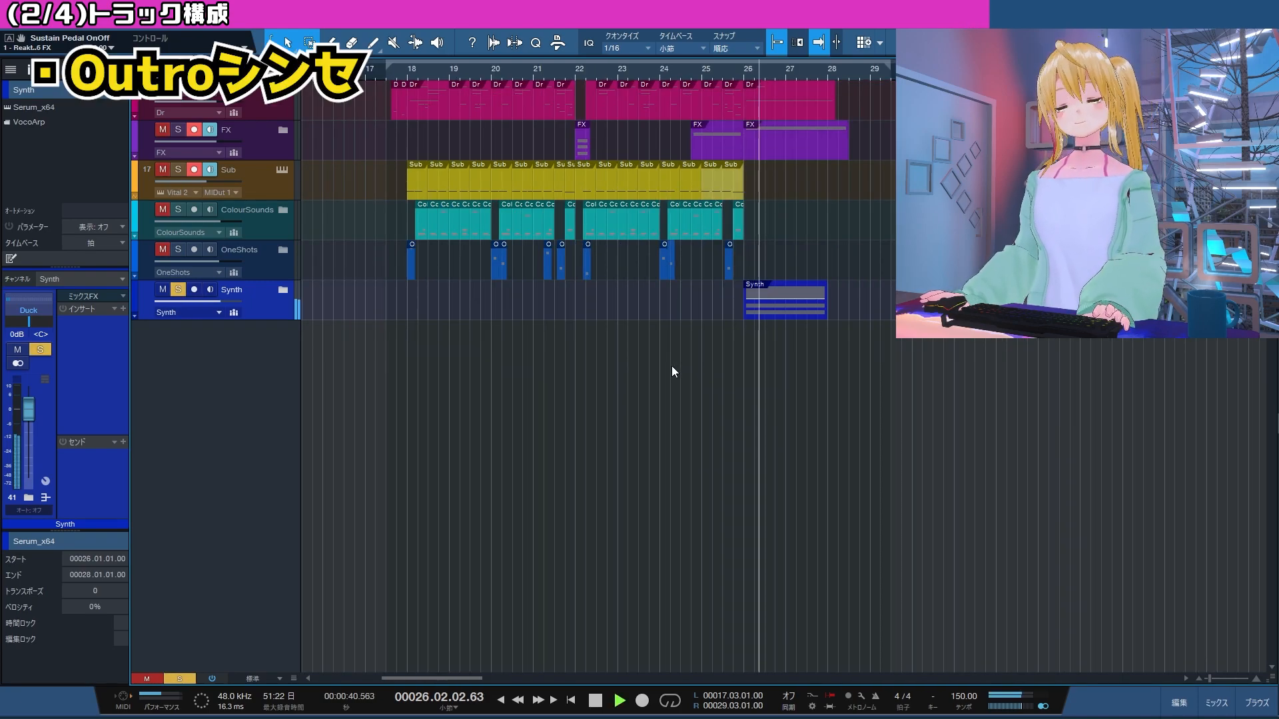
key("space")
Expand the Synth folder, solo only its VocoArp subfolder and play it from bar 26.
left_click(283, 293)
left_click(187, 339, "alt")
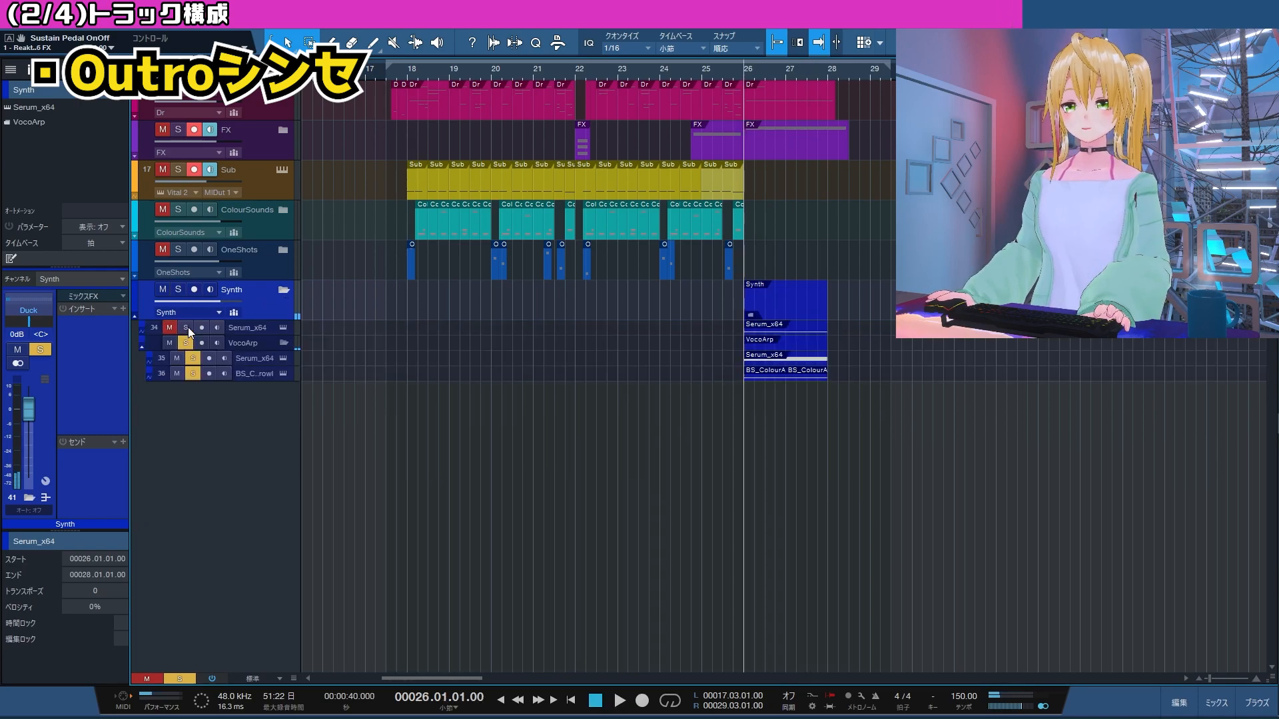
key("space")
key("space")
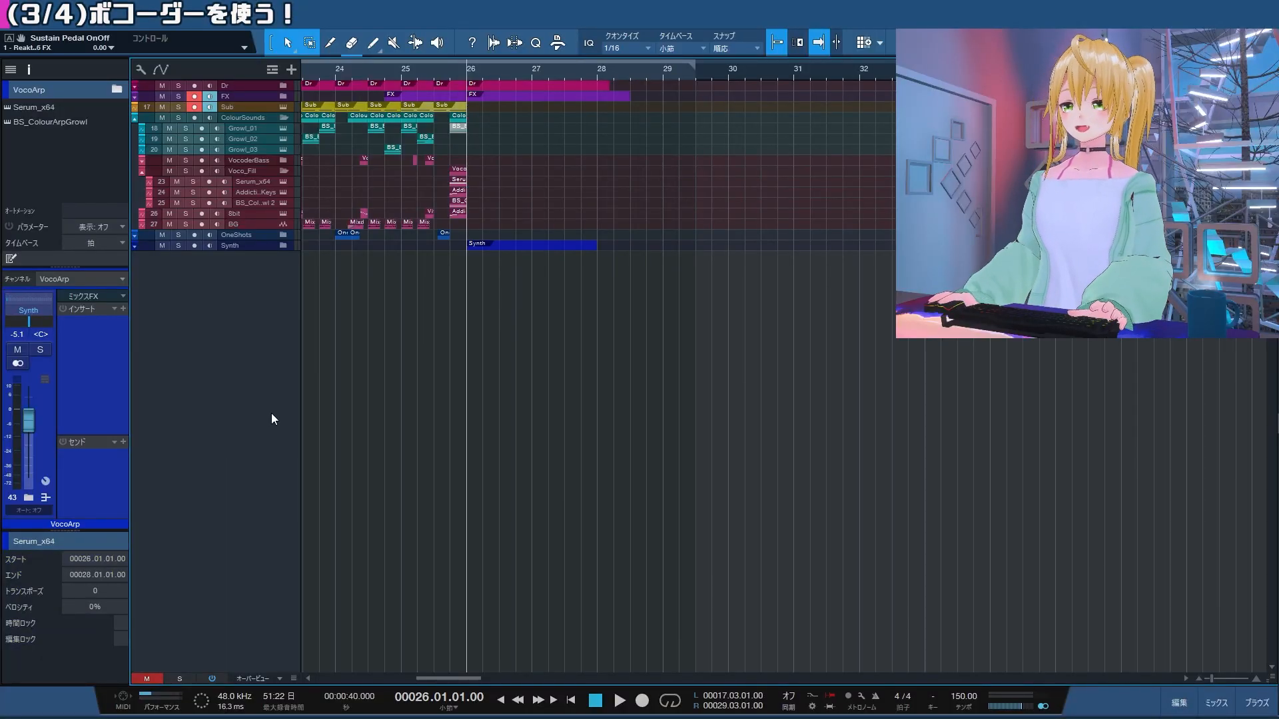
Add a new Serum_x64 instrument track with the Init patch below the Synth folder.
key("F5")
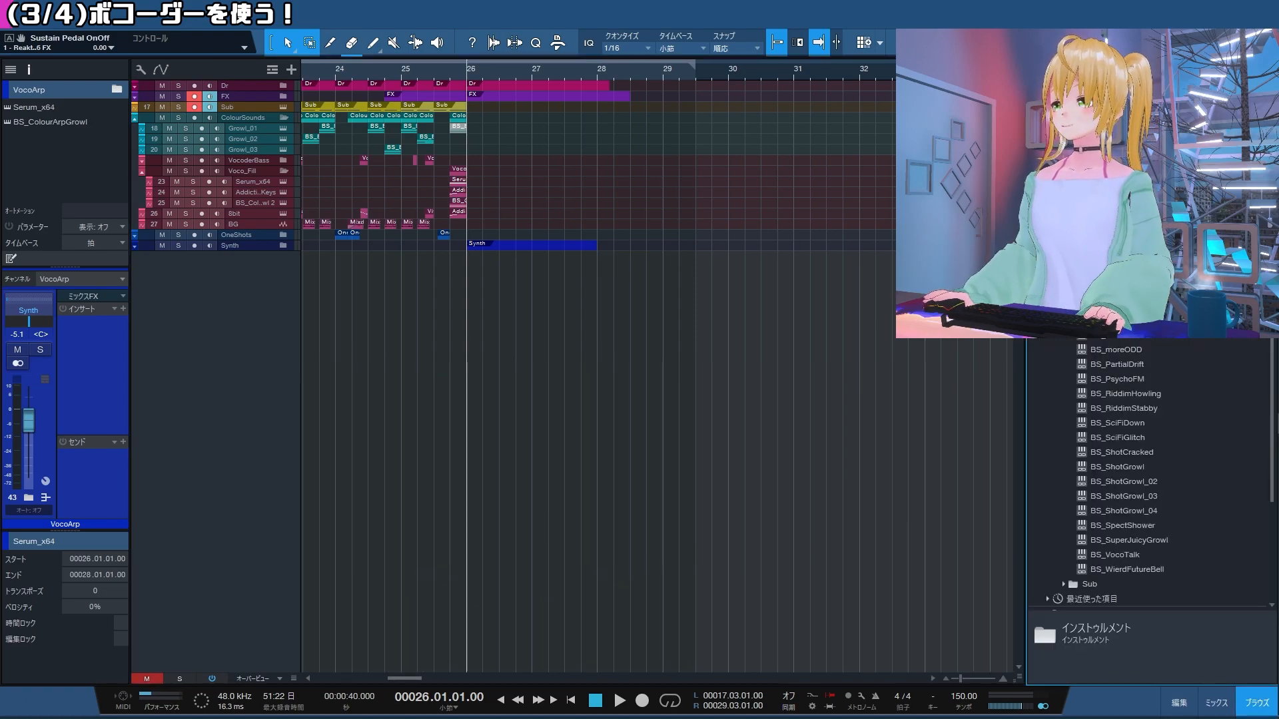
left_click(1132, 90)
left_click_drag(1099, 326, 533, 312)
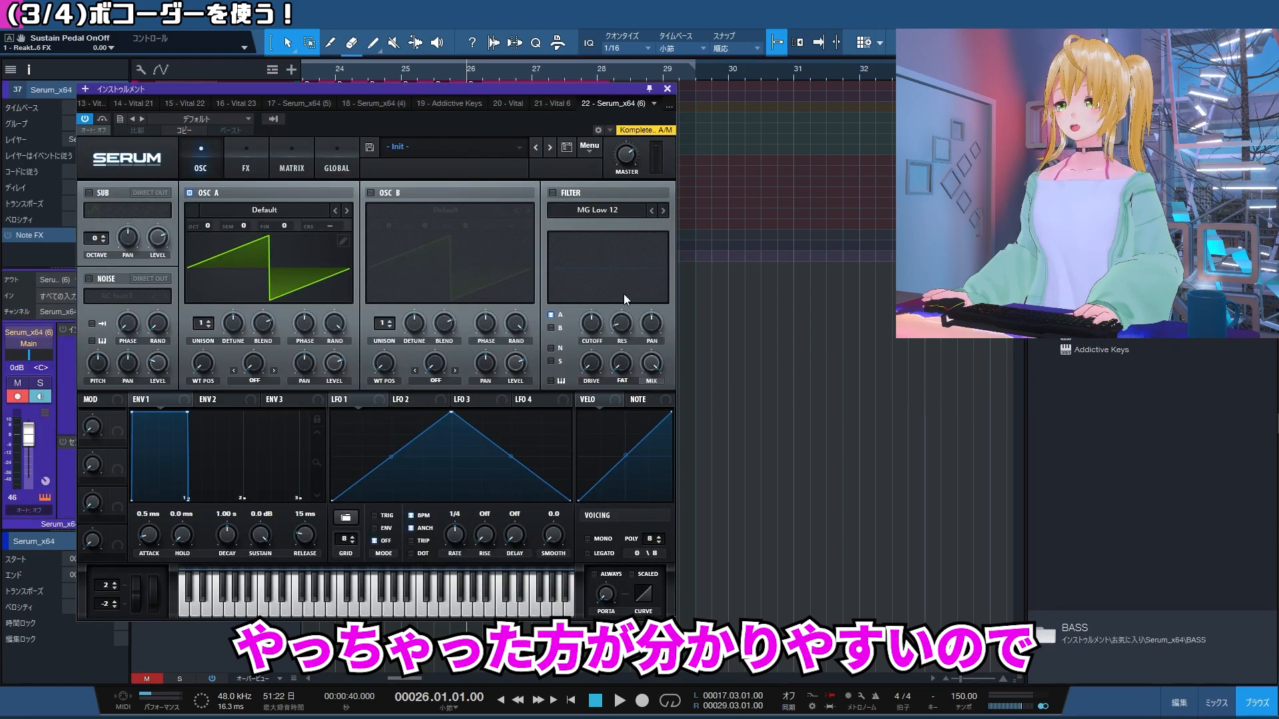
key("F5")
left_click(667, 89)
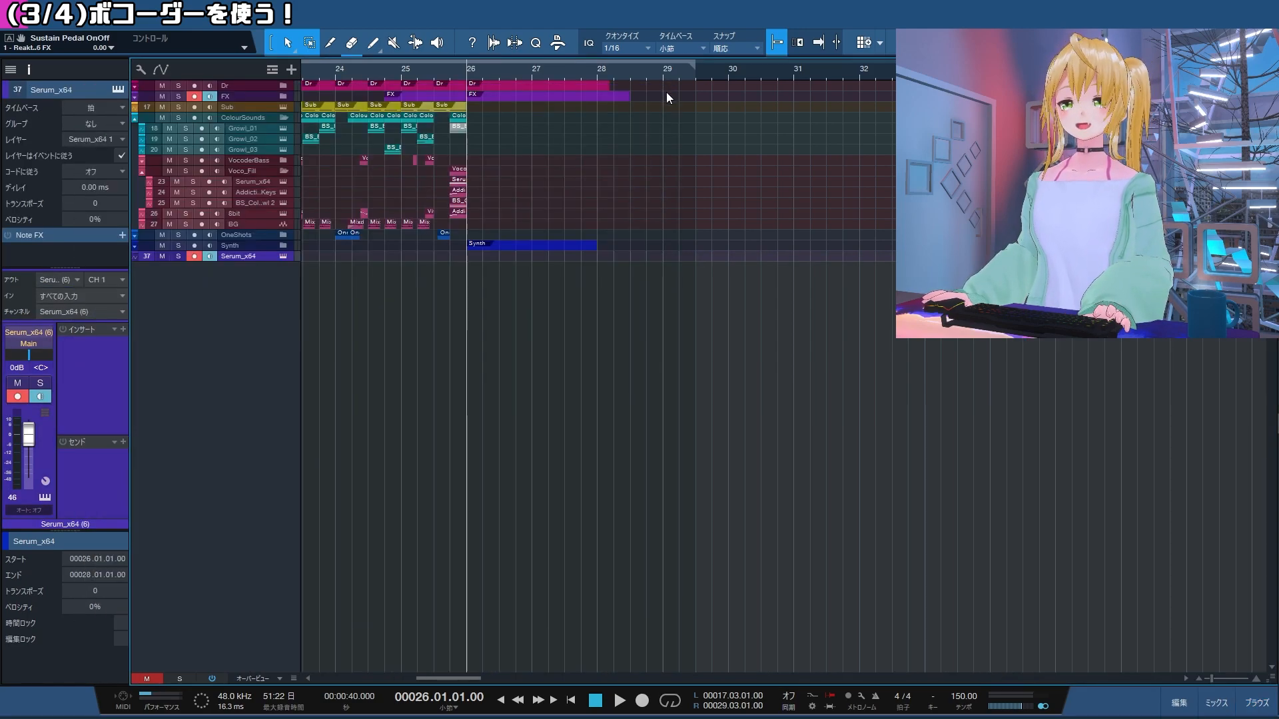
scroll(540, 355, "up", 3)
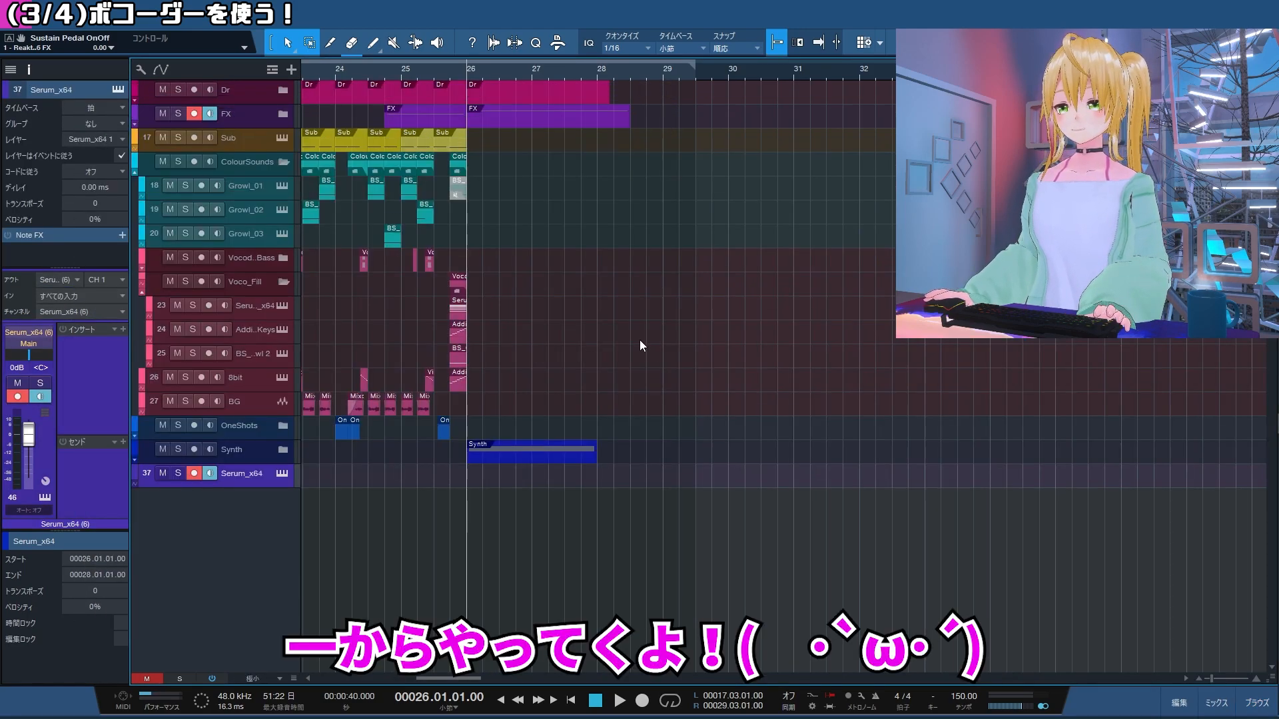
left_click(282, 473)
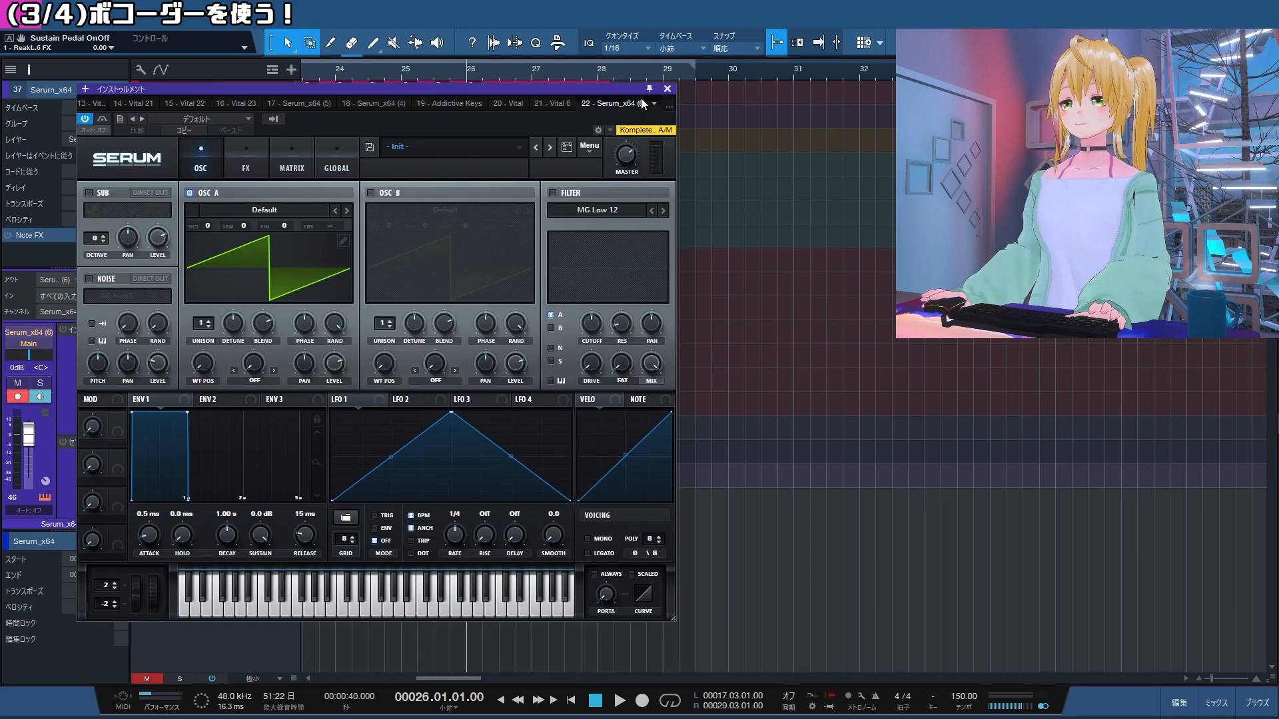
left_click(667, 89)
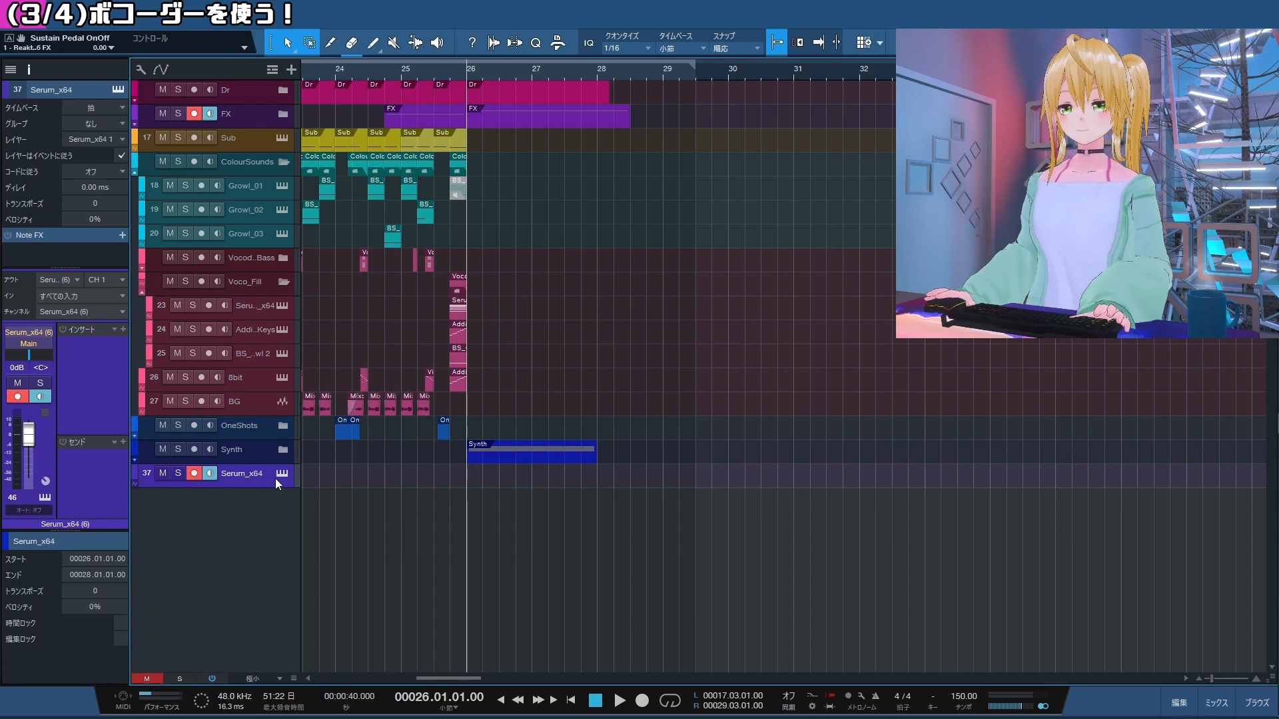
Place a one-bar chord clip from bar 30 to 31 on the new Serum_x64 track.
left_click(696, 501)
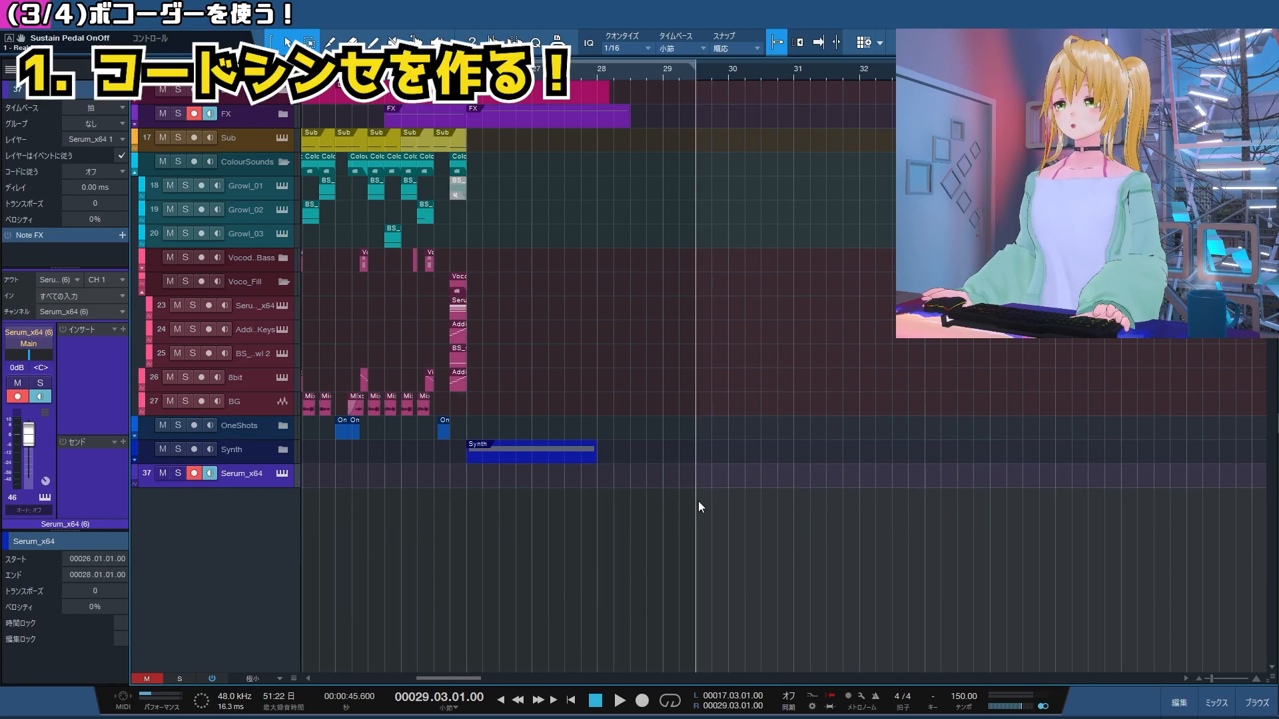
scroll(624, 518, "right", 2)
left_click_drag(340, 318, 592, 487)
key("shift+e")
key("e")
scroll(513, 541, "right", 1)
mouse_move(466, 638)
left_mouse_down()
mouse_move(590, 638)
mouse_move(489, 633)
left_mouse_up()
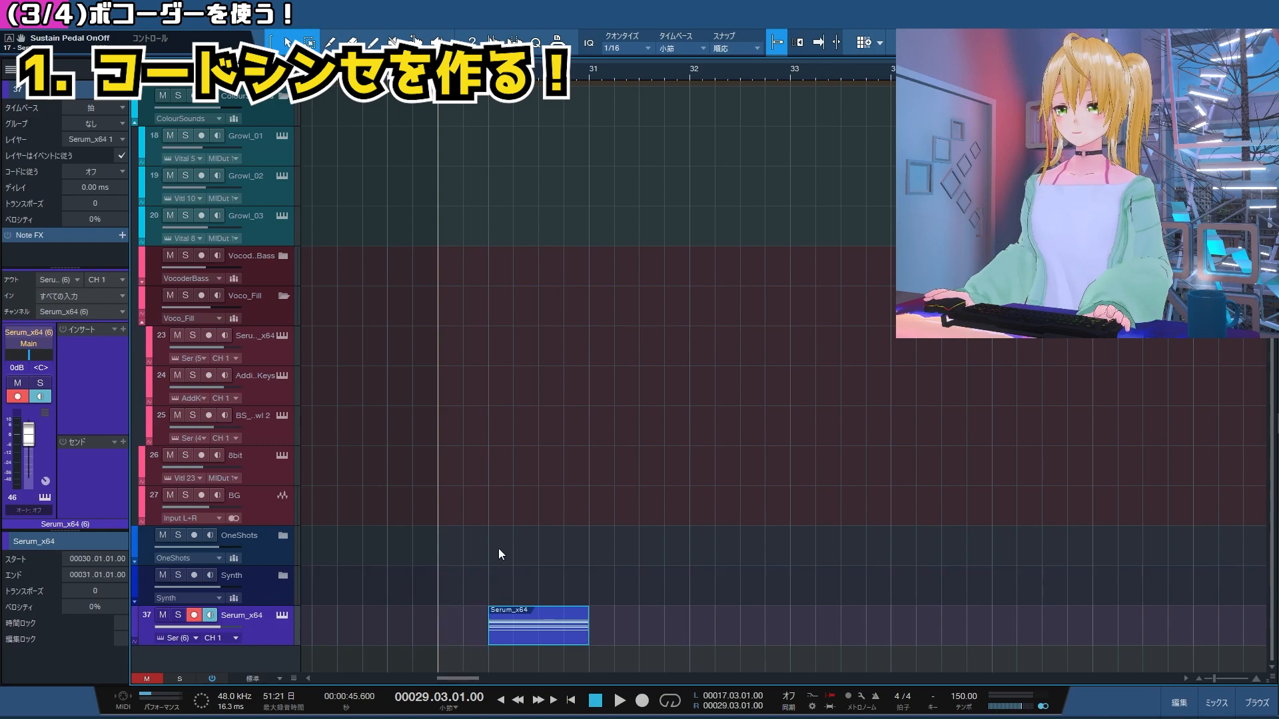
Set the Serum_x64 track's volume to -10.1 dB, play the chord clip and open it for note editing.
left_click(459, 614)
key("space")
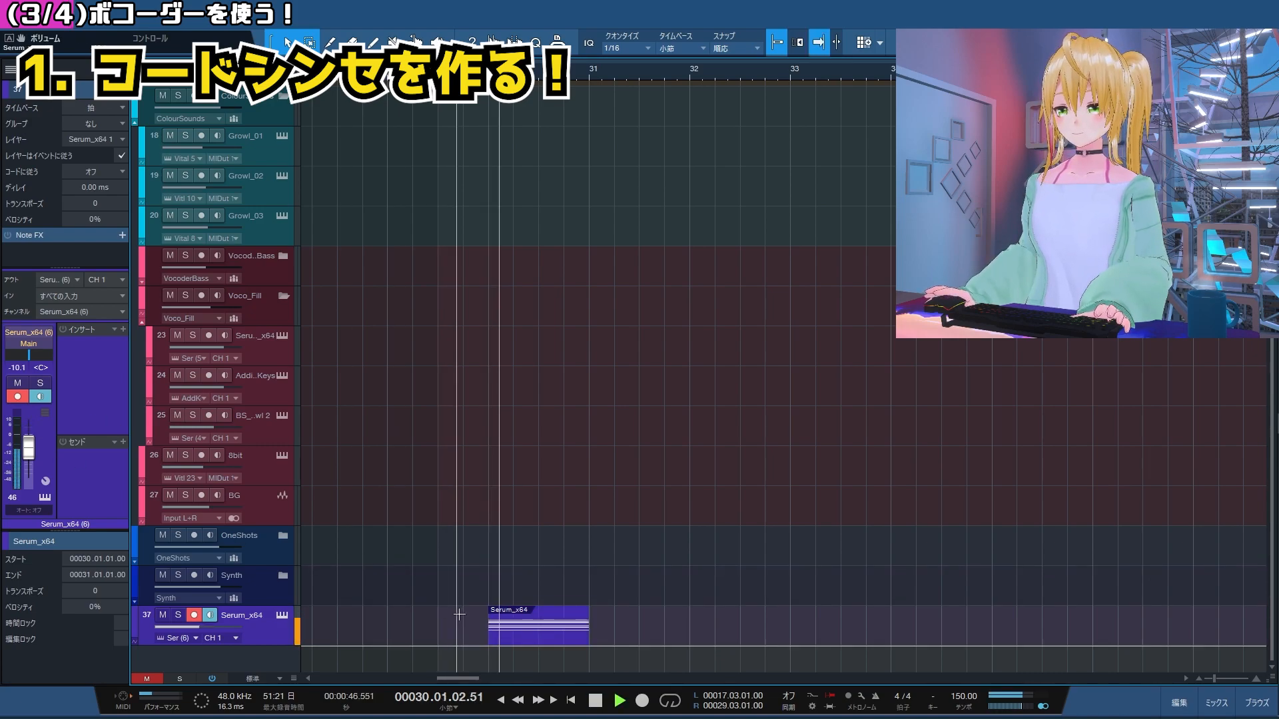
double_click(537, 631)
key("space")
key("w")
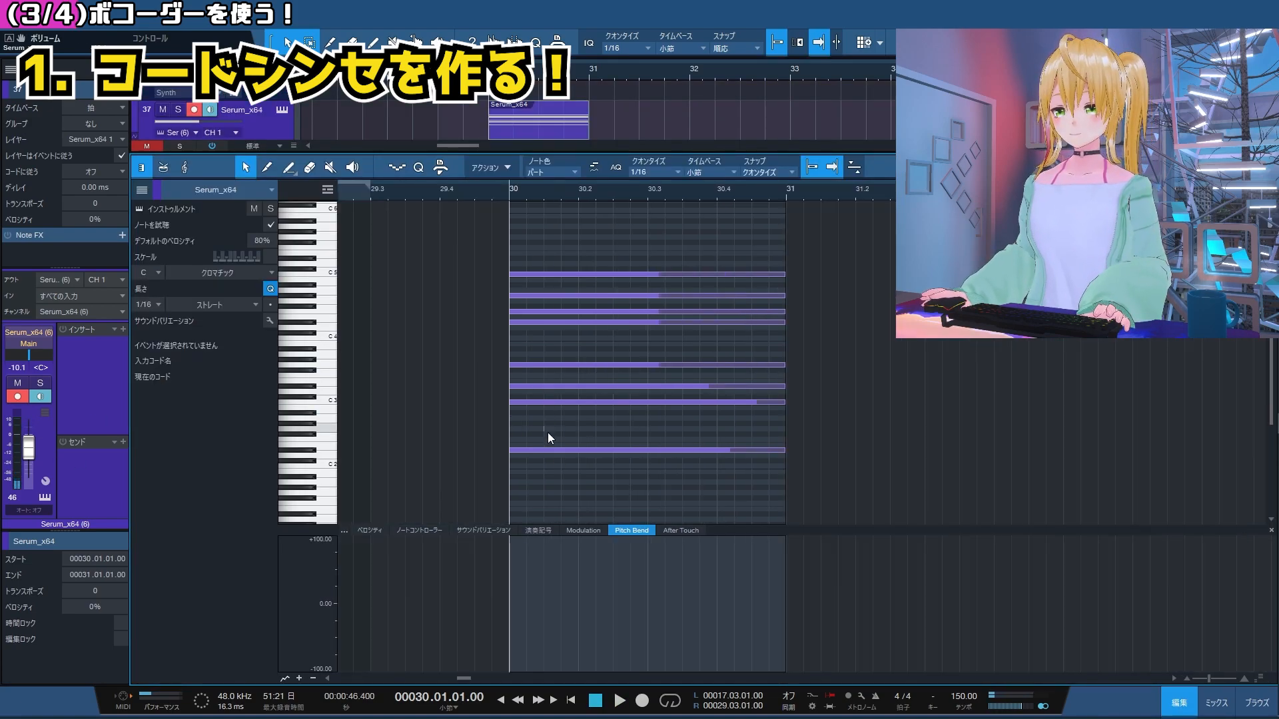
Raise the chord's lowest note by two semitones to F 2 and play the chord.
left_click(557, 450)
key("Up")
key("Up")
key("space")
key("space")
key("space")
key("space")
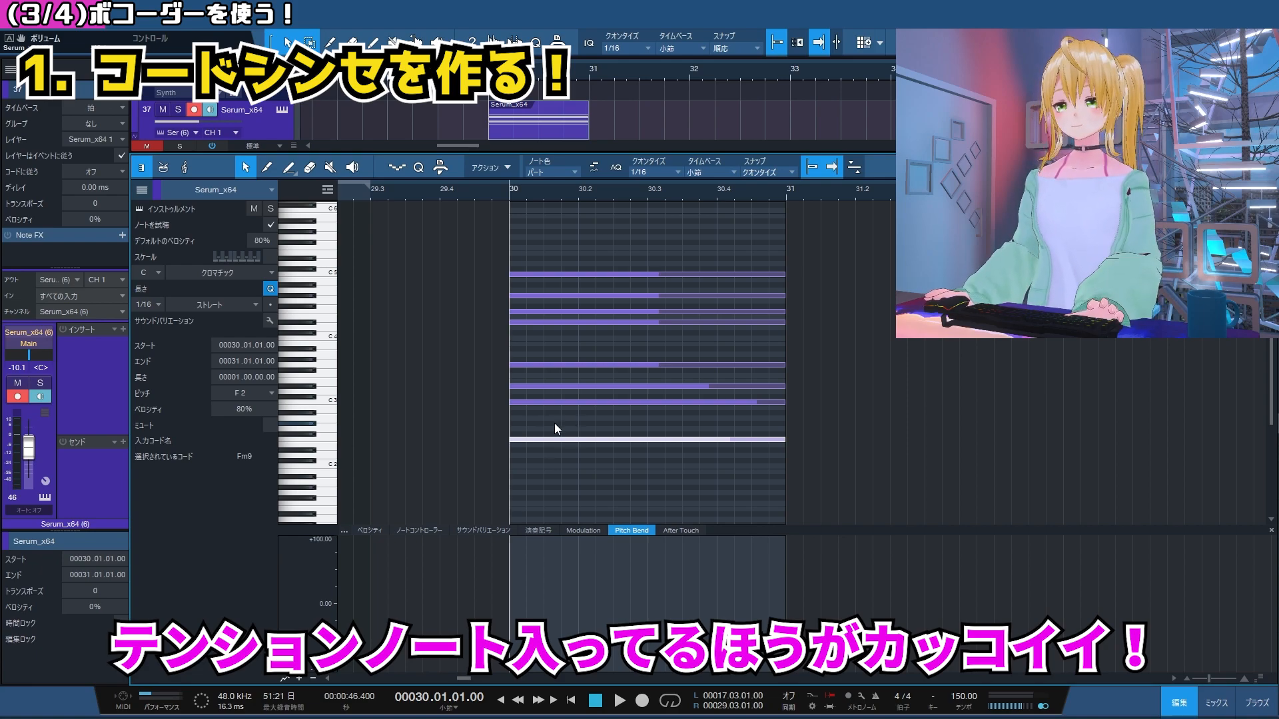
Audition the chord's F 2, D# 3 and G 3 notes, replay the whole chord and close the note editor.
left_click(537, 444)
left_click(535, 439)
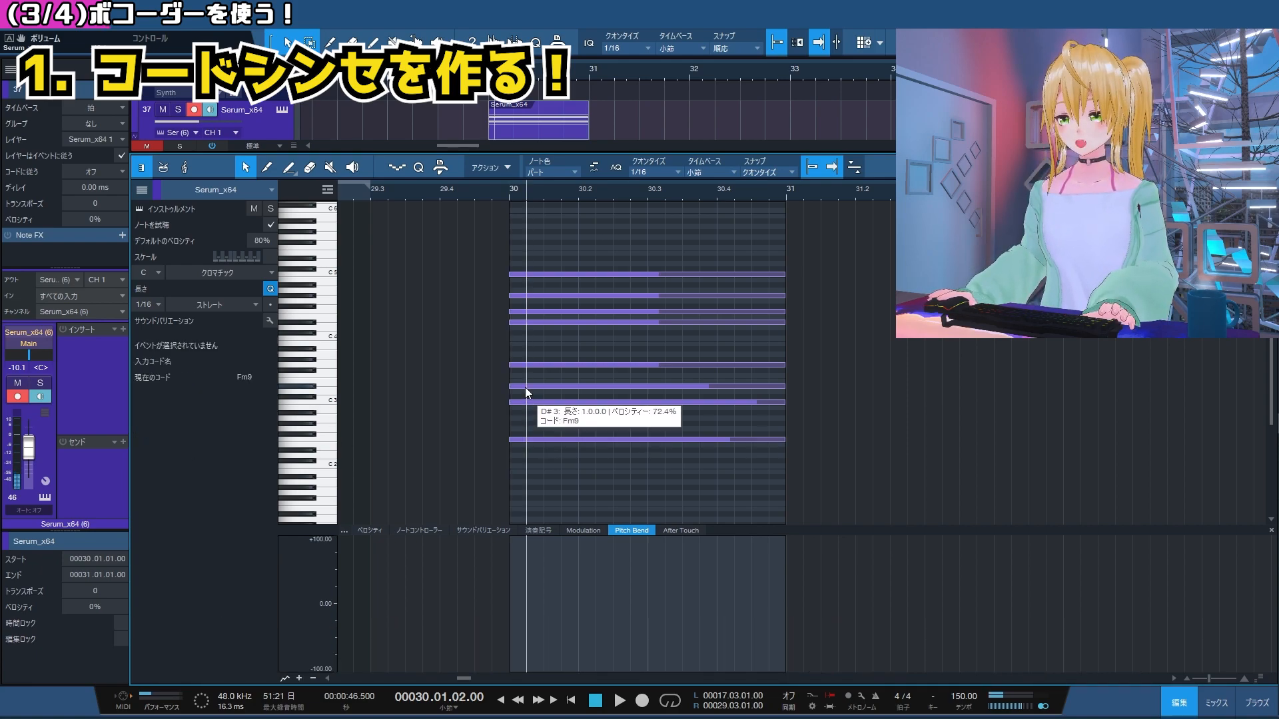
left_click(526, 387)
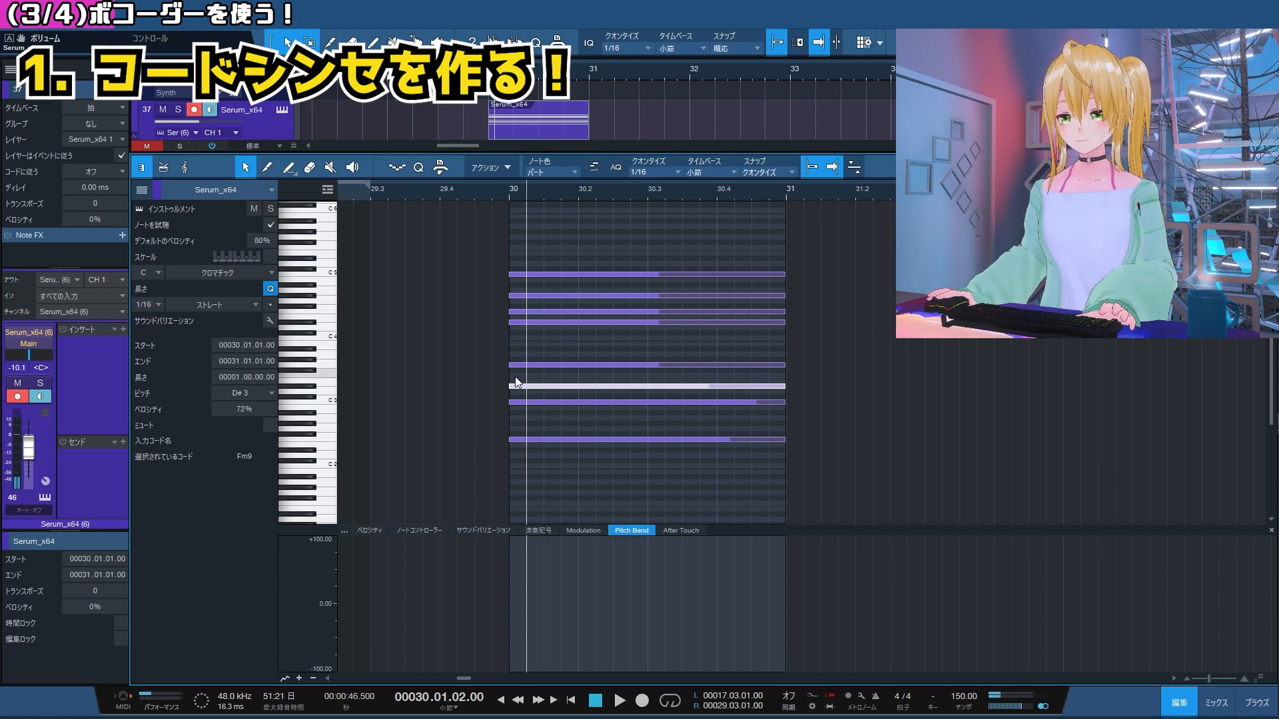
left_click(519, 366)
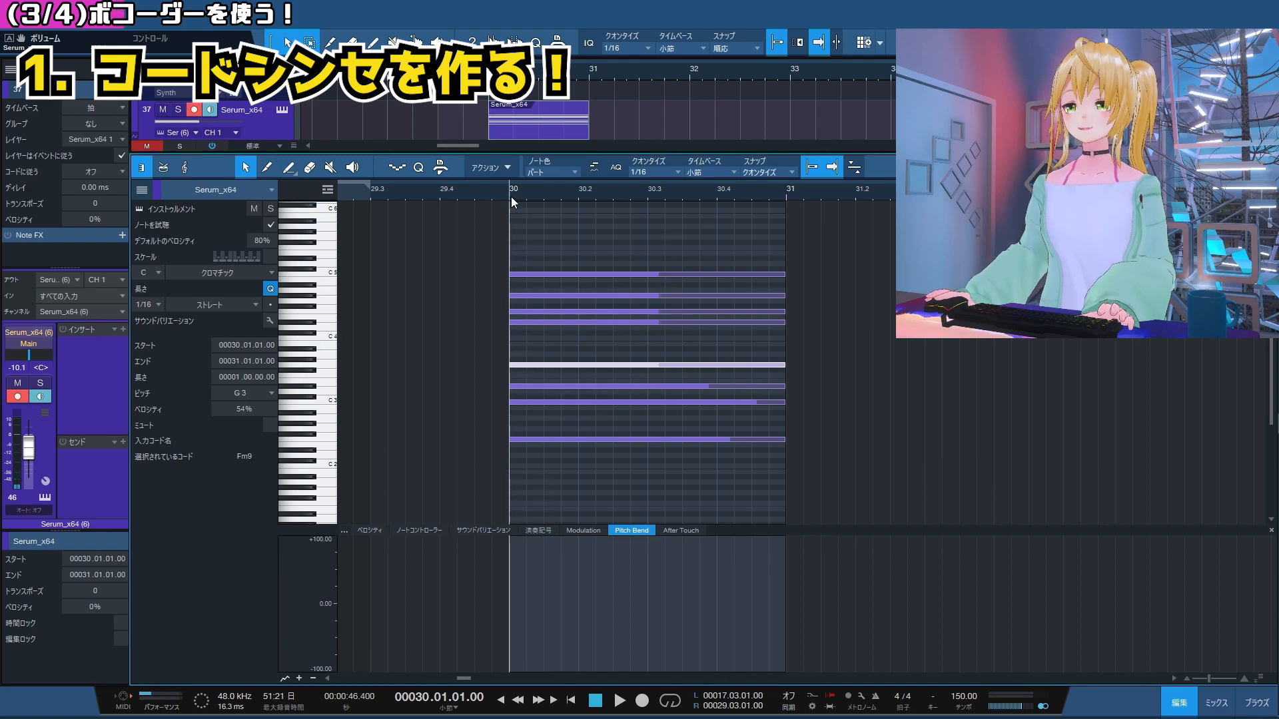
key("space")
key("space")
key("F2")
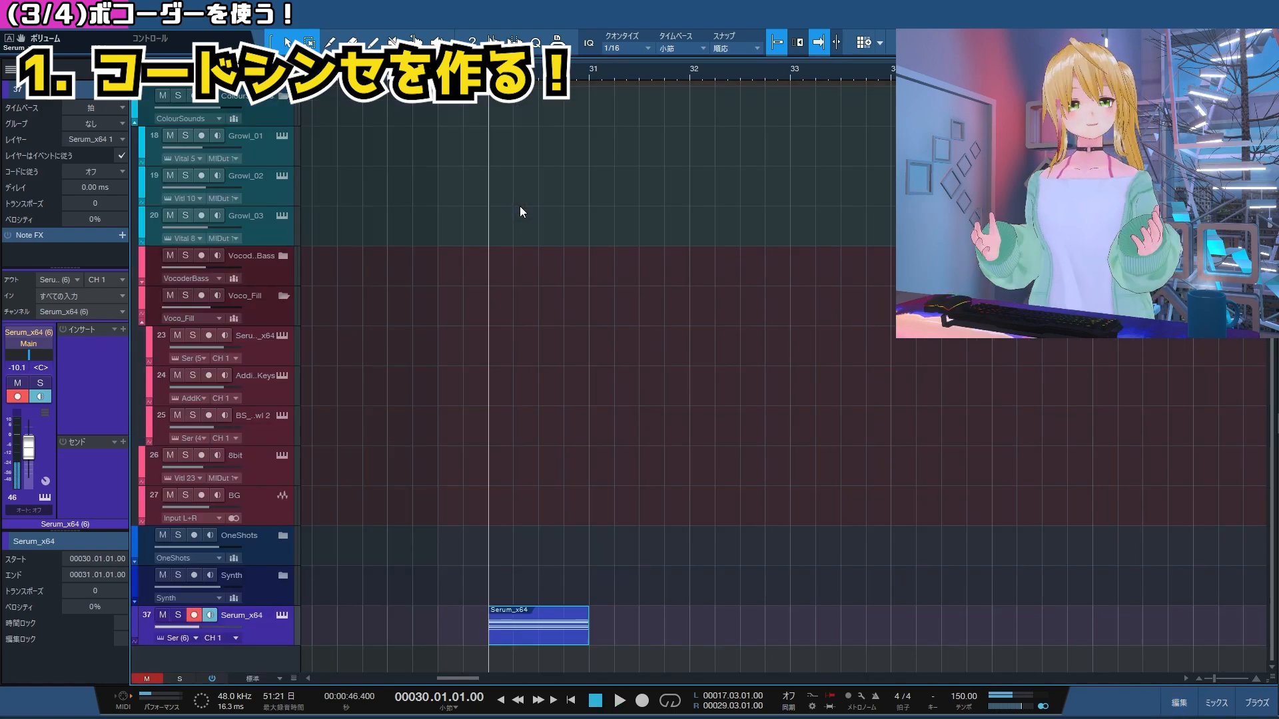
In the chord track's Serum, set Osc A to 16 unison voices and its level to about 50%.
scroll(513, 399, "down", 1)
left_click(283, 538)
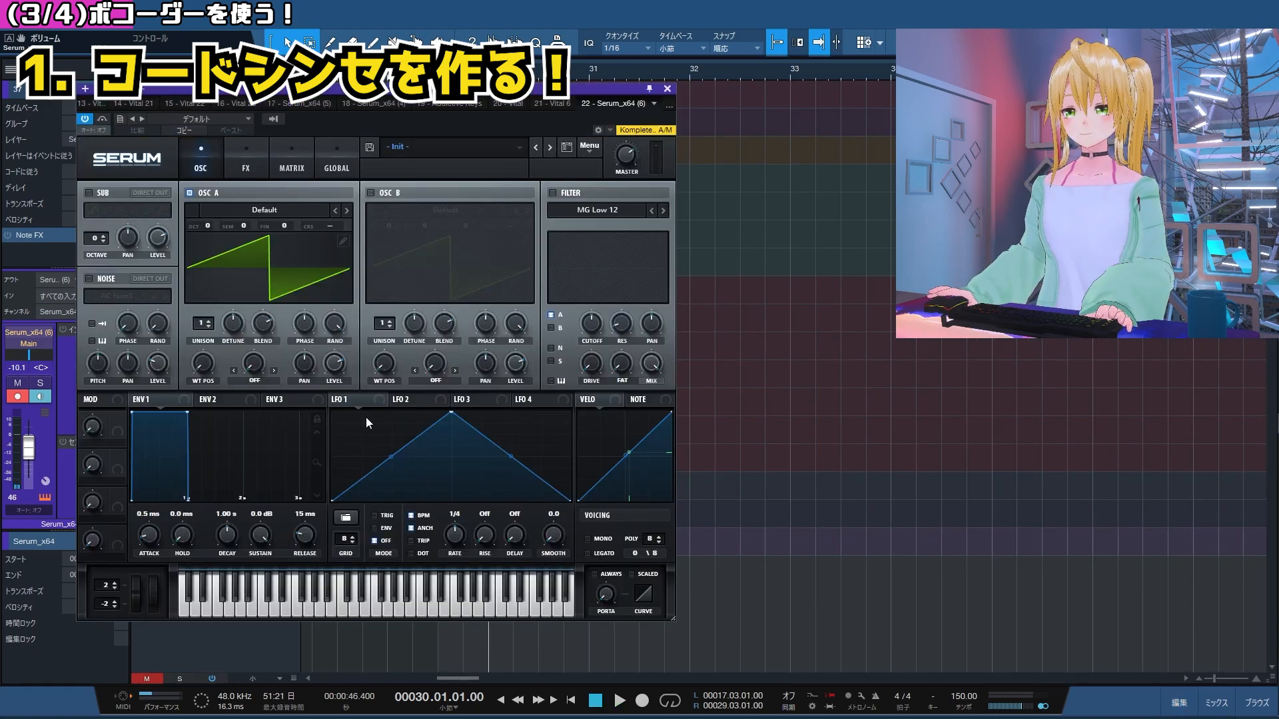
key("space")
key("space")
left_click_drag(201, 326, 202, 266)
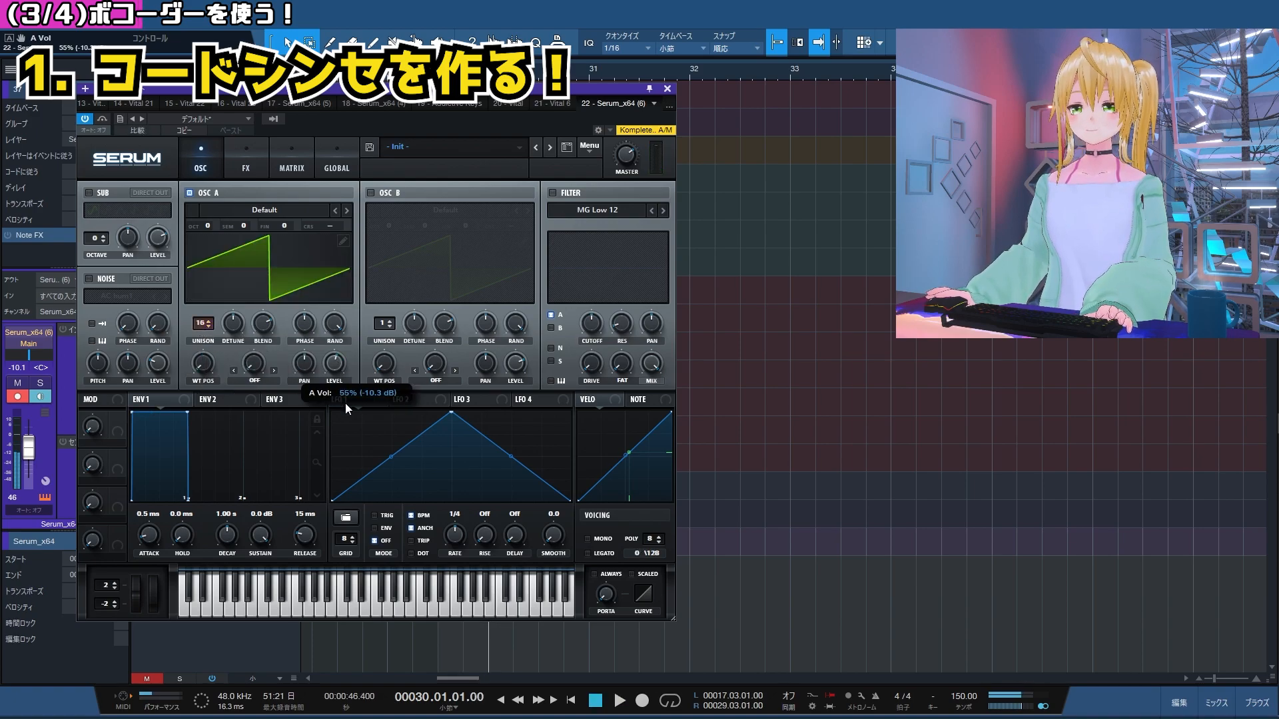
key("space")
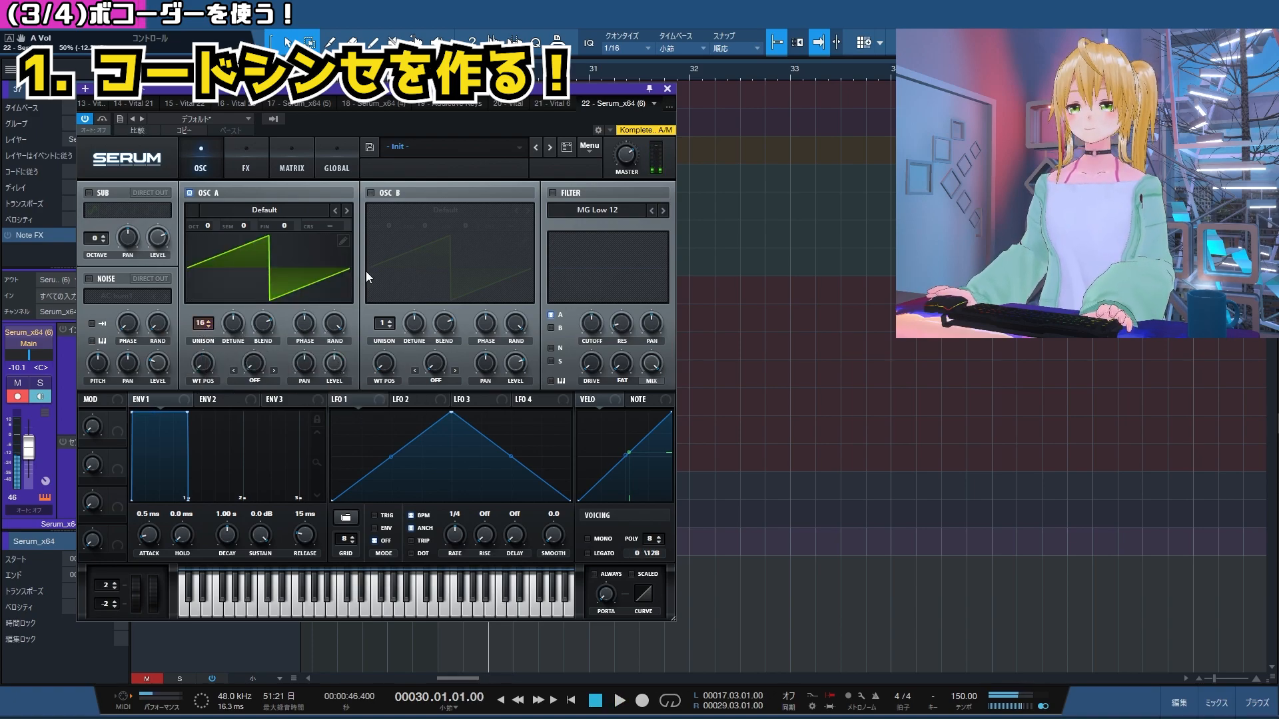
left_click(667, 88)
Add a second Serum_x64 track and copy the chord clip at bar 30 onto it.
key("F5")
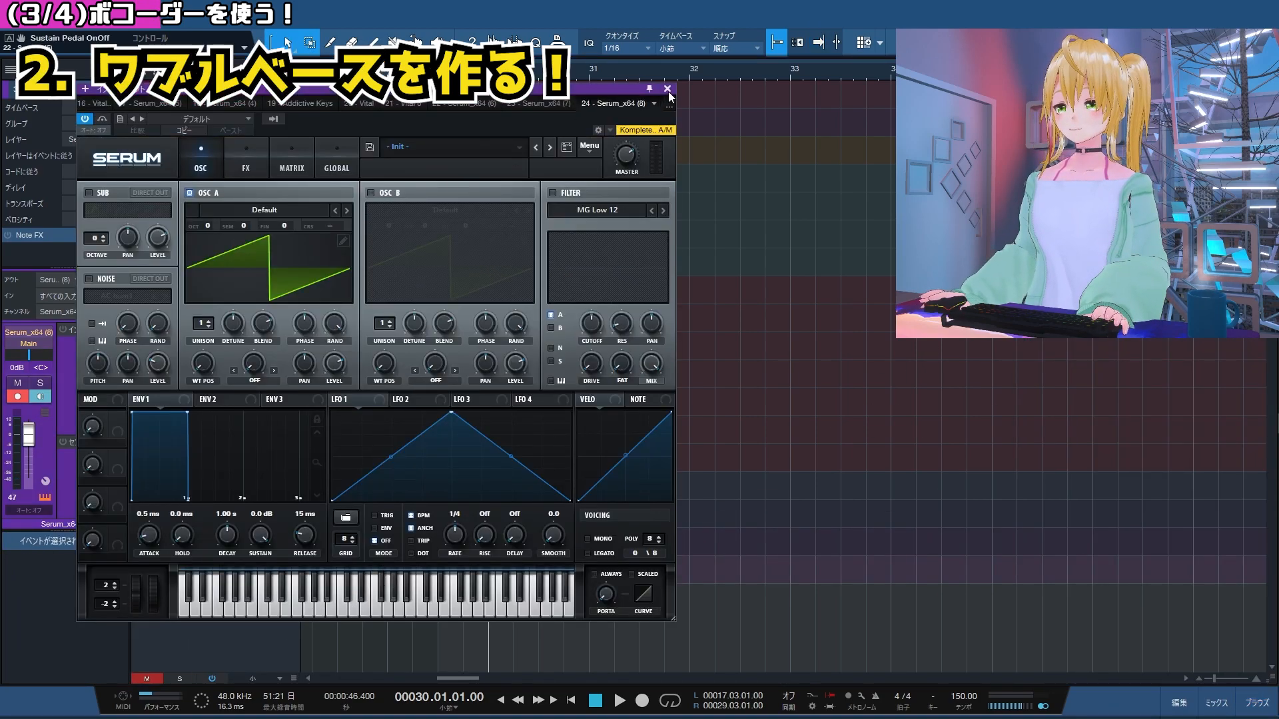
left_click(667, 89)
left_click_drag(533, 546, 531, 571)
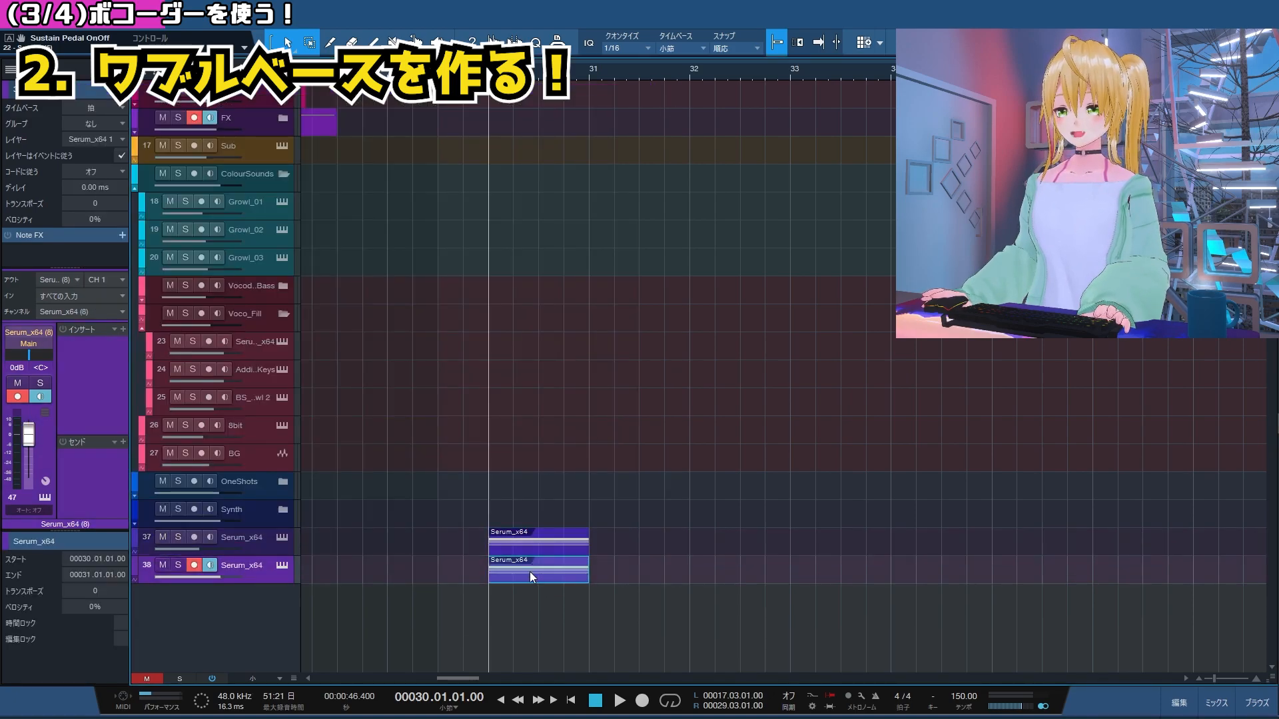
In the copied clip, delete every note except F 2 and lower that note by two octaves.
double_click(530, 573)
left_click_drag(608, 363, 634, 478)
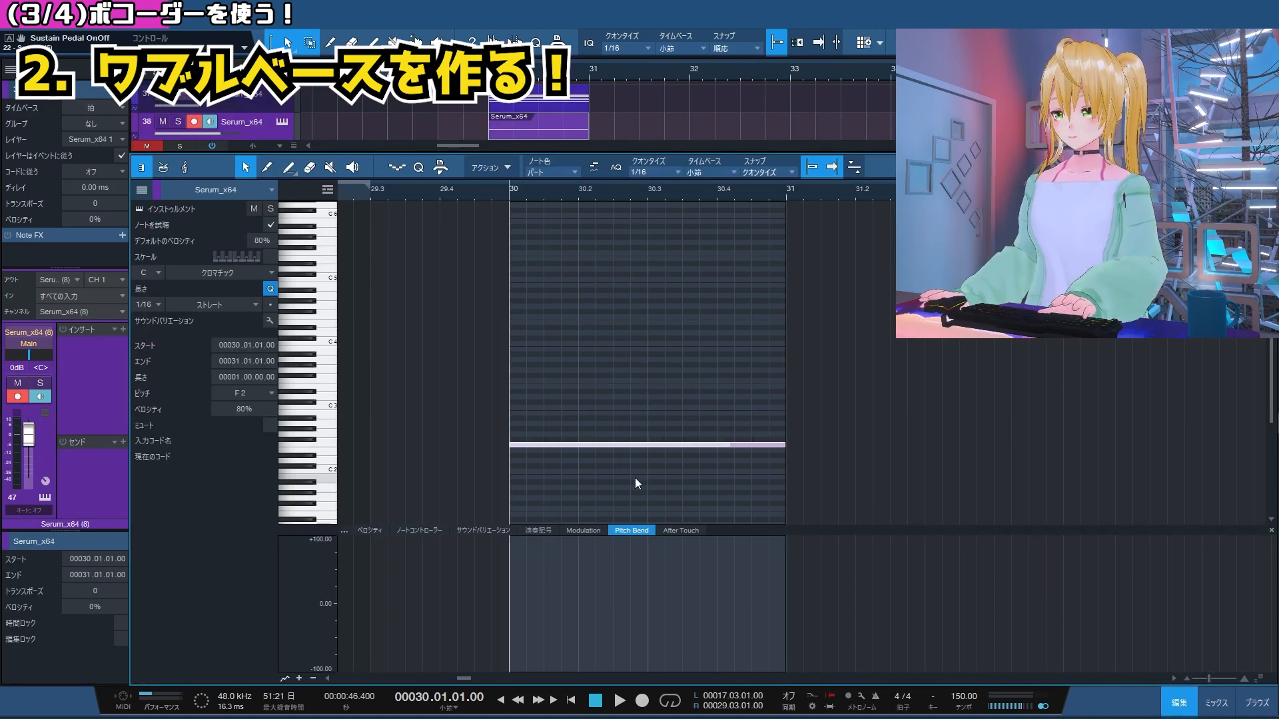
key("shift+Down")
key("shift+Down")
key("F2")
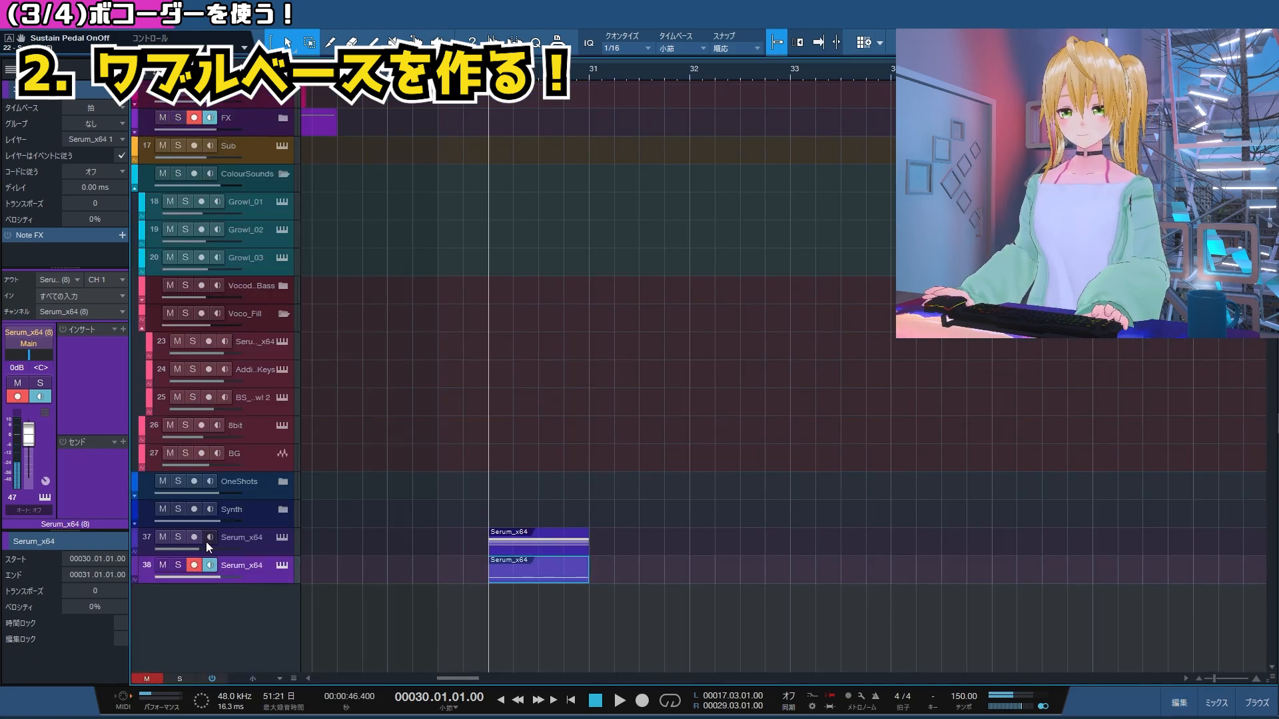
Solo the second Serum_x64 track, set its volume to about -9.5 dB and play the bass note.
key("s")
left_click_drag(24, 437, 26, 449)
key("space")
key("space")
Load the Spectral wavetable Squelchy 2 [SL] into Osc A of the bass track's Serum.
left_click(289, 568)
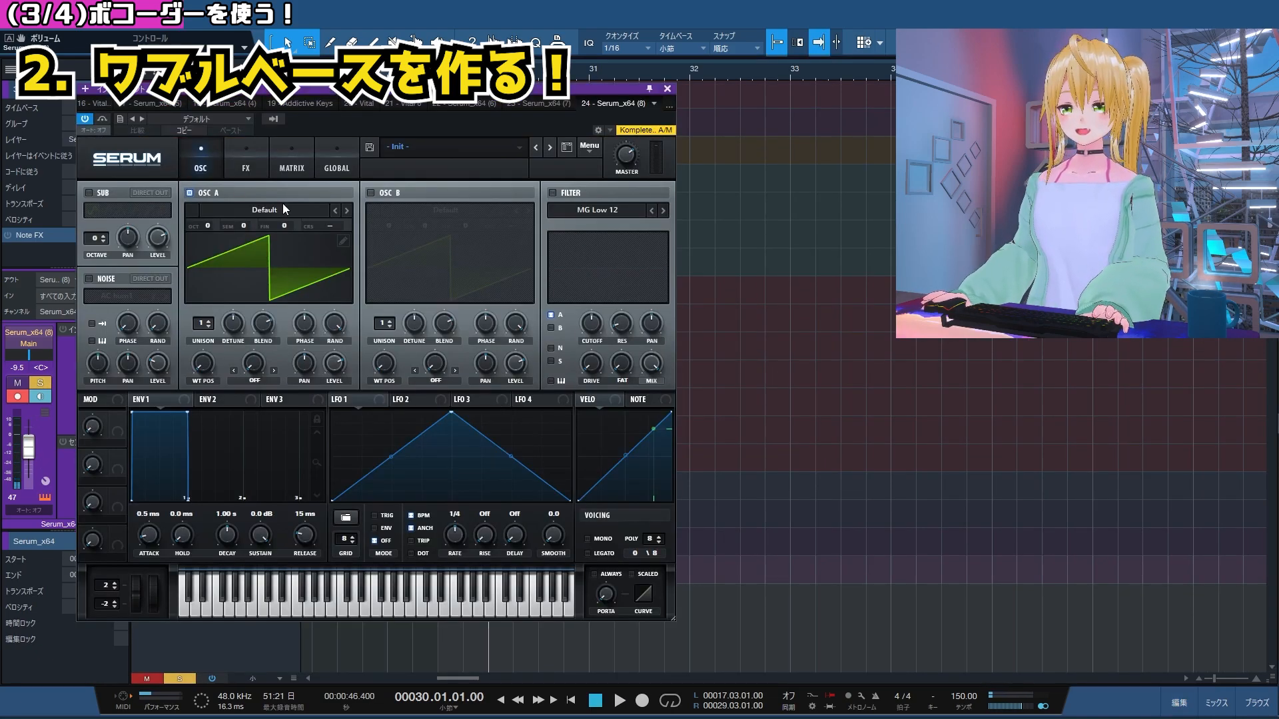
left_click(282, 206)
mouse_move(257, 255)
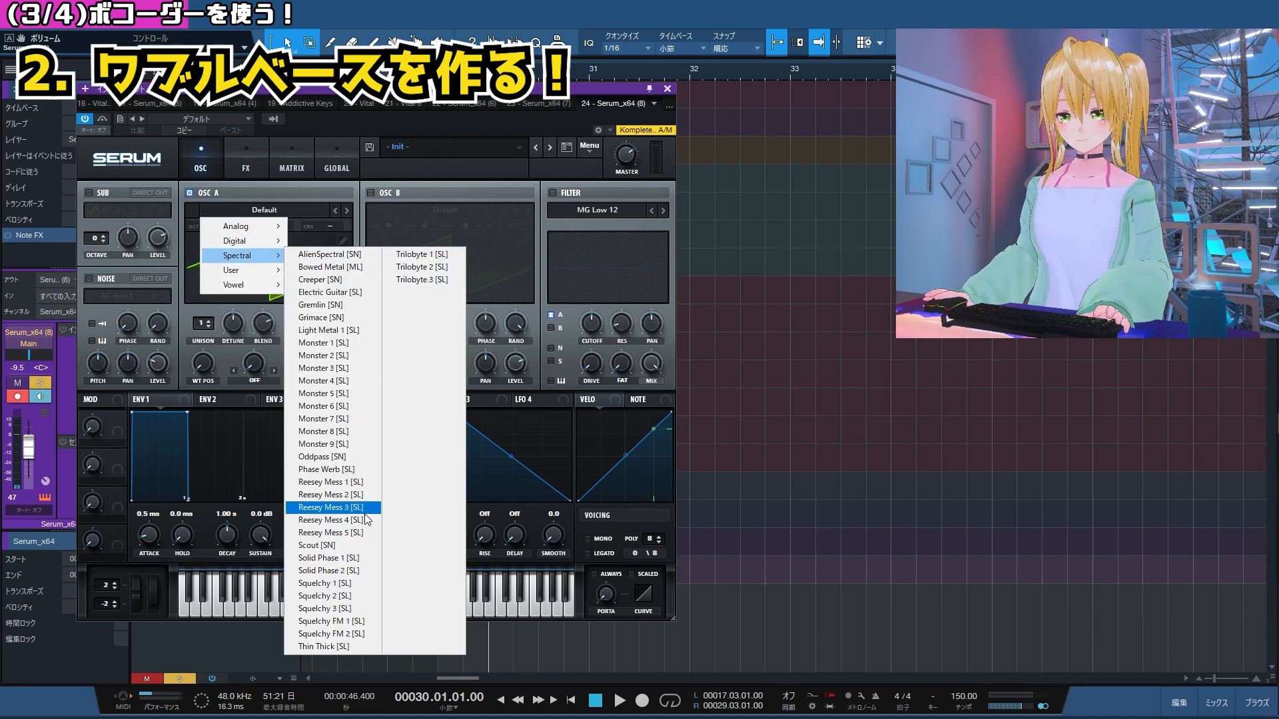
left_click(346, 596)
Modulate Osc A's WT Pos and Level with LFO 1, and set the bass track's volume to -5.9 dB.
left_click_drag(223, 378, 220, 377)
left_click_drag(29, 447, 28, 444)
key("space")
key("space")
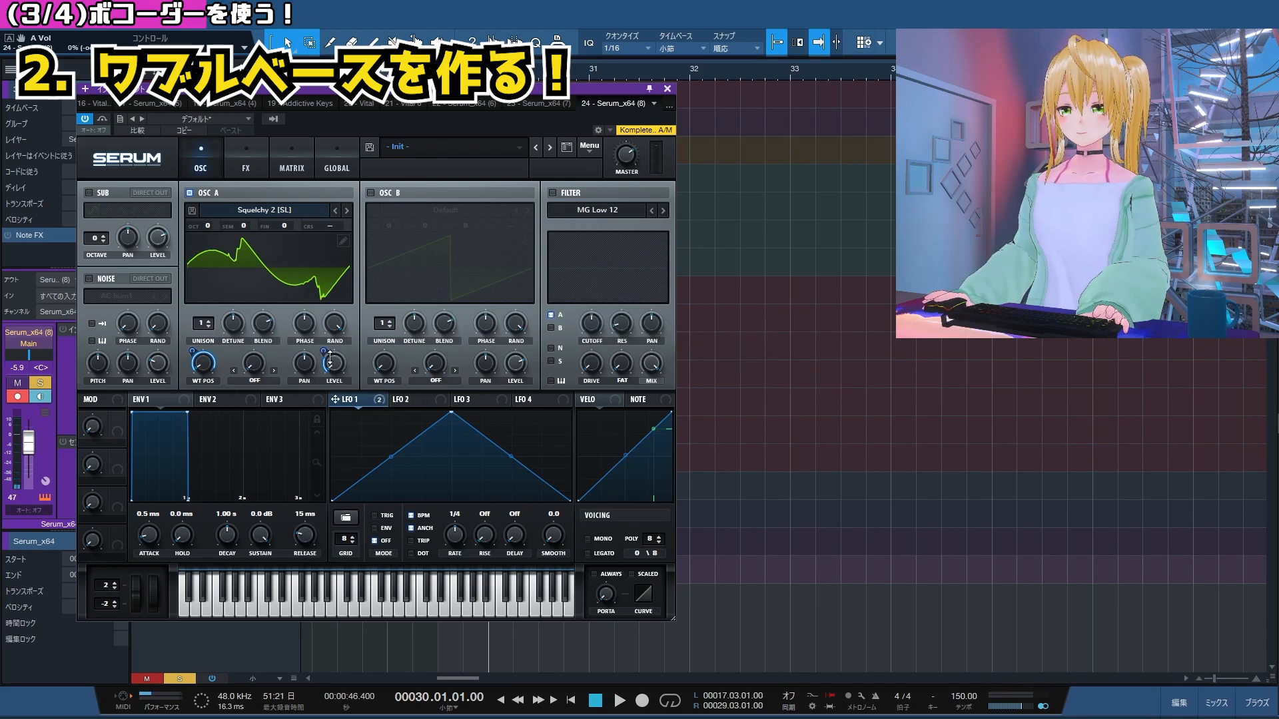
Reshape LFO 1 with an earlier peak and outward-curved slopes, and set its mode to Trig.
left_click_drag(455, 424, 406, 399)
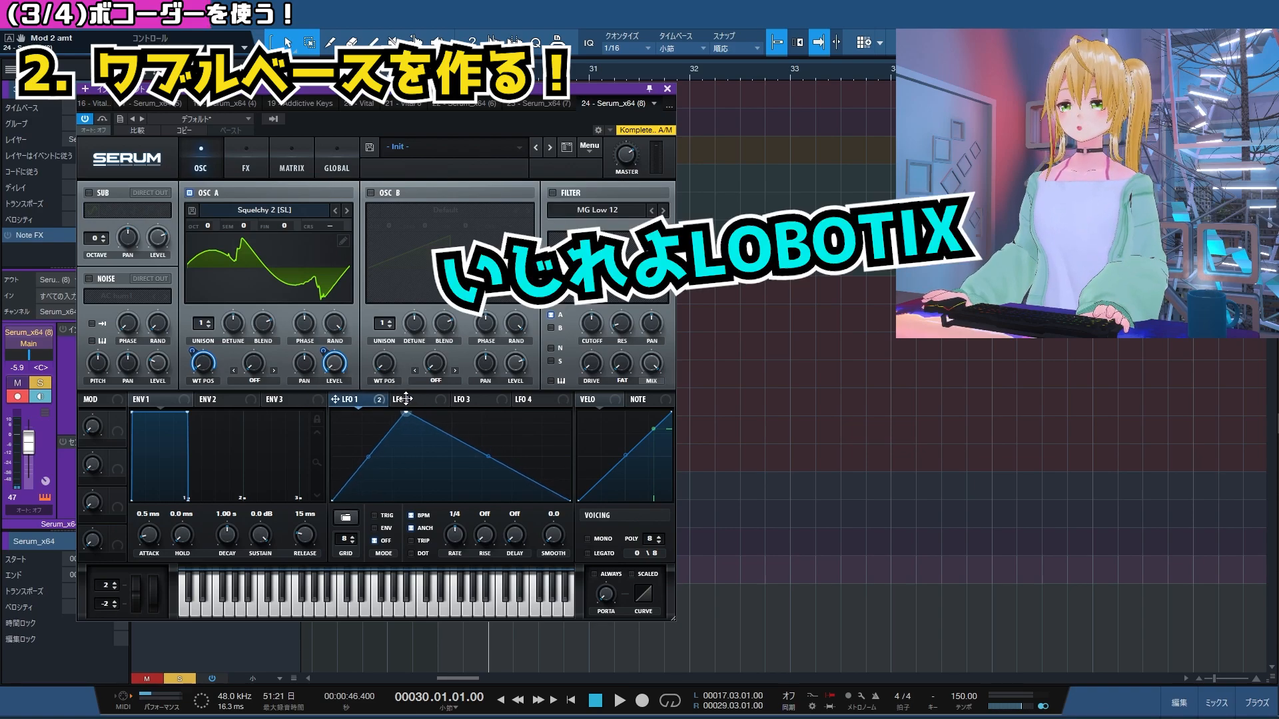
left_click_drag(368, 458, 368, 436)
left_click_drag(491, 458, 485, 454)
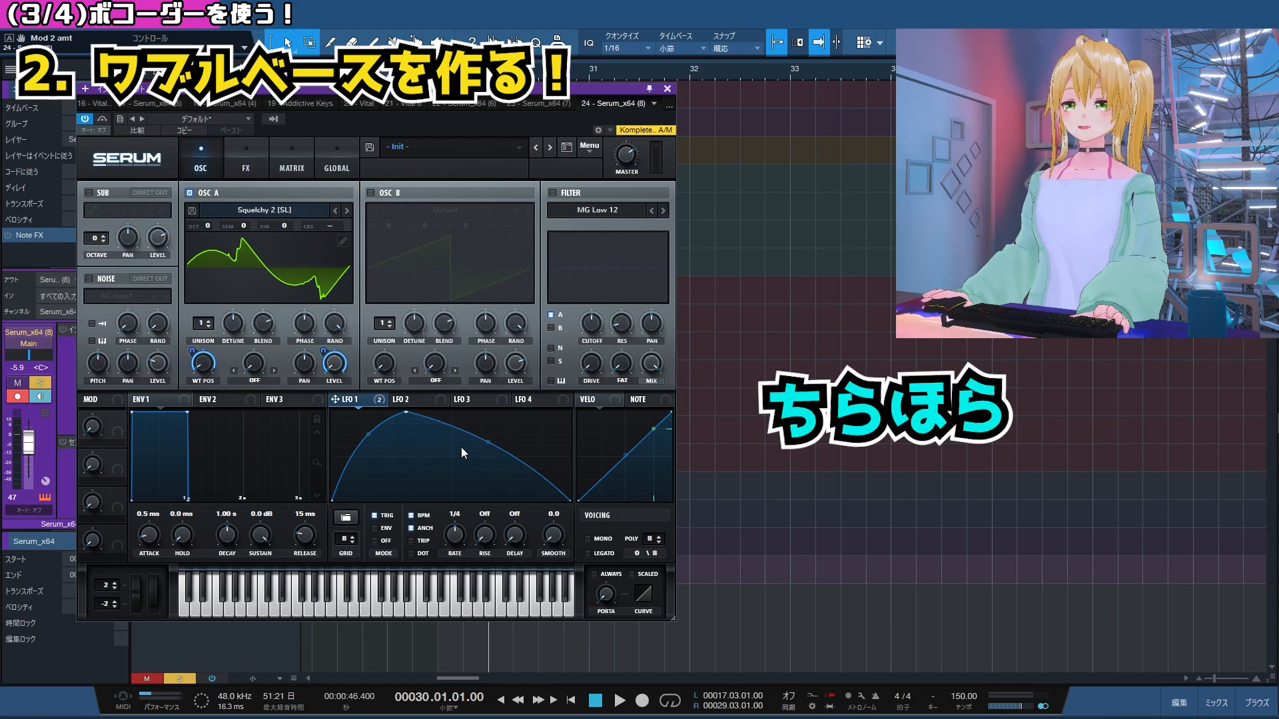
Enable Hyper/Dimension and a Tube Distortion in the bass Serum's effects, with the Hyper mix at 29%.
left_click(246, 160)
left_click(99, 198)
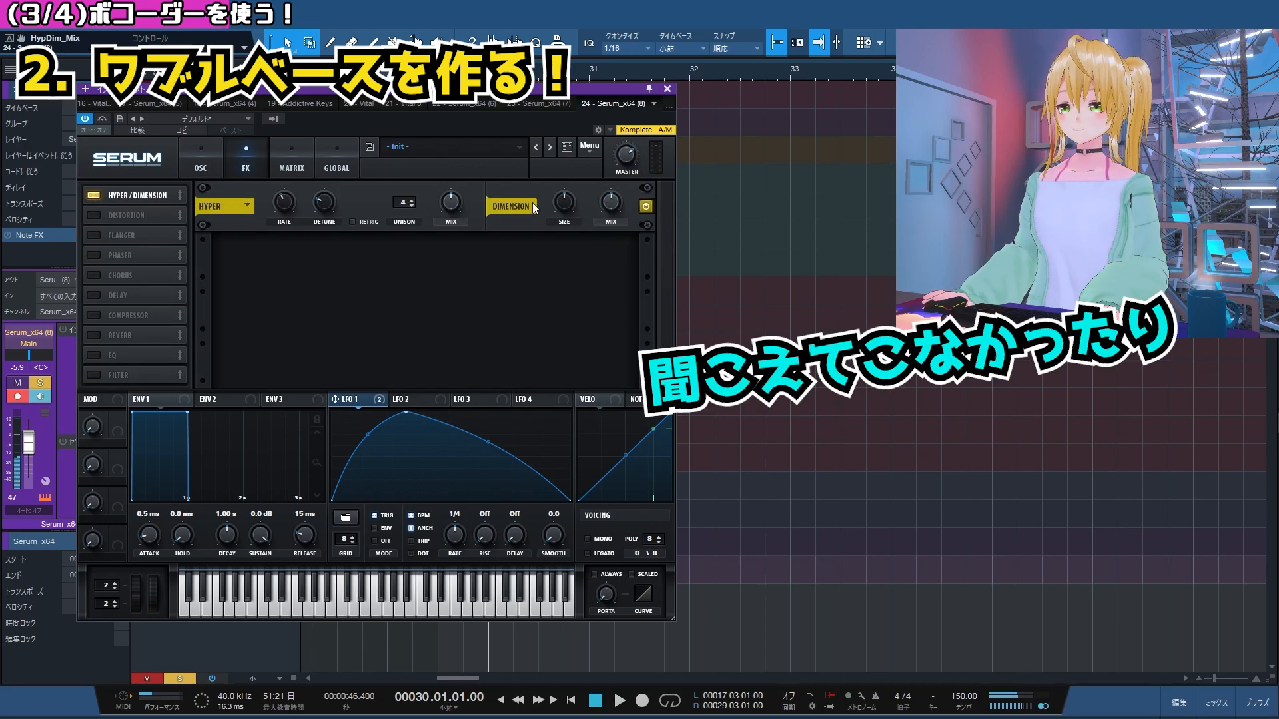
mouse_move(571, 209)
left_click_drag(450, 203, 454, 245)
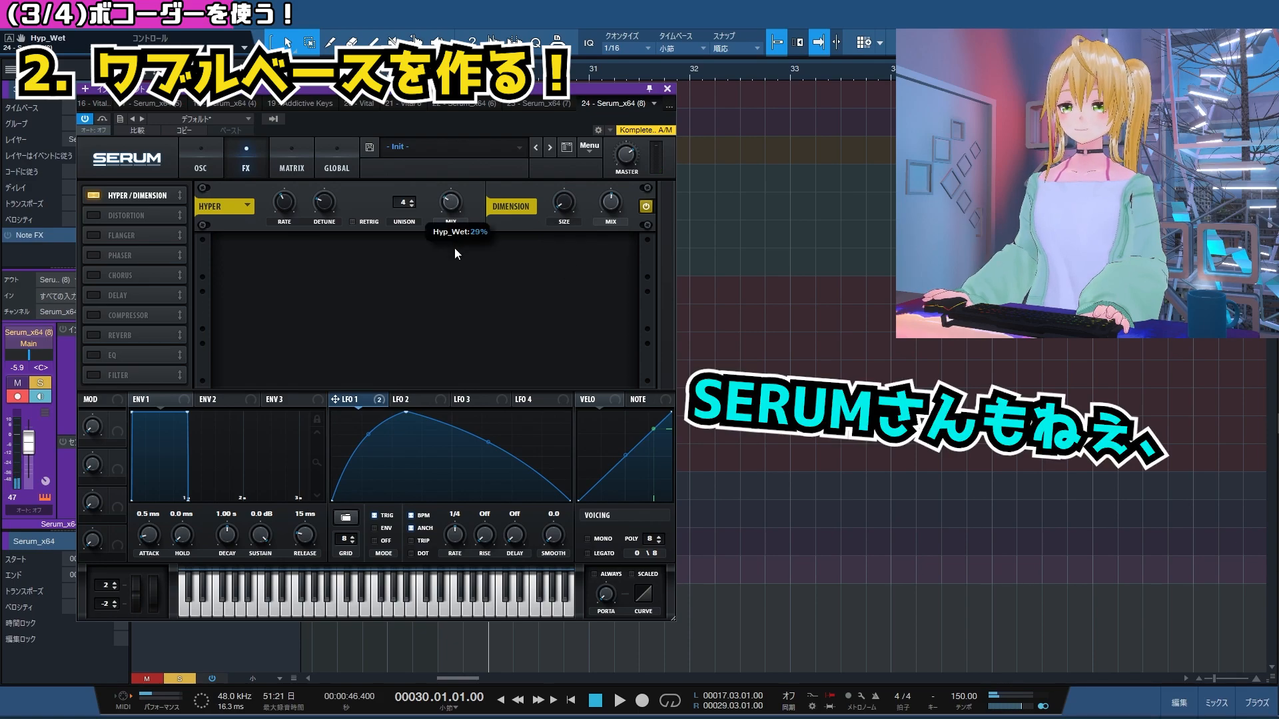
left_click(93, 215)
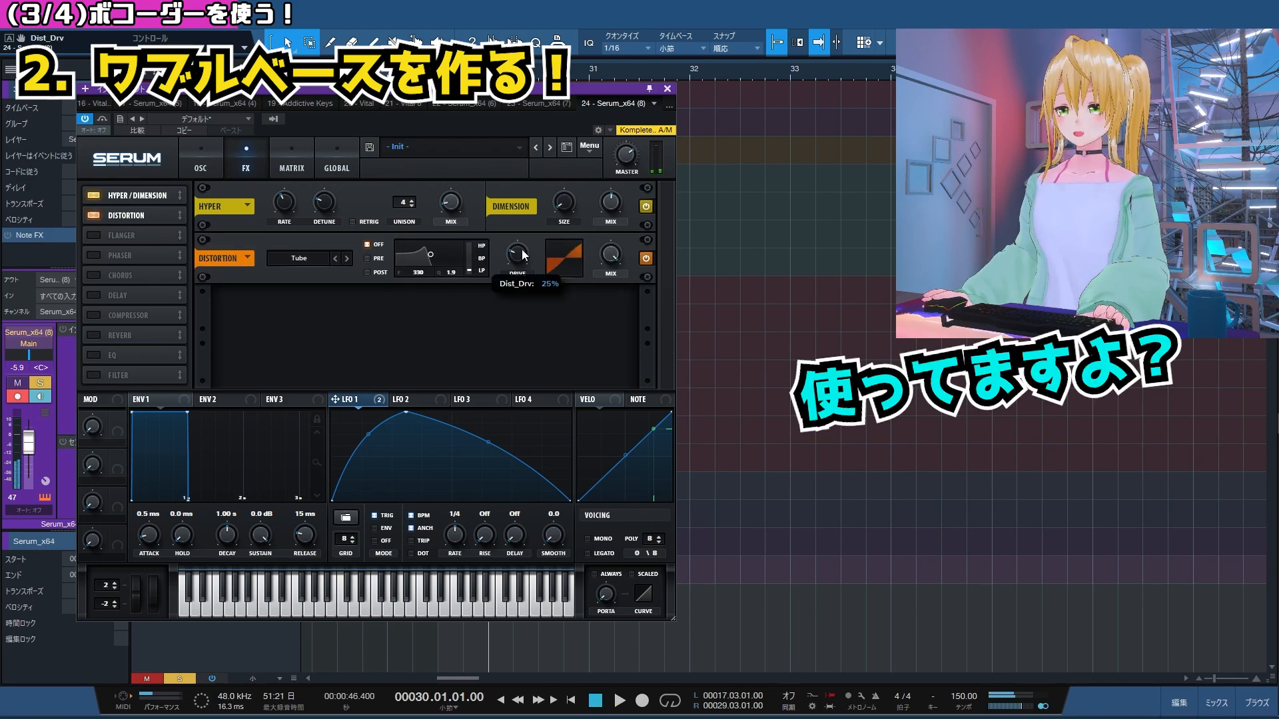
Add a multiband Compressor to the bass Serum's effects and play the bass note.
left_click(94, 315)
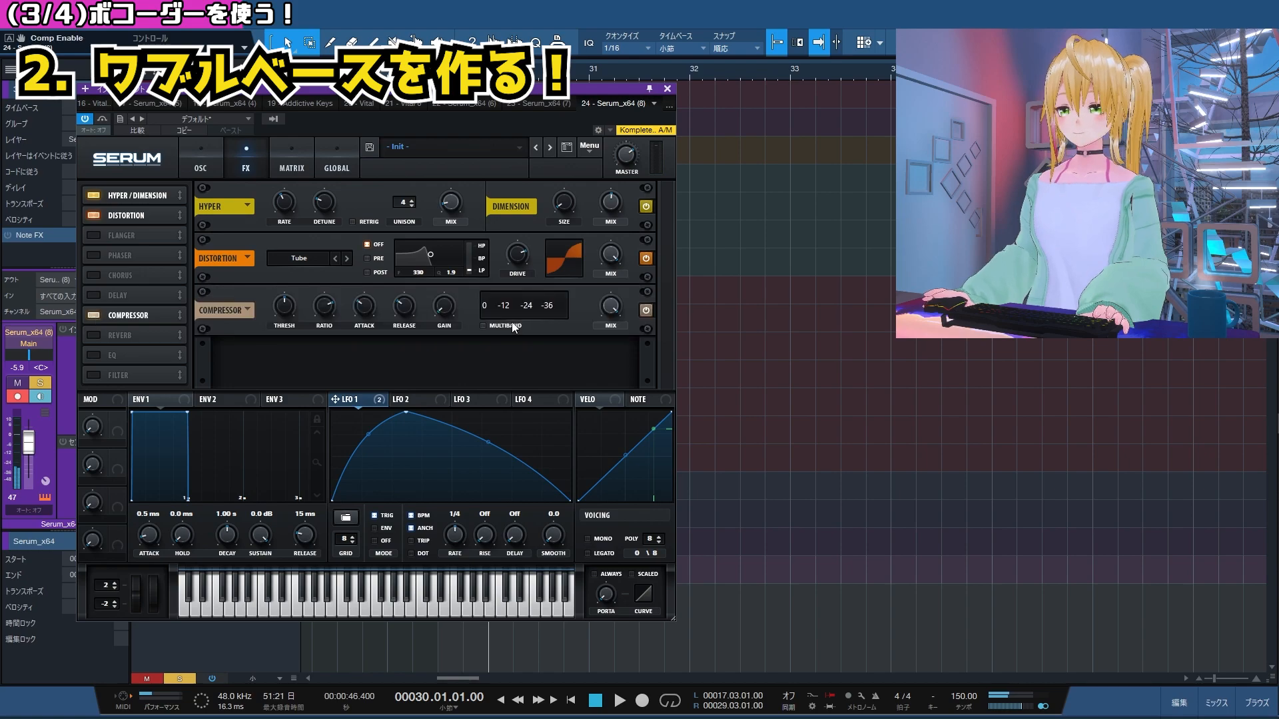
mouse_move(453, 307)
key("space")
key("space")
key("space")
key("space")
mouse_move(291, 308)
Enable the bass Serum's filter and set its type to HN 12 from the Multi category.
left_click(203, 159)
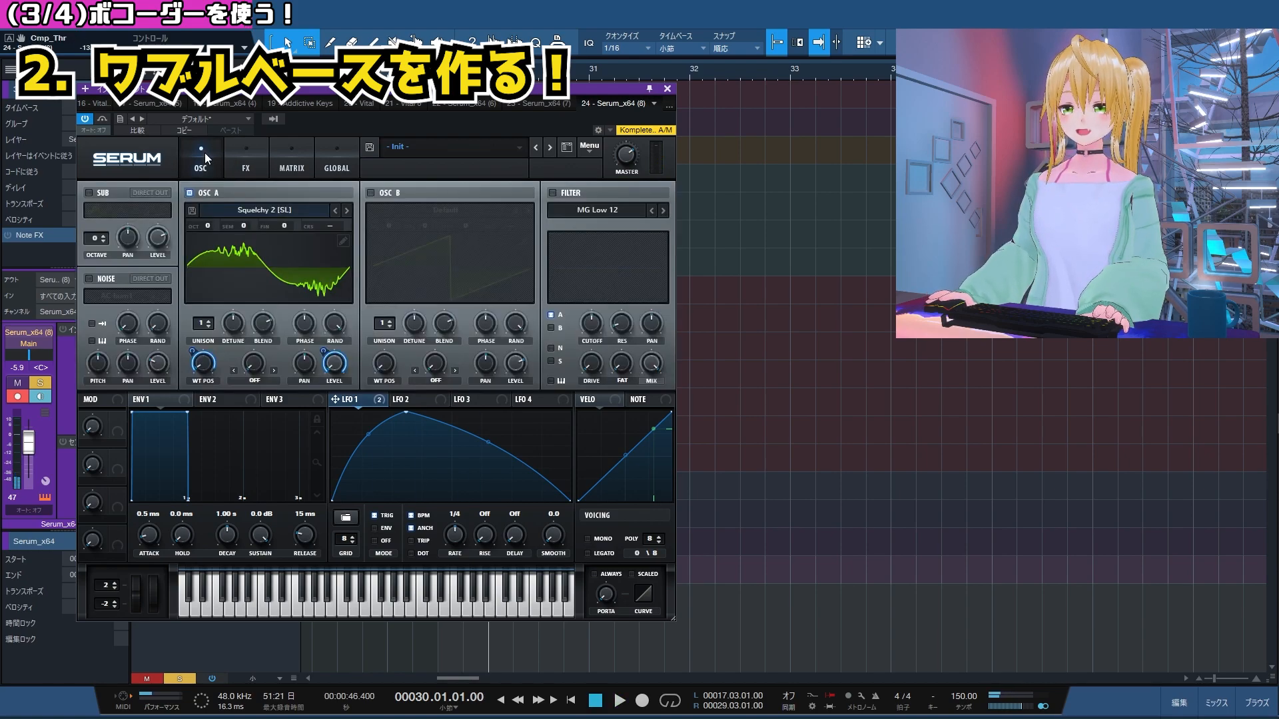
left_click(552, 192)
left_click(597, 209)
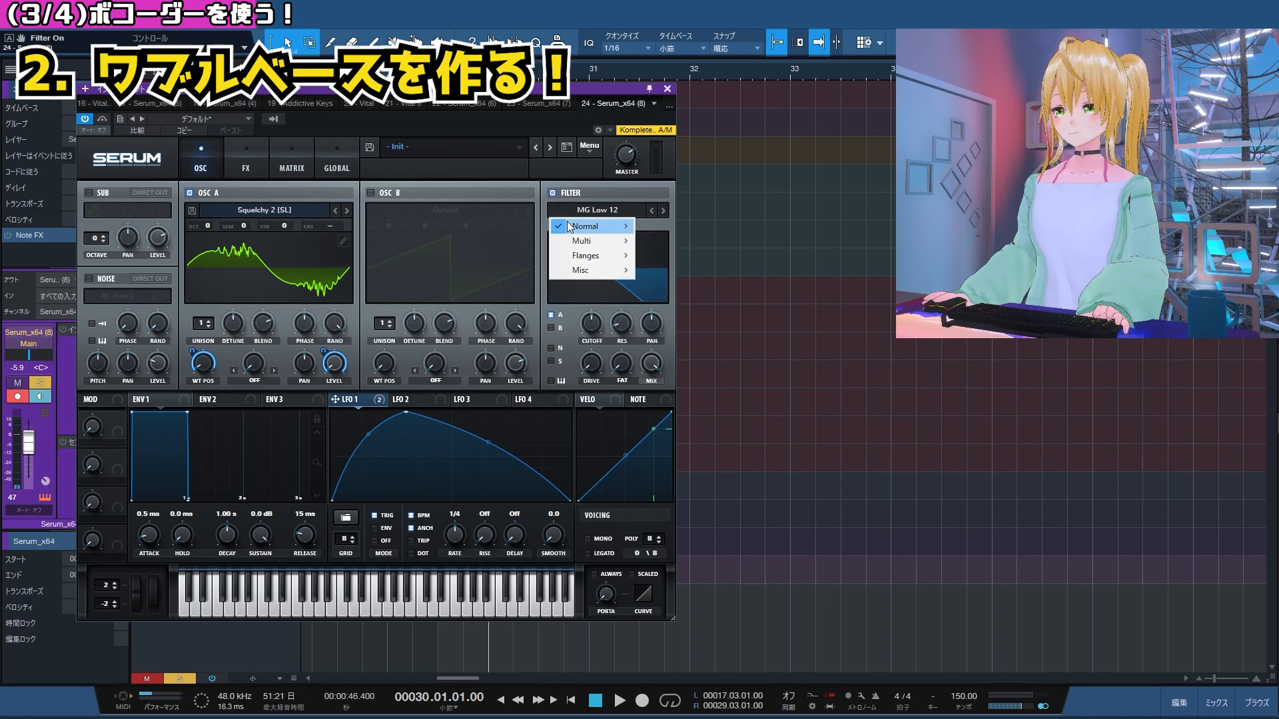
mouse_move(605, 245)
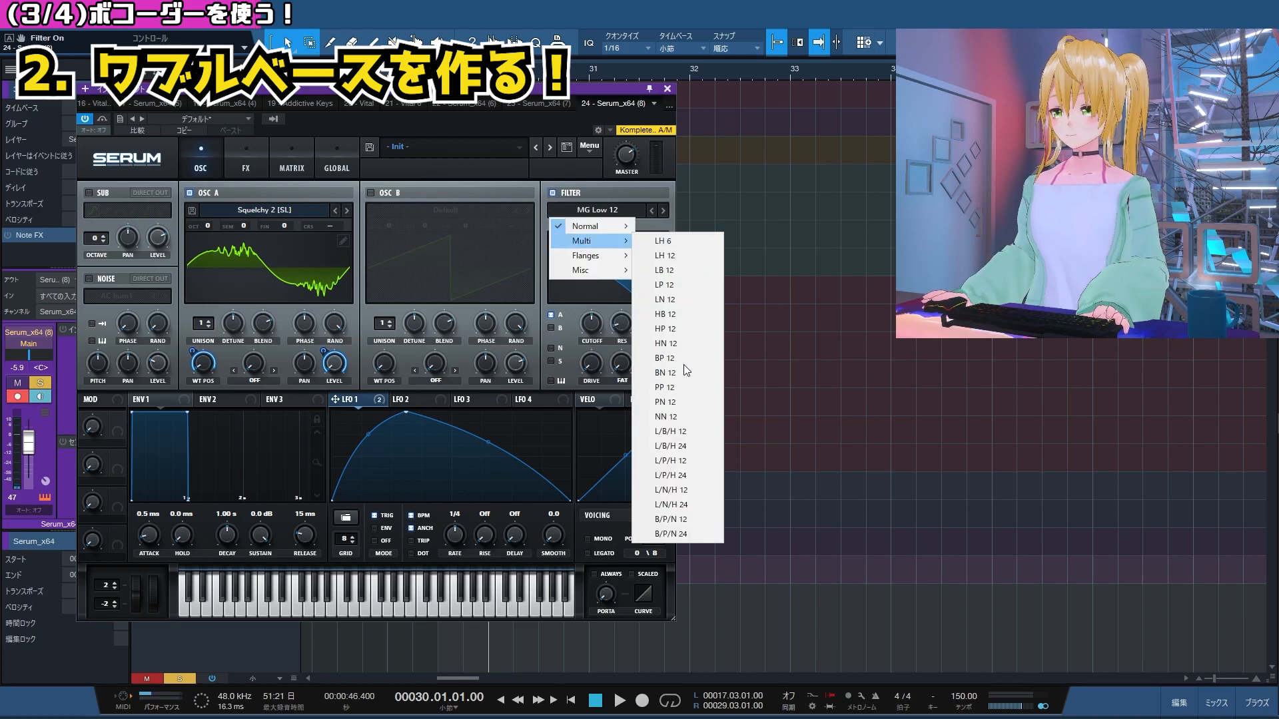
left_click(666, 343)
Modulate the filter's Cutoff and Freq with LFO 1, and reduce LFO 1's amount on Osc A's WT Pos.
left_click_drag(526, 359, 585, 325)
key("space")
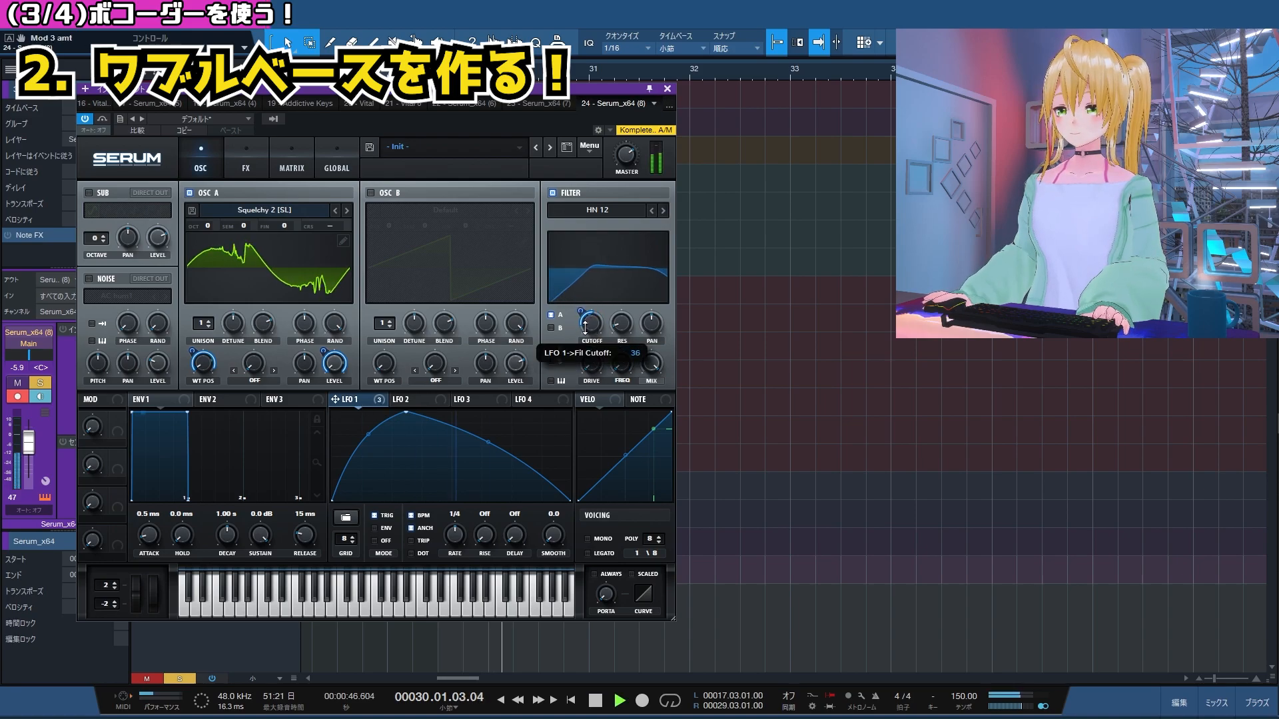
key("space")
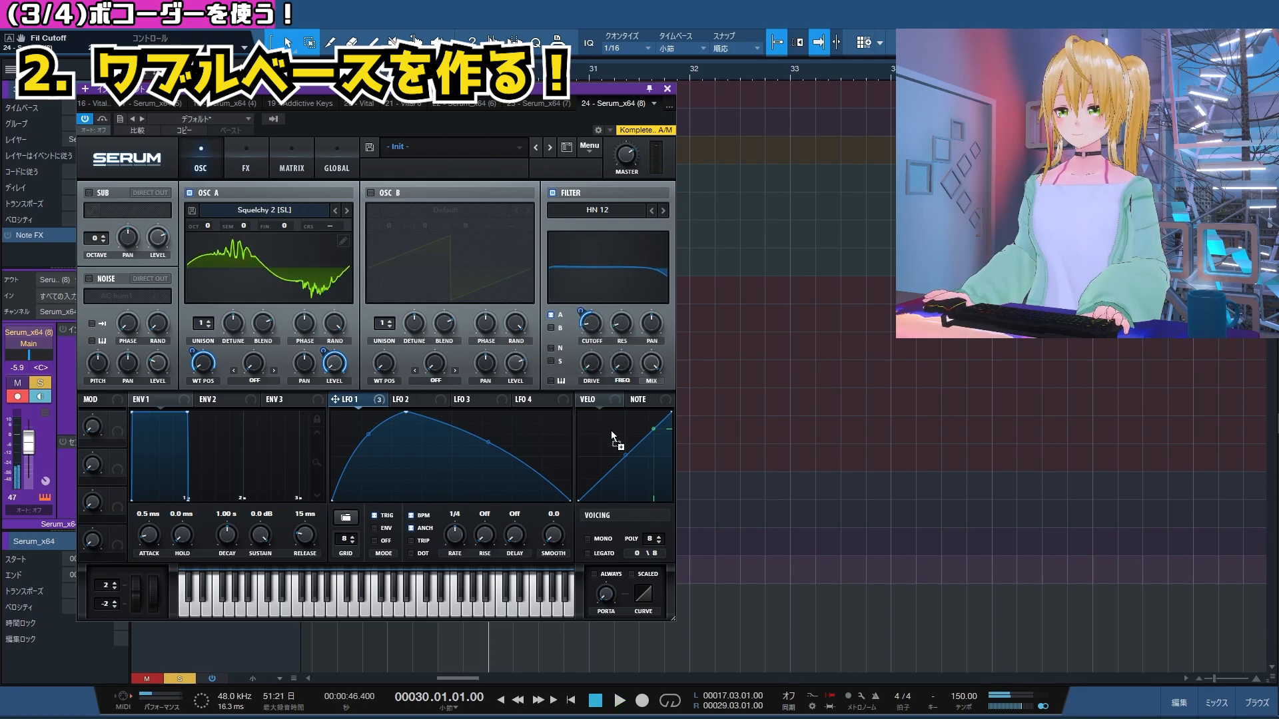
left_click_drag(622, 368, 622, 366)
left_click_drag(622, 366, 610, 403)
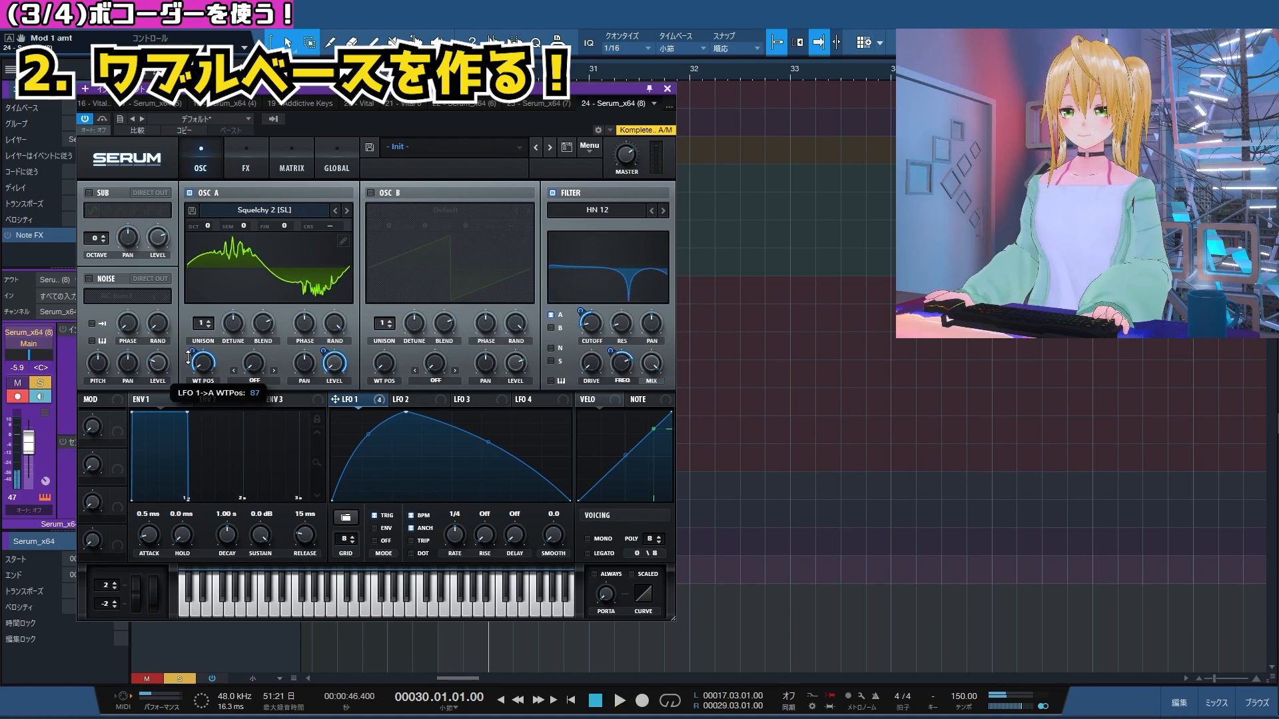
key("space")
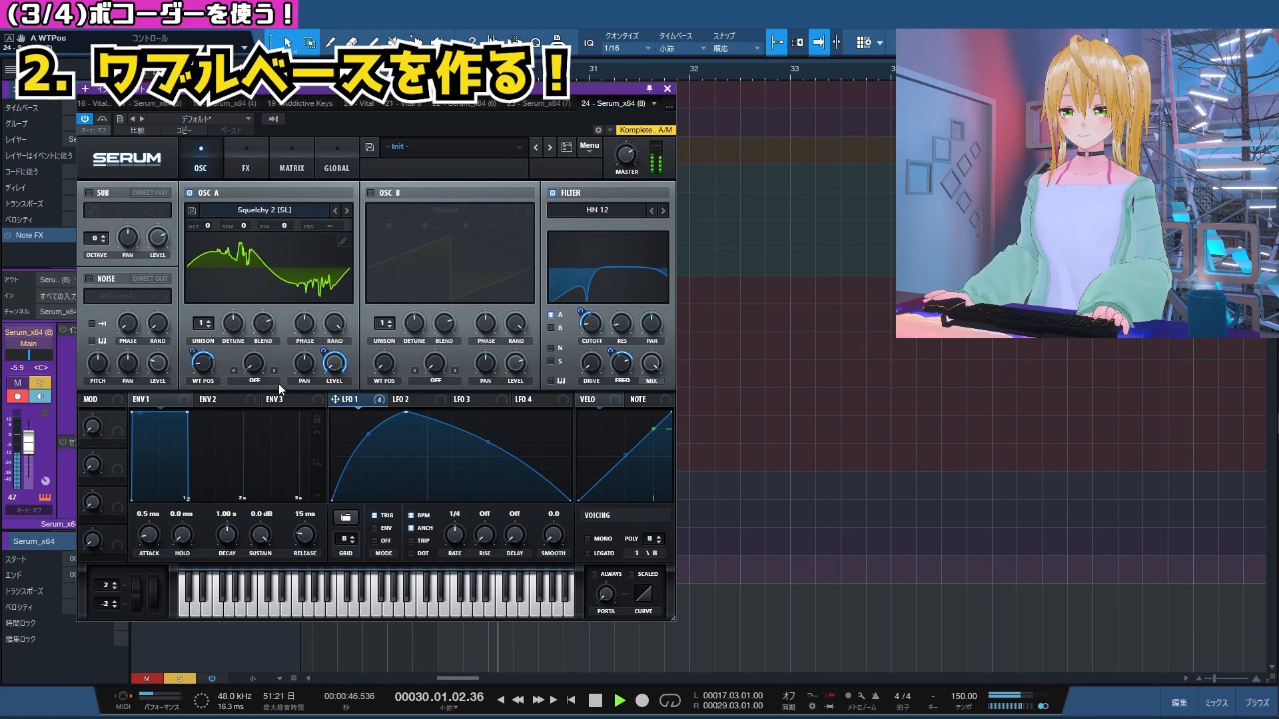
key("space")
Set Osc A's warp mode to Bend, modulate the warp amount with LFO 1 and play the bass note.
left_click(254, 381)
left_click(265, 114)
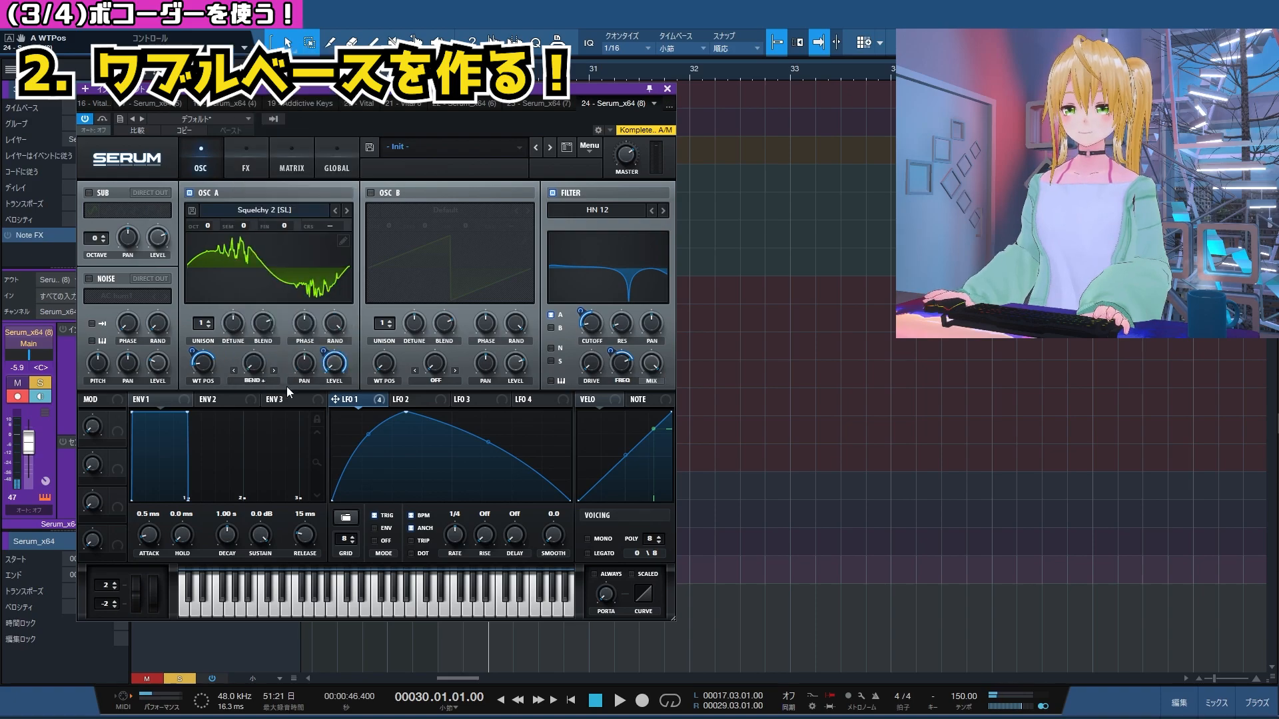
key("space")
left_click_drag(343, 401, 245, 374)
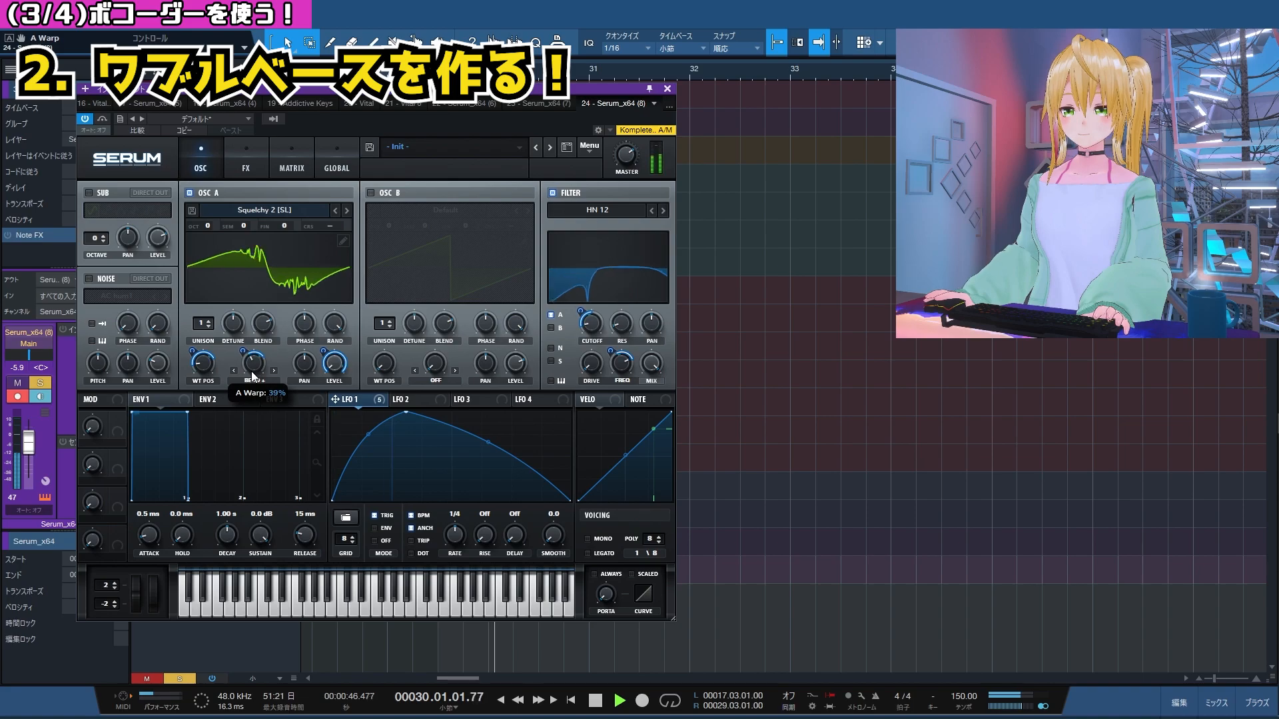
key("space")
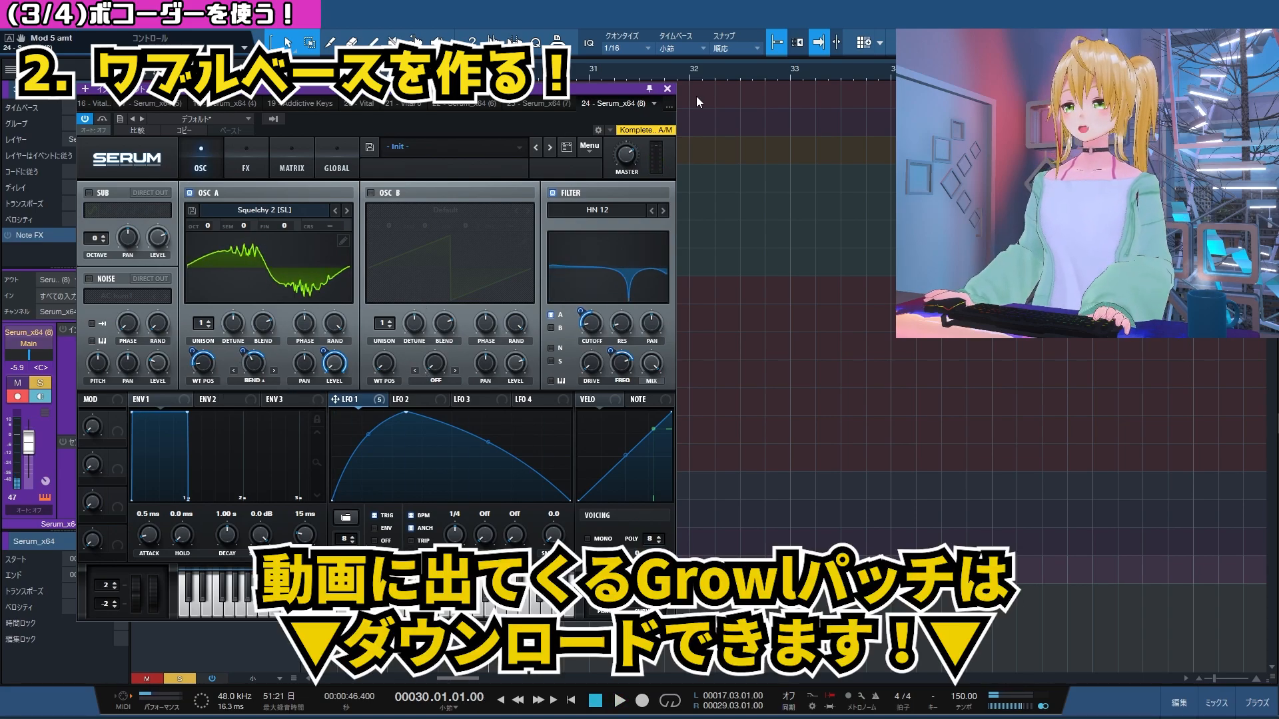
Close Serum and play both Serum tracks together, then unsolo the bass track and play the chord alone.
left_click(668, 89)
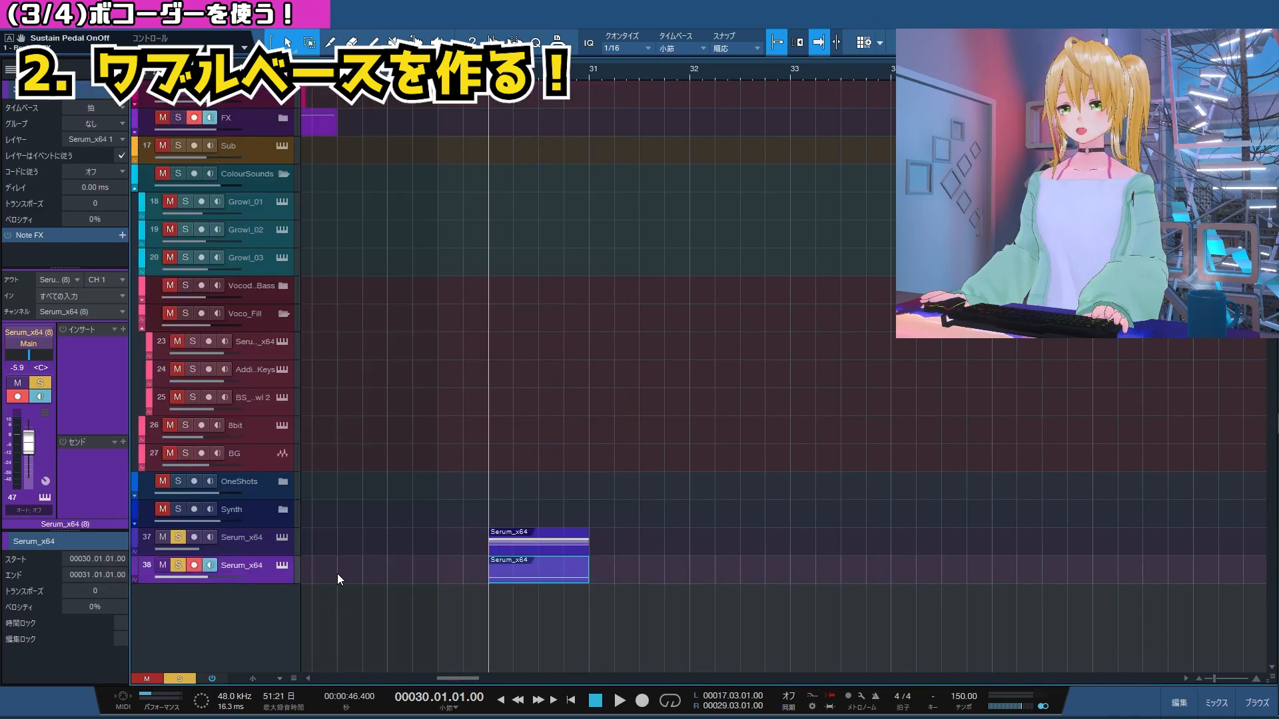
key("space")
key("space")
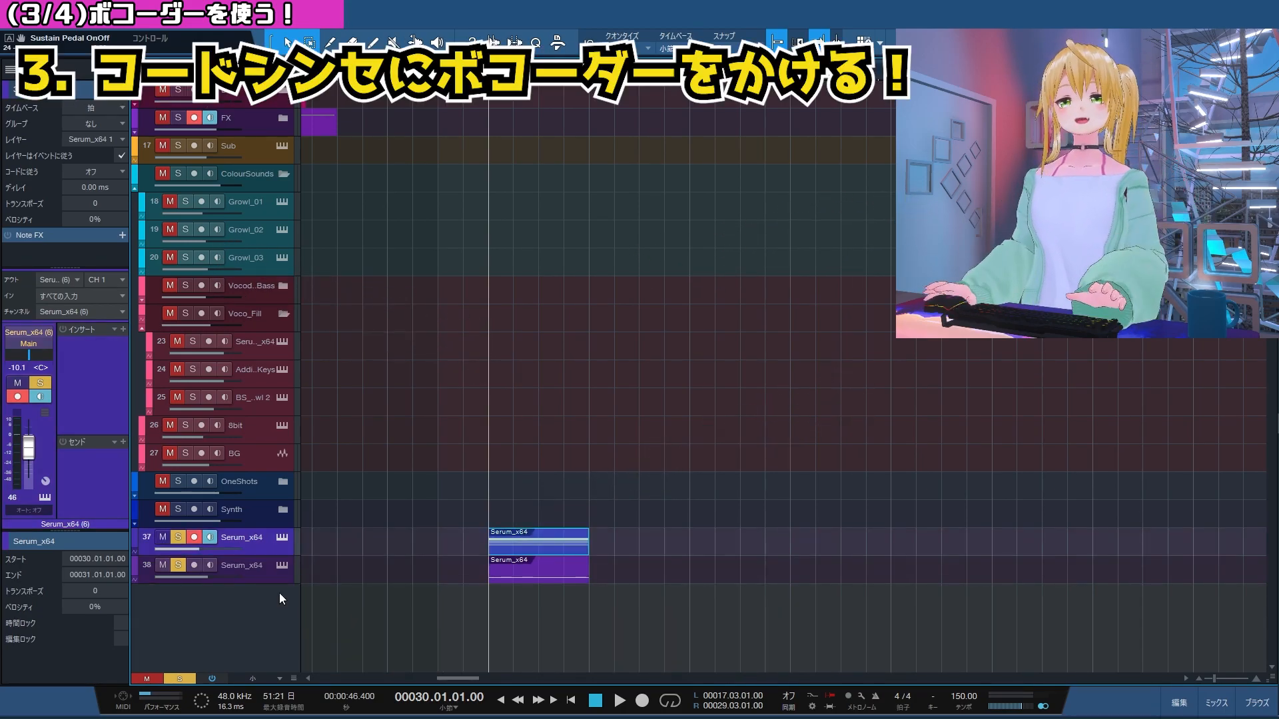
left_click(180, 565)
key("space")
key("space")
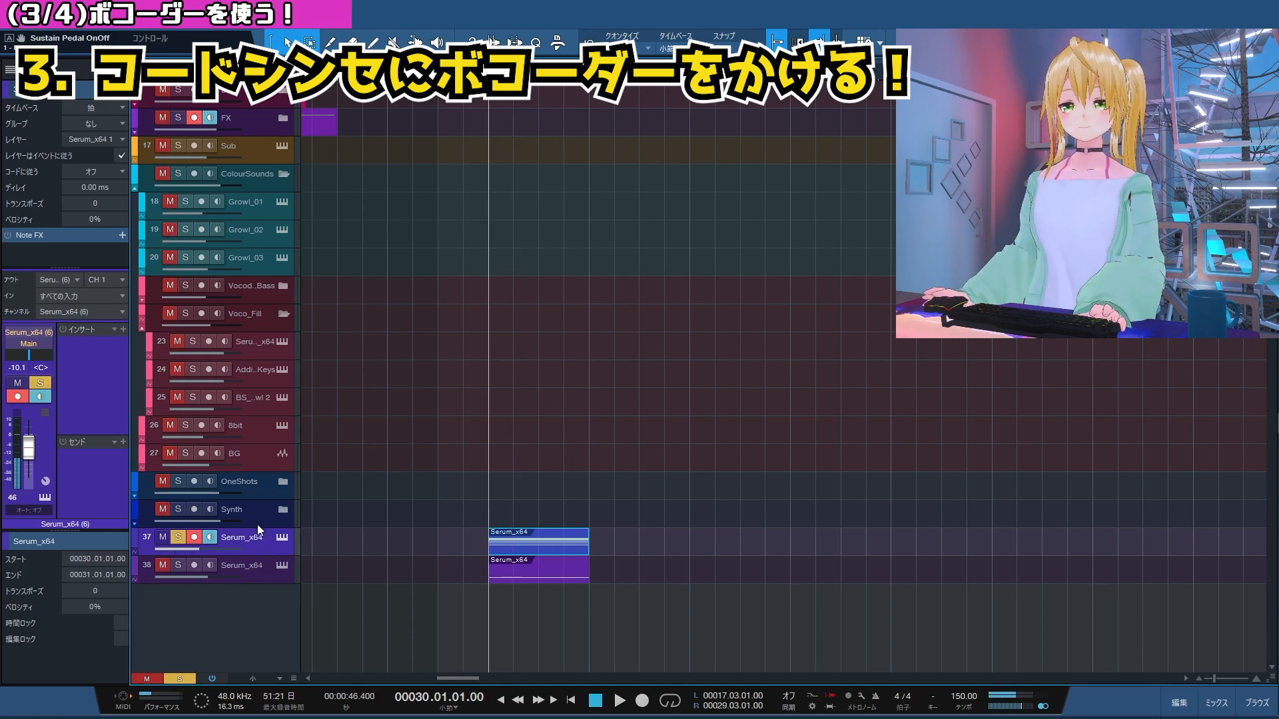
Insert the IL Vocodex vocoder on the chord Serum track and close its window.
left_click(124, 329)
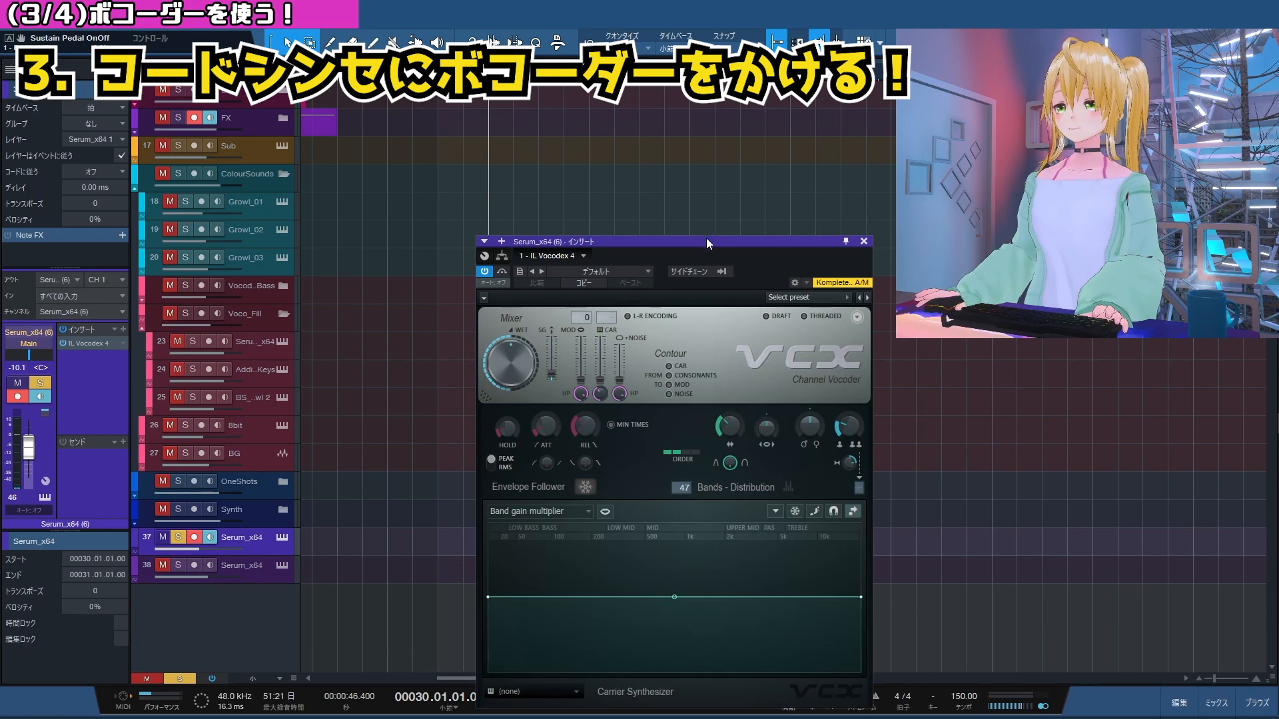
left_click_drag(706, 238, 423, 116)
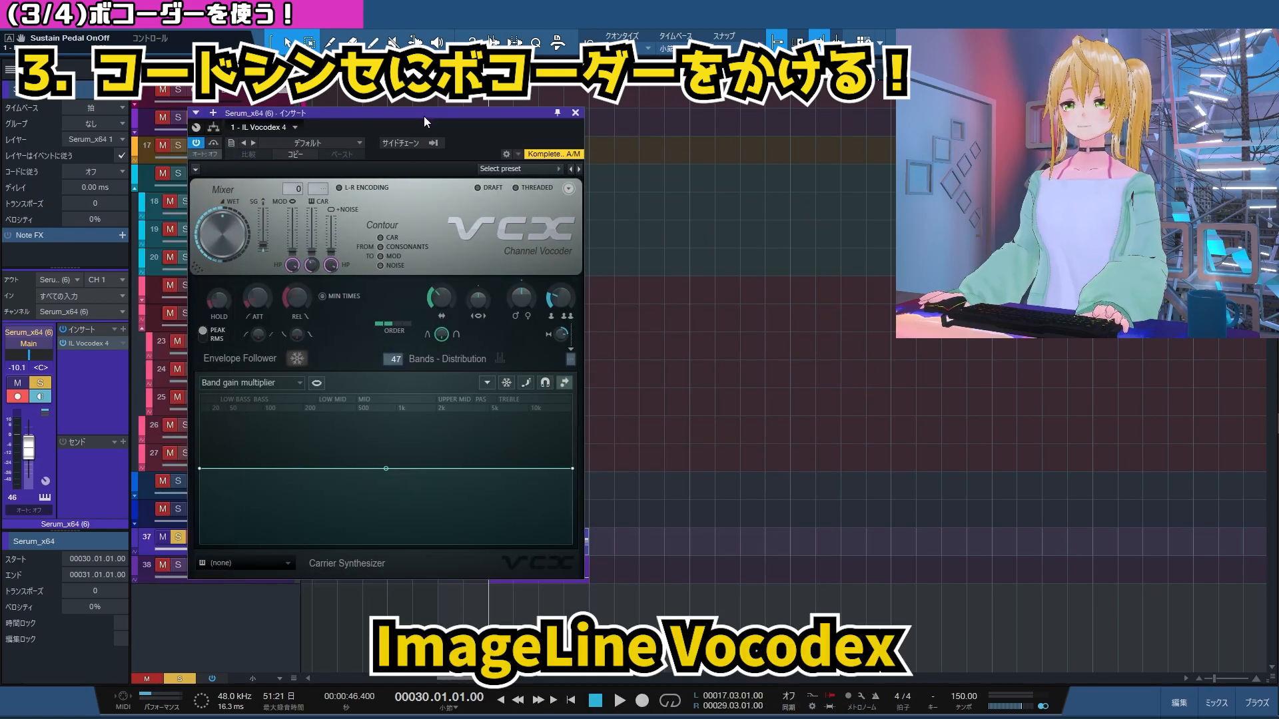
left_click(575, 113)
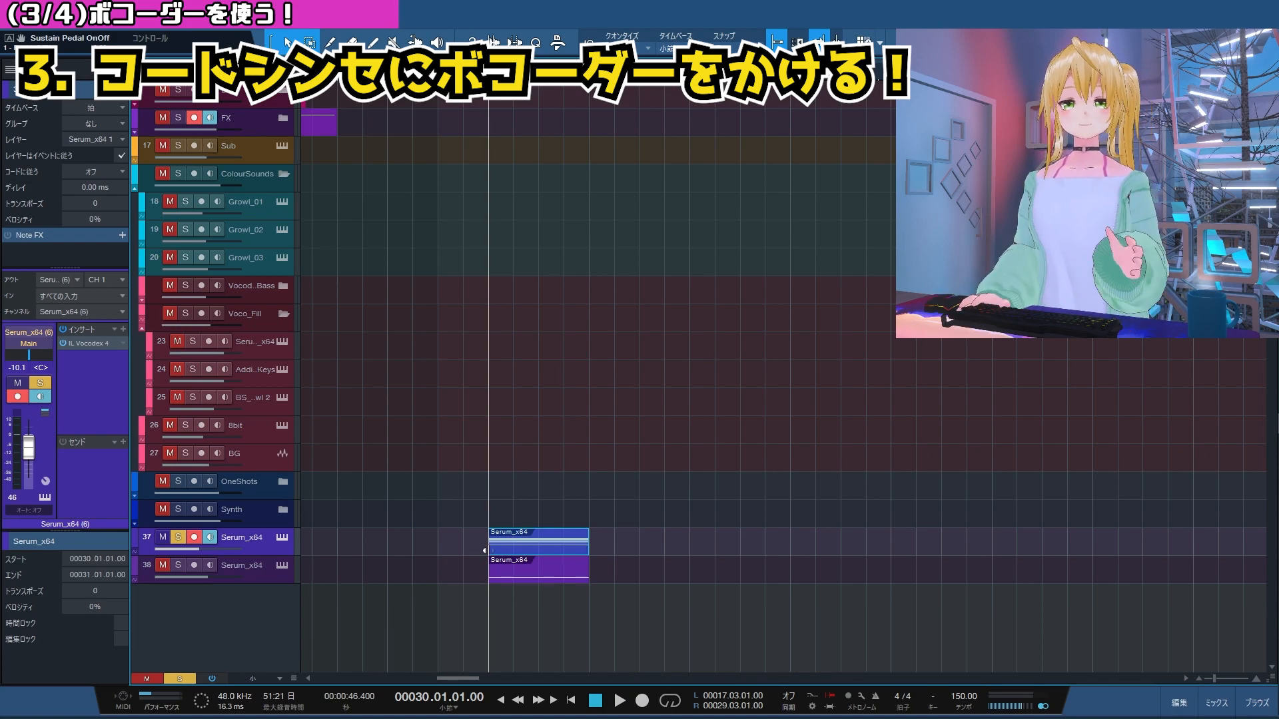
Unsolo the chord track and route the bass track's output to the sidechain of IL Vocodex 4 on Serum_x64 (6).
left_click(536, 573)
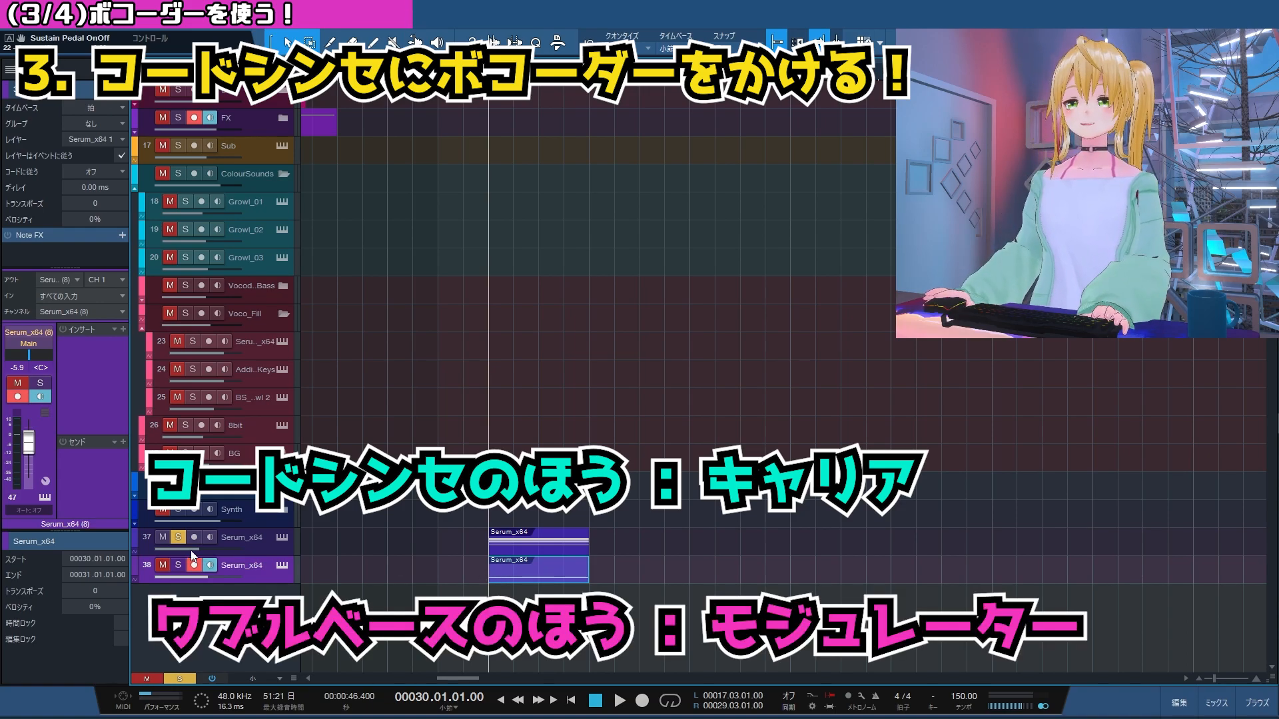
left_click(178, 538)
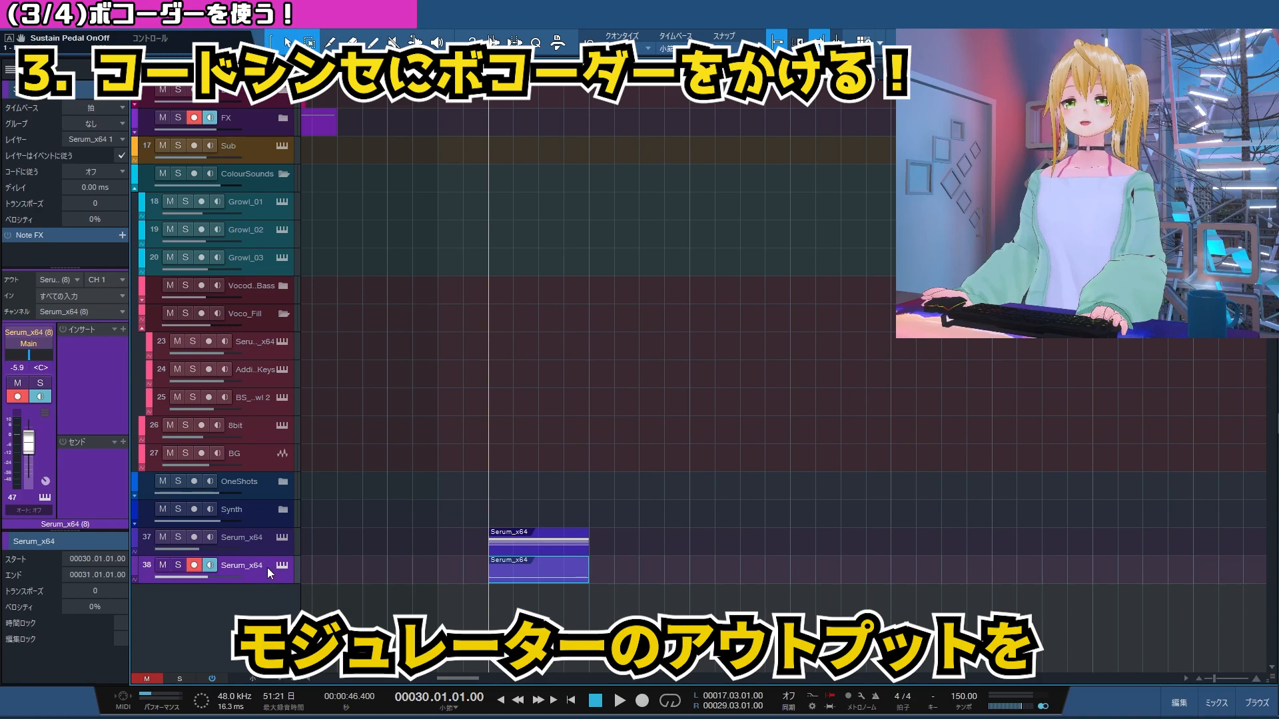
left_click(258, 536)
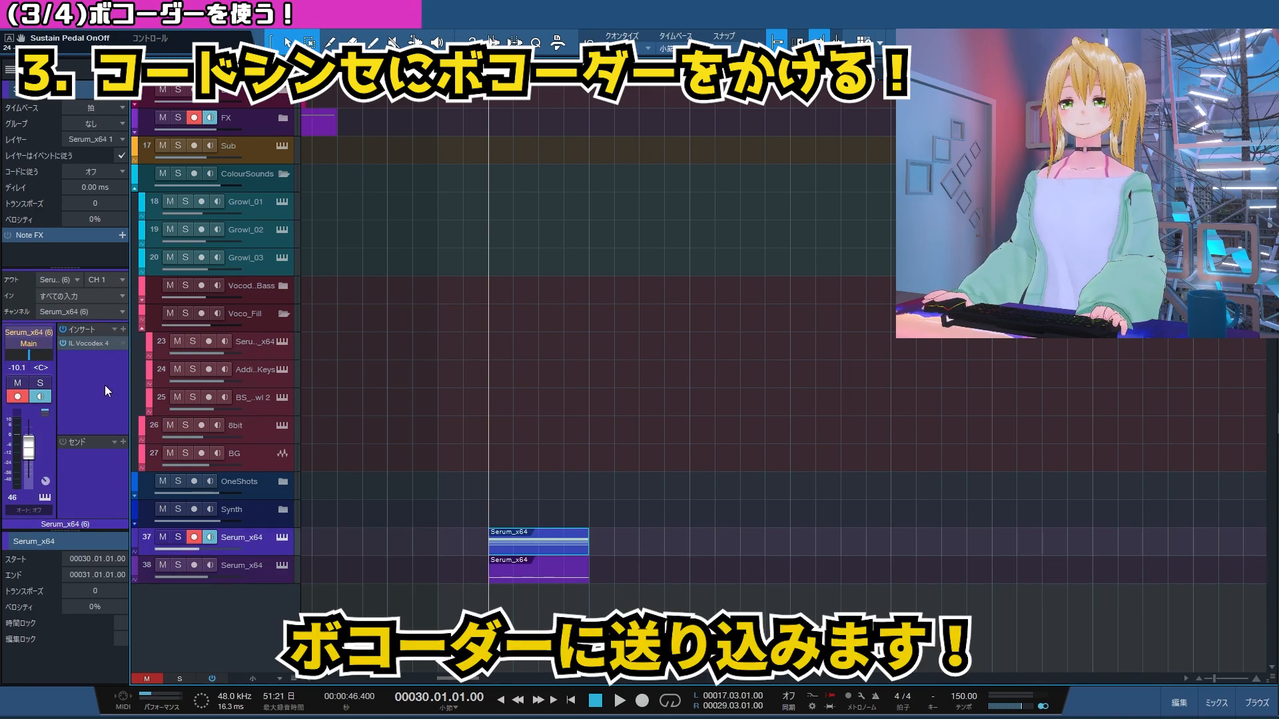
left_click(45, 345)
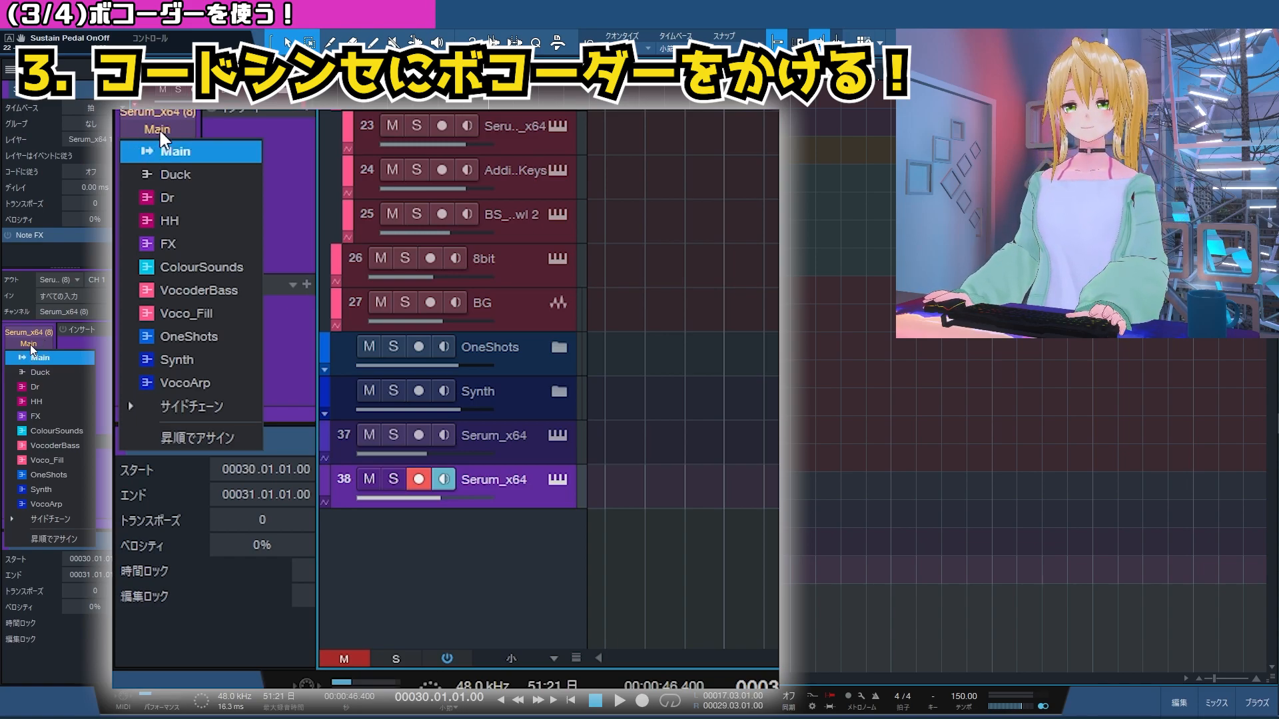
left_click(40, 520)
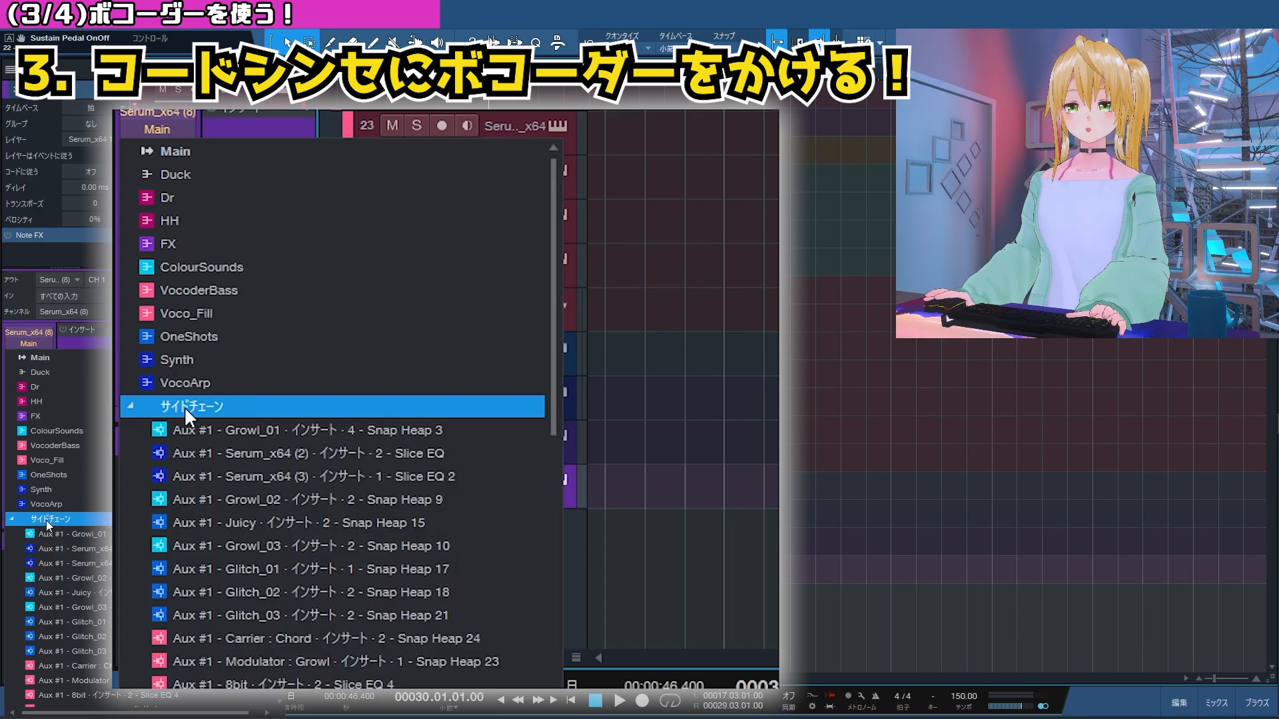
scroll(67, 537, "down", 6)
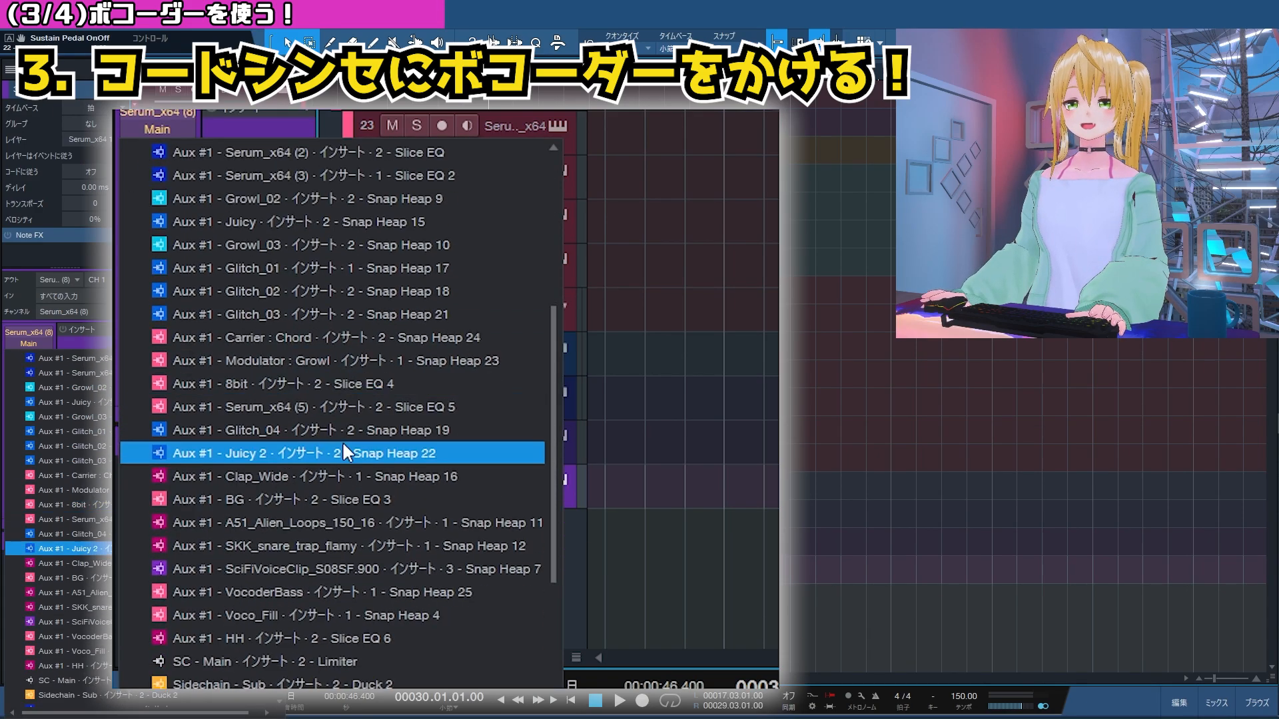
scroll(342, 441, "down", 2)
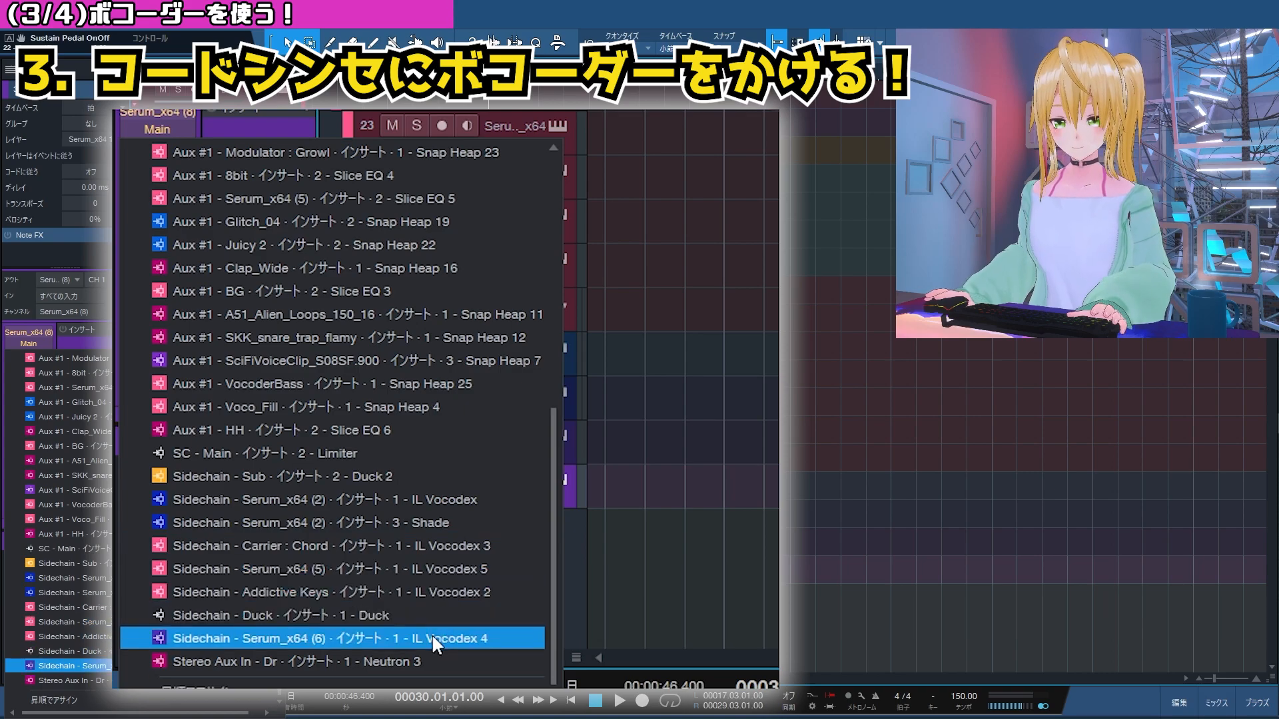
left_click(203, 663)
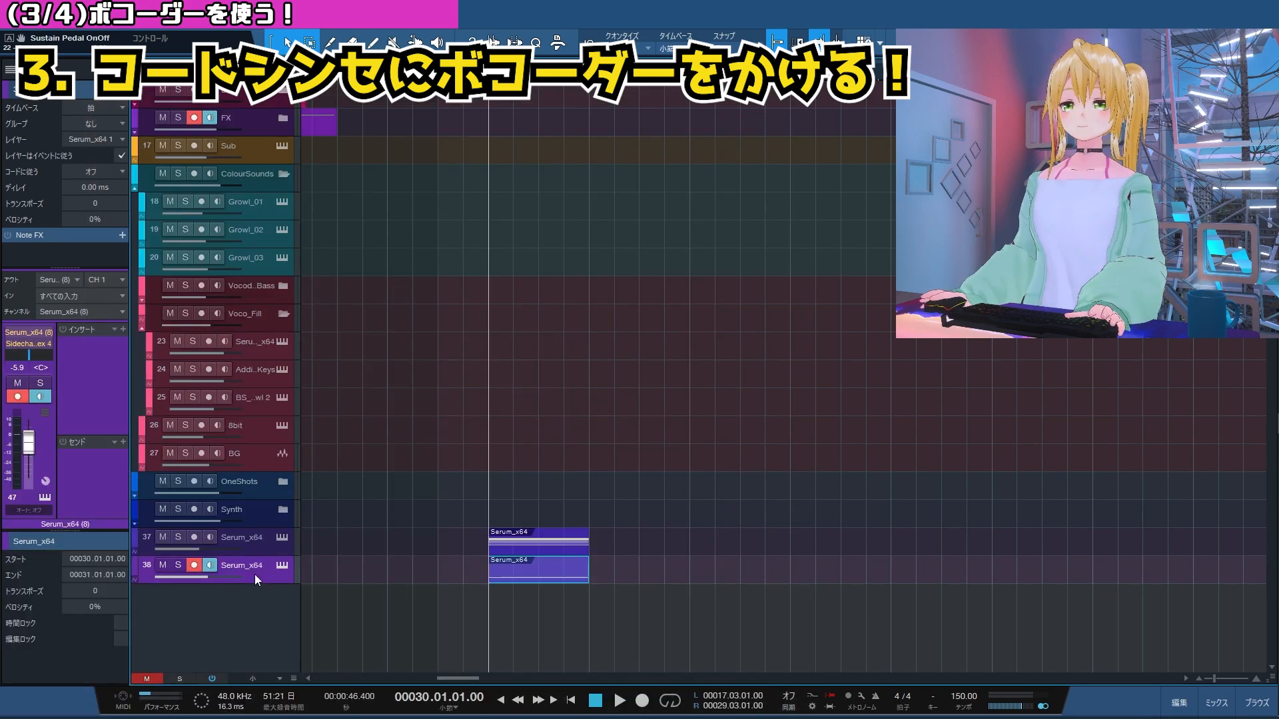
In the chord track's Vocodex, set the modulator sidechain input to 1 and the carrier to 0, then play the vocoded chord.
left_click(262, 537)
double_click(97, 342)
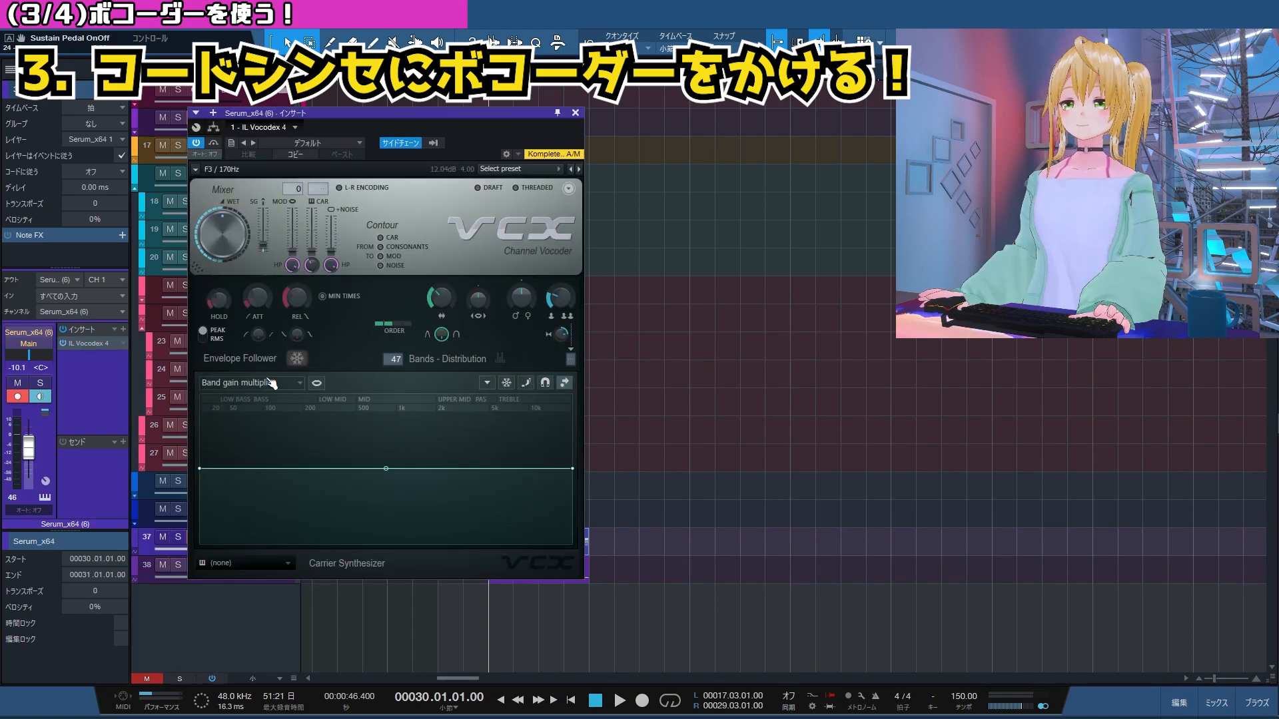
left_click_drag(373, 113, 397, 103)
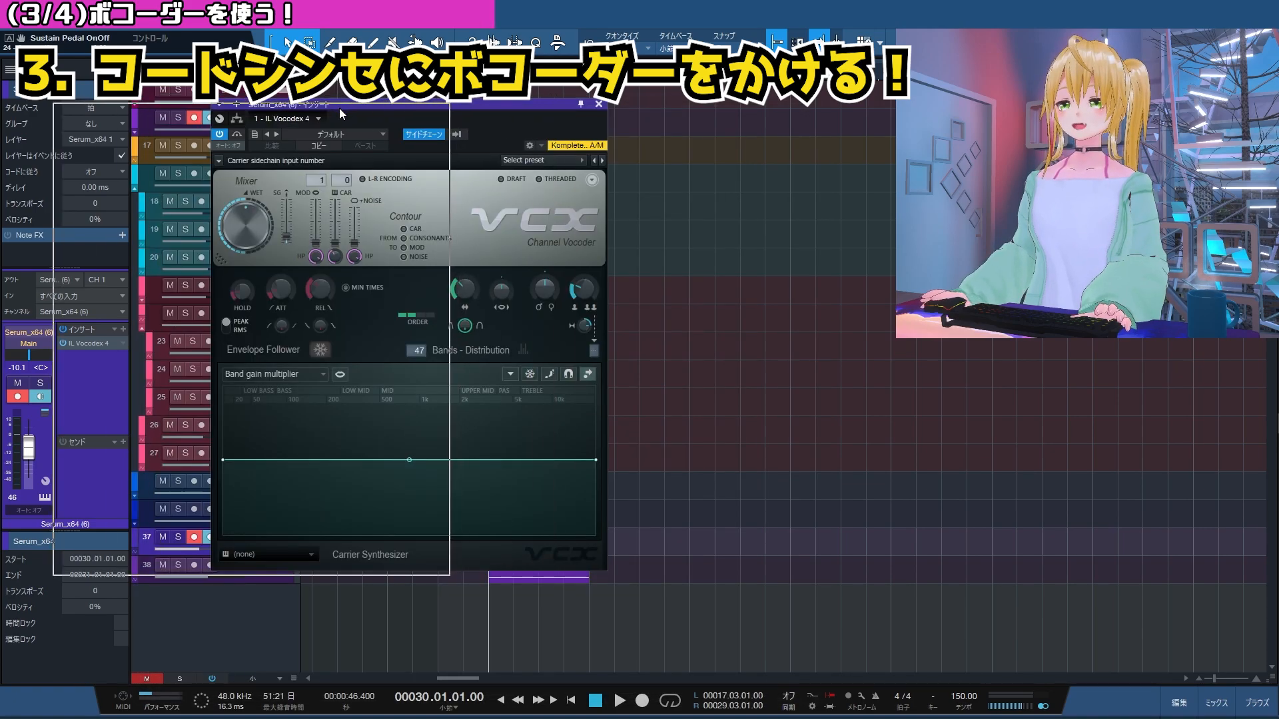
key("space")
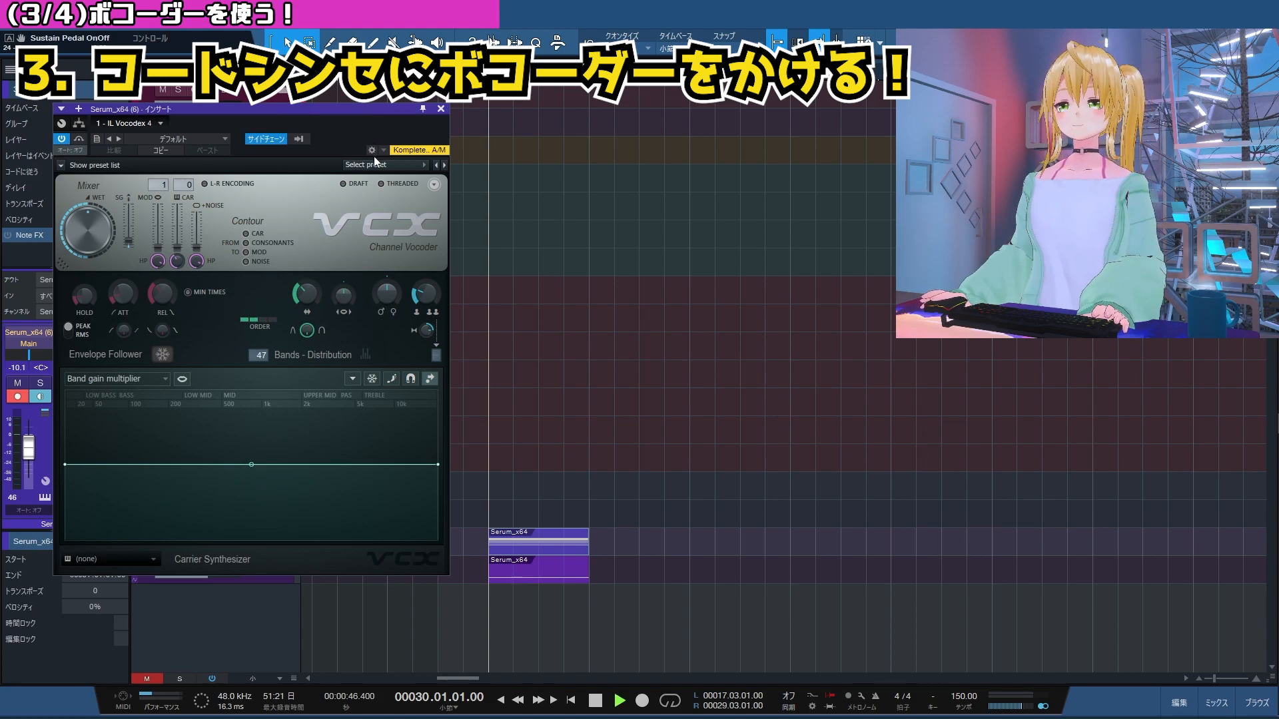
key("space")
key("space")
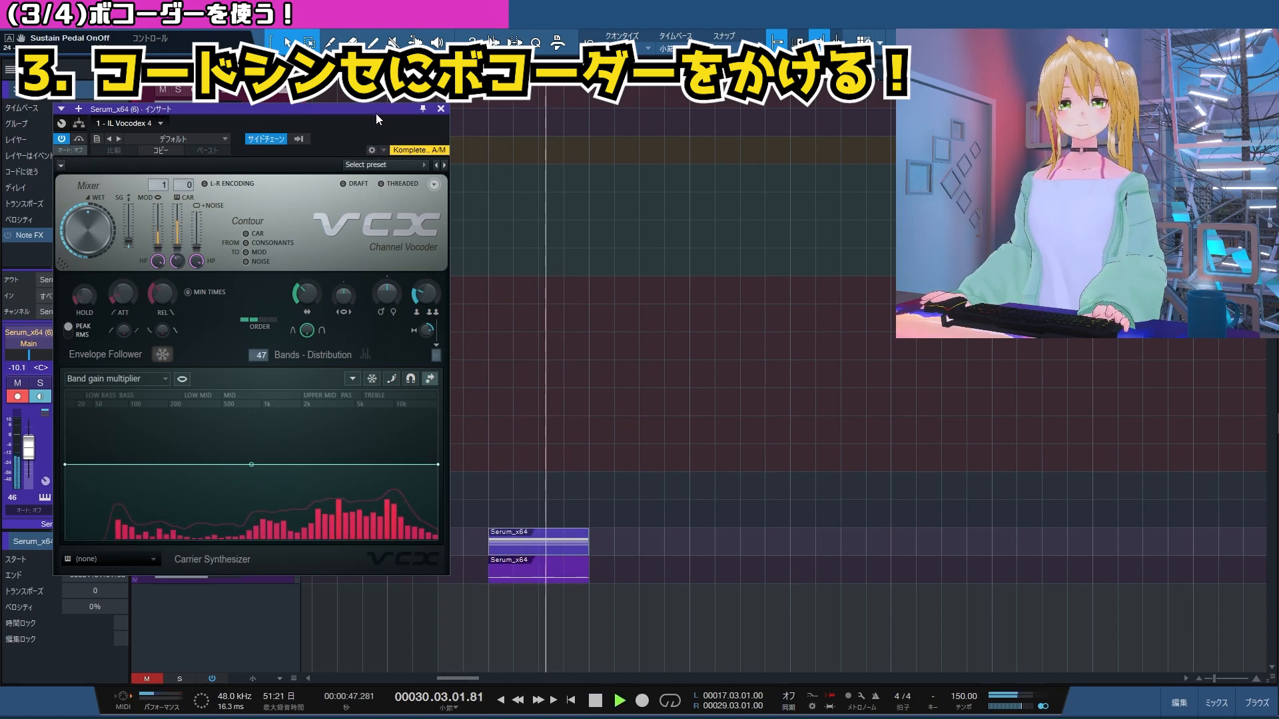
left_click_drag(375, 113, 478, 117)
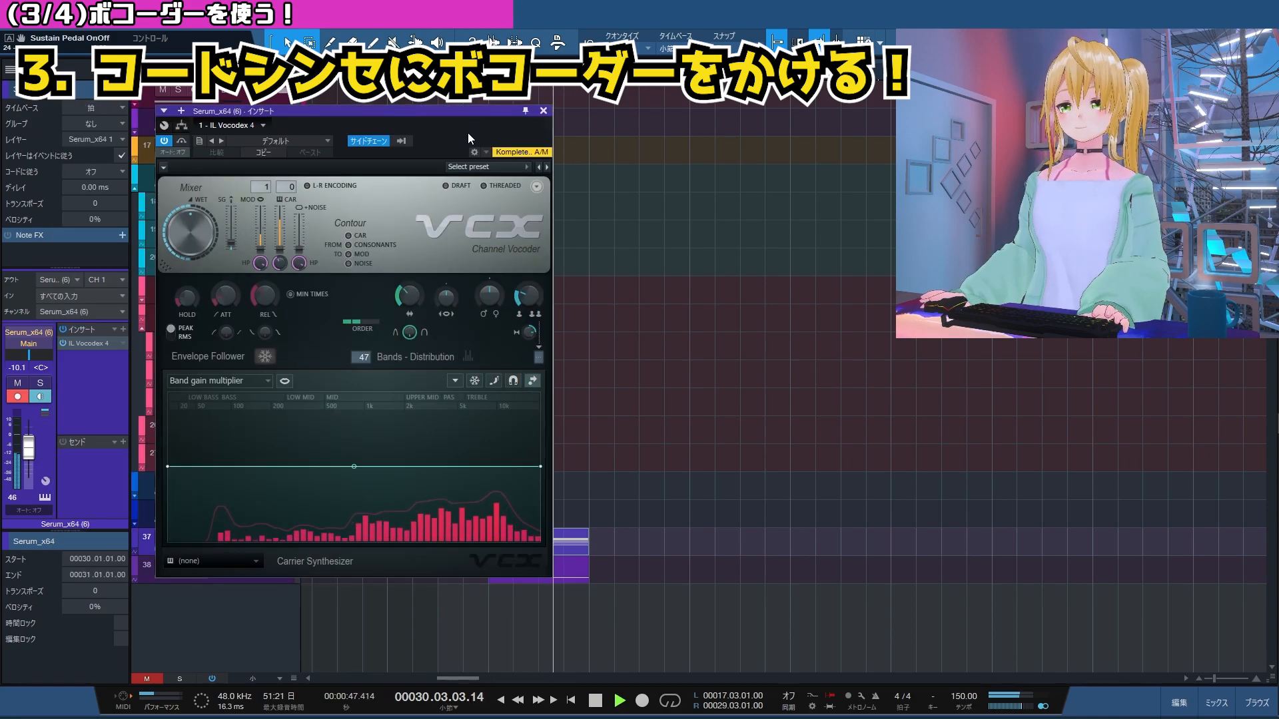
key("space")
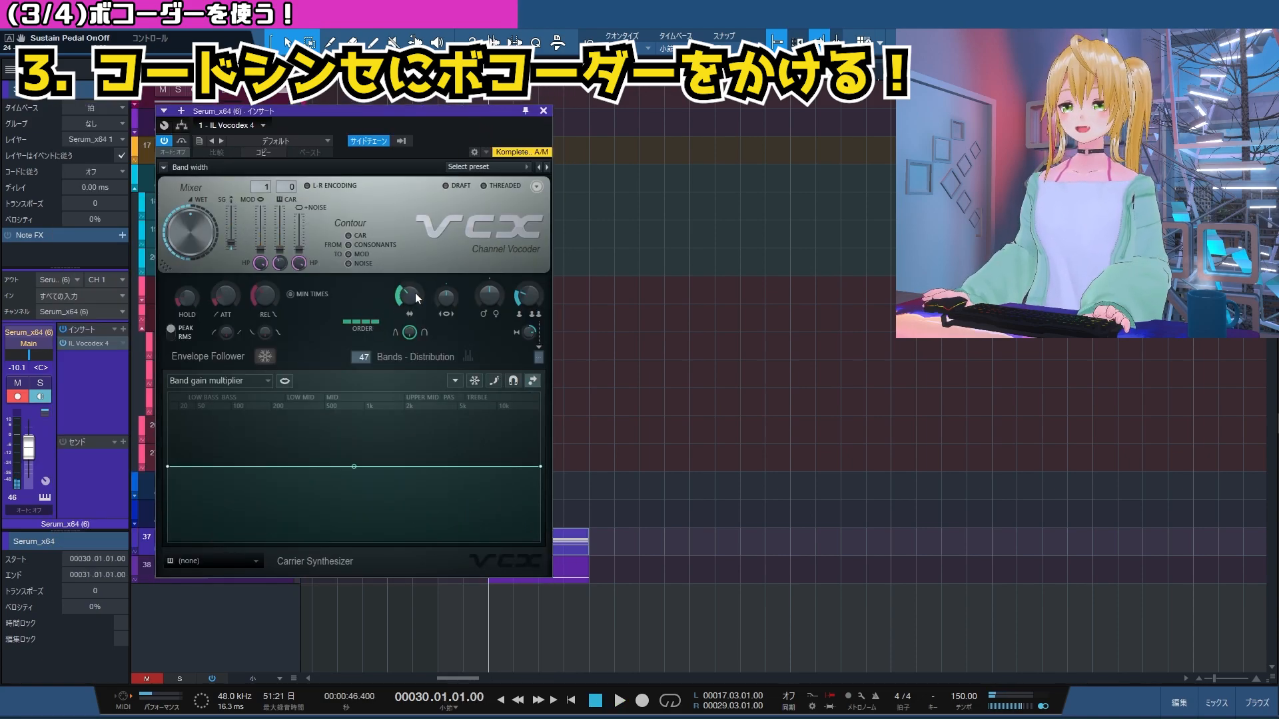
Raise Vocodex's band order to 4 and set the band count to 43 while auditioning the vocoded sound.
key("space")
left_click_drag(364, 357, 364, 360)
key("space")
key("space")
key("space")
key("space")
key("space")
left_click_drag(364, 357, 370, 382)
key("space")
key("space")
key("space")
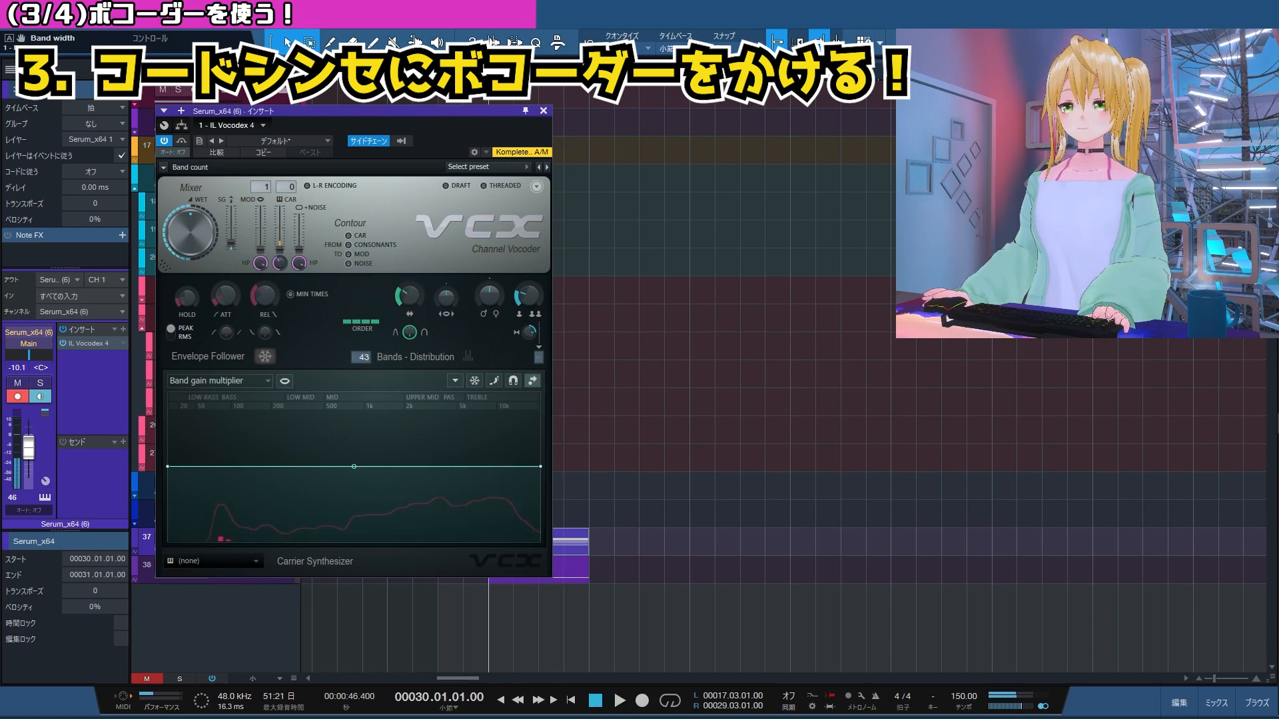
Adjust Vocodex's band width and raise the band count to 74 while auditioning the vocoded chord.
key("space")
key("space")
left_click_drag(407, 295, 407, 301)
key("space")
key("space")
left_click_drag(366, 359, 365, 359)
key("space")
key("space")
key("space")
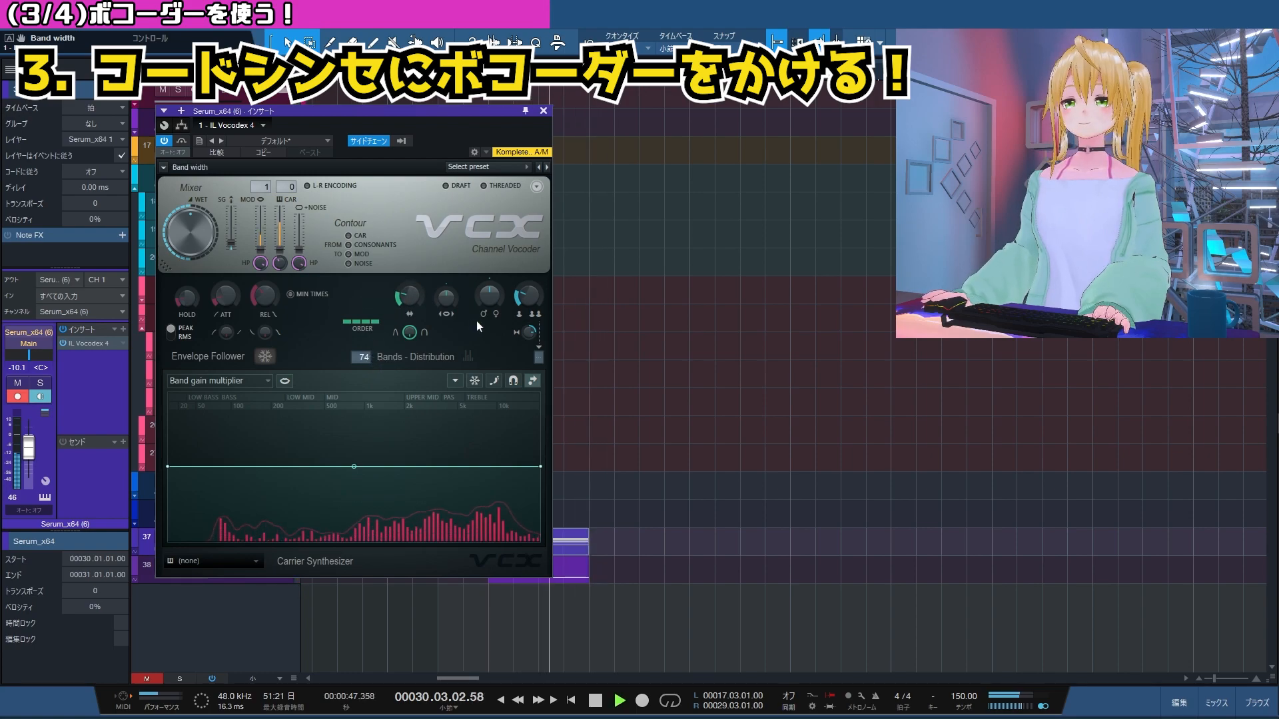
key("space")
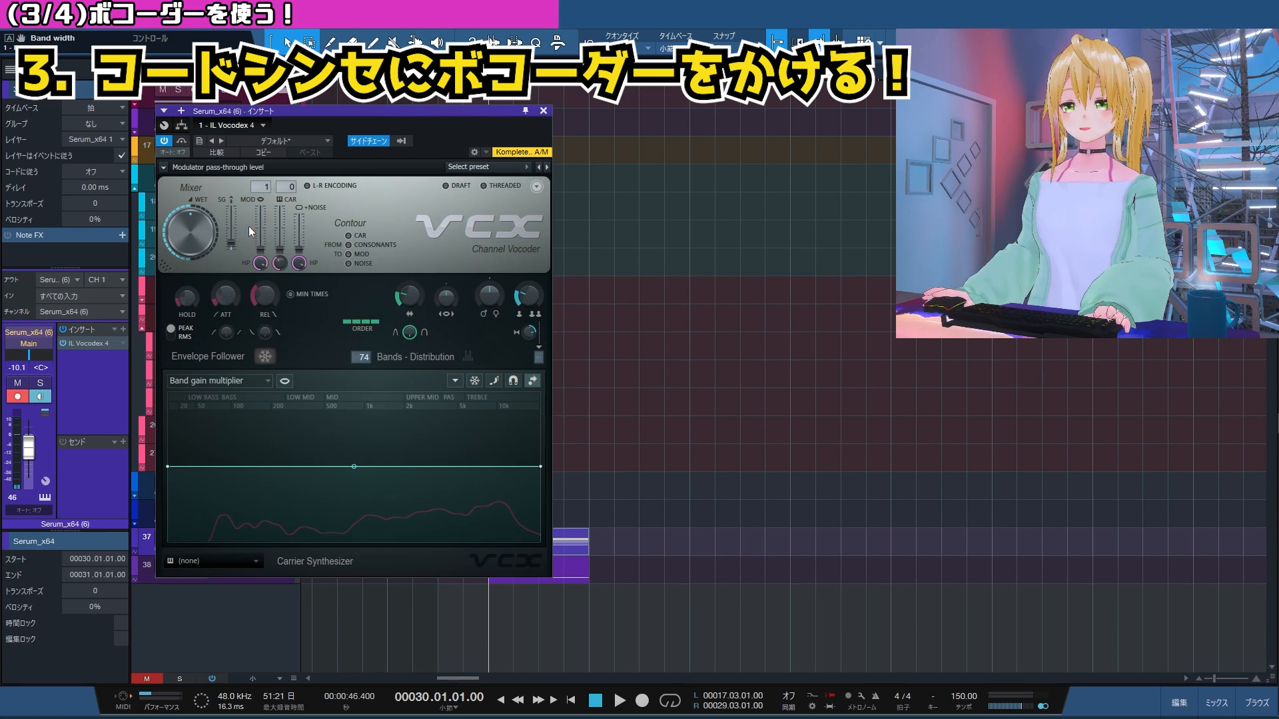
Lower Vocodex's wet level and raise the modulator pass-through level, auditioning the passed-through bass.
left_click_drag(192, 233, 192, 286)
left_click_drag(261, 247, 261, 236)
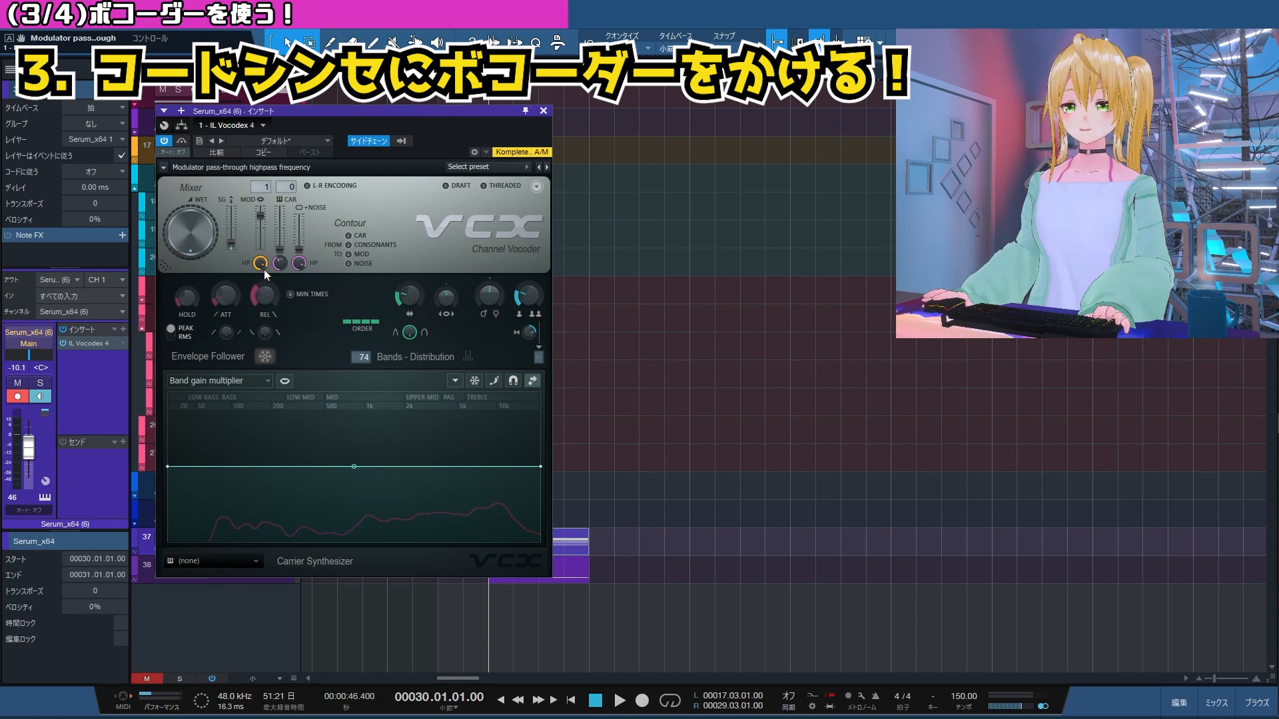
key("space")
key("space")
key("space")
key("space")
Bring Vocodex's wet level back up, set the soundgoodizing level to 48% while auditioning, and close the plug-in.
left_click_drag(192, 233, 232, 234)
key("space")
key("space")
key("space")
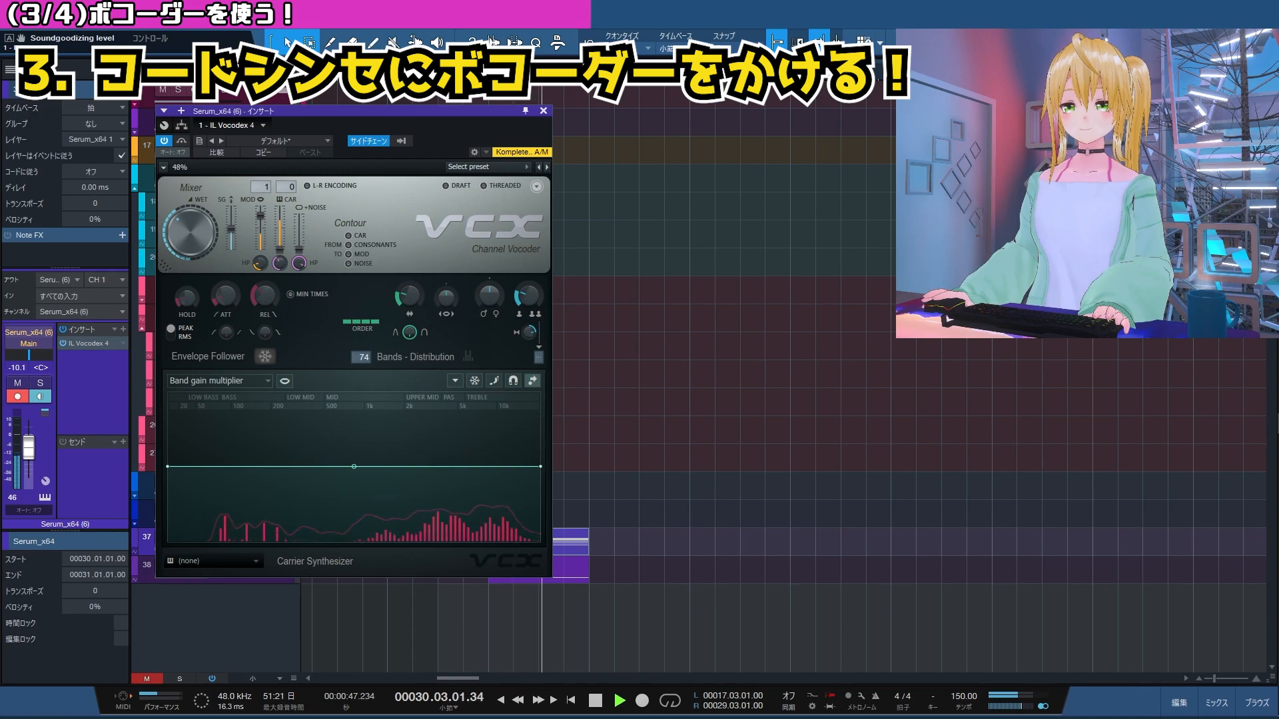
key("space")
key("space")
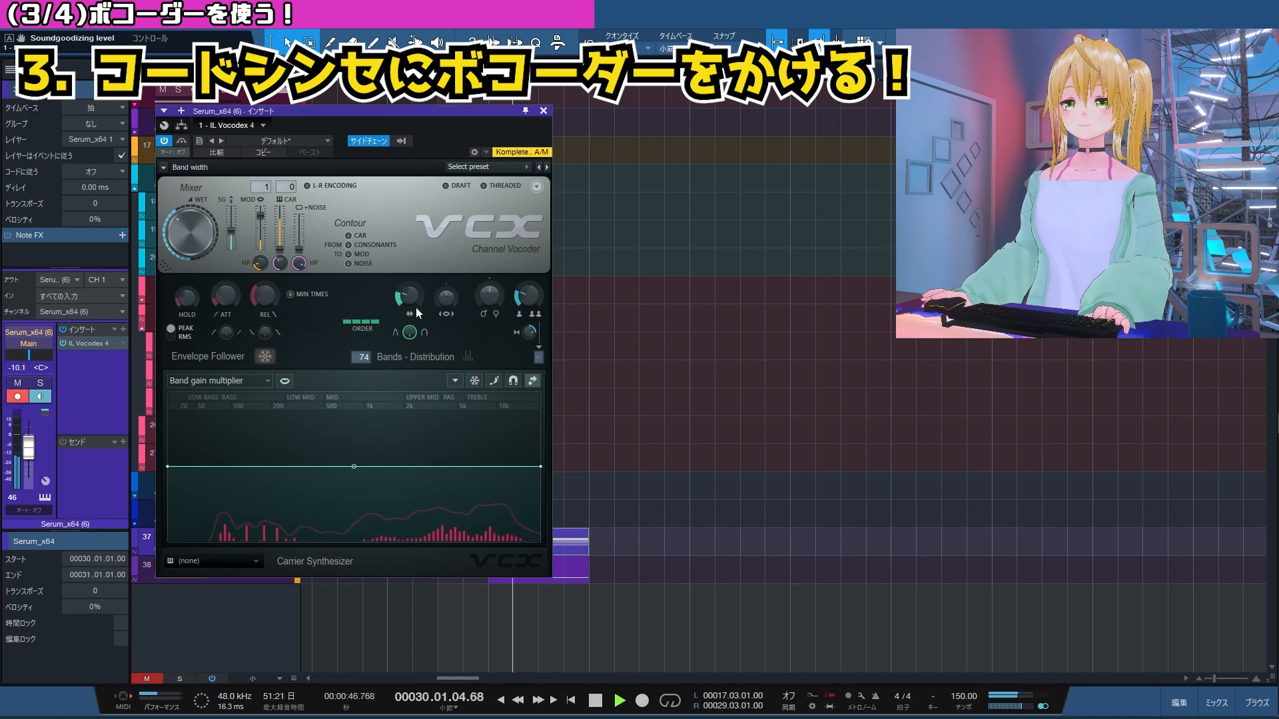
key("space")
left_click(542, 111)
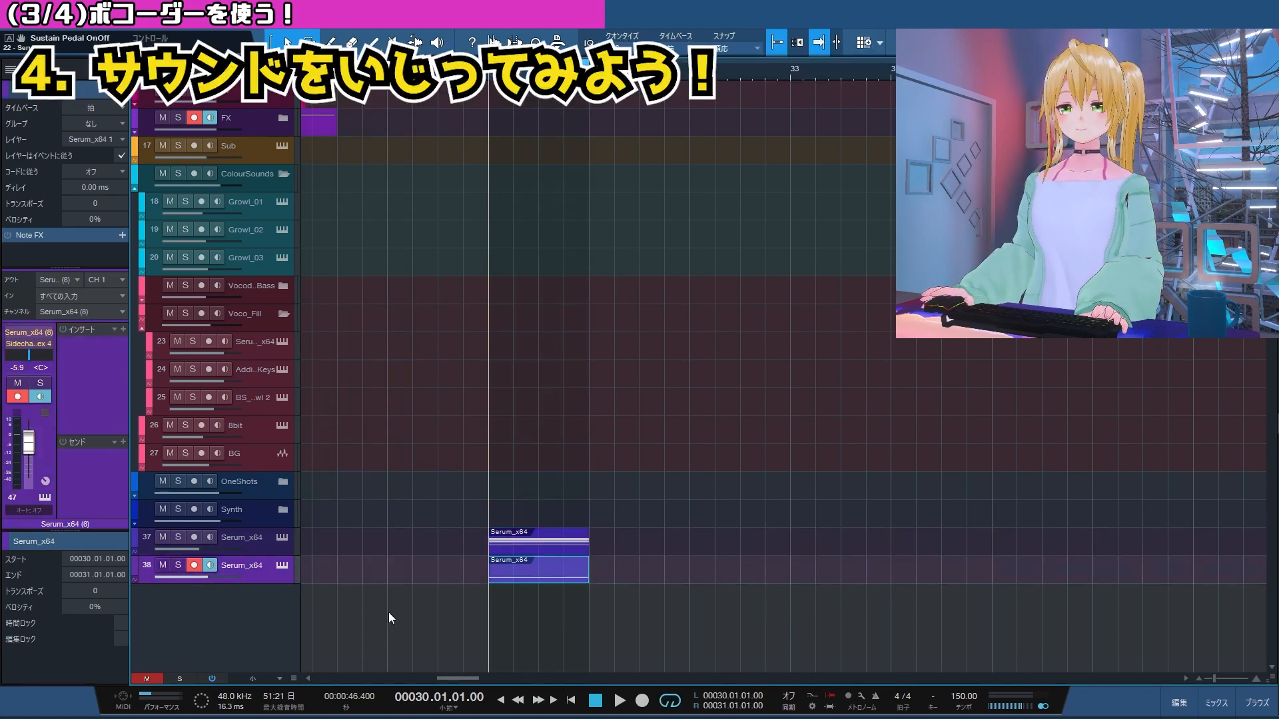
Open the bass track's Serum, set the LFO 1 rate to 1/4, and audition the wobble.
left_click(285, 566)
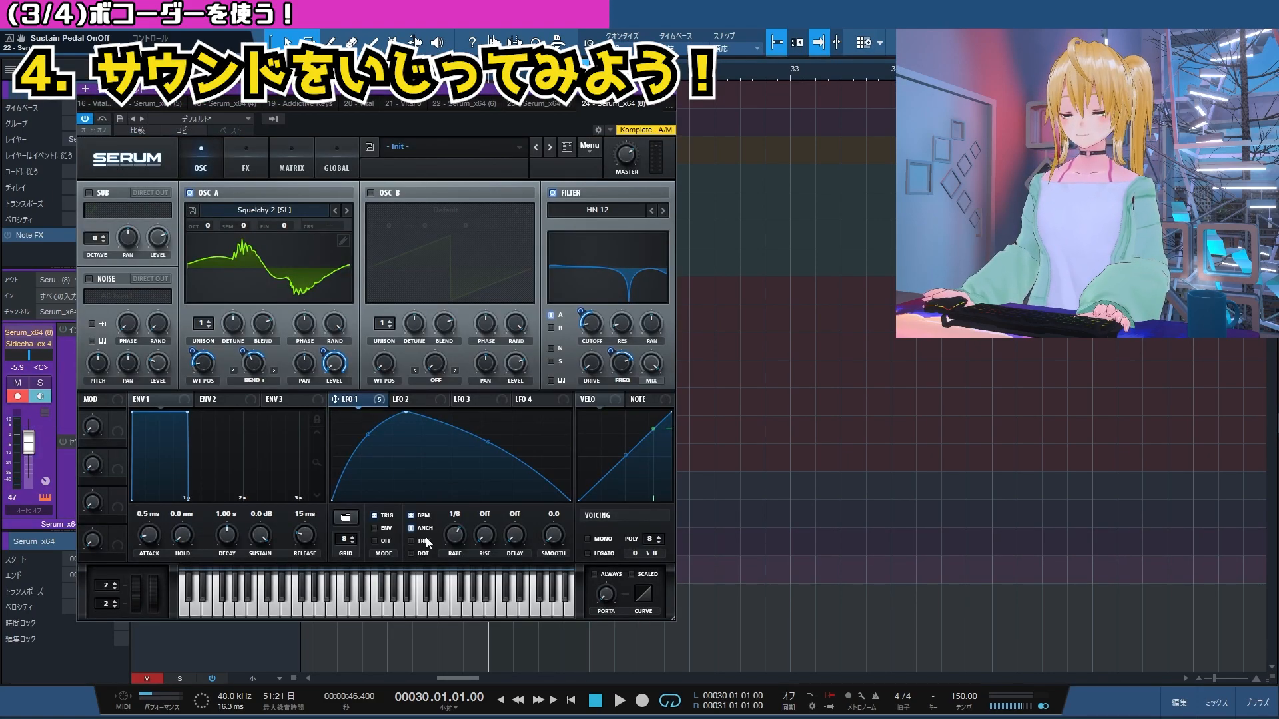
mouse_move(460, 533)
left_mouse_down()
mouse_move(473, 519)
mouse_move(457, 544)
left_mouse_up()
key("space")
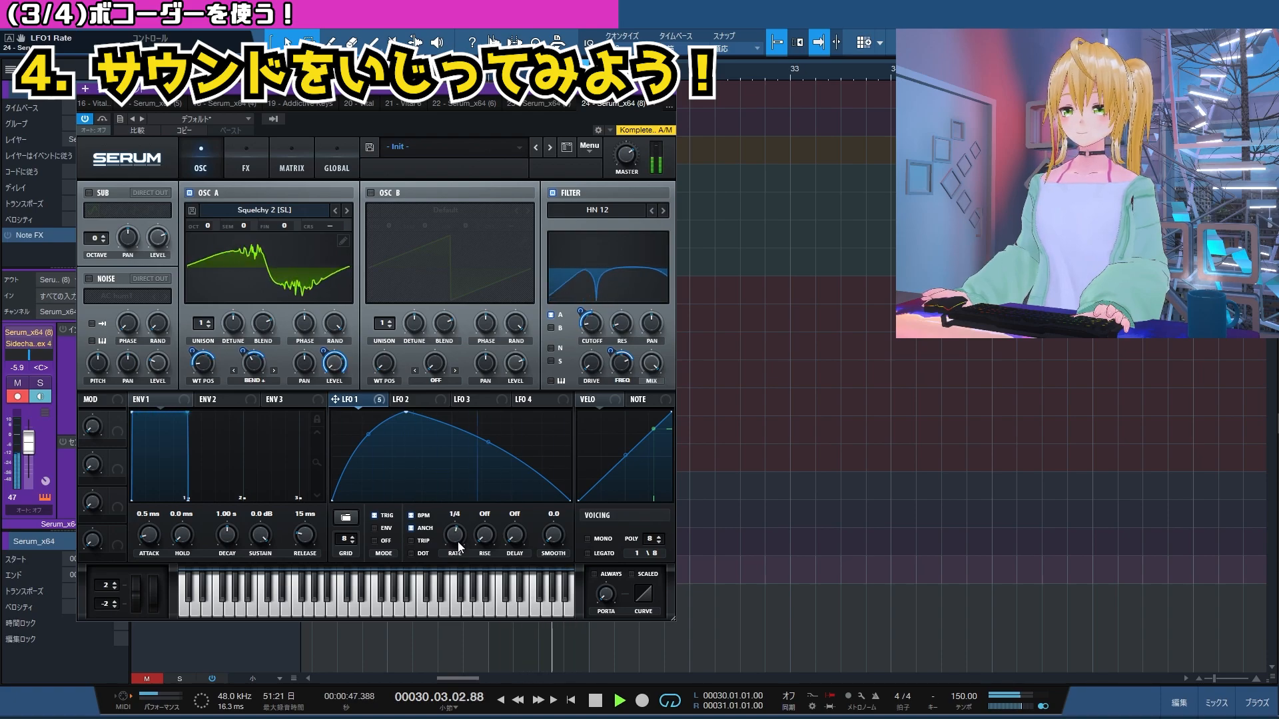
key("space")
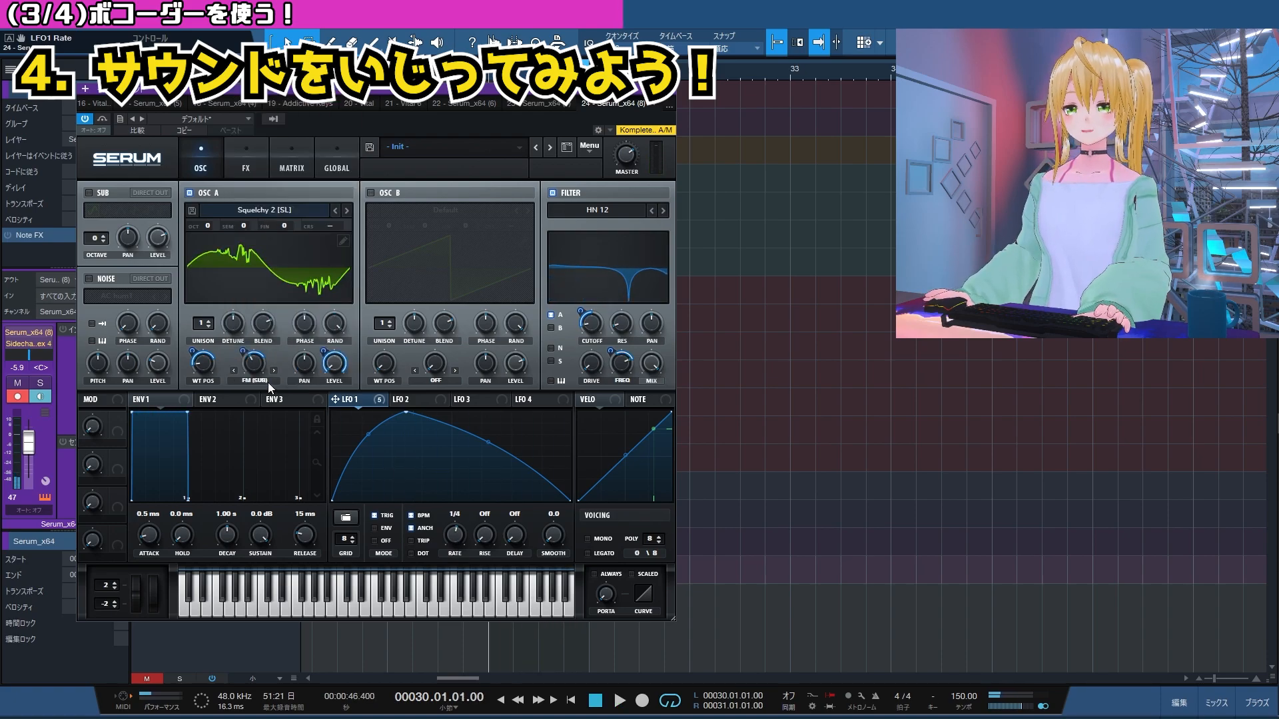
Set OSC A's warp mode to FM (from B) and enable OSC B at octave +1 with its level turned down.
left_click(267, 382)
left_click(283, 319)
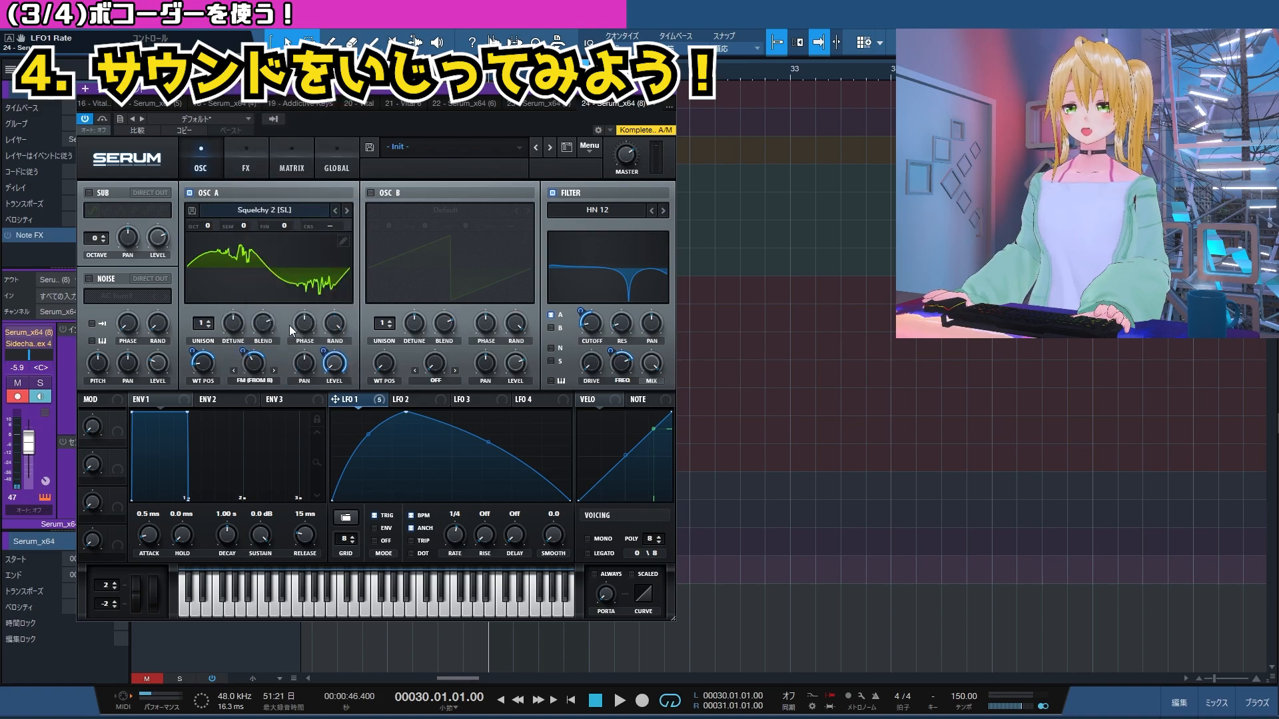
left_click(370, 192)
left_click_drag(380, 225, 388, 219)
left_click_drag(514, 363, 484, 633)
Remove all modulators from OSC A's warp control and audition the bass.
right_click(245, 347)
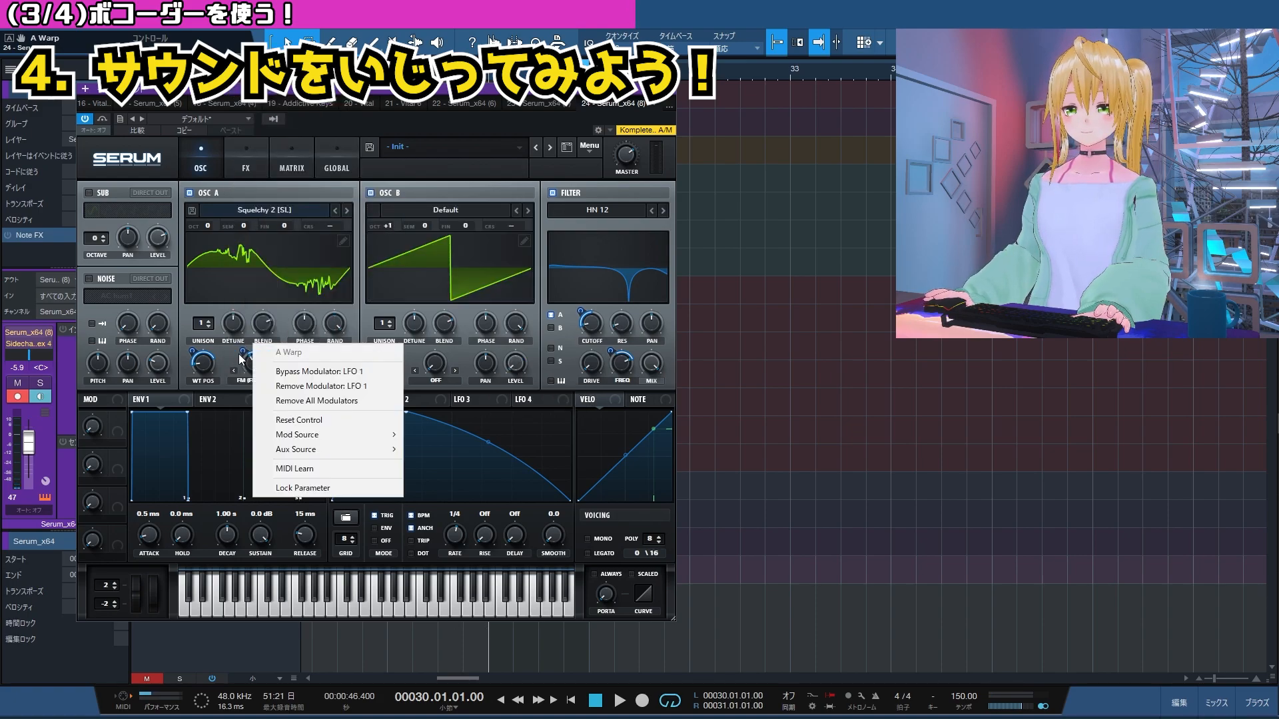
left_click(286, 402)
key("space")
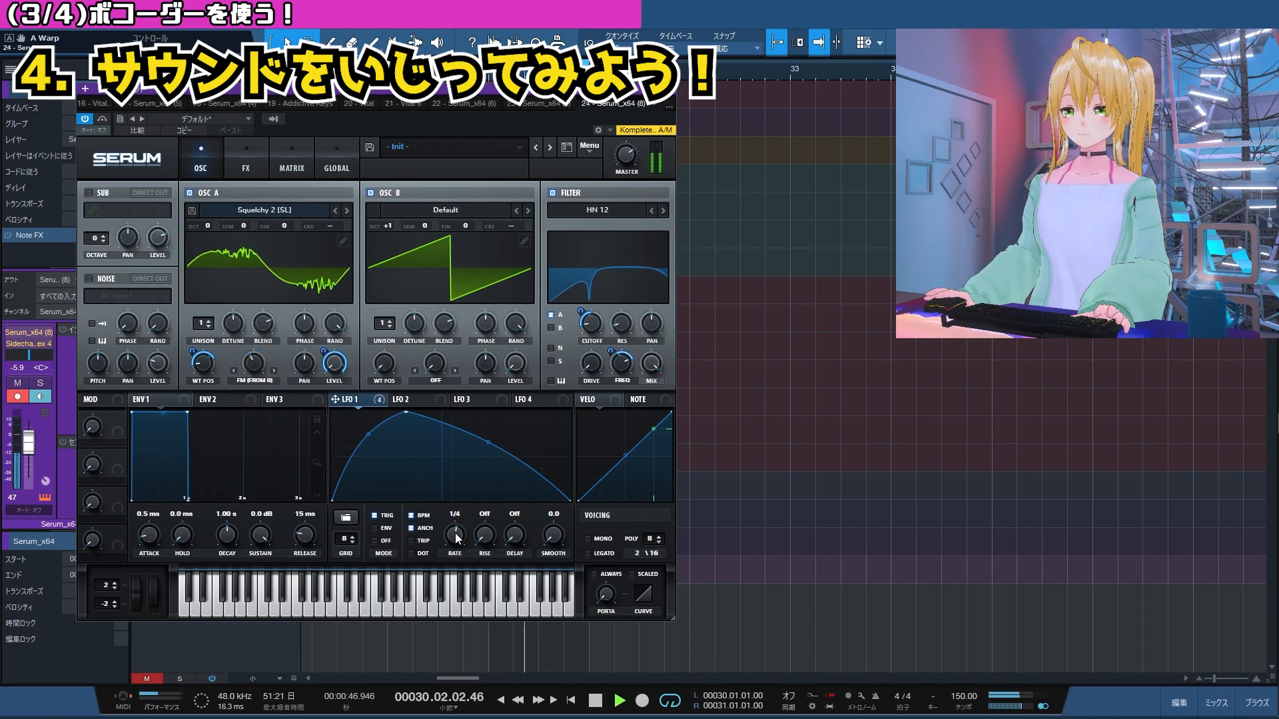
key("space")
key("space")
Try LFO 1 at a 1/2 rate, adding a point on its falling curve and moving its peak earlier.
double_click(513, 437)
left_click_drag(513, 438, 503, 422)
key("space")
left_click_drag(407, 413, 367, 412)
key("space")
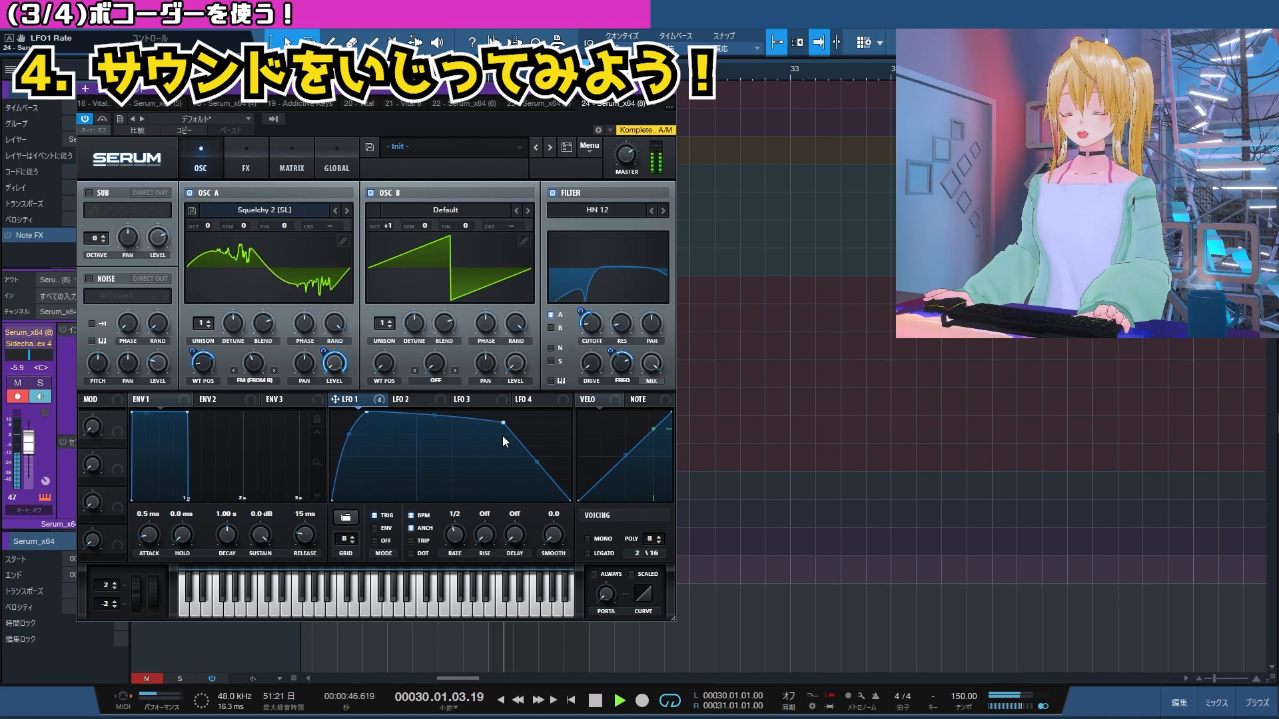
key("space")
Remove the added LFO 1 point, return the rate to 1/4, and bow the falling curve outward while auditioning.
double_click(503, 424)
key("space")
left_click_drag(469, 457, 481, 432)
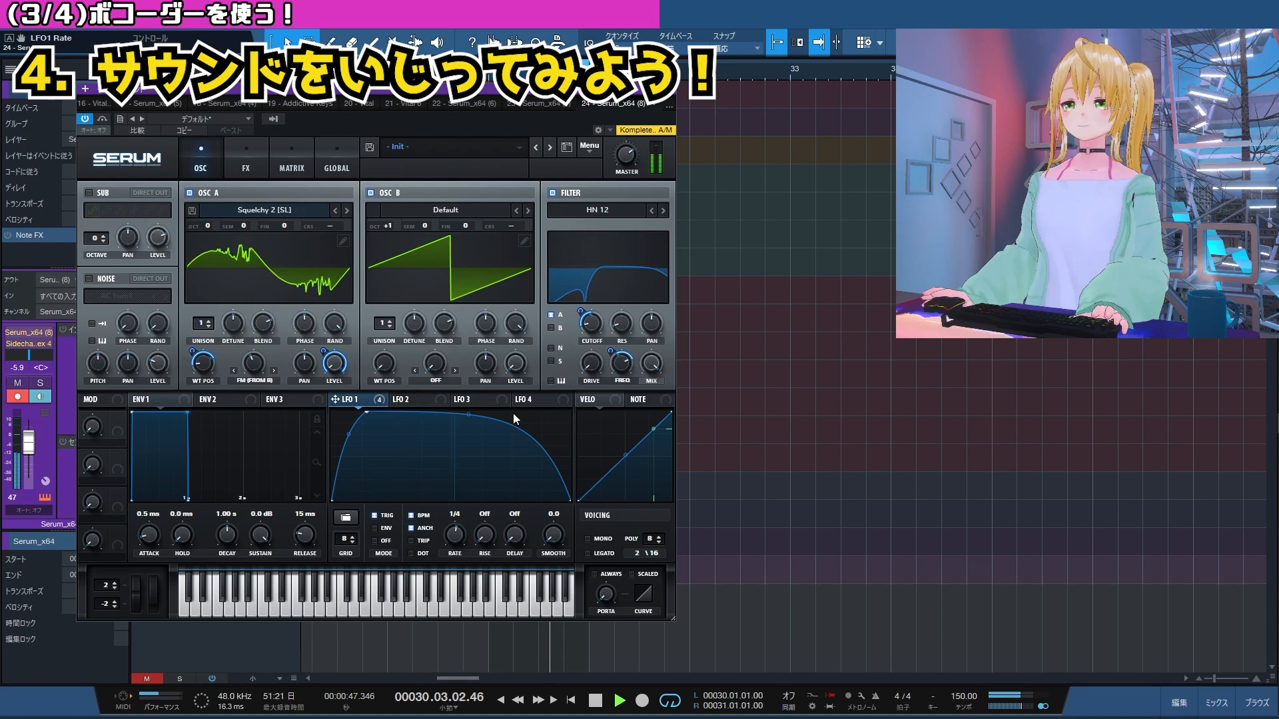
key("space")
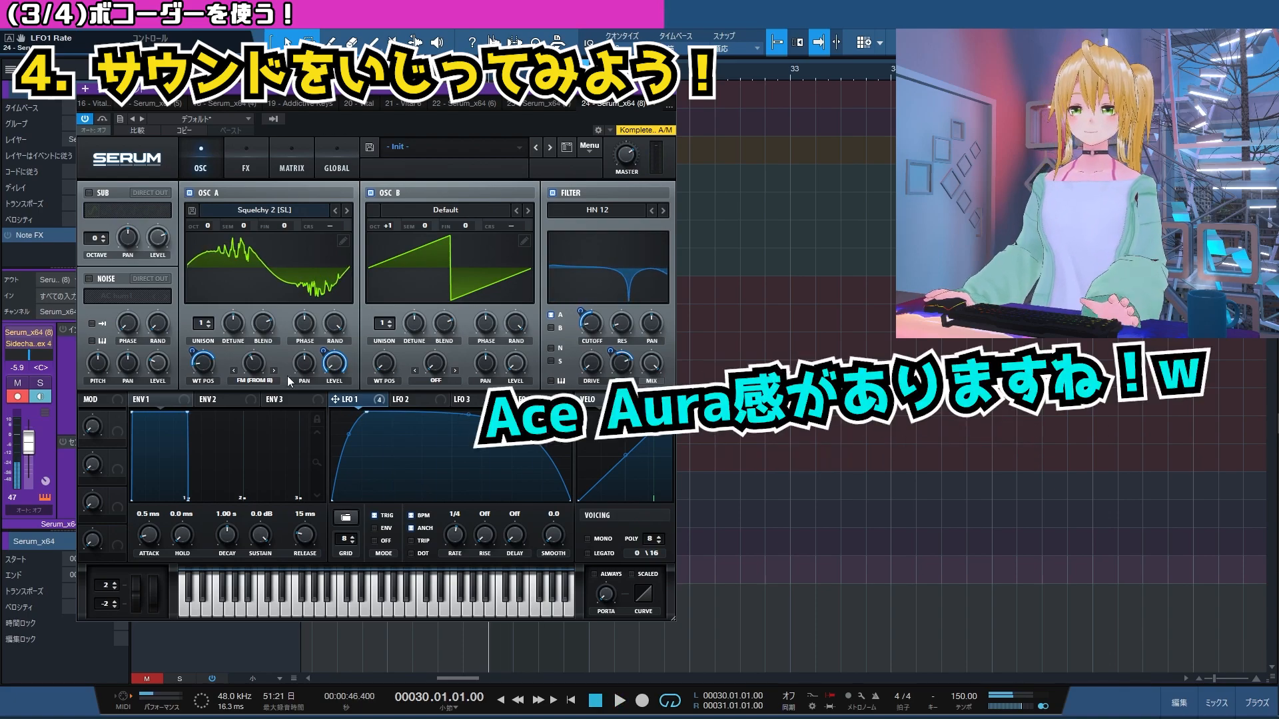
key("space")
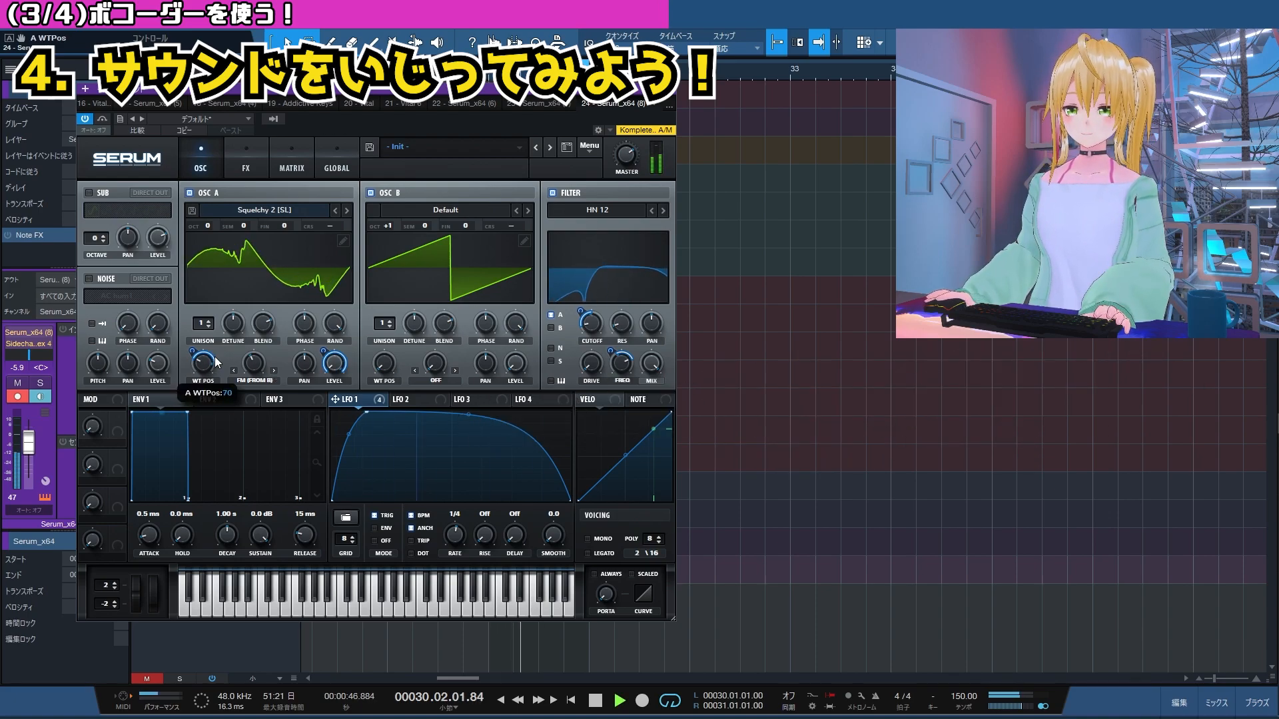
key("space")
key("space")
key("space")
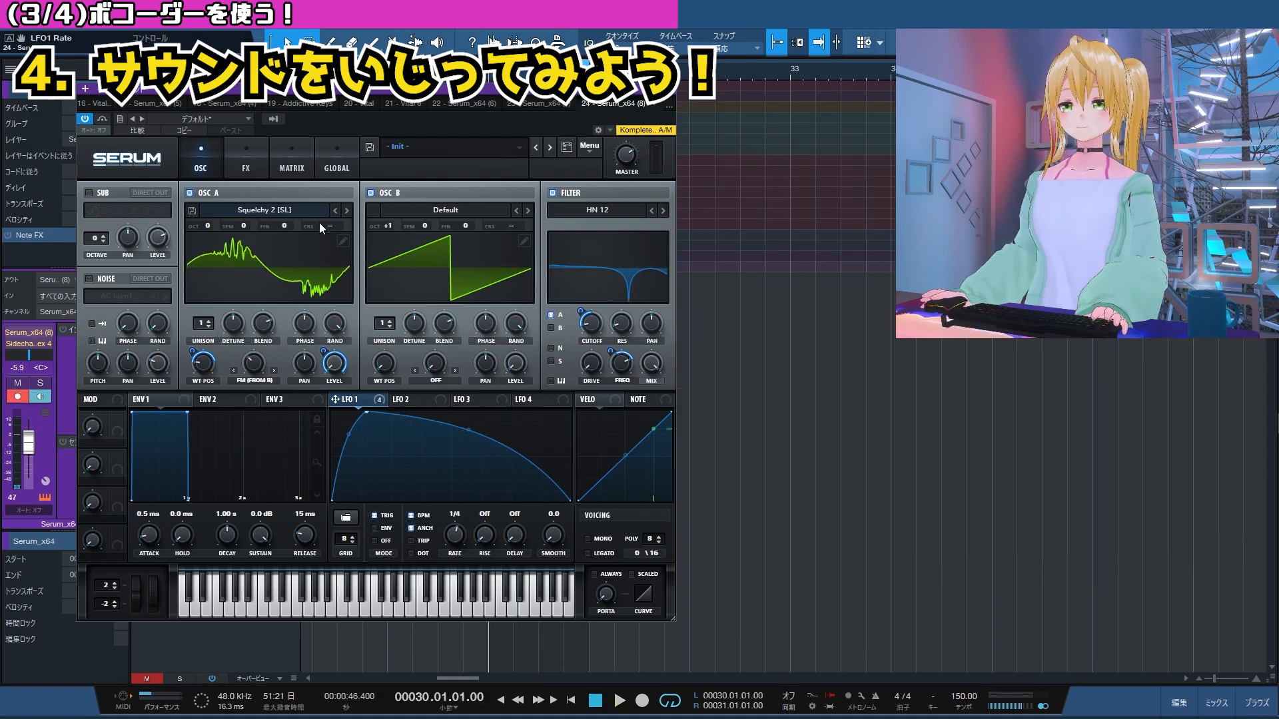
Switch OSC A's wavetable to Squelchy 1 [SL] and audition it.
left_click(334, 210)
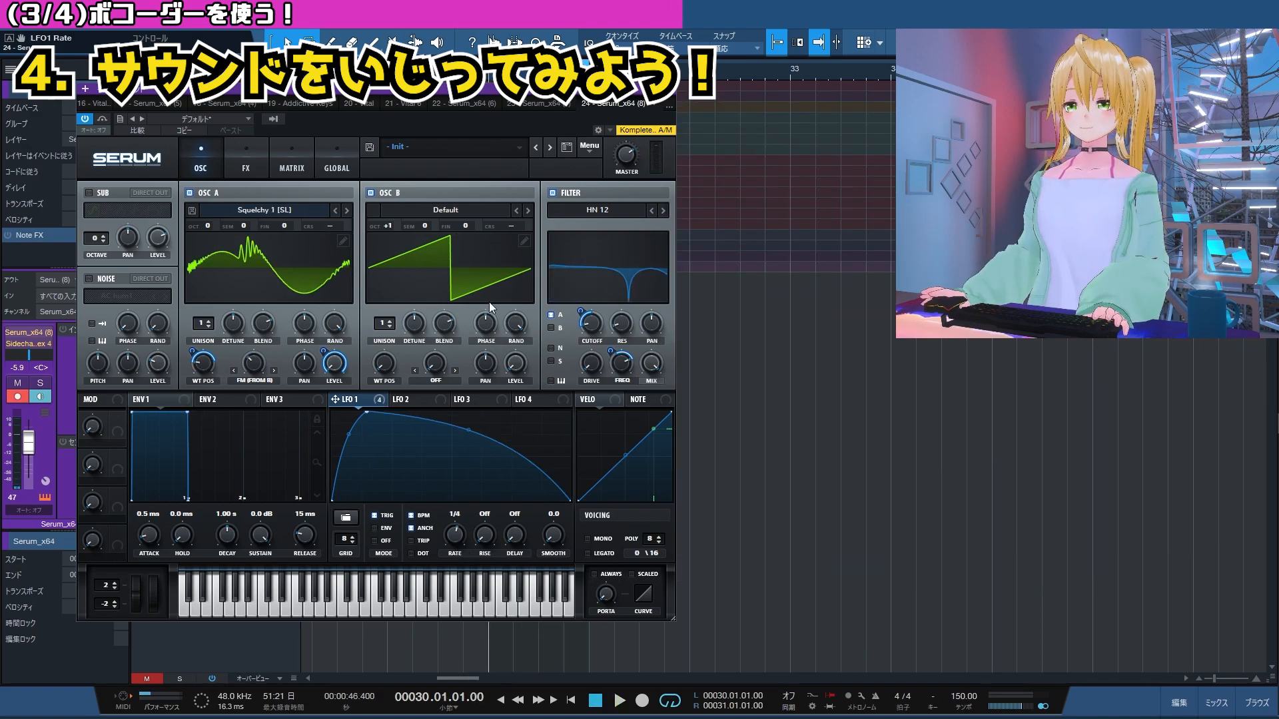
key("space")
mouse_move(259, 371)
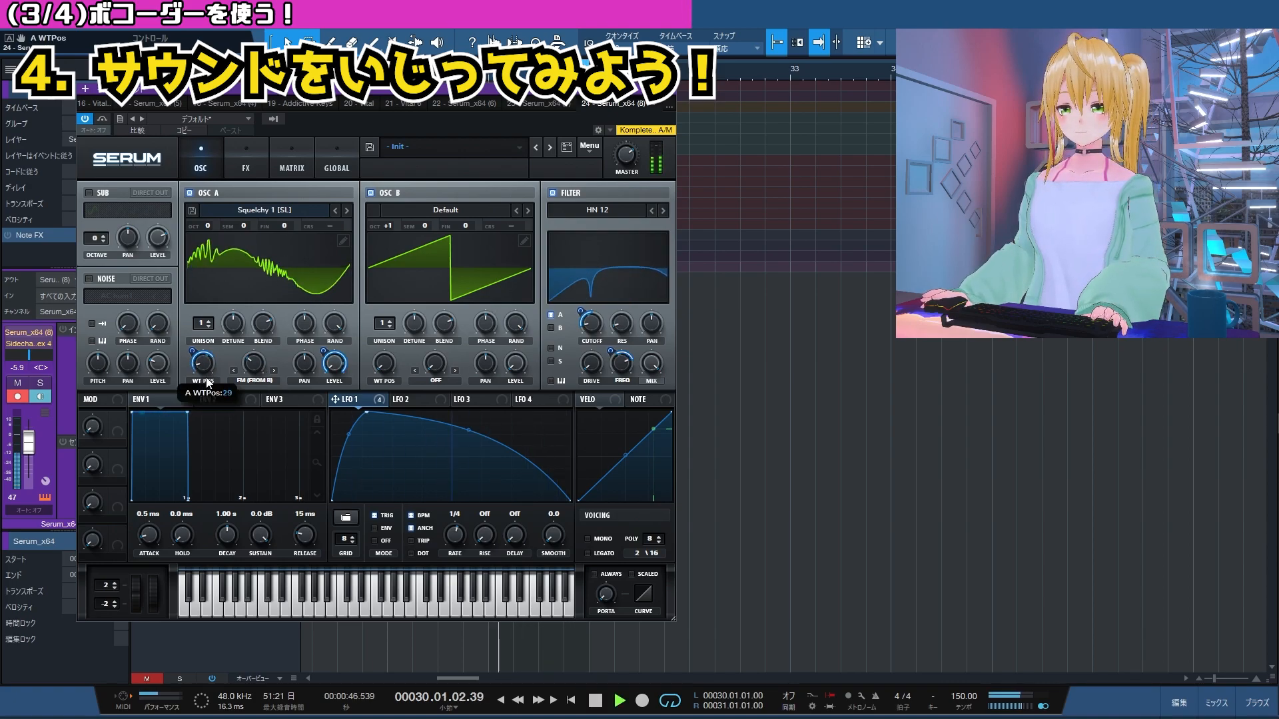
Bend LFO 1's falling curve inward and compare rates of 1/16 and 1/8, settling on 1/8, then close the bass Serum.
left_click_drag(471, 432, 456, 528)
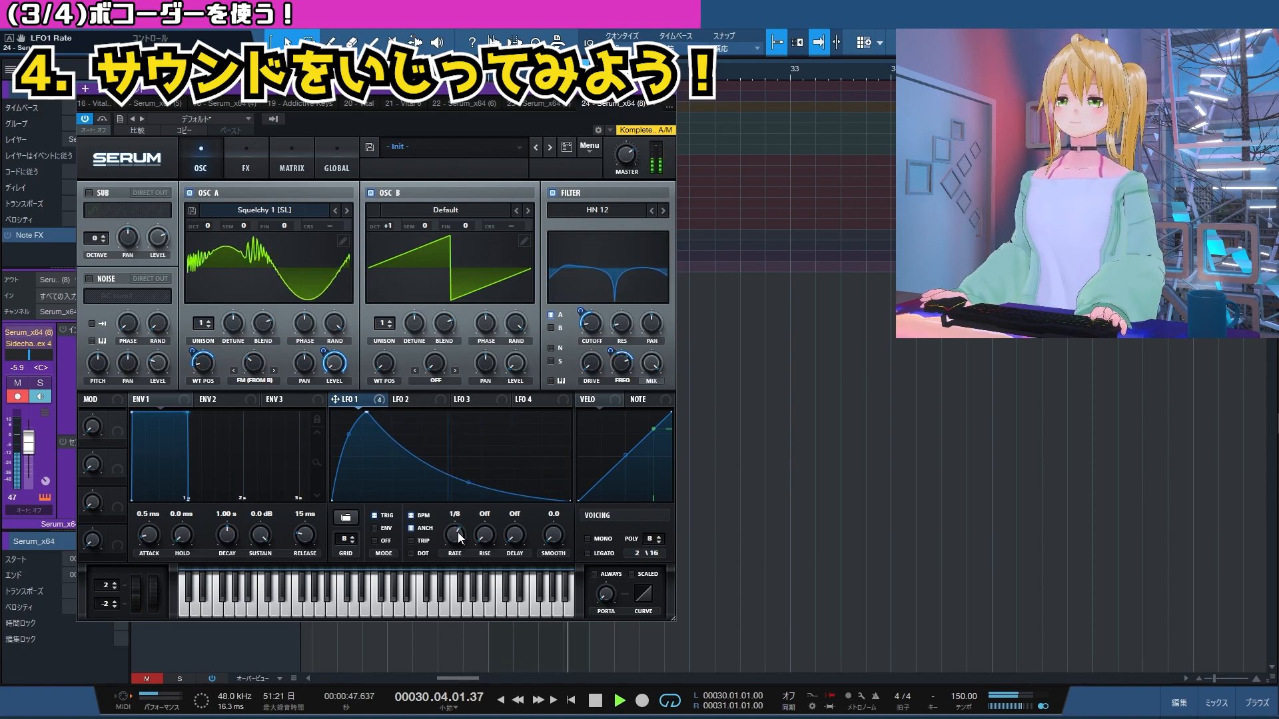
key("space")
key("space")
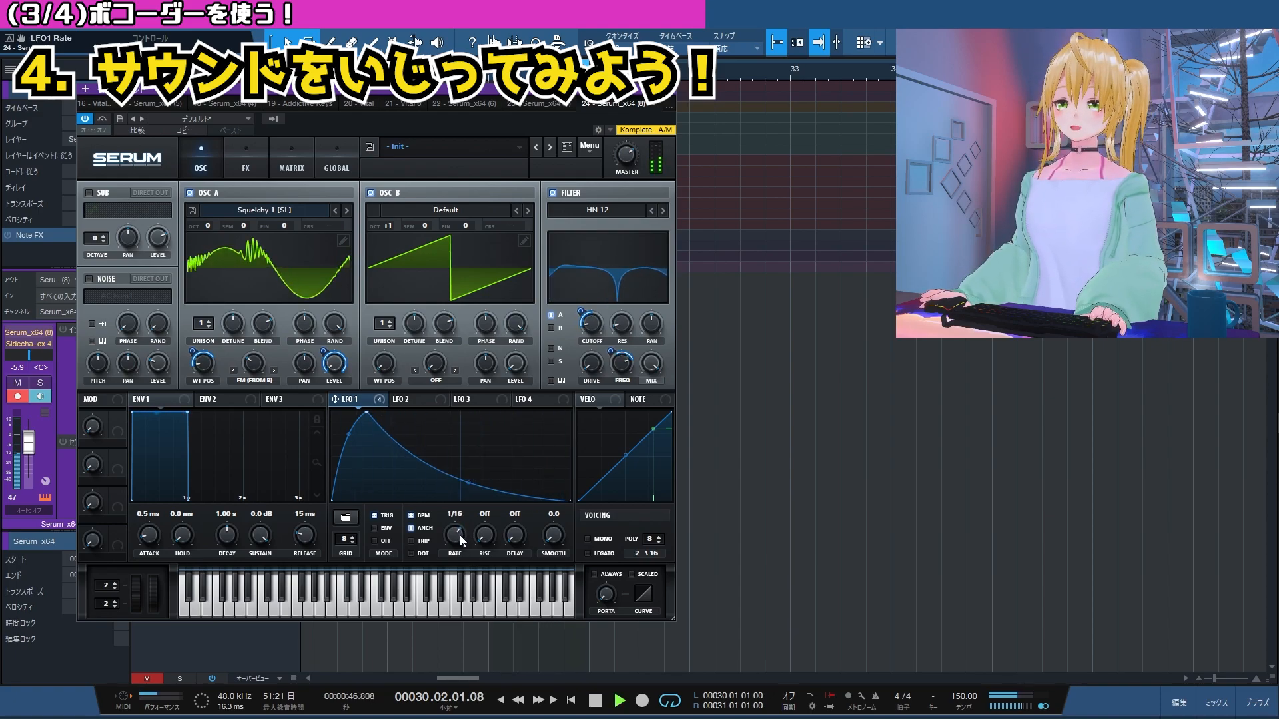
left_click_drag(466, 541, 465, 546)
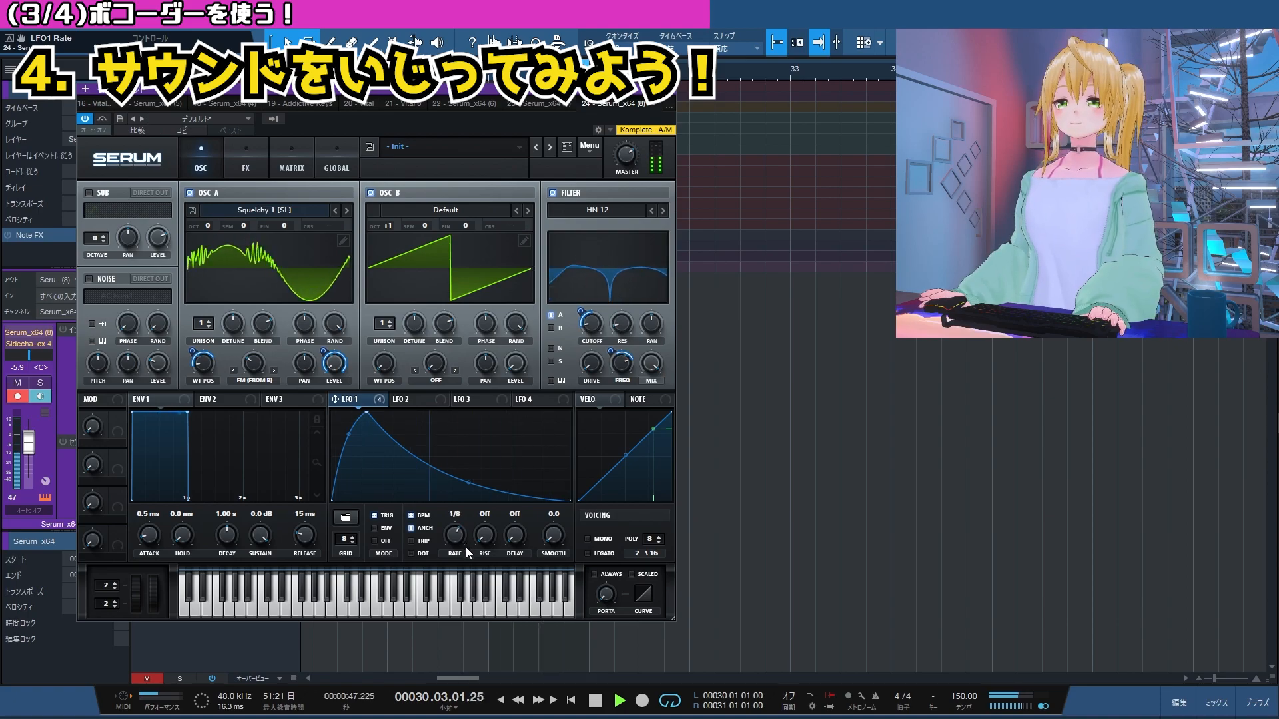
key("space")
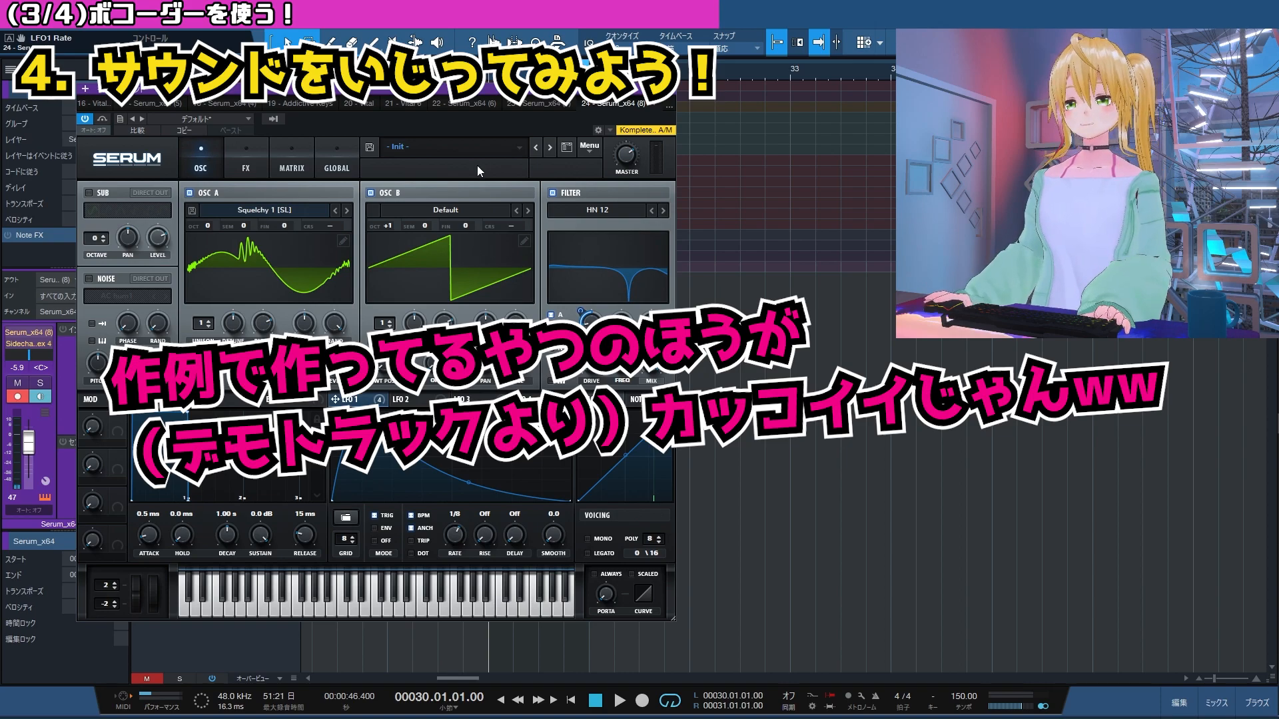
key("space")
key("space")
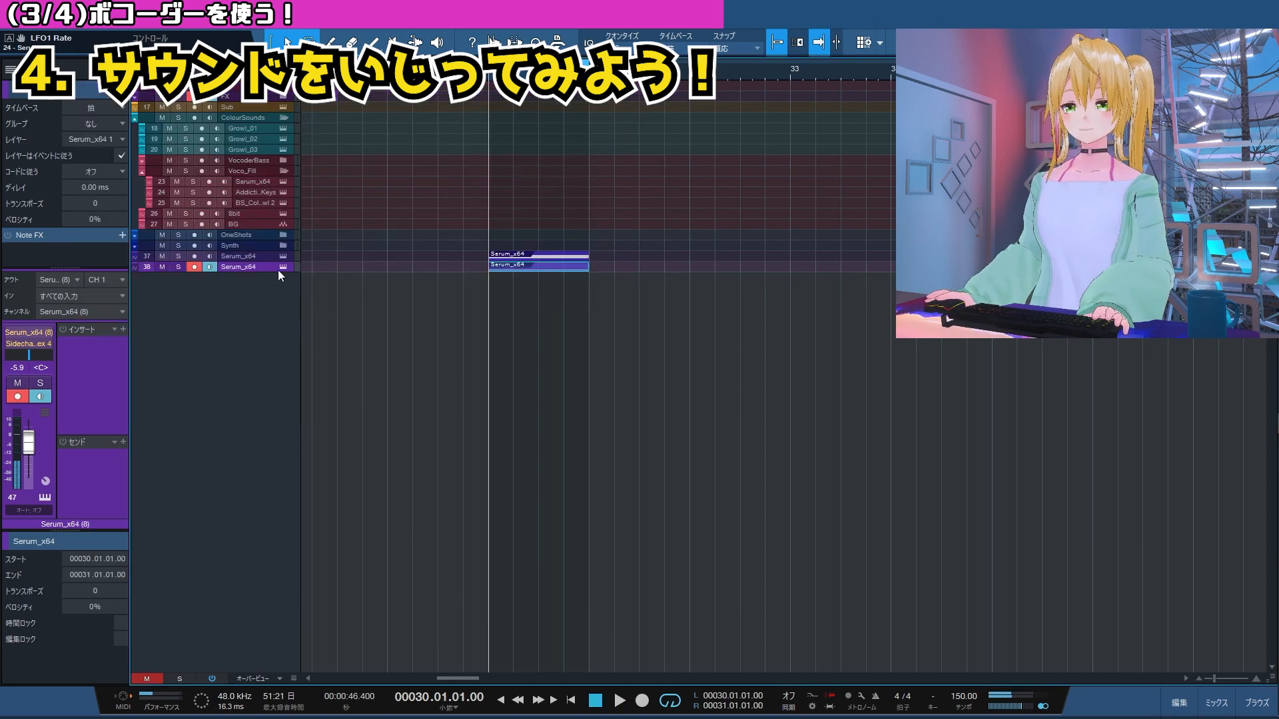
In the chord track's Serum, copy OSC A to OSC B and raise OSC B to octave +1.
left_click(262, 254)
left_click(282, 255)
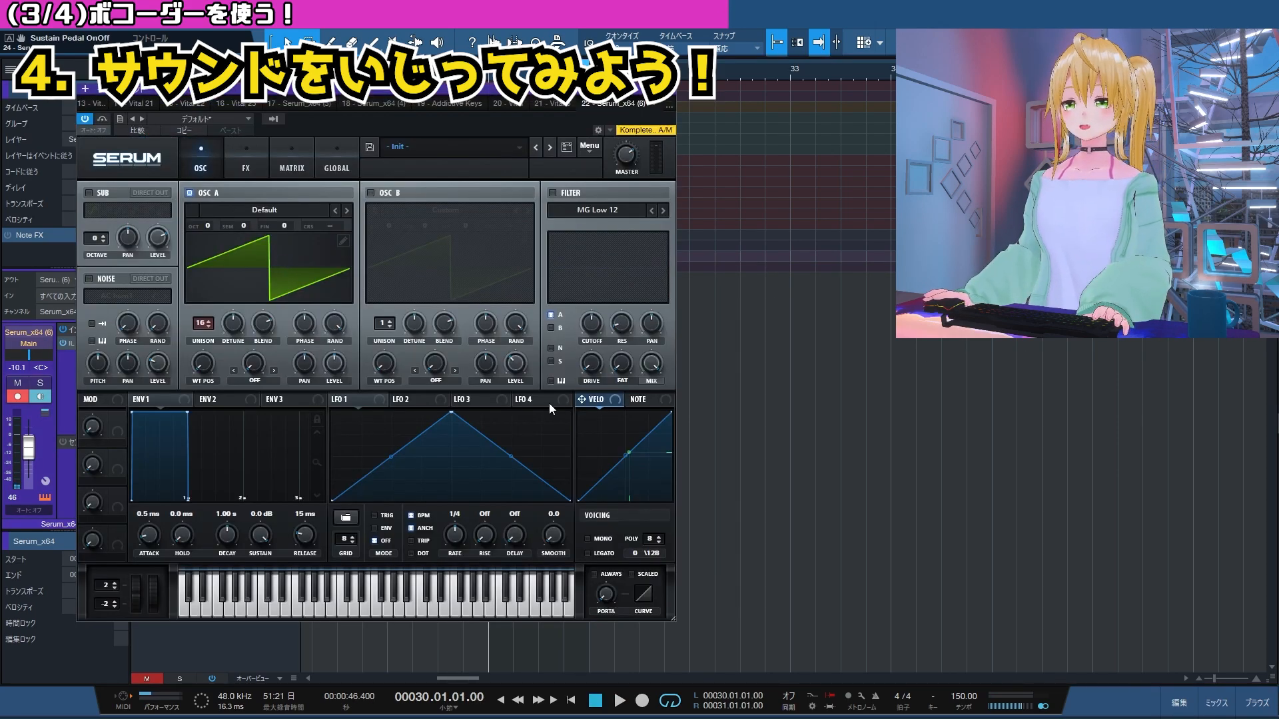
left_click(589, 147)
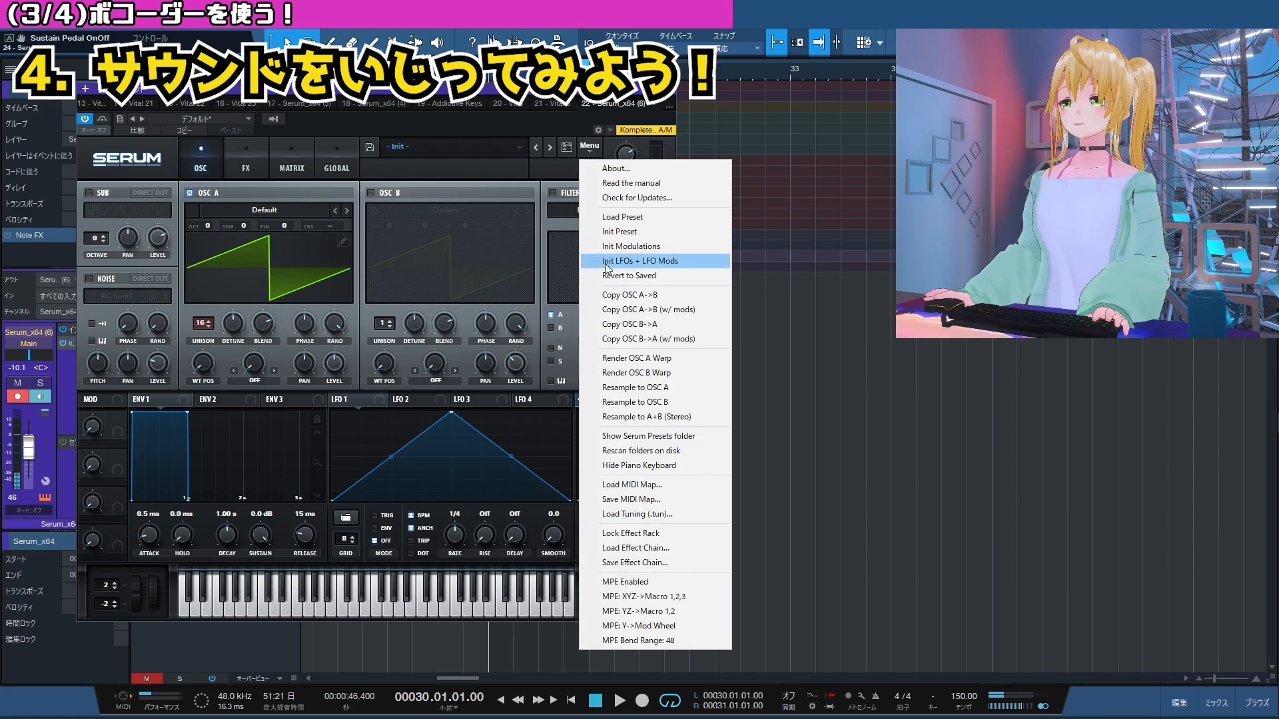
left_click(608, 294)
scroll(390, 224, "up", 1)
Lower the chord Serum's OSC B level to 38% while auditioning, and close its window.
key("space")
left_click_drag(516, 366, 508, 390)
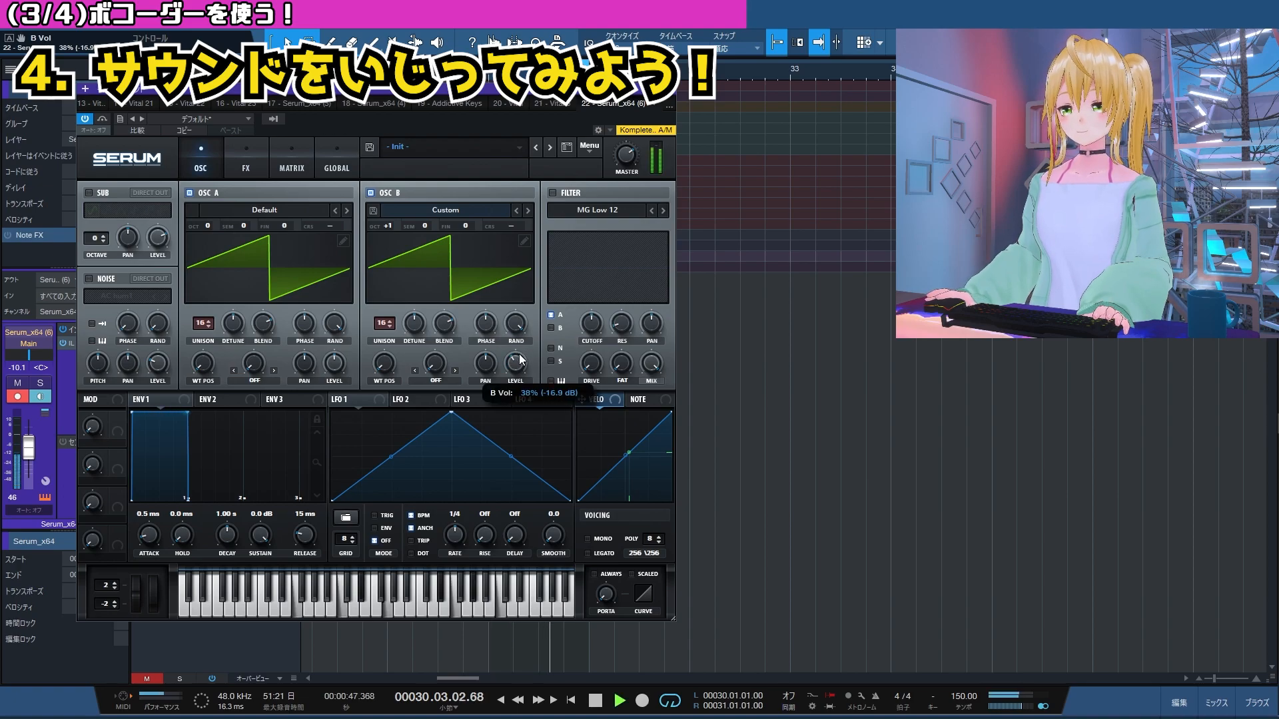
key("space")
left_click(668, 90)
key("space")
key("space")
Enable the Hyper/Dimension effect in the chord Serum, reduce the Hyper mix while auditioning, and close the window.
left_click(282, 257)
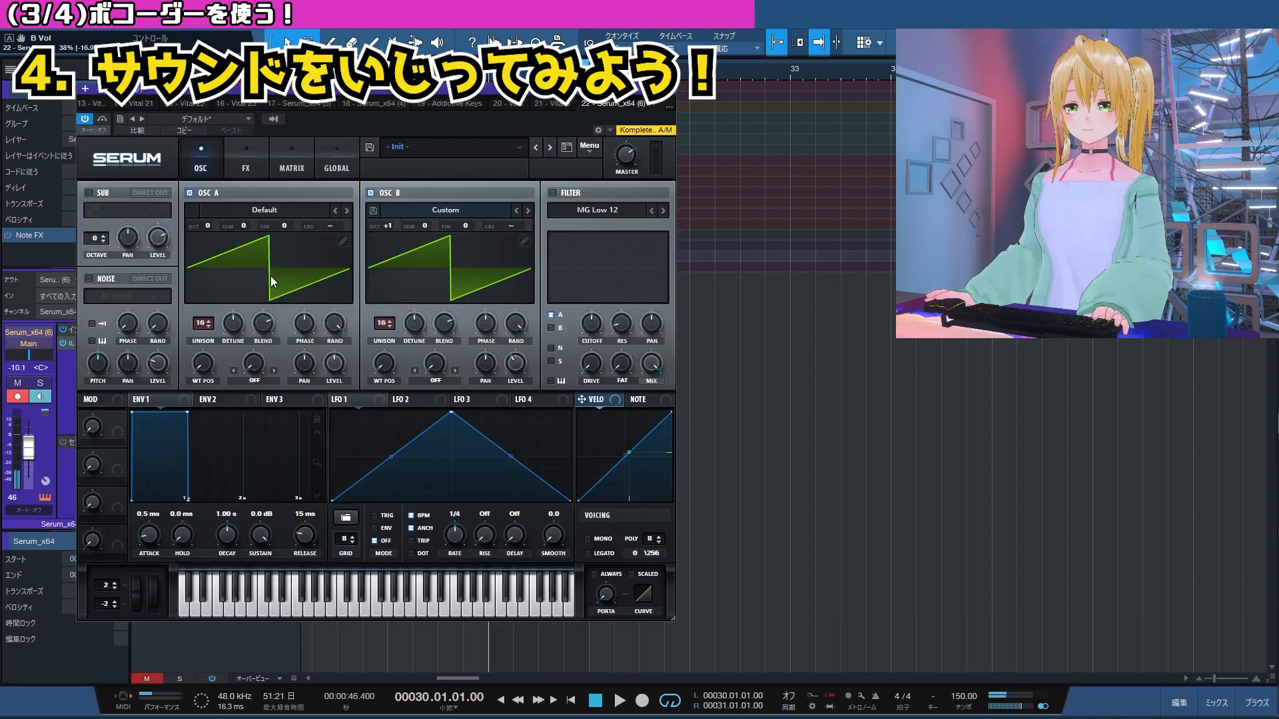
left_click(245, 158)
left_click(114, 195)
key("space")
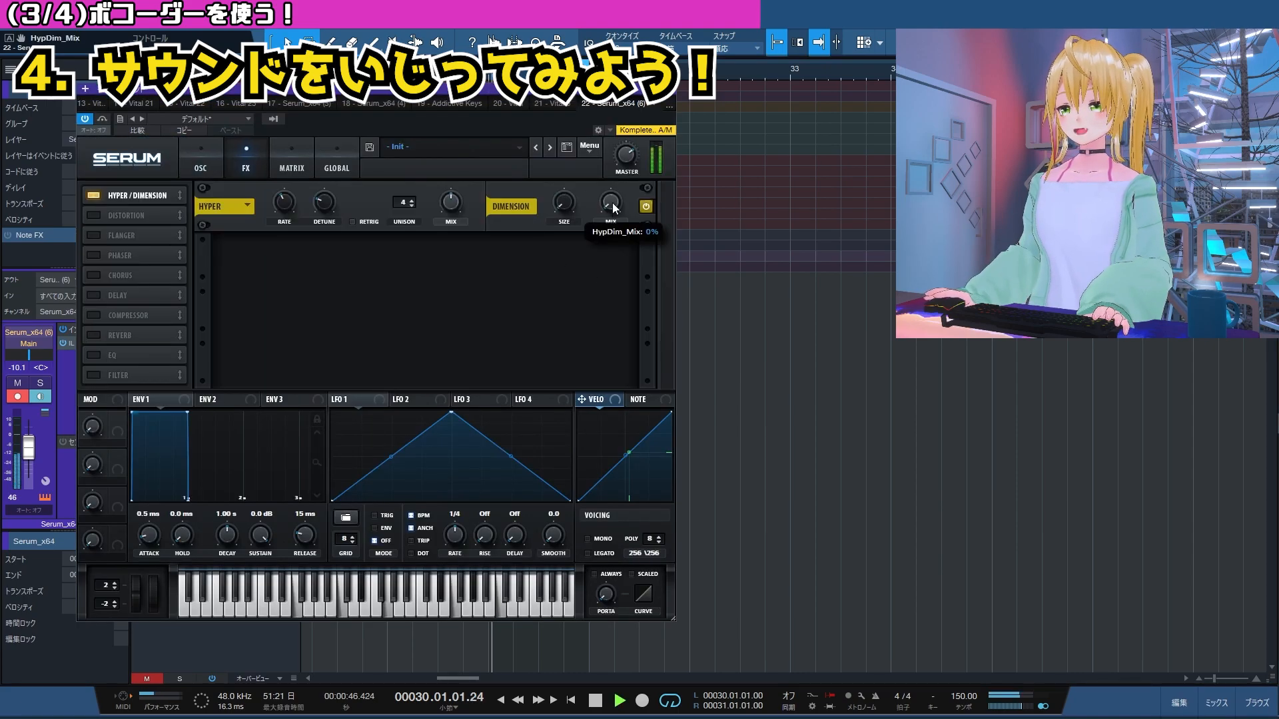
left_click_drag(451, 202, 451, 210)
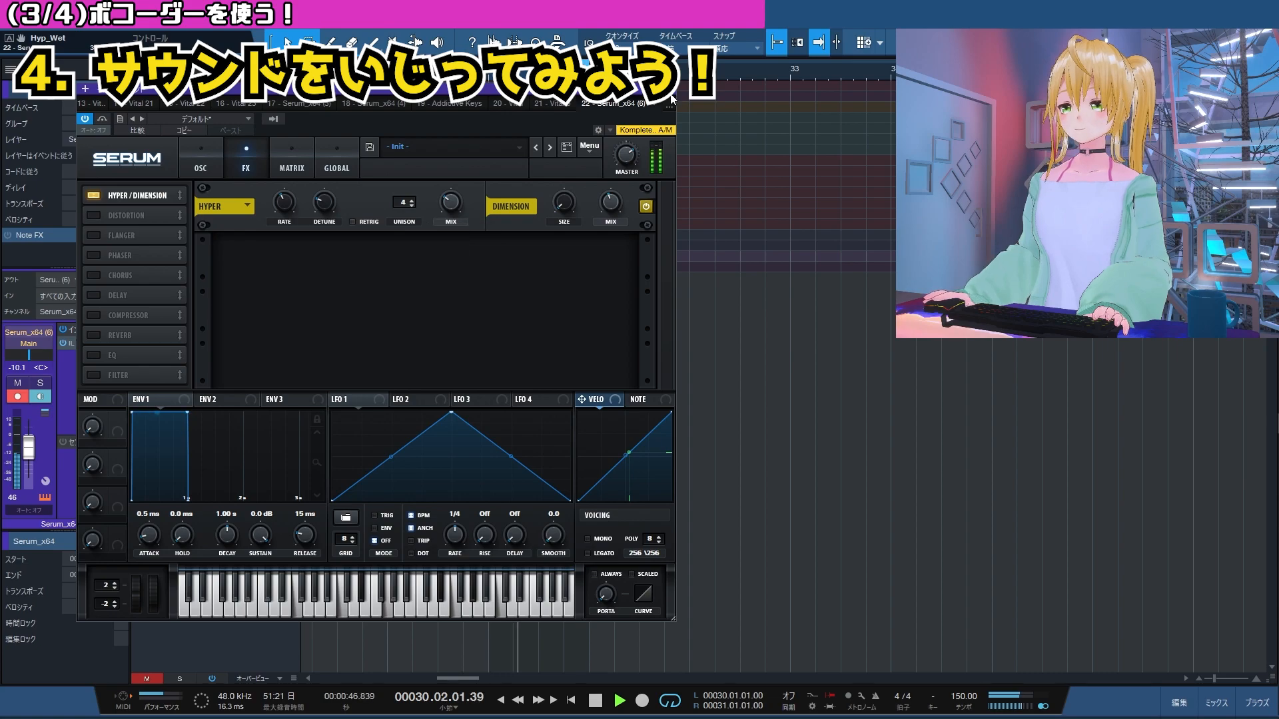
left_click(671, 99)
key("space")
Insert OTT_x64 after IL Vocodex on the chord track, adjust its compression settings and output gain, and close it.
left_click(123, 329)
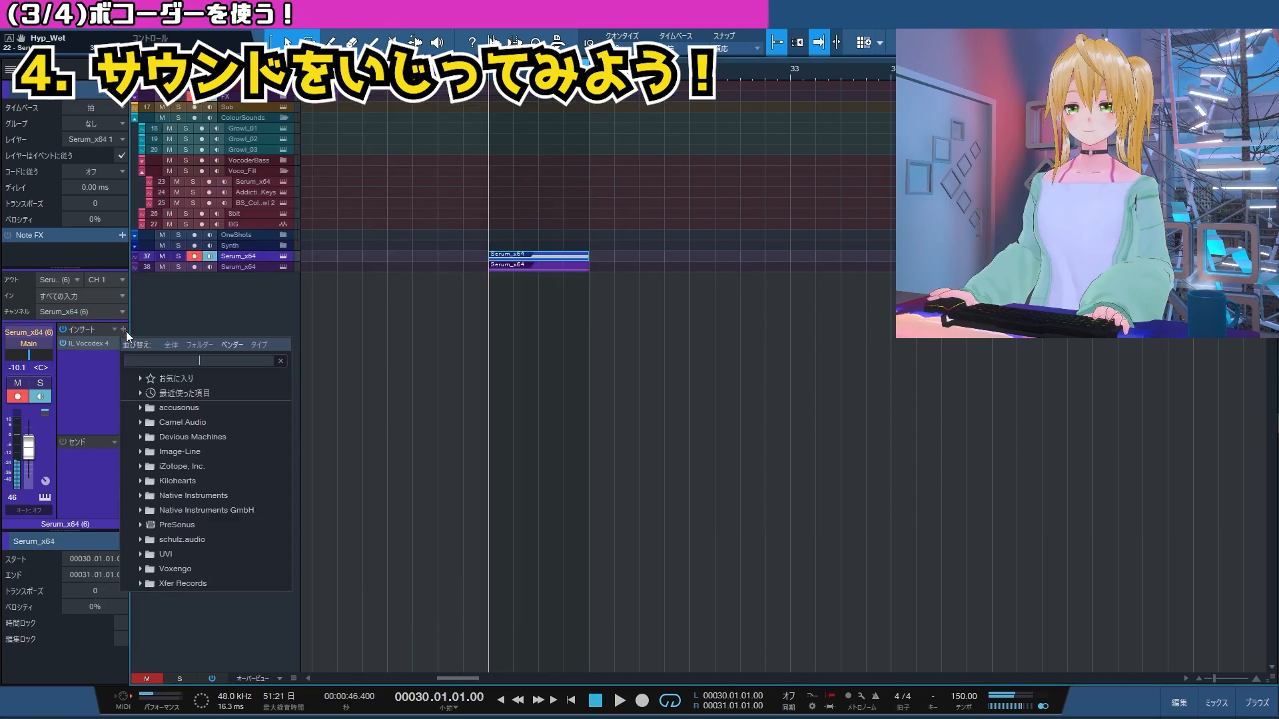
left_click(198, 378)
double_click(198, 403)
left_click_drag(226, 250, 229, 319)
left_click_drag(268, 249, 269, 225)
left_click(353, 247)
left_click(413, 110)
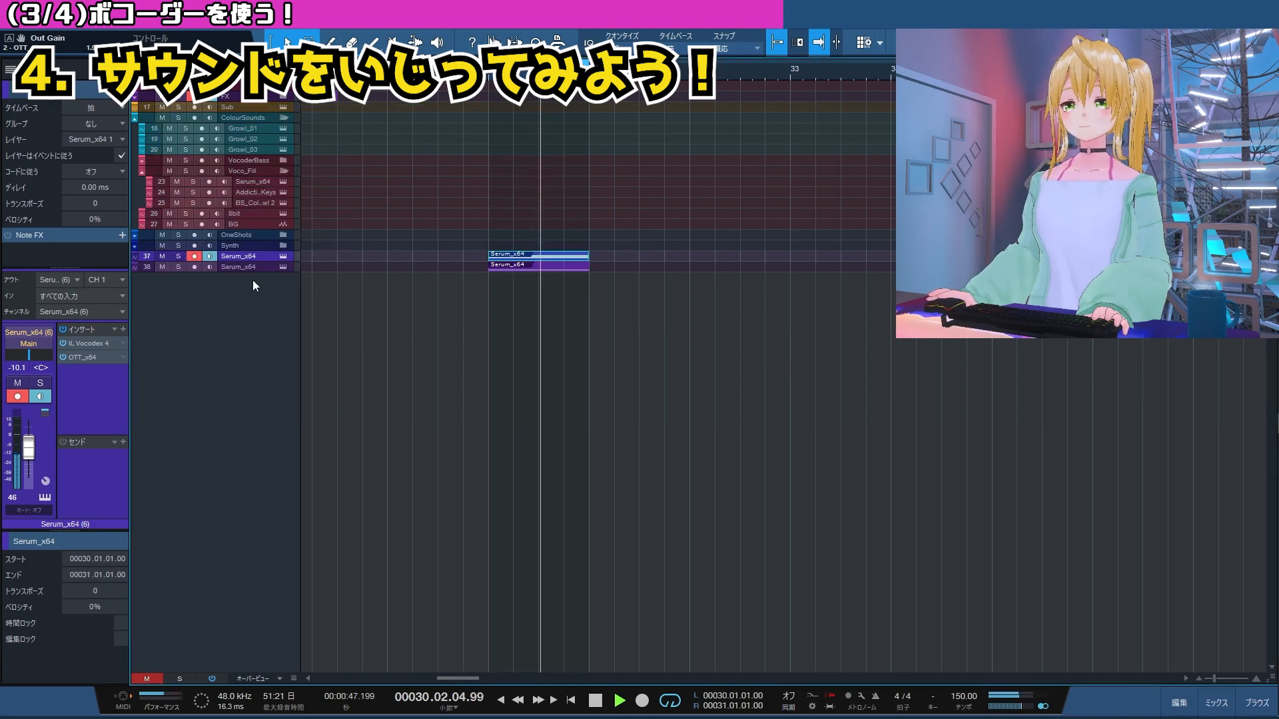
Reopen the bass track's Serum and set its LFO 1 rate to 1/4.
left_click(281, 267)
left_click_drag(450, 529, 451, 552)
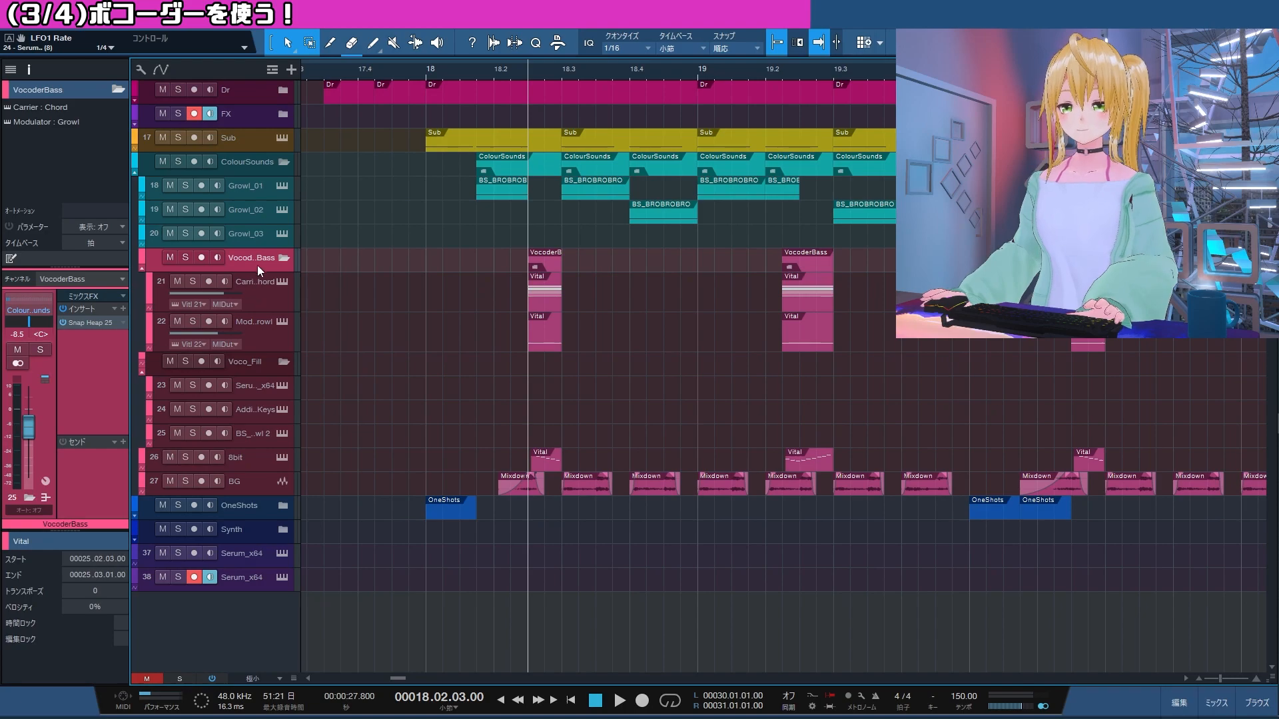
Solo the VocoderBass folder for playback and open the Vital instrument on its growl modulator track.
key("s")
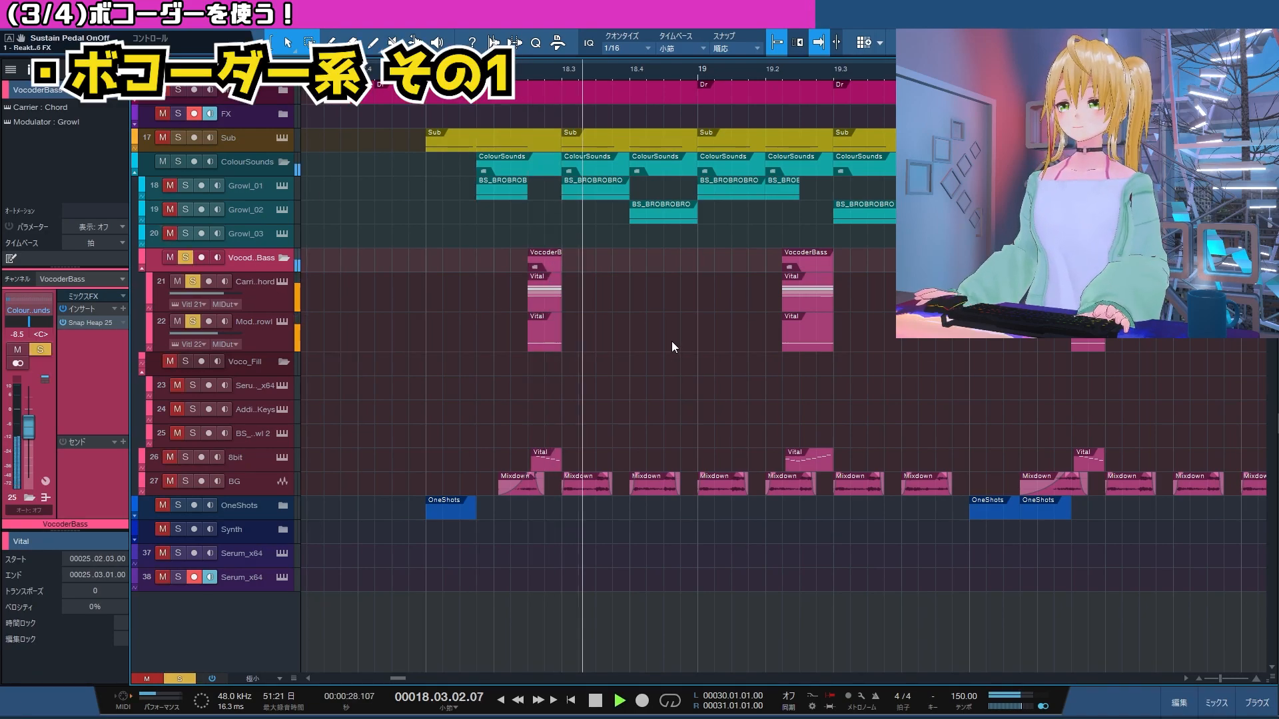
left_click(273, 323)
left_click(281, 323)
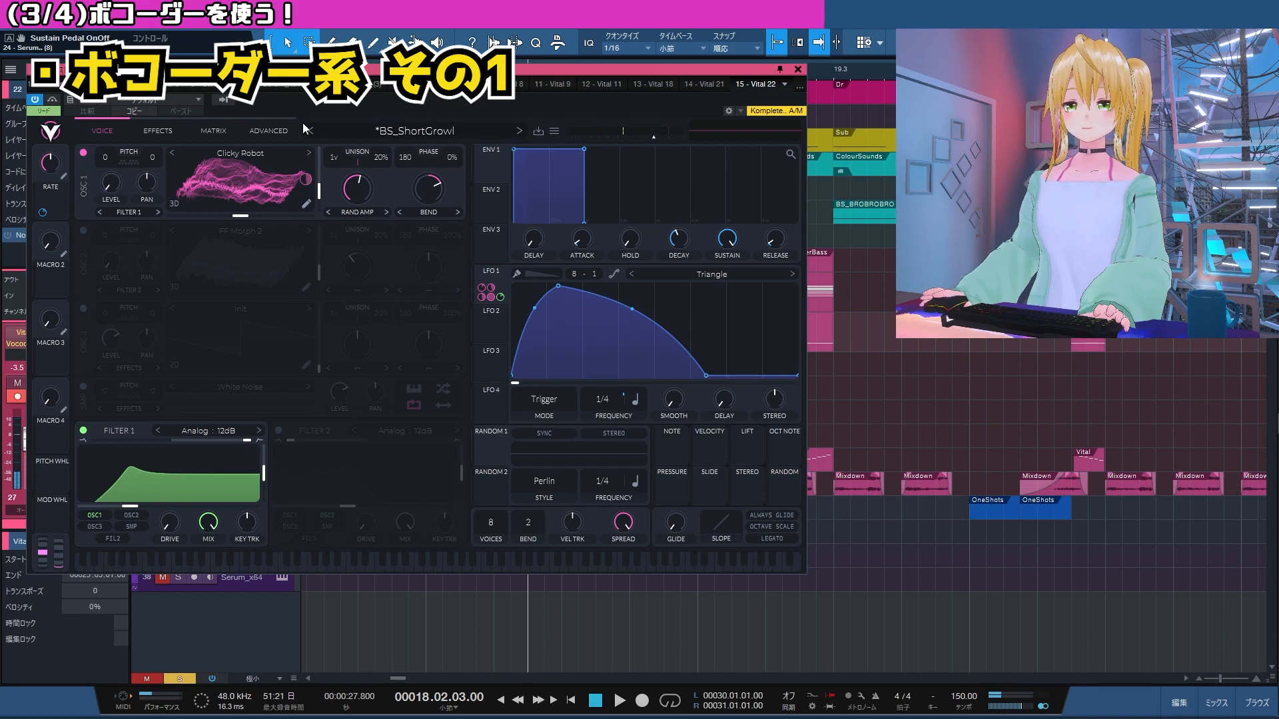
Close the modulator's Vital window, remove the carrier chord track from the solo, and audition the growl modulator alone.
left_click(799, 68)
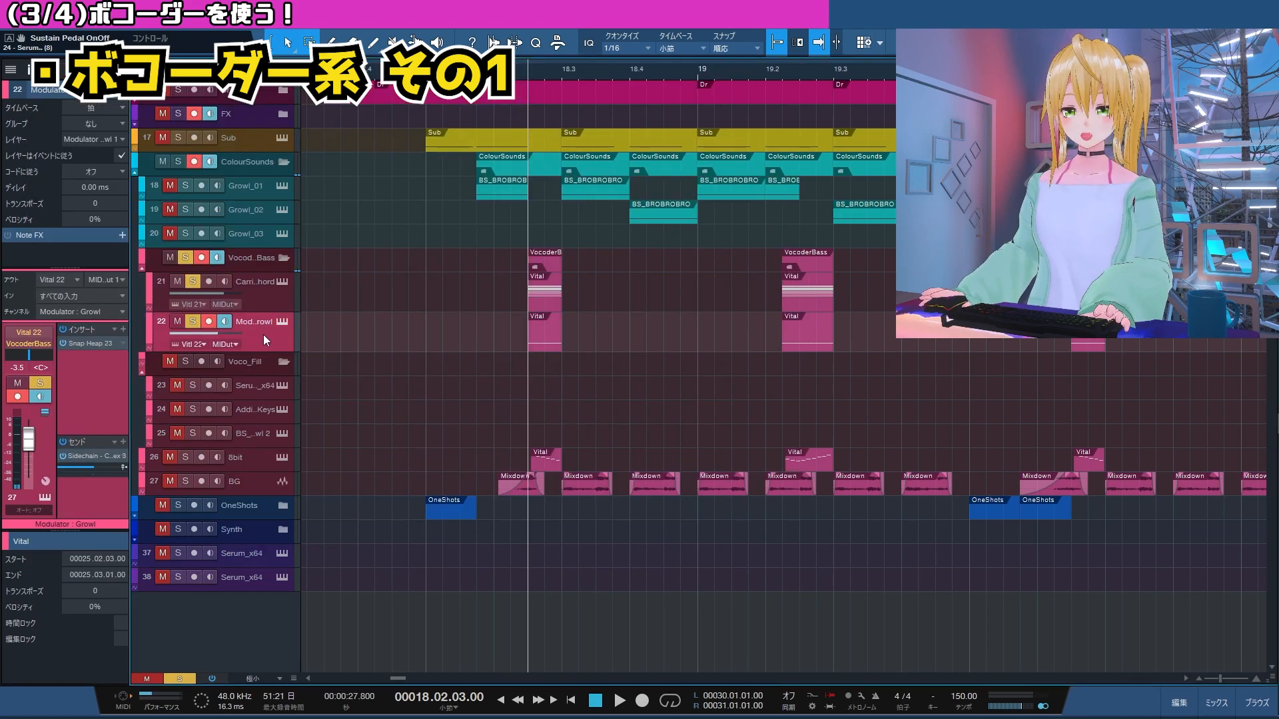
left_click(193, 281)
key("space")
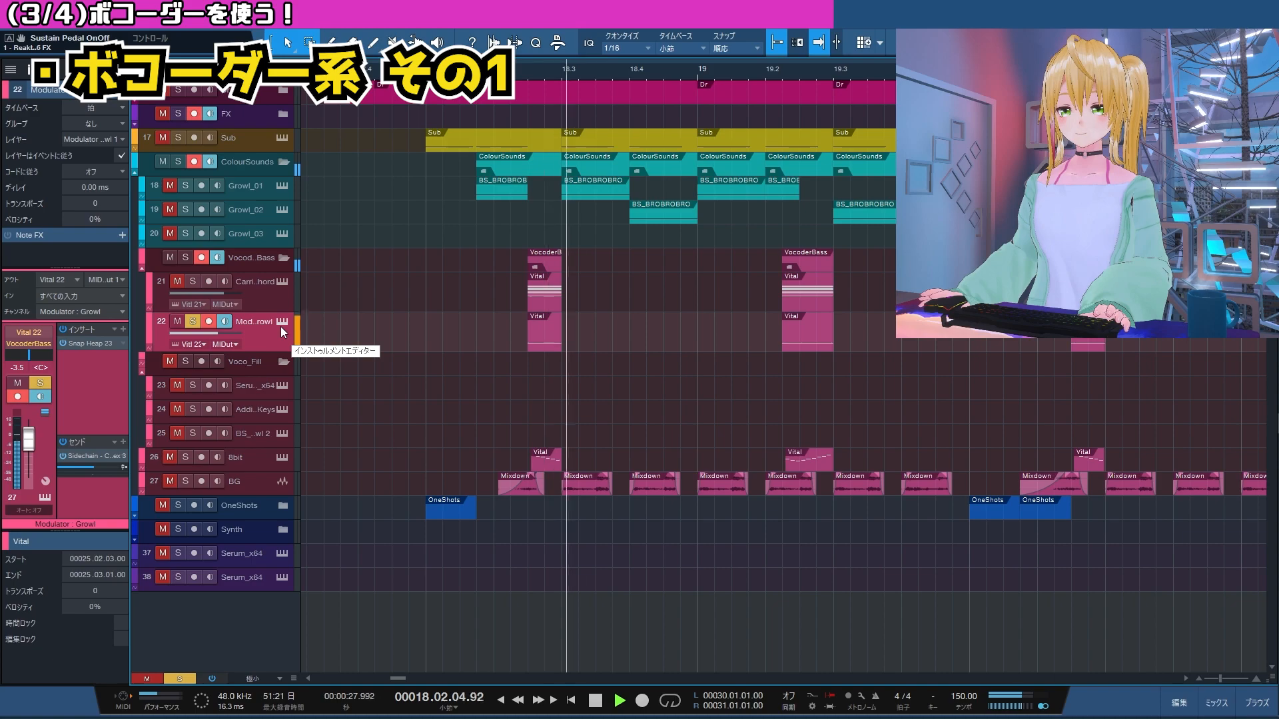
key("space")
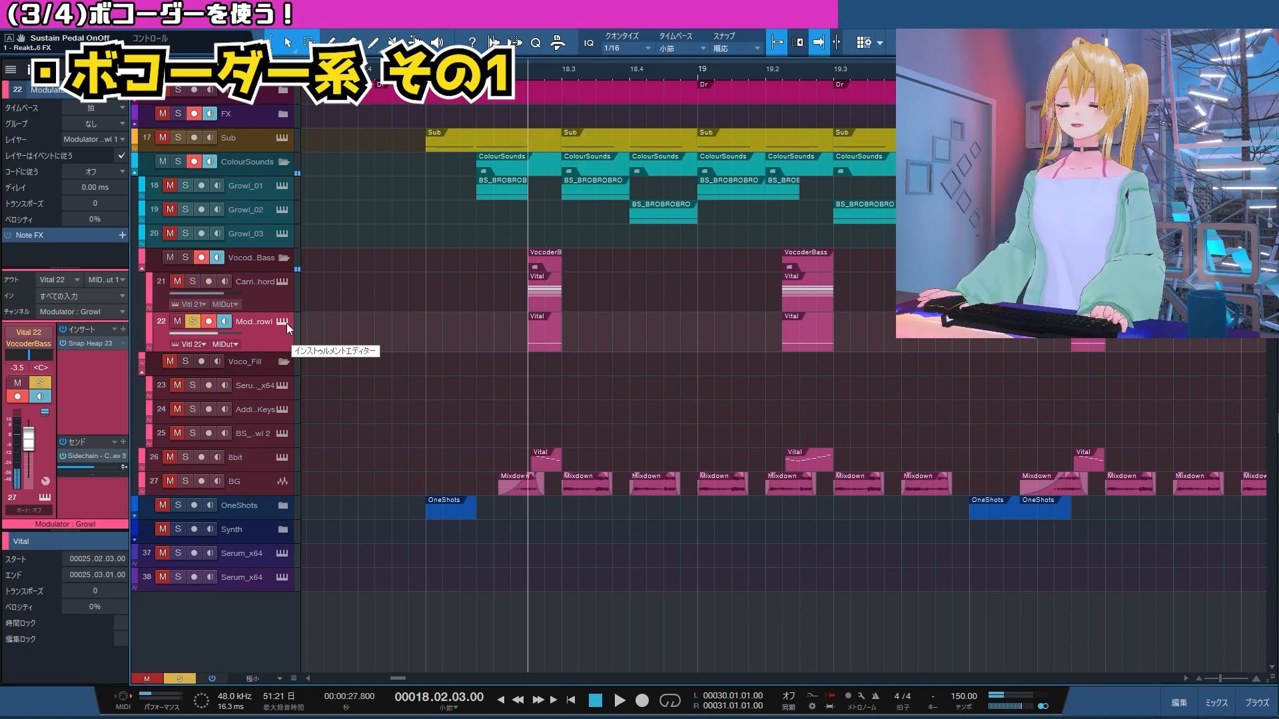
Switch the solo from the growl modulator to the carrier chord track, audition it, and bring up its Vital instrument.
left_click(192, 321)
left_click(247, 301)
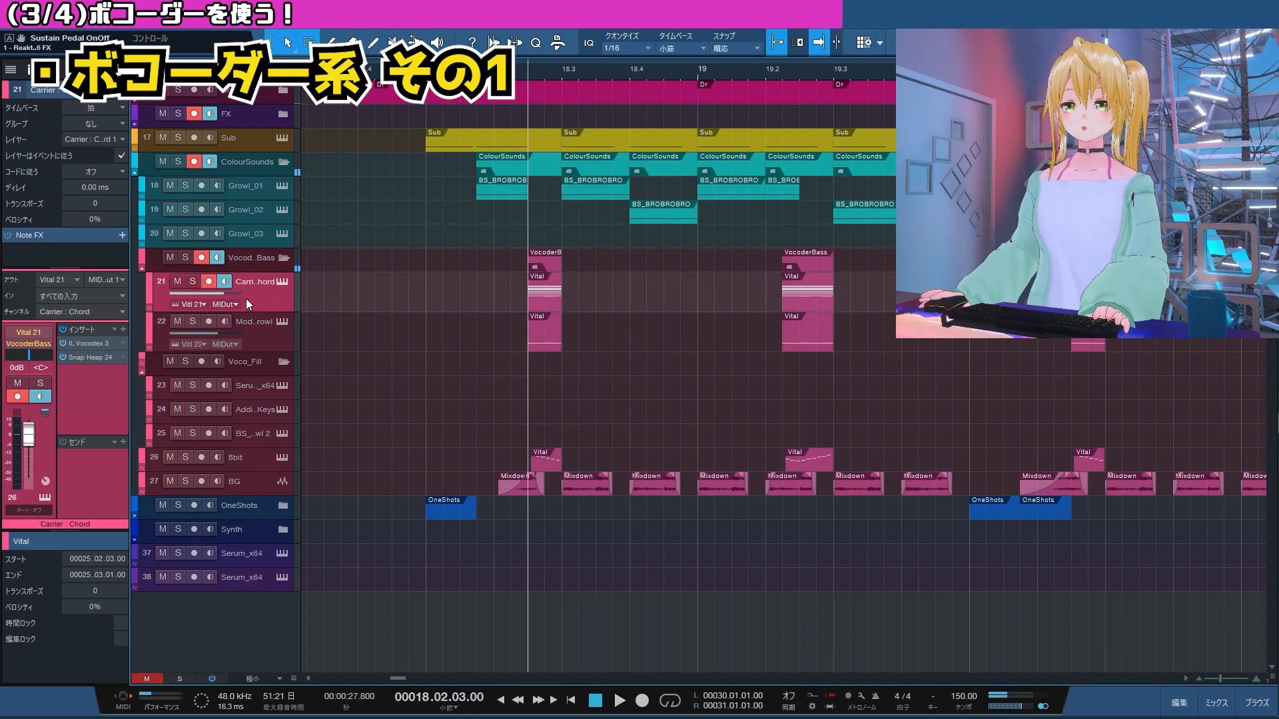
left_click(194, 282)
key("space")
key("space")
key("space")
key("space")
key("space")
key("space")
key("space")
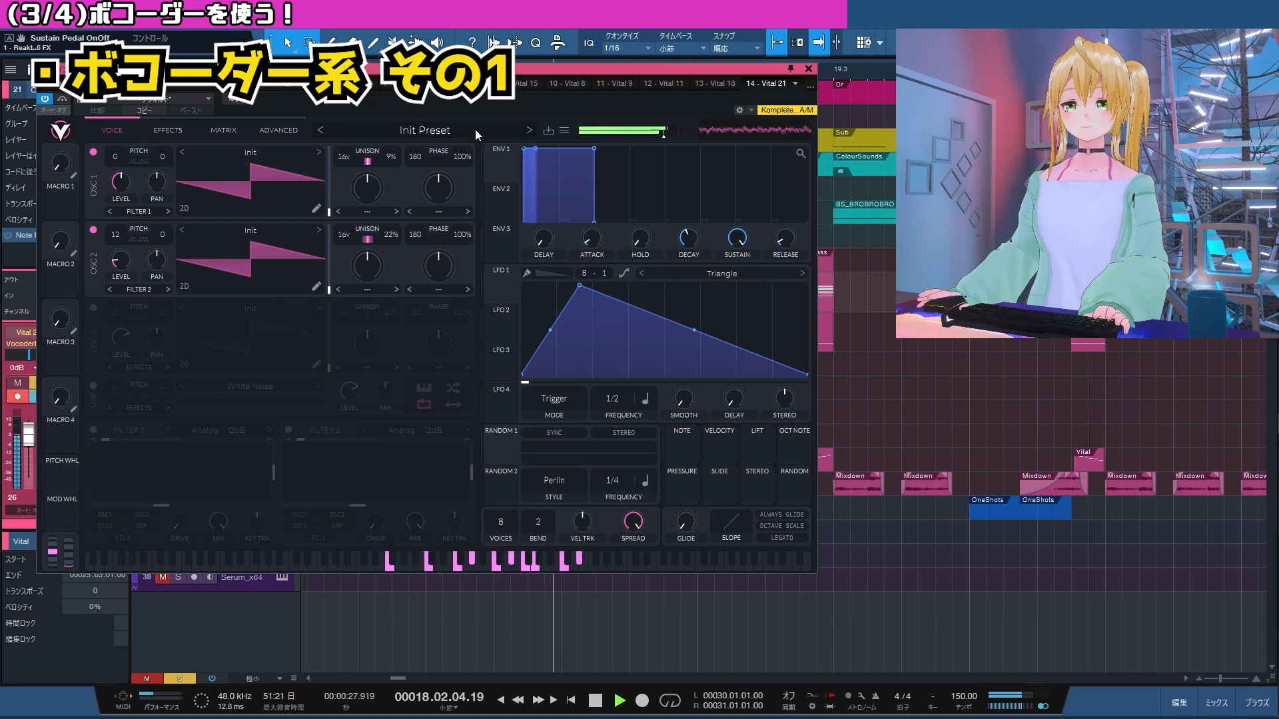
Review the effects and voice settings of the carrier chord's Vital while replaying the chord, and close the instrument.
key("space")
left_click(170, 130)
key("space")
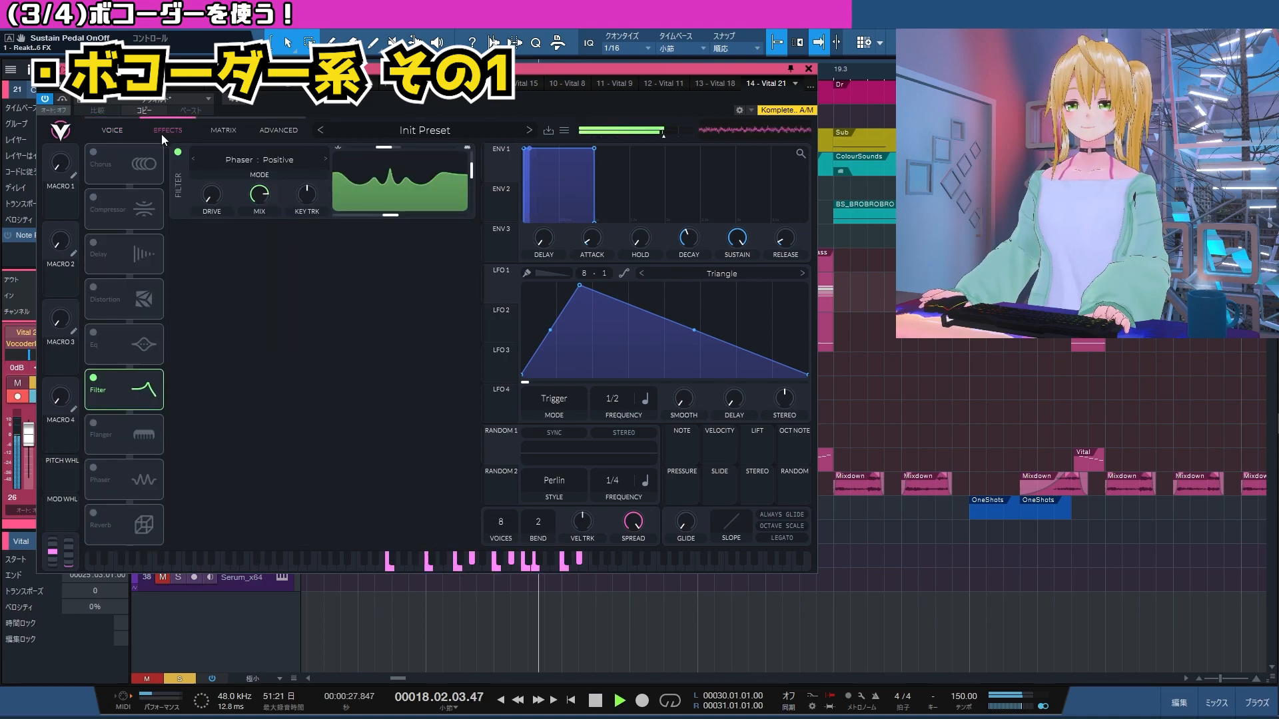
left_click(115, 132)
key("space")
key("space")
key("space")
left_click(808, 68)
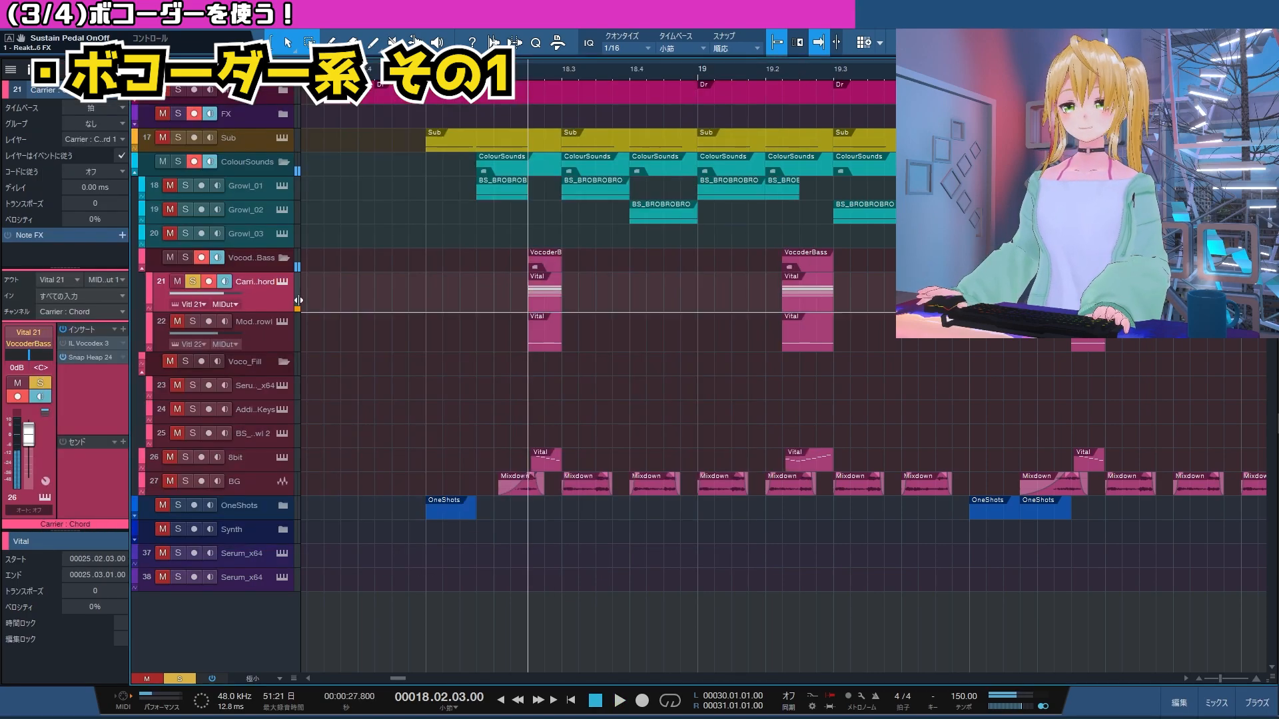
Inspect Snap Heap on the carrier chord track, switching Serial Bus 1 and 2 off and back on, and audition the chord.
left_click(90, 358)
left_click_drag(636, 64, 426, 56)
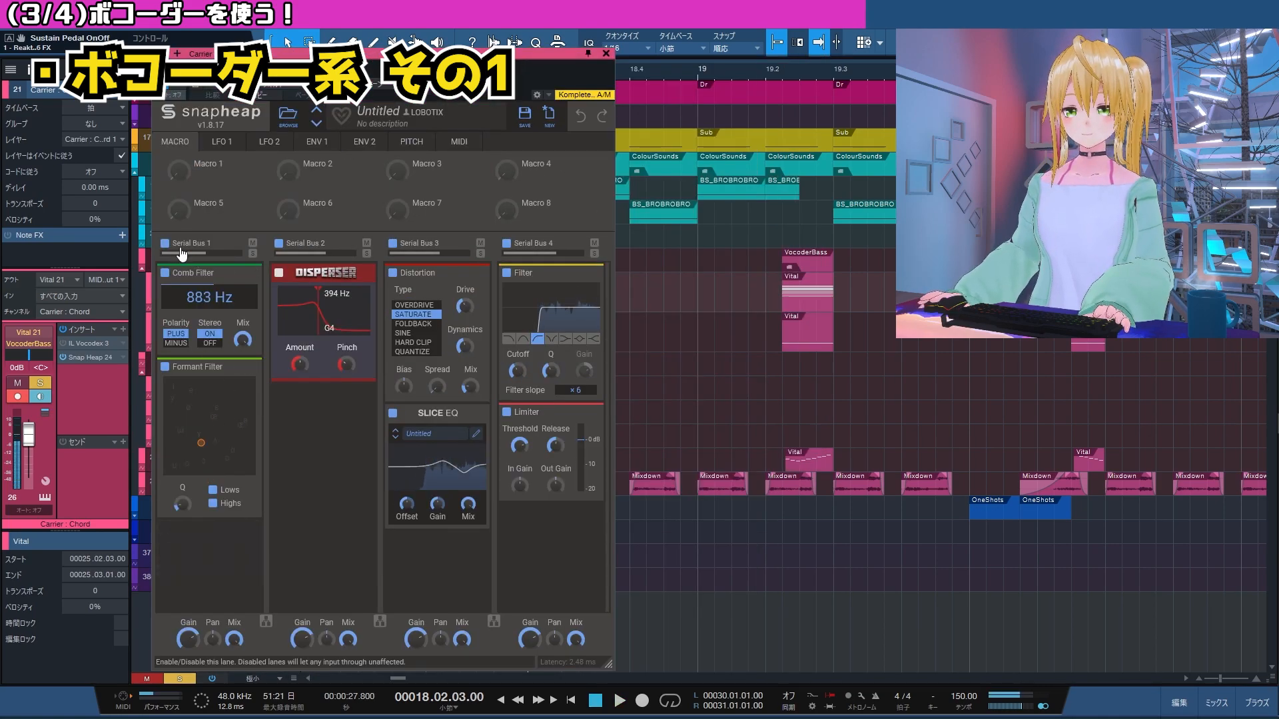
left_click(164, 243)
left_click(280, 244)
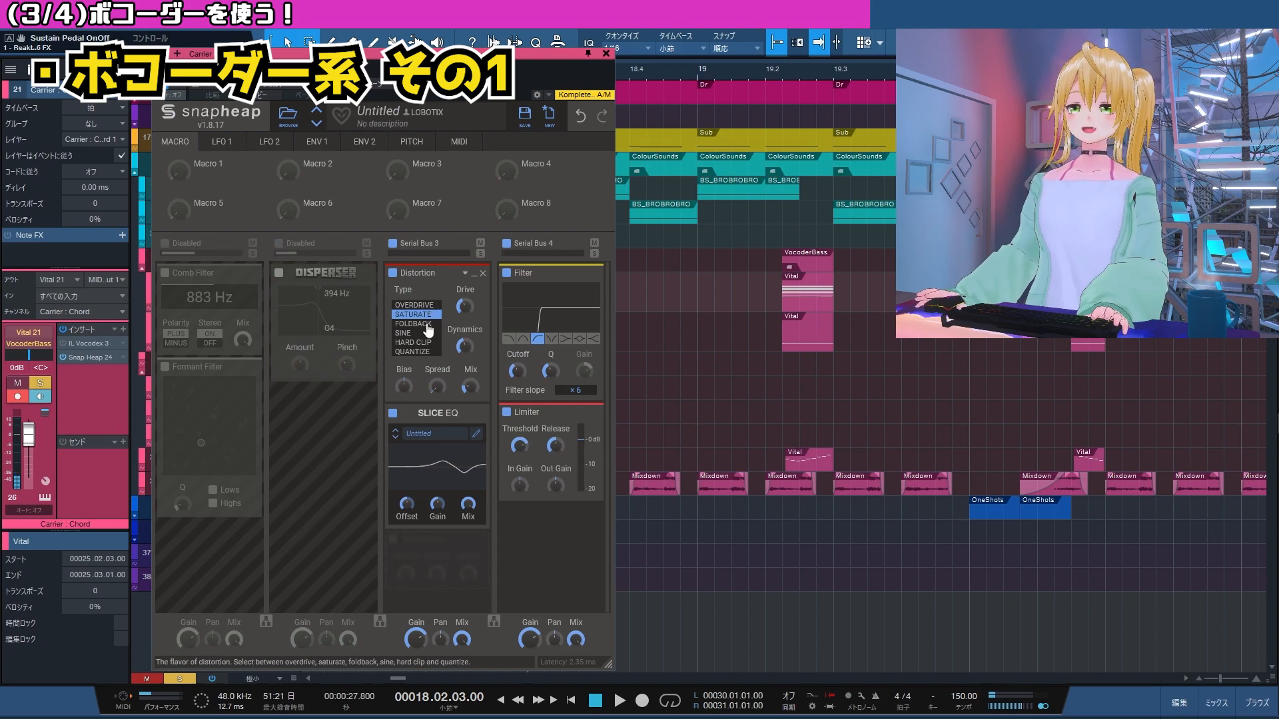
left_click(279, 243)
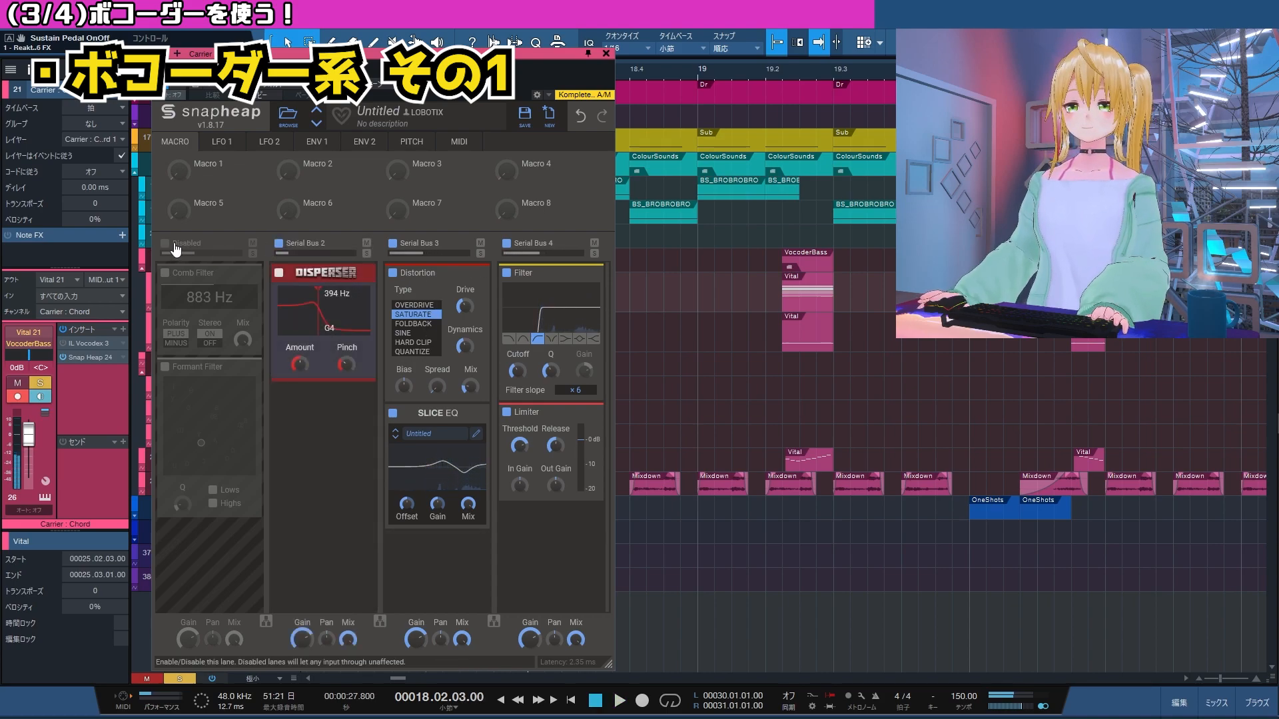
left_click(176, 246)
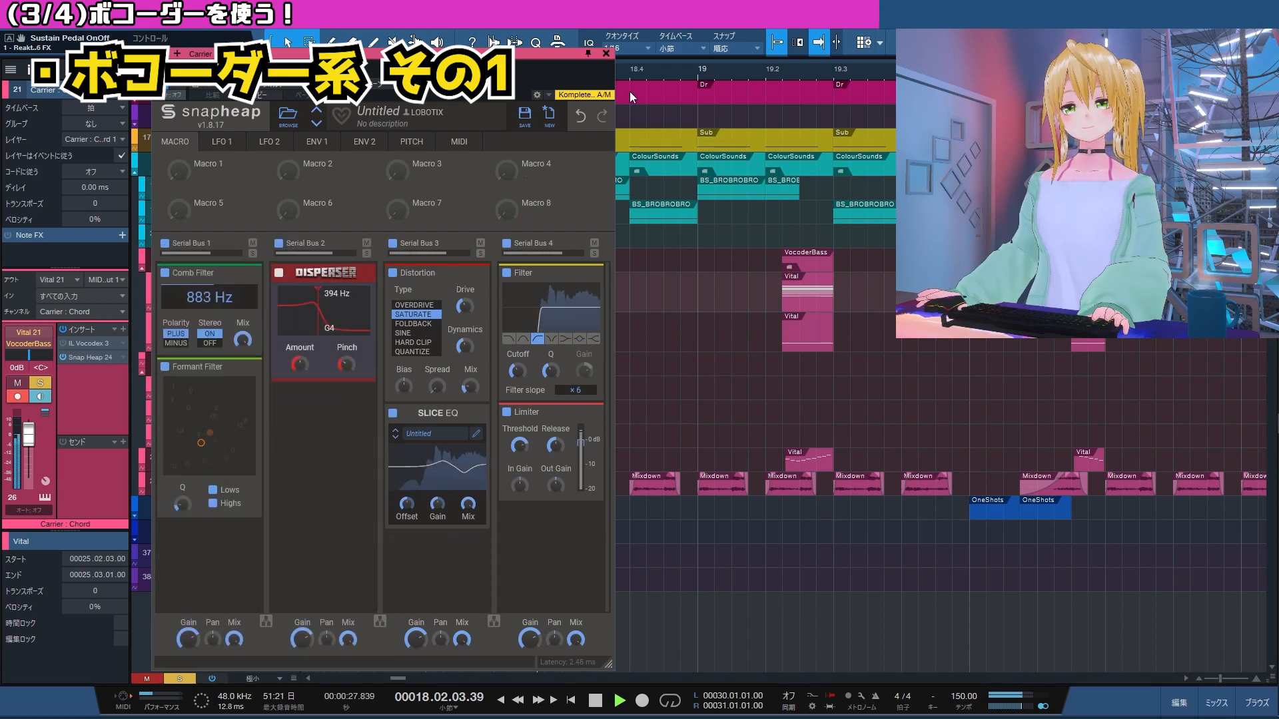
key("space")
left_click(606, 54)
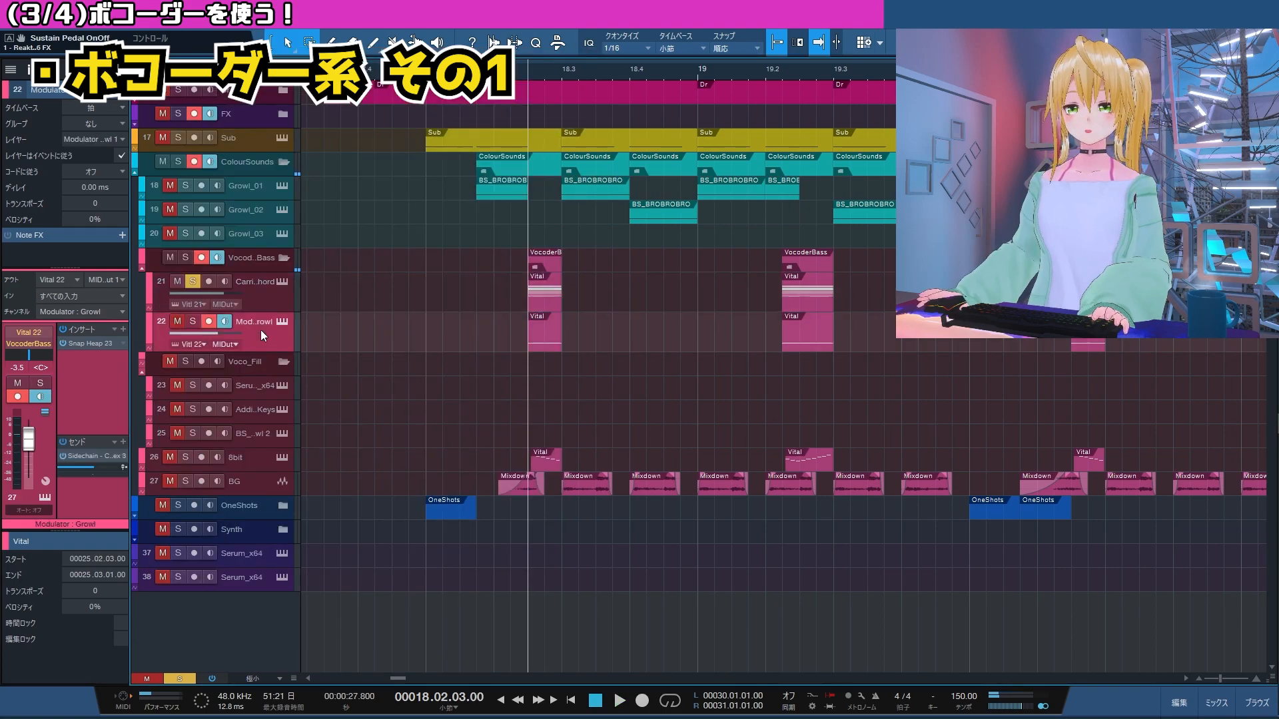
Solo the growl modulator together with the carrier chord and audition the vocoded result with IL Vocodex open.
left_click(192, 322)
double_click(67, 346)
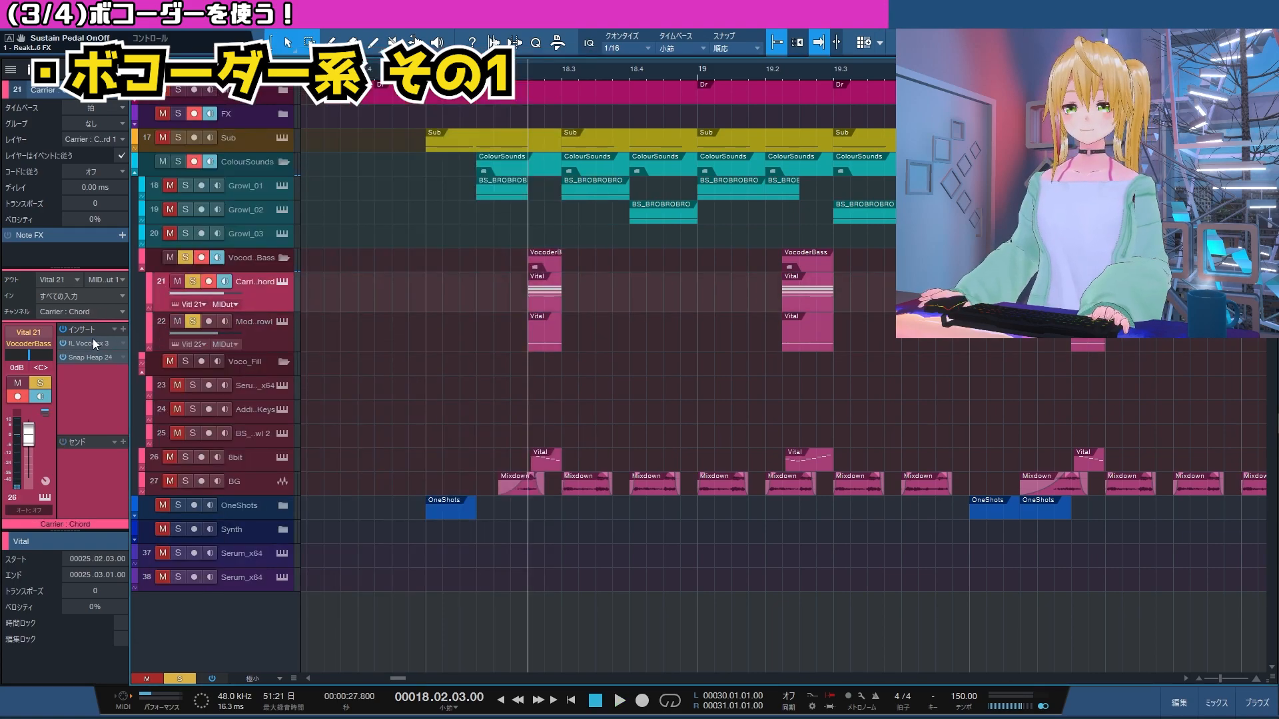
key("space")
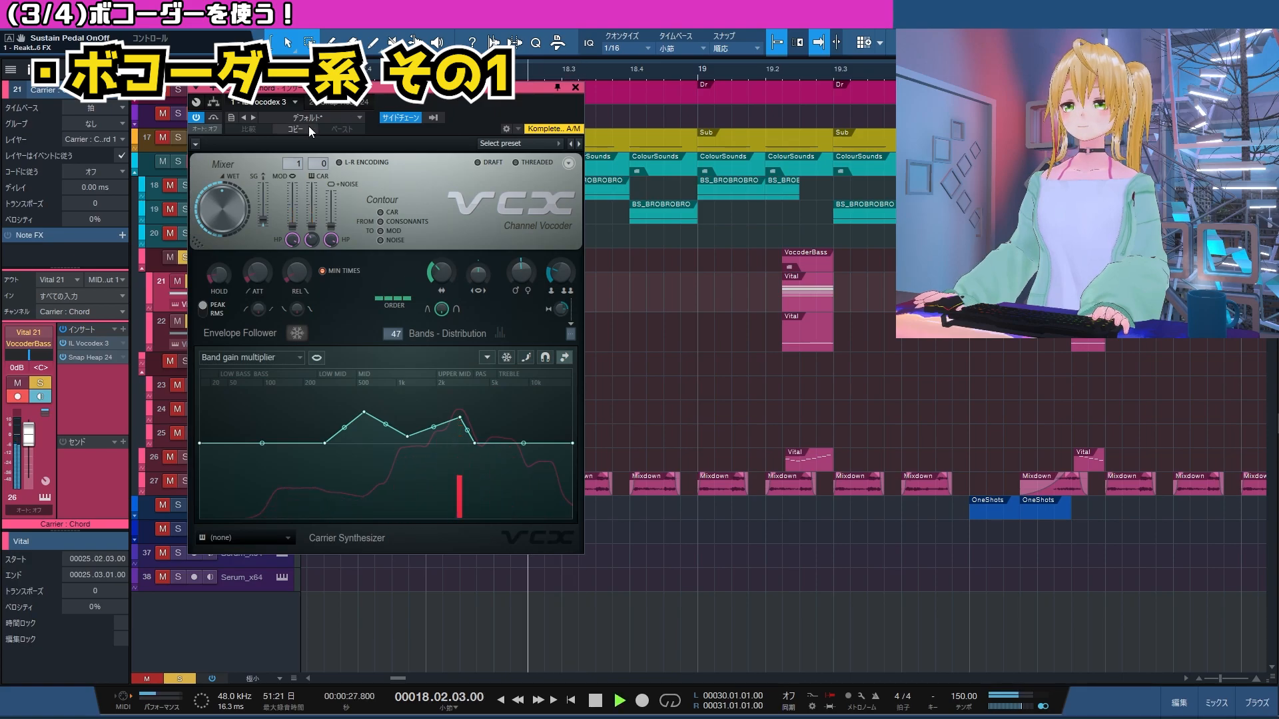
key("space")
key("space")
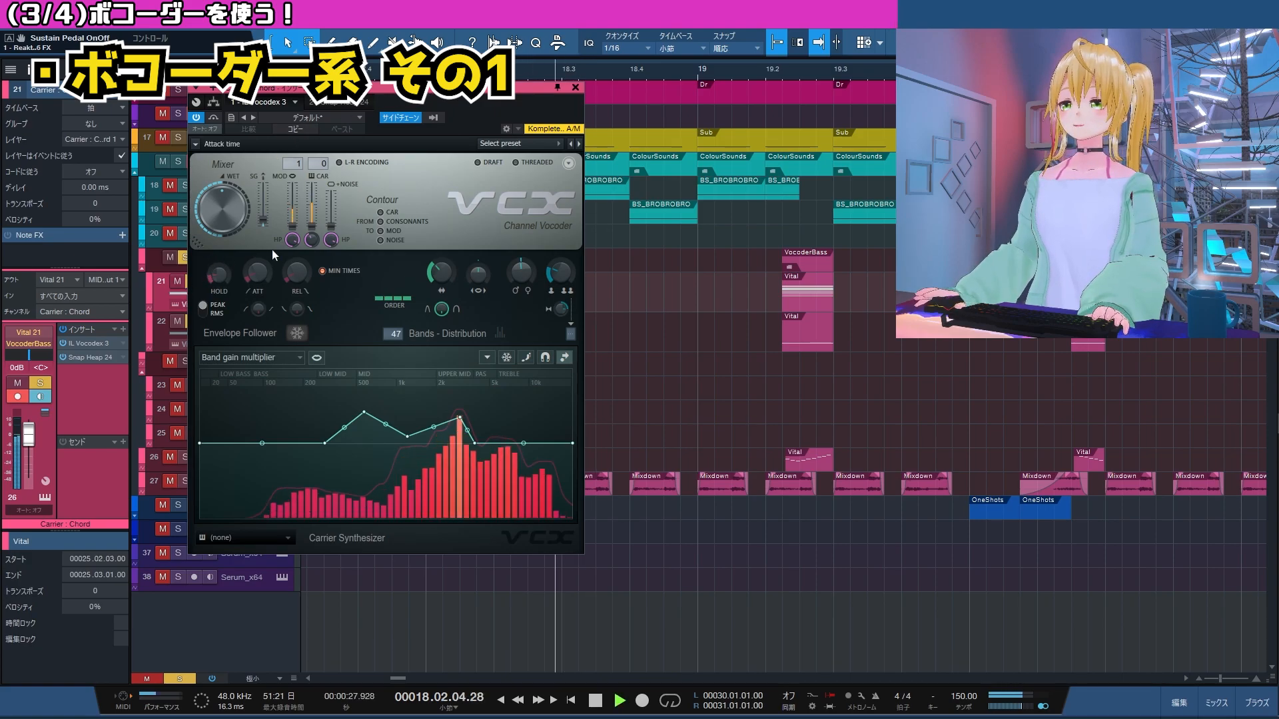
key("space")
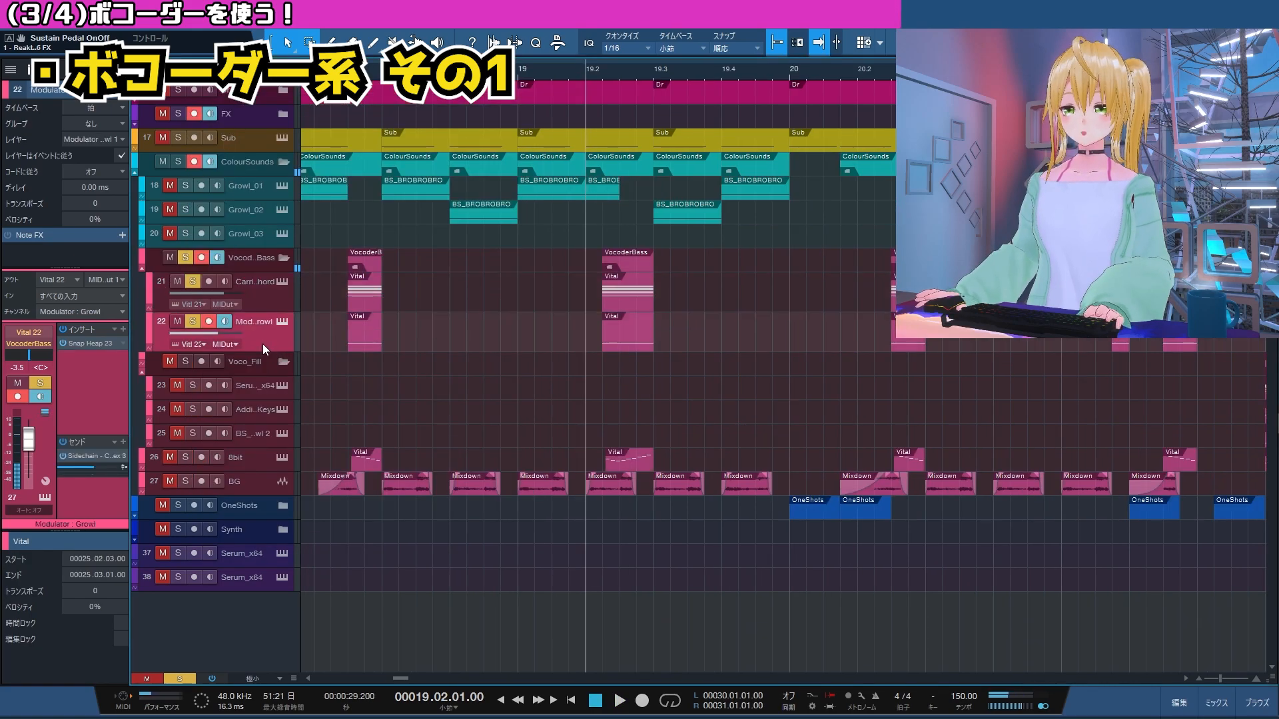
Show the automation lanes and examine the Macro 1 curve on the growl modulator track around the VocoderBass clips.
key("a")
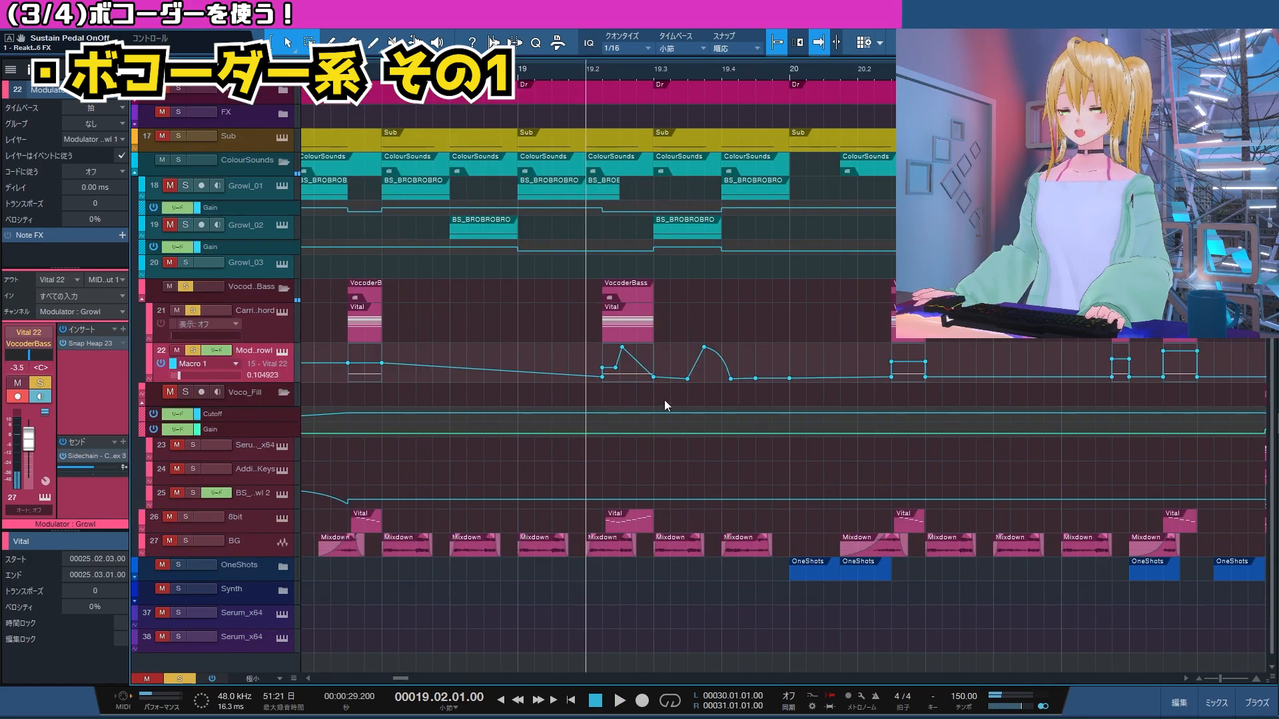
scroll(604, 400, "right", 1)
scroll(573, 413, "up", 2)
scroll(571, 411, "up", 3)
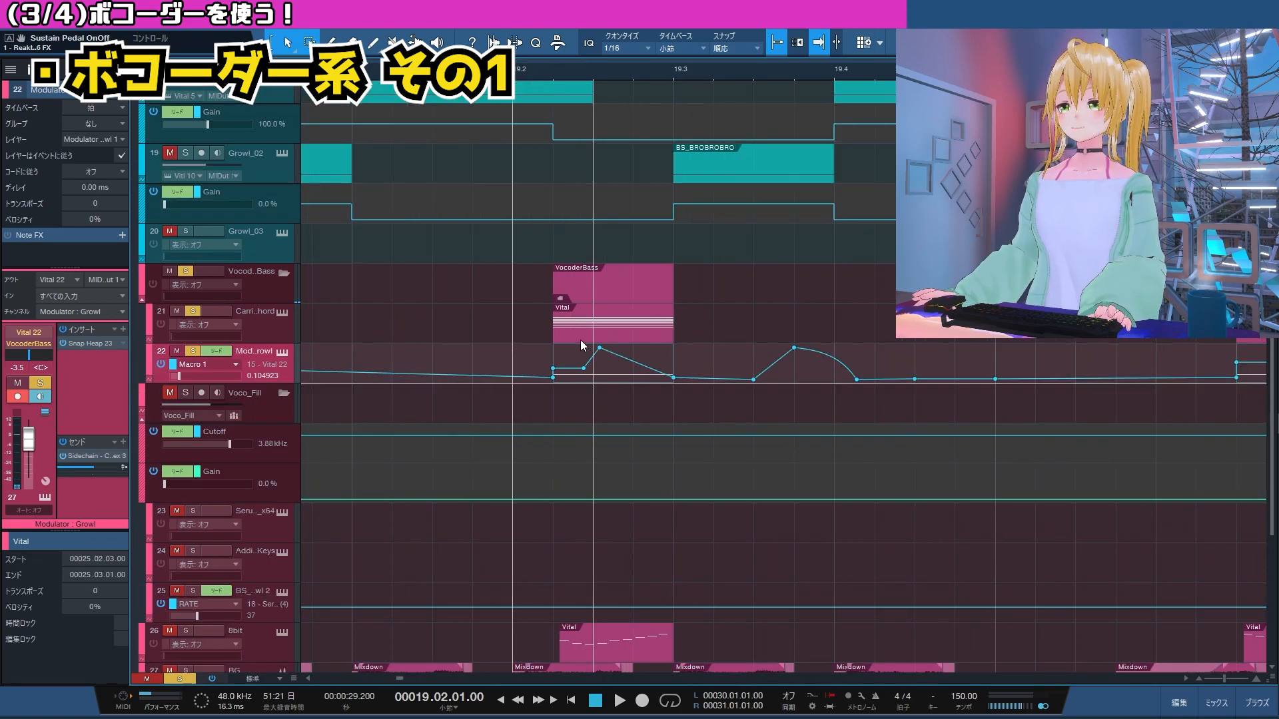
scroll(529, 372, "down", 3)
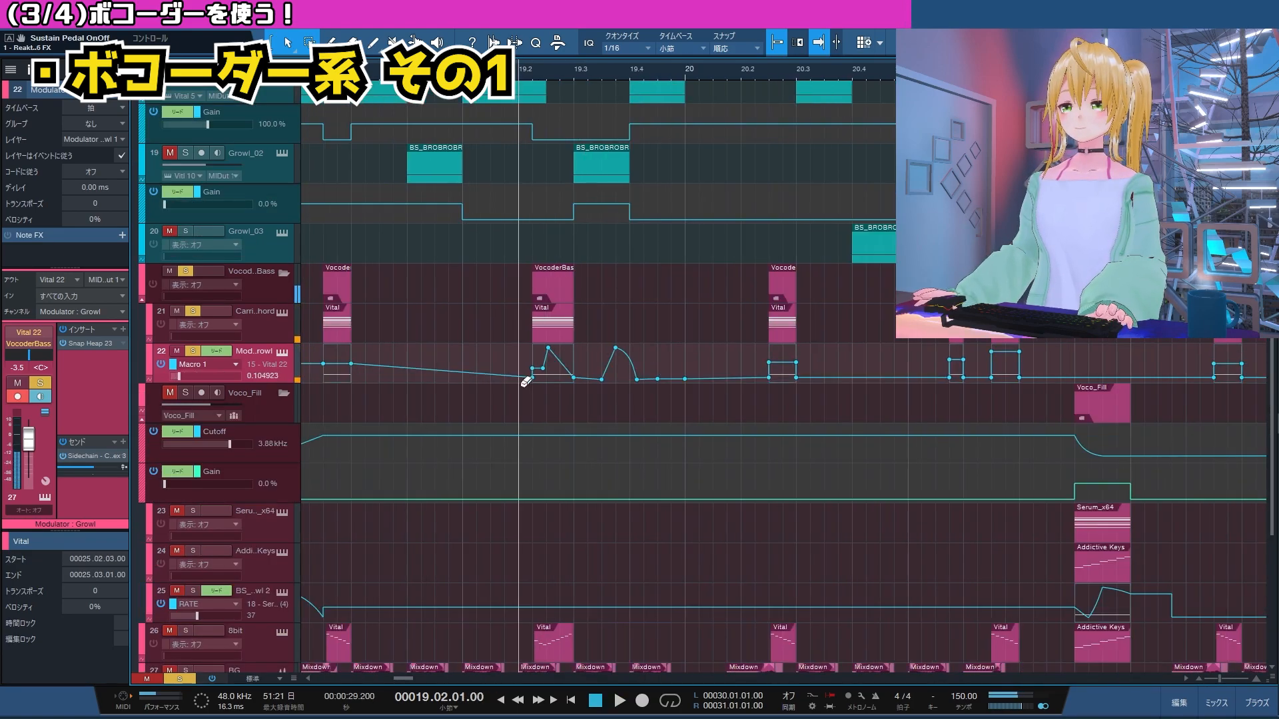
left_click(341, 250)
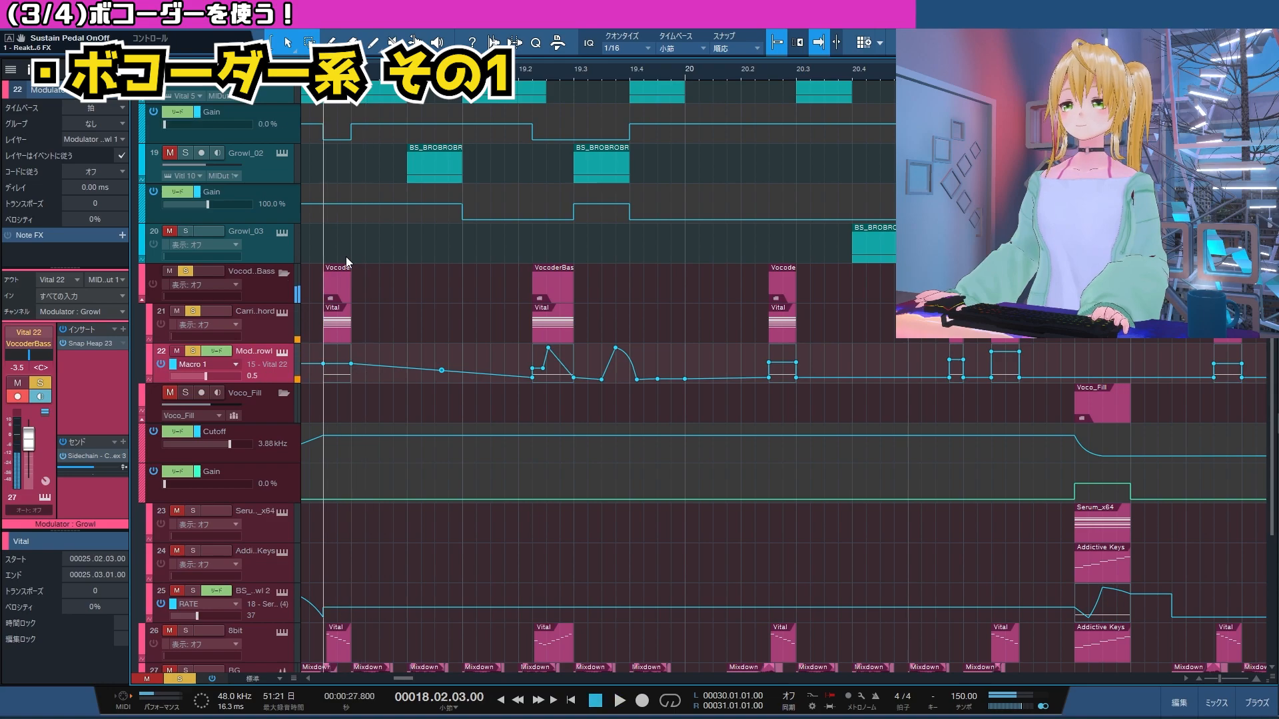
Inspect the arpeggio notes of the 8bit track's clip in bar 18 and audition that track in solo.
scroll(434, 421, "down", 1)
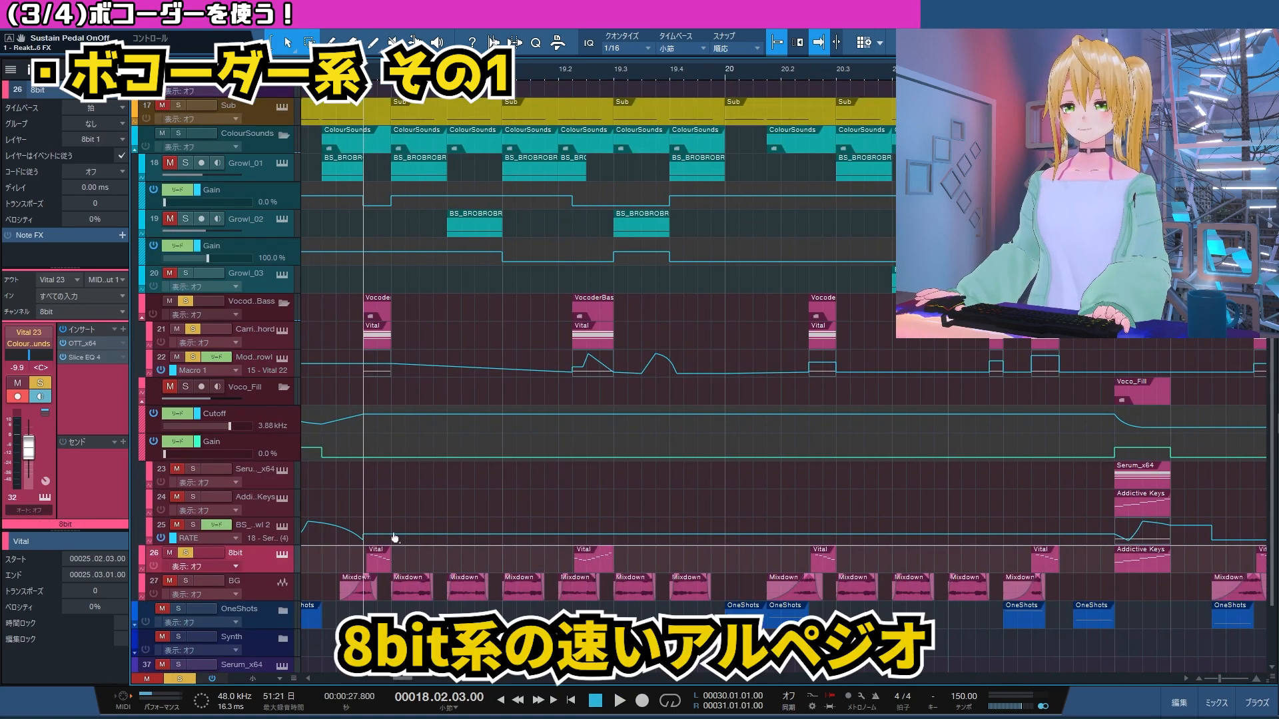
double_click(377, 562)
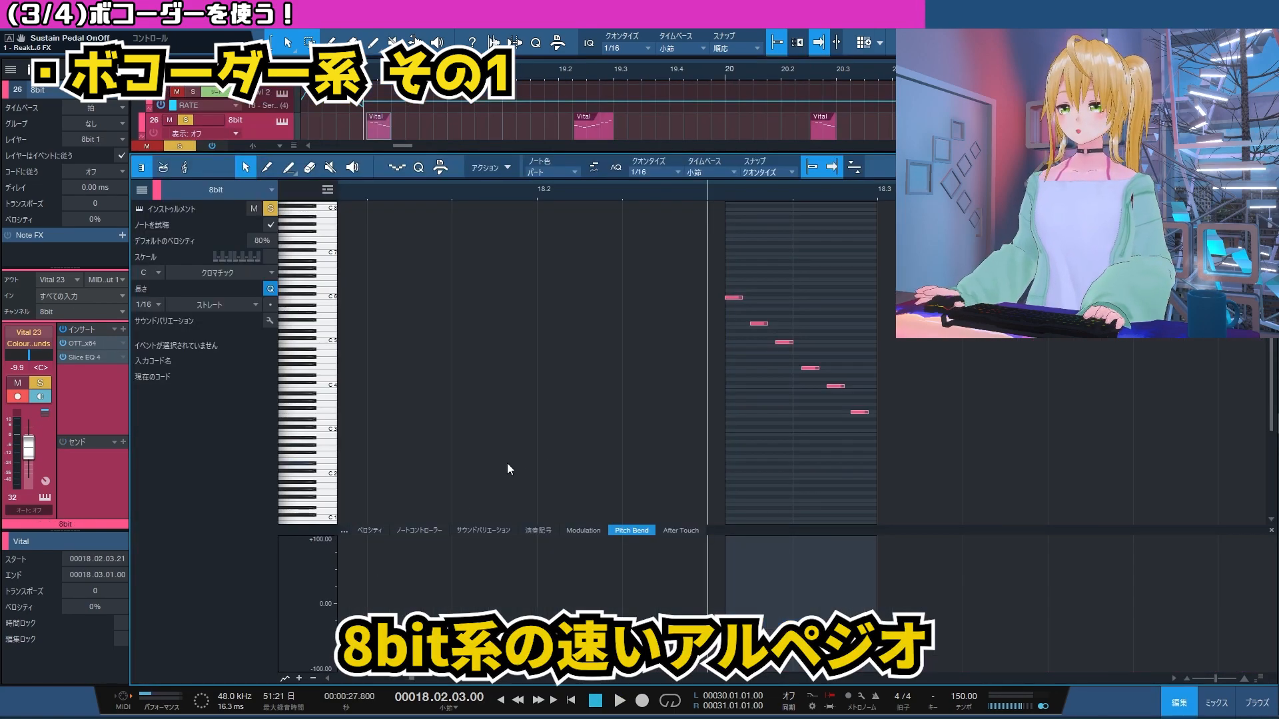
key("space")
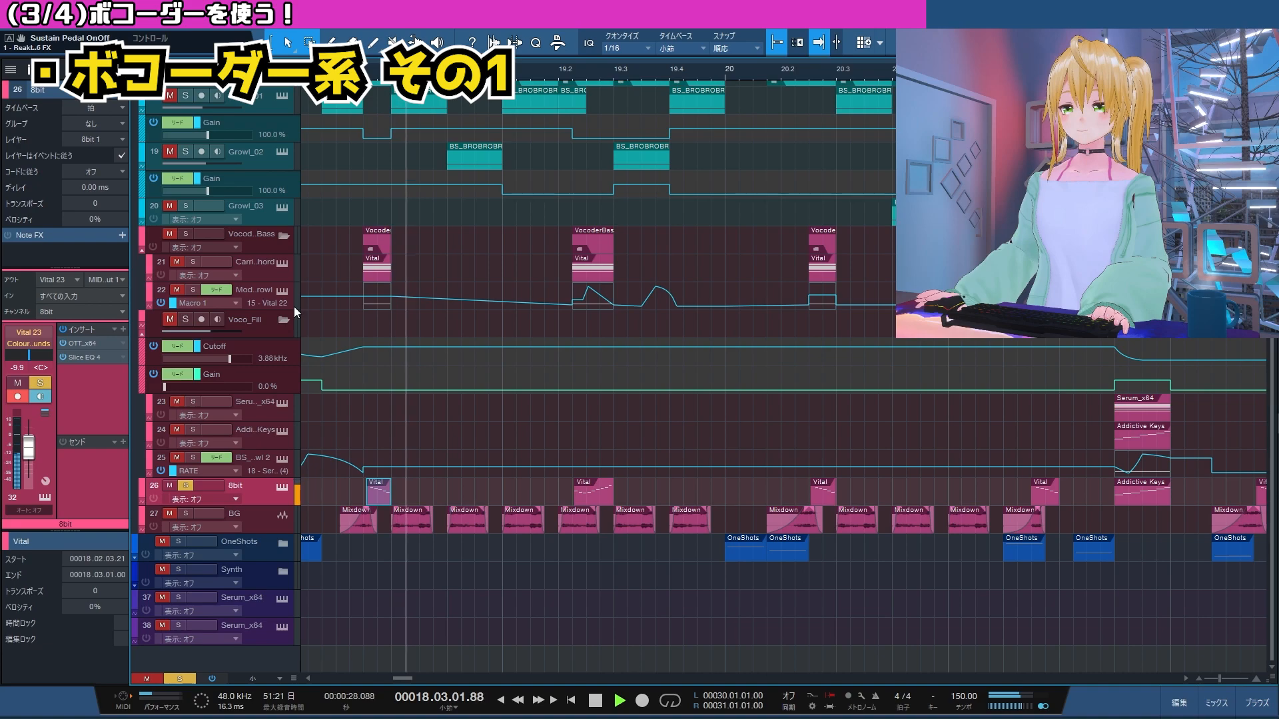
key("space")
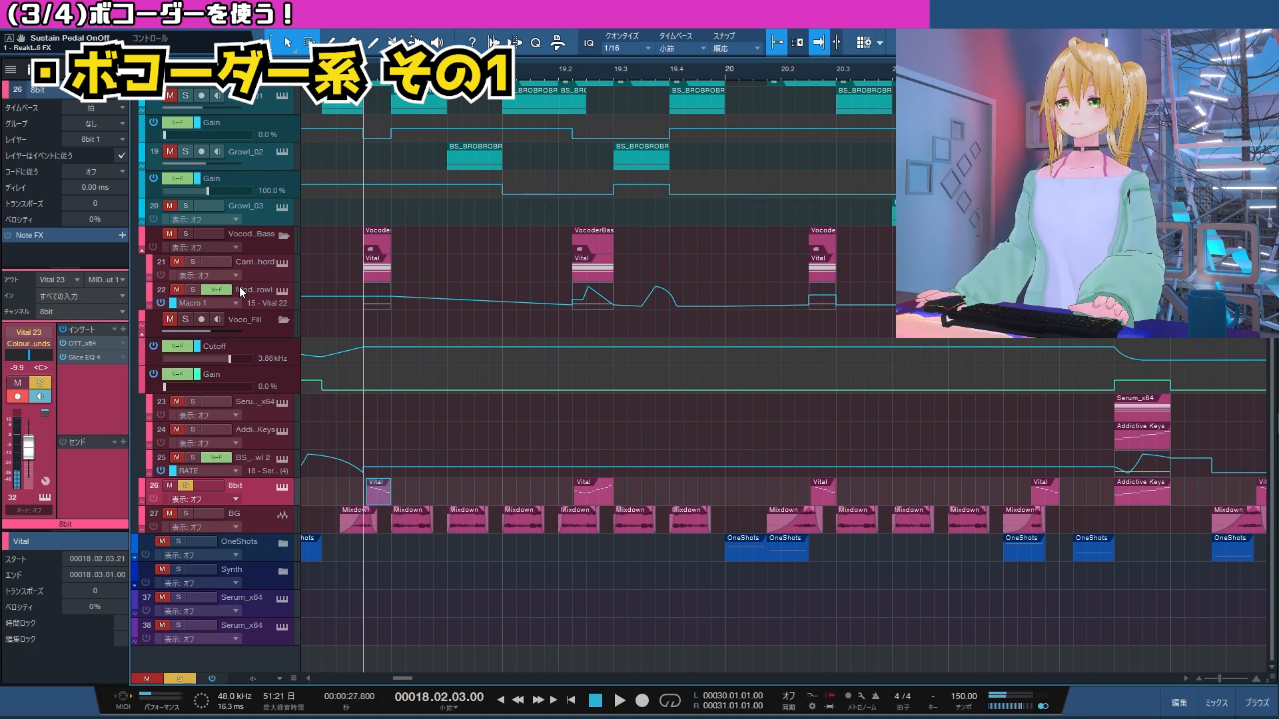
Solo the VocoderBass folder together with the 8bit track and play the layered clips in bars 18 and 19.
left_click(186, 233)
scroll(364, 351, "up", 1)
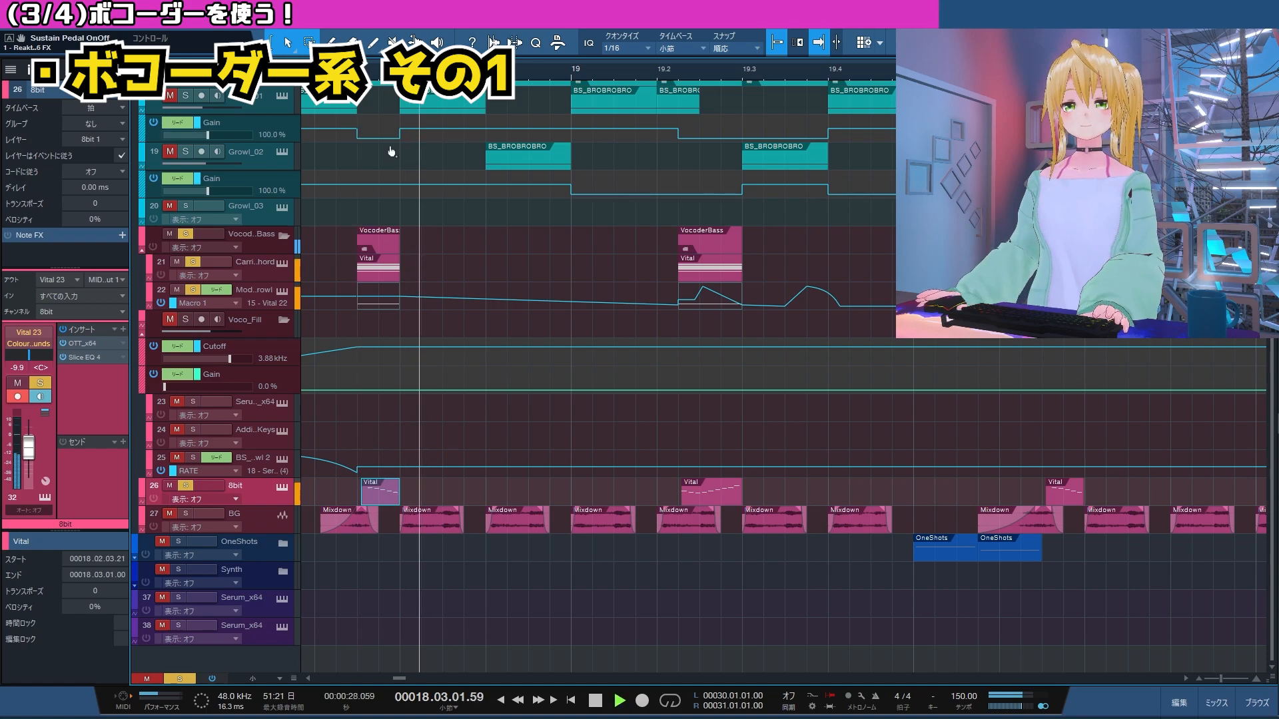
scroll(570, 281, "right", 2)
left_click(578, 73)
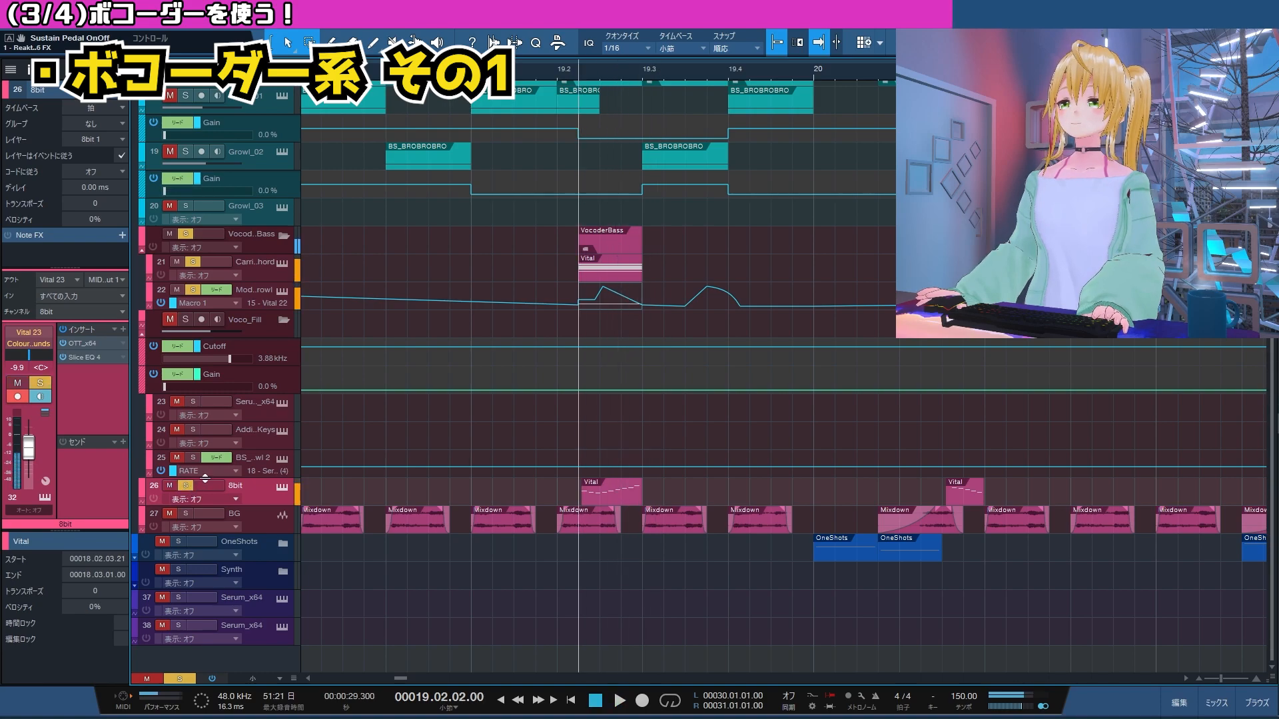
Hide the automation lanes, place the playhead at 21.4 where the Voco_Fill clips start, and solo the Voco_Fill folder.
scroll(466, 424, "down", 4)
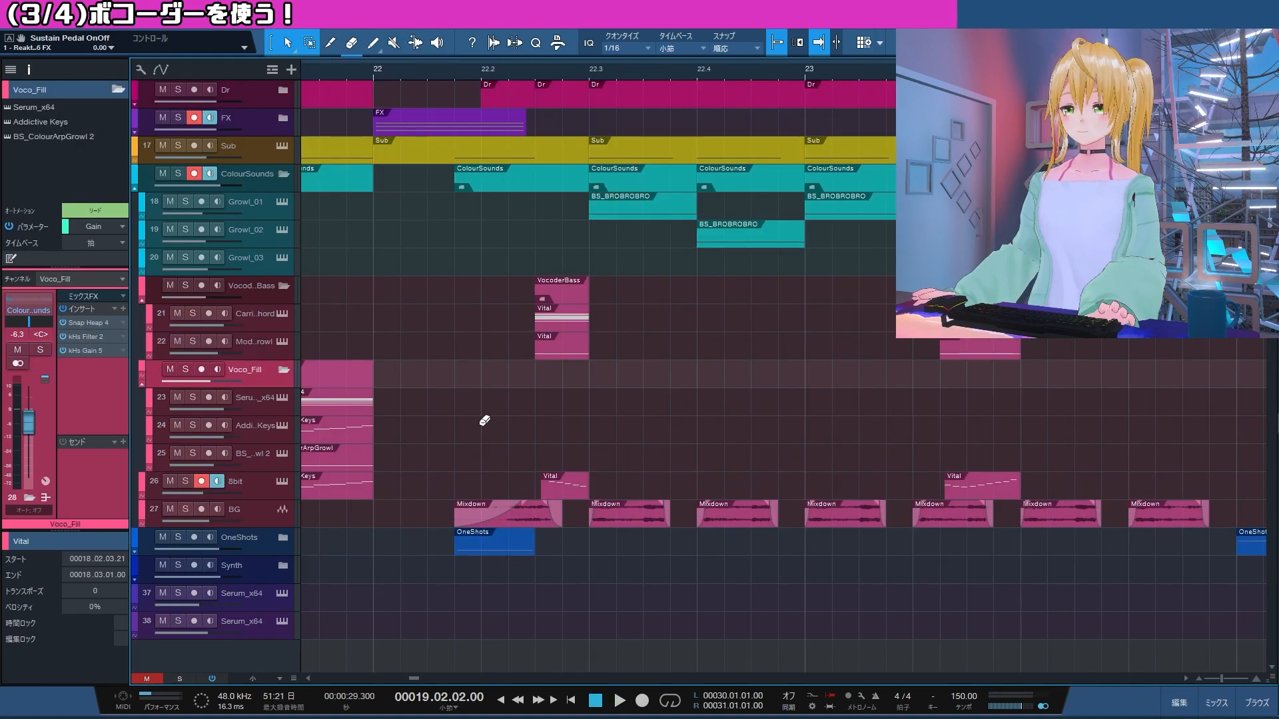
scroll(417, 429, "left", 3)
key("1")
left_click(405, 69)
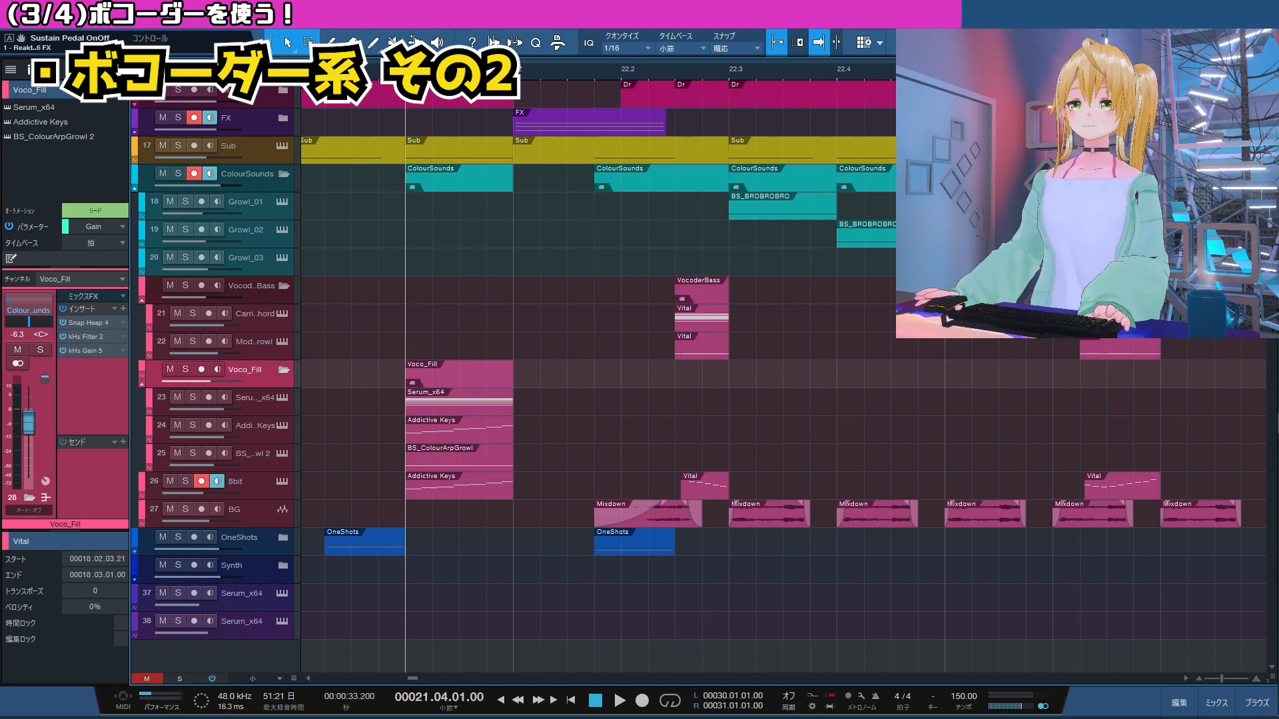
left_click(186, 369)
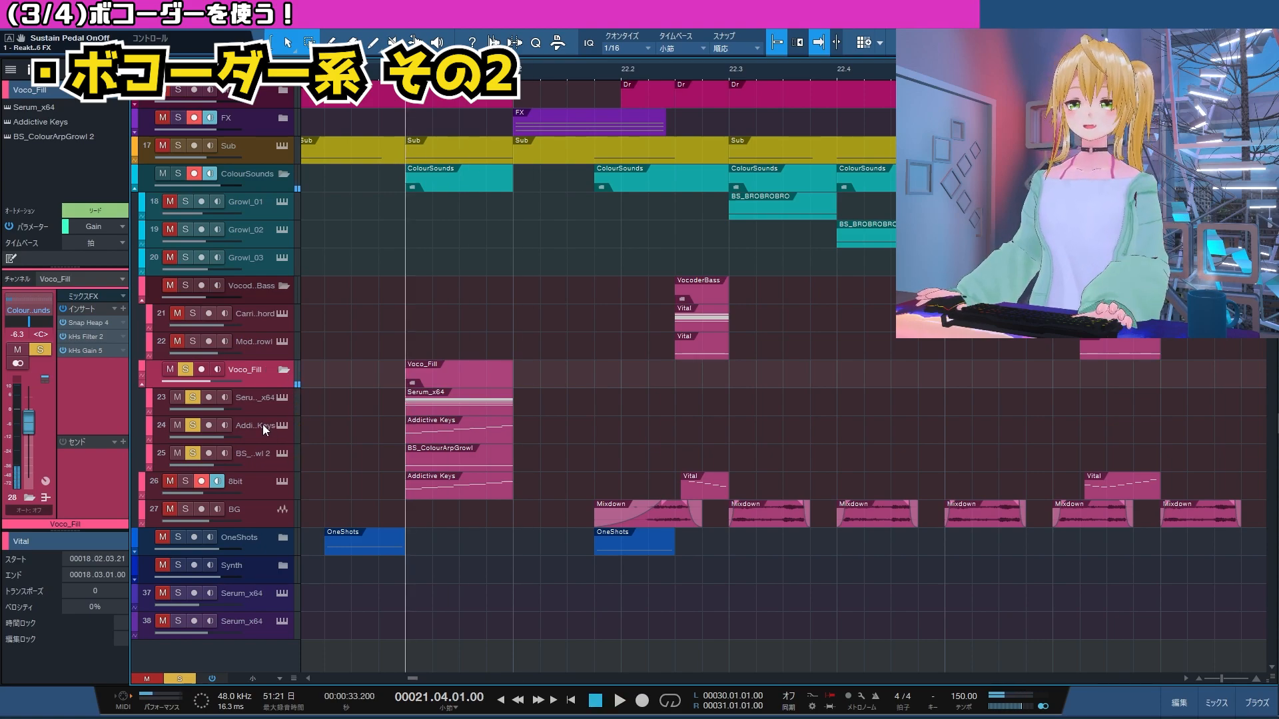
Solo the BS_ColourArpGrowl 2 track, review its Serum patch BS_Collision, and close the instrument.
left_click(252, 452)
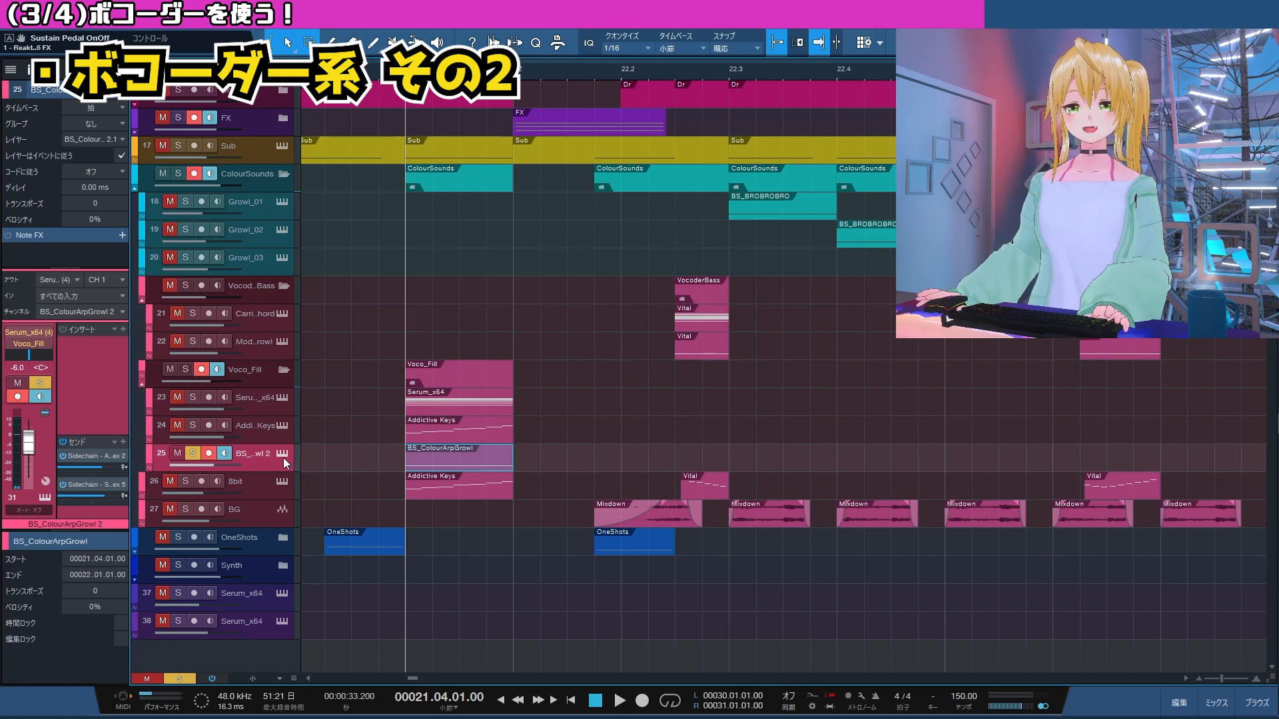
left_click(283, 455)
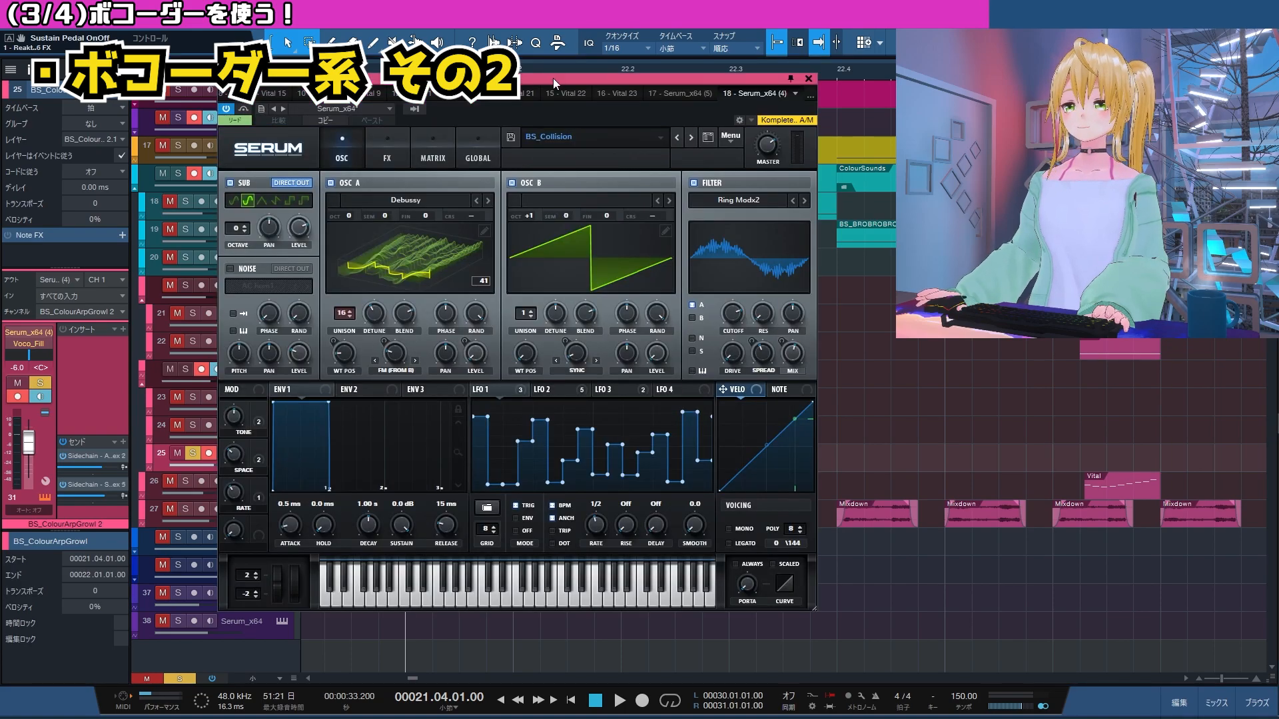
left_click_drag(553, 78, 469, 85)
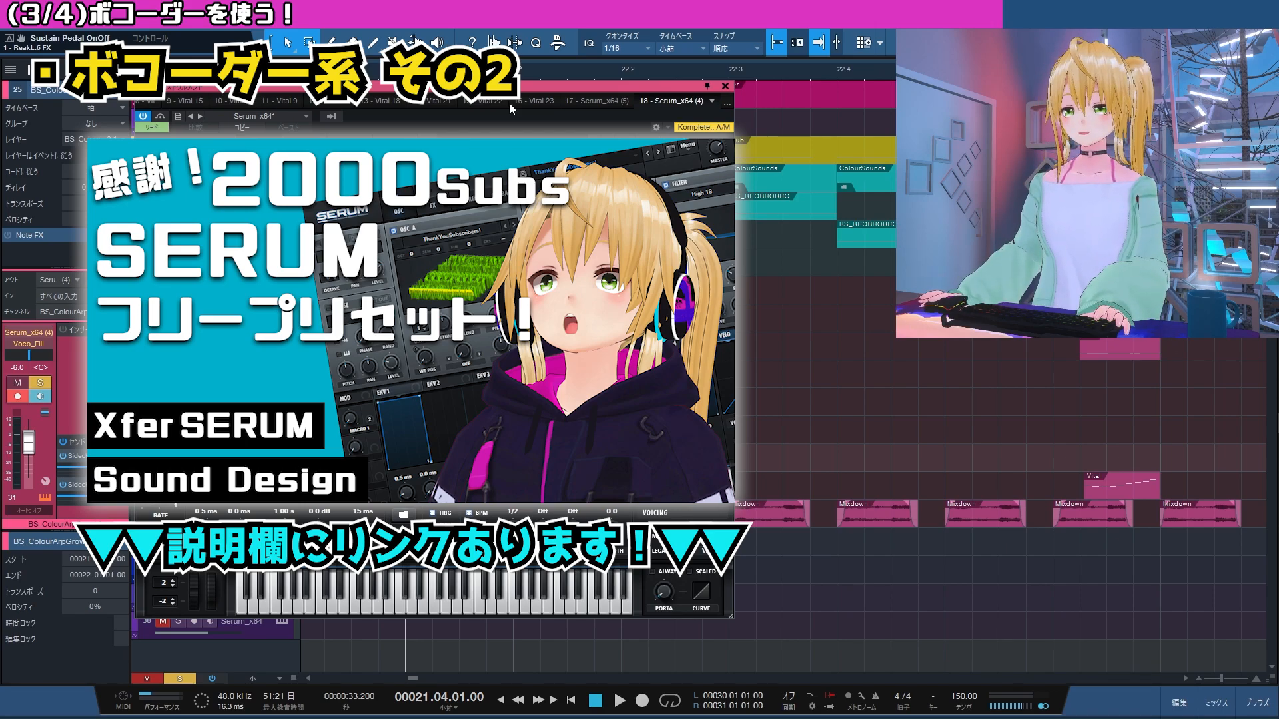
left_click(725, 86)
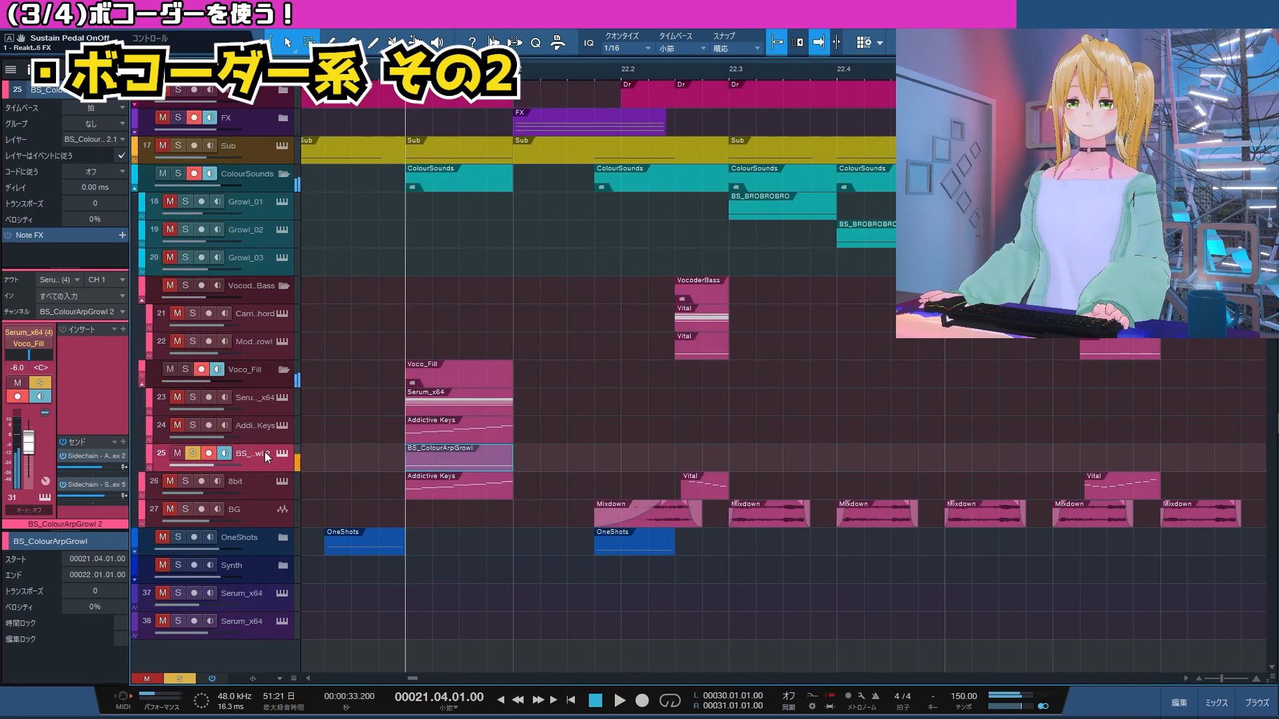
Move the solo from the BS_ColourArpGrowl 2 track to the Serum_x64 track in the Voco_Fill folder.
left_click(259, 407)
left_click(193, 456)
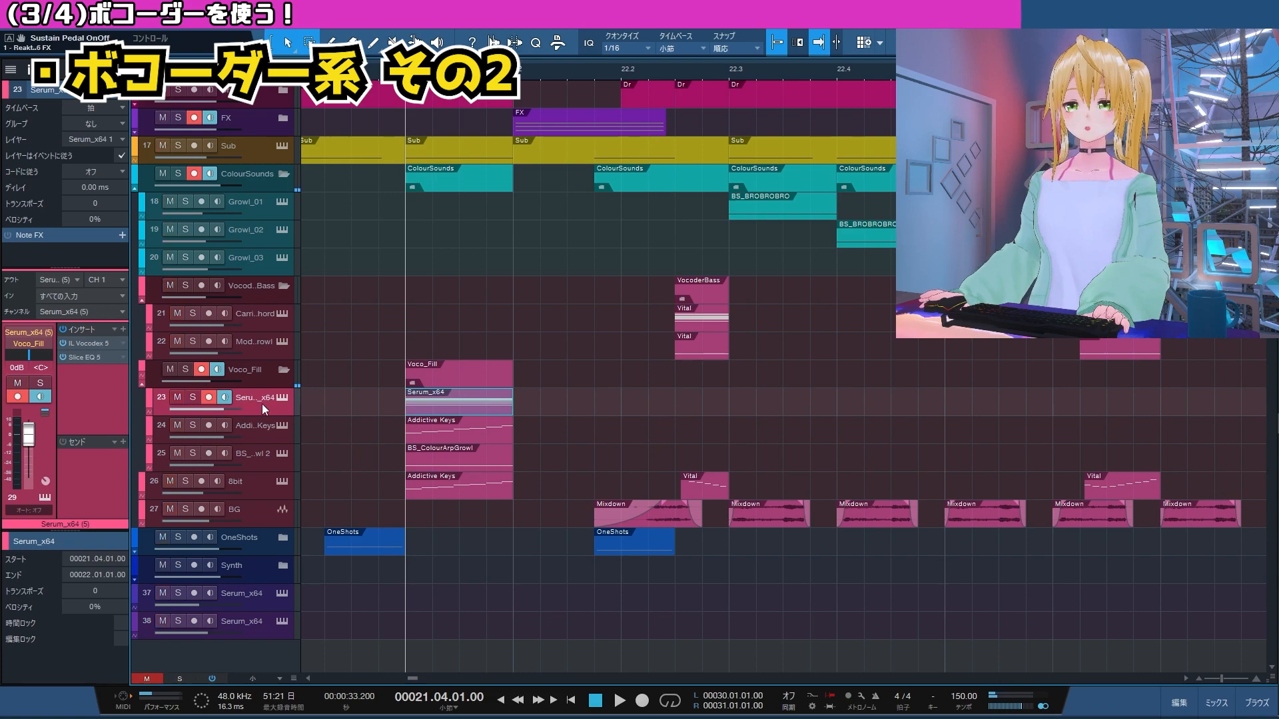
left_click(197, 397)
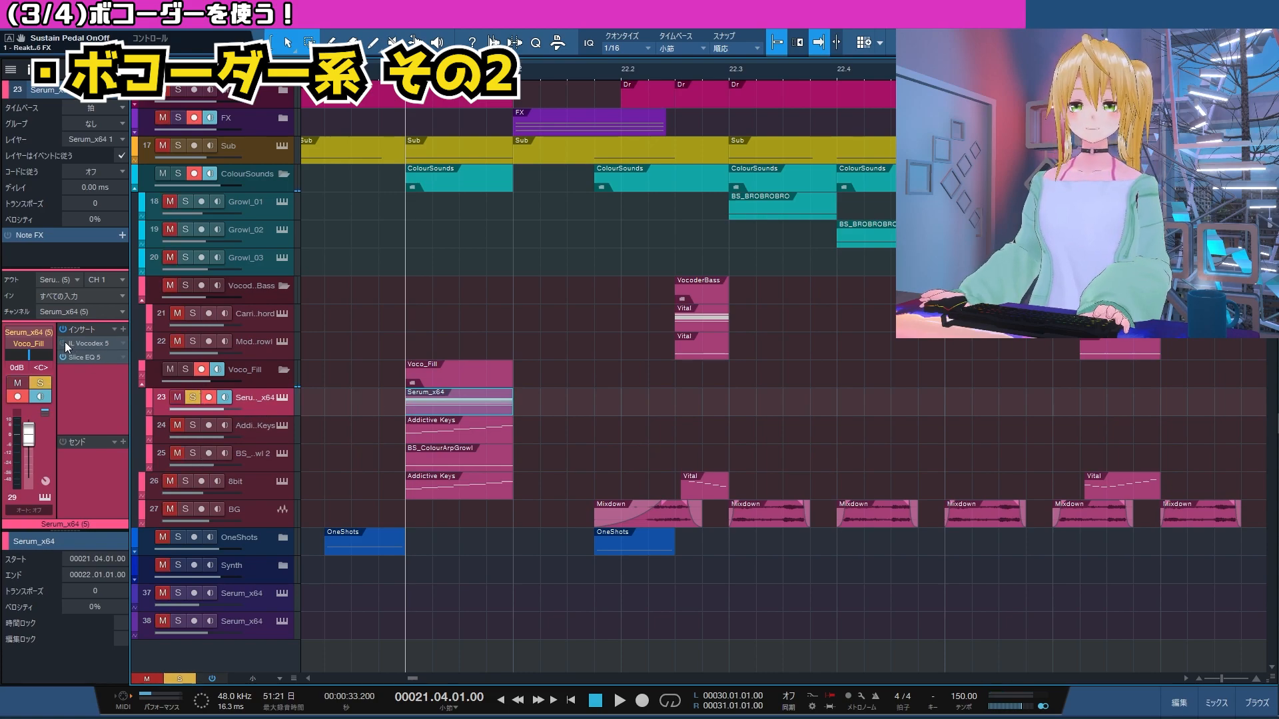
Review the Init patch in the Serum instrument of the Voco_Fill folder's Serum_x64 track and close the instrument.
left_click(279, 398)
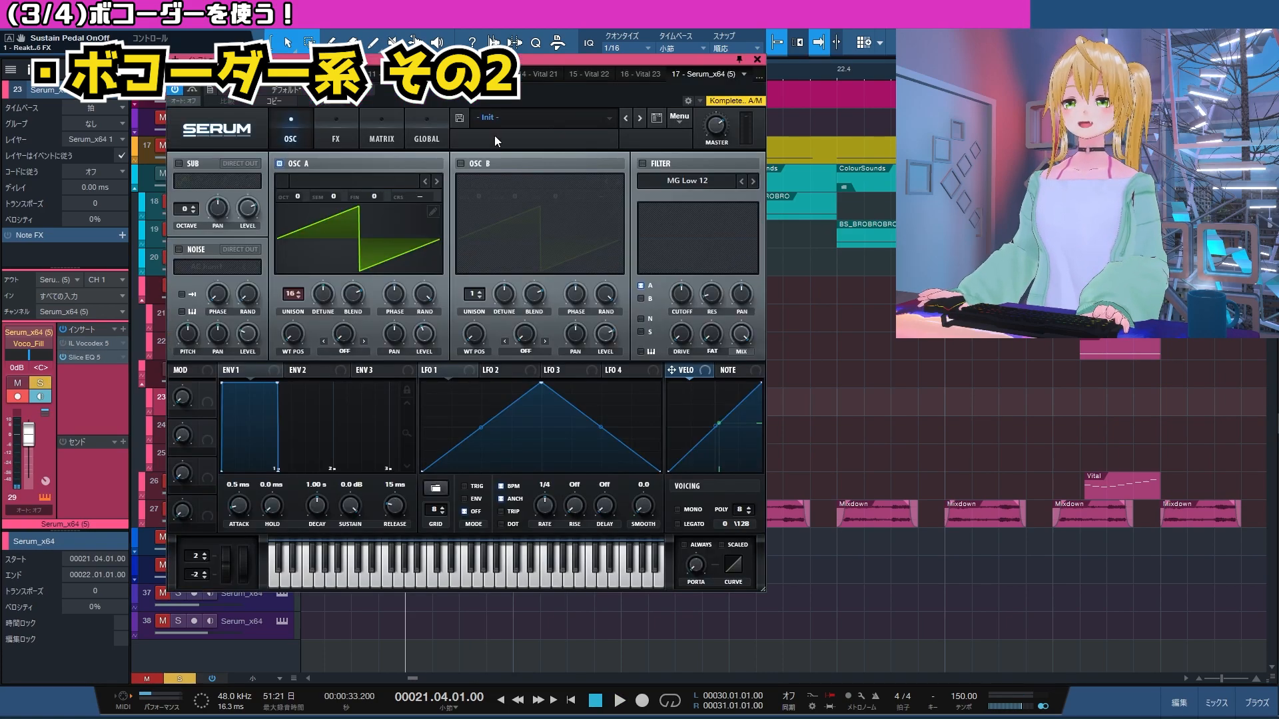
left_click(757, 59)
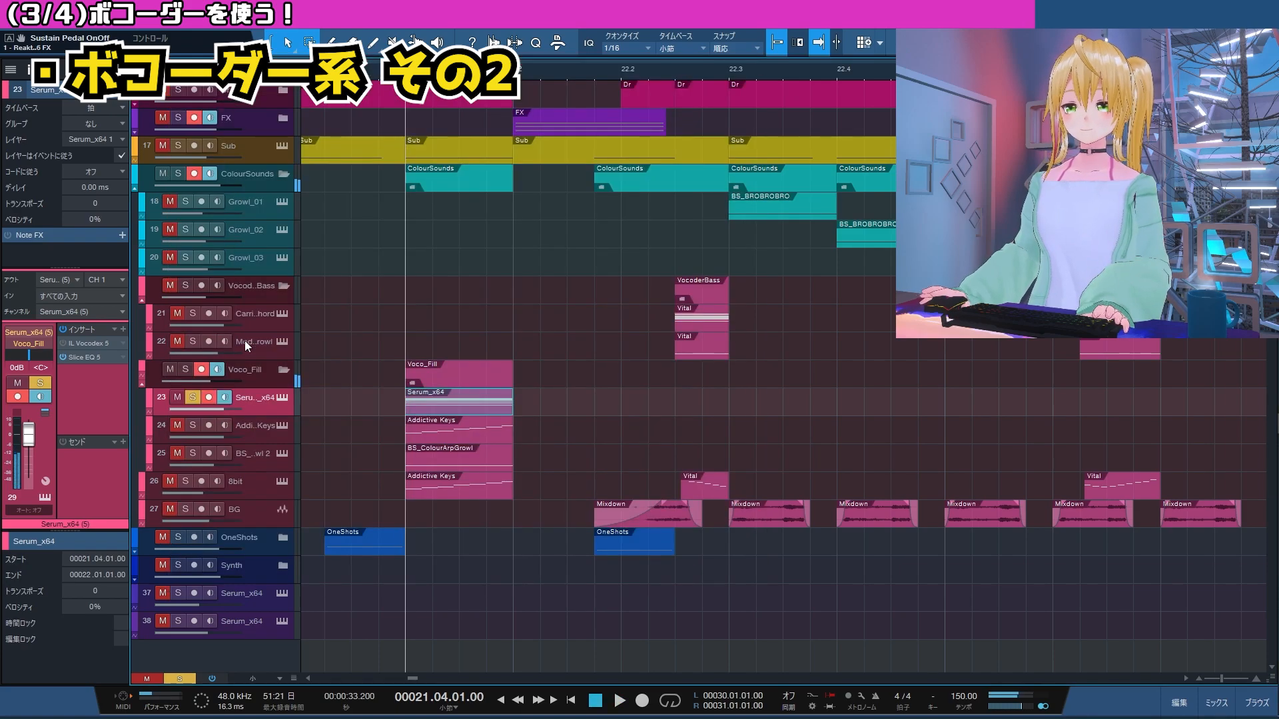
Add the BS_ColourArpGrowl 2 track to the Serum_x64 solo and play the two layers from 21.4.
left_click(193, 453)
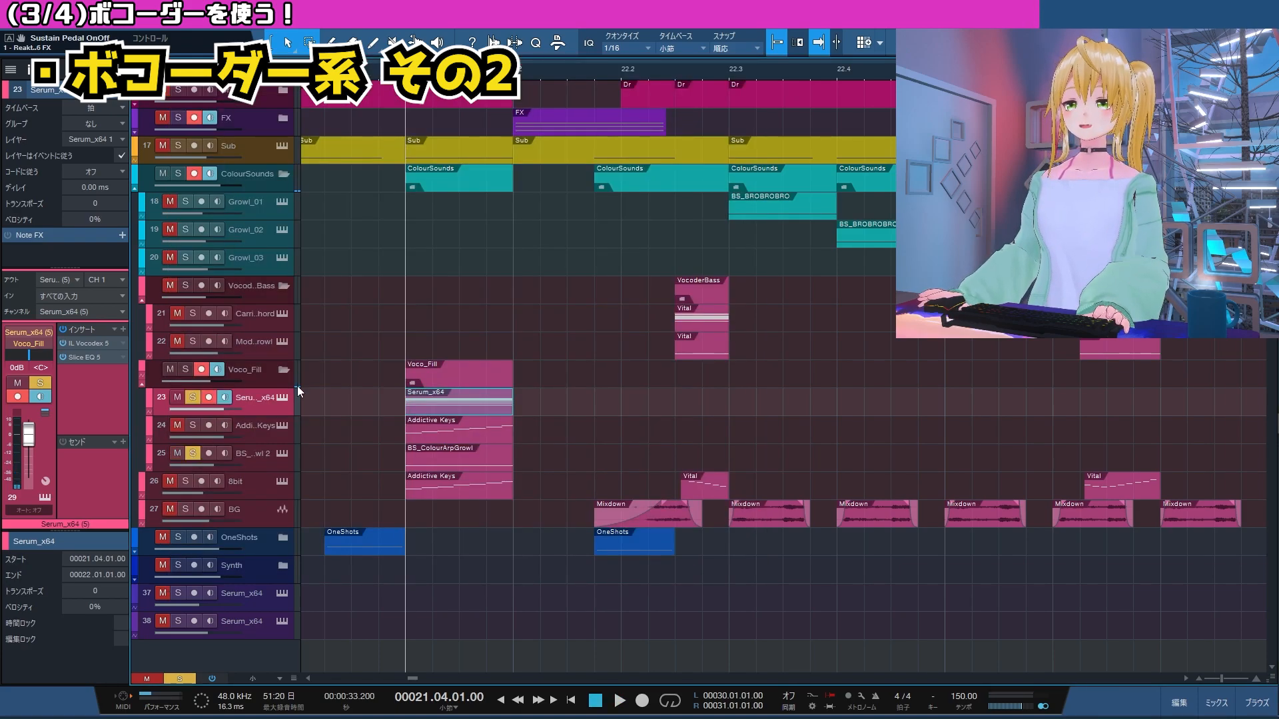
key("space")
key("space")
key("space")
key("space")
key("space")
key("space")
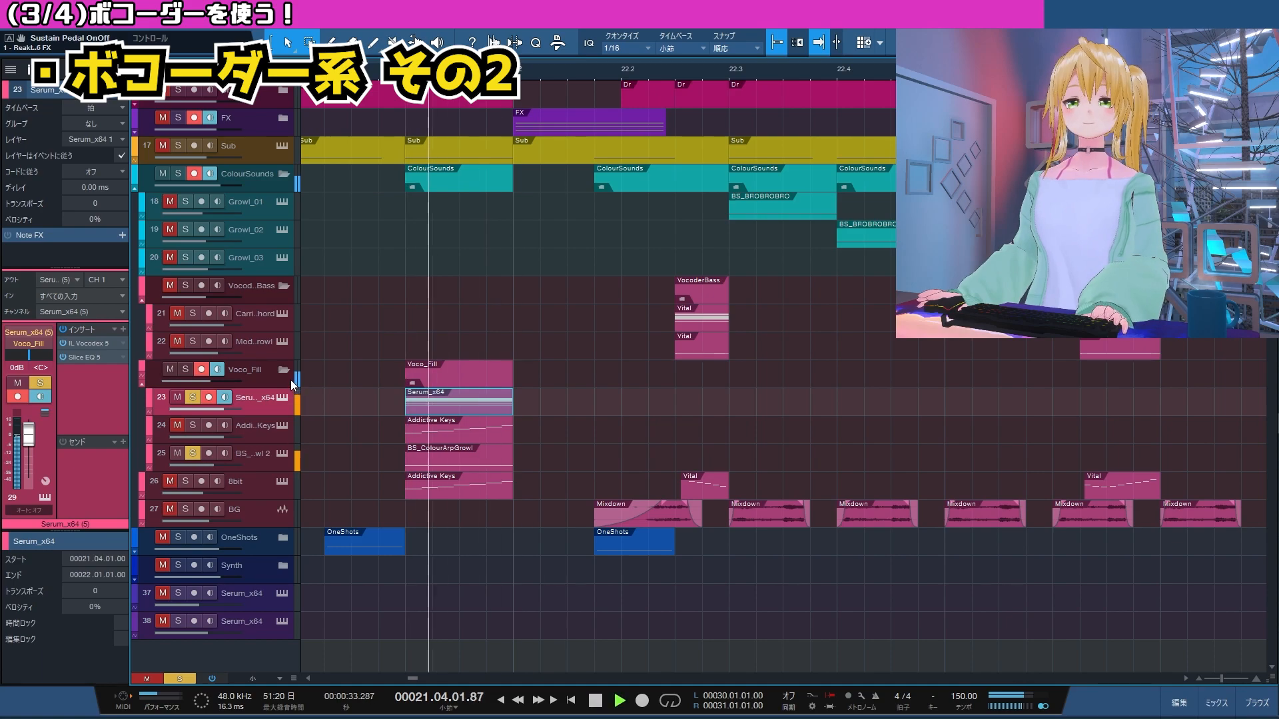
key("space")
key("space")
Move the solo from the Serum_x64 track to Addictive Keys and play it with BS_ColourArpGrowl 2 from 21.4.
left_click(192, 397)
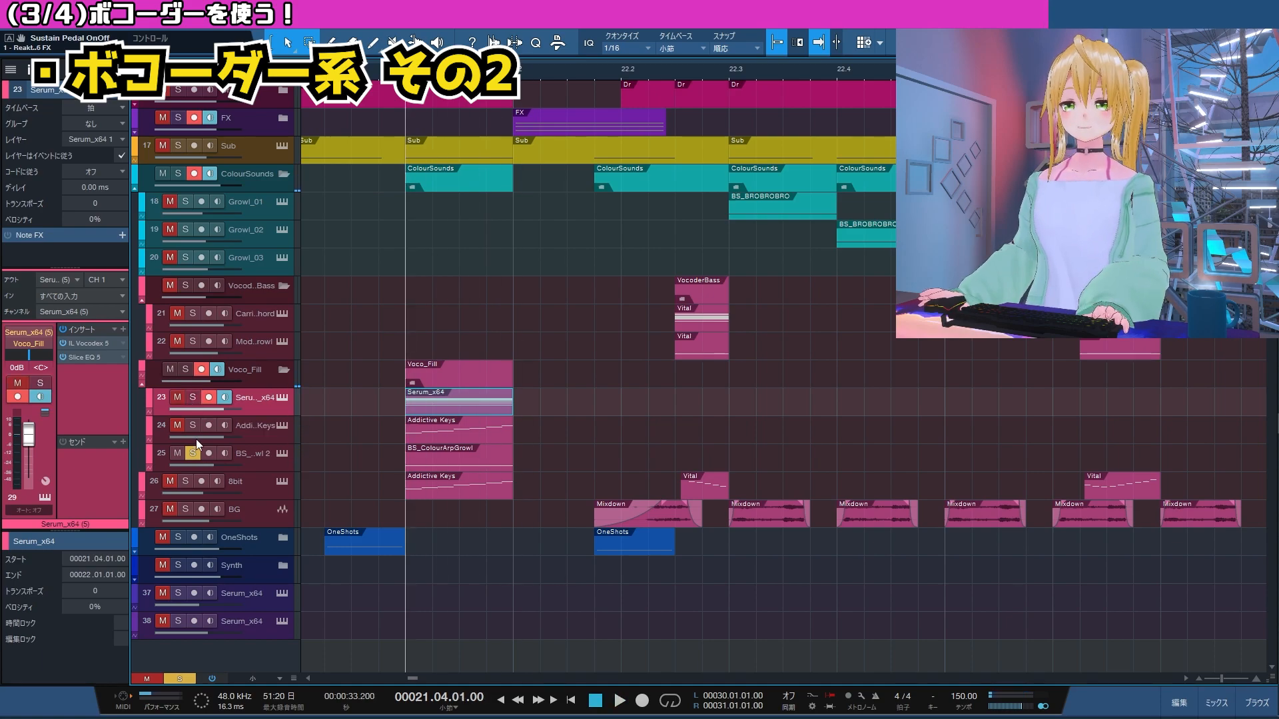
left_click(250, 435)
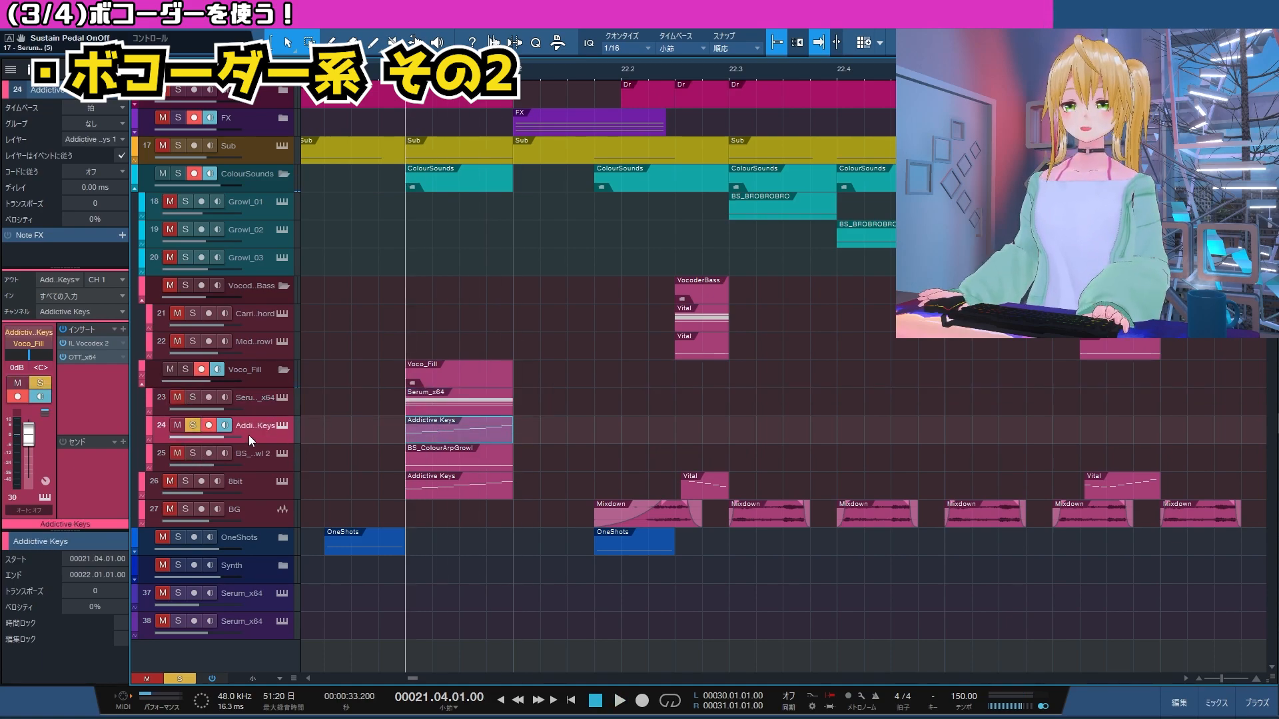
left_click(193, 454)
key("space")
key("space")
key("space")
key("space")
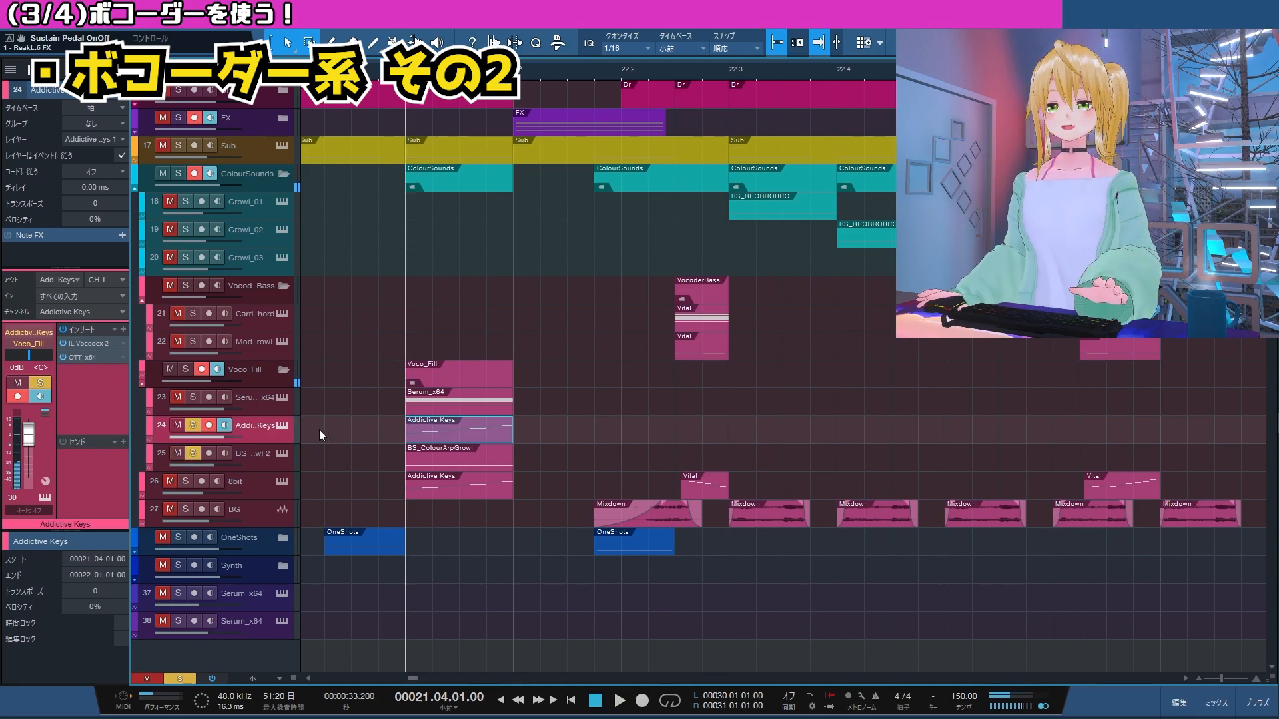
key("space")
key("space")
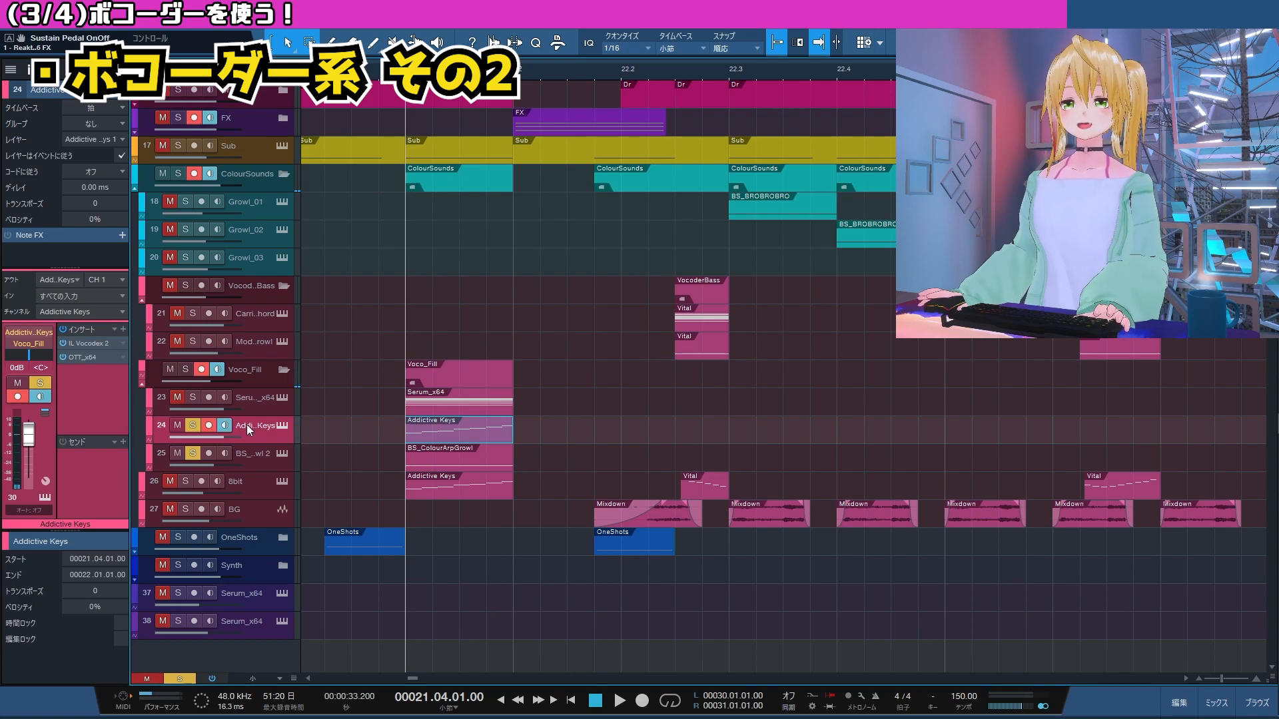
Review the Studio Grand instrument on the Addictive Keys track, play its clip, and close the instrument.
left_click(283, 426)
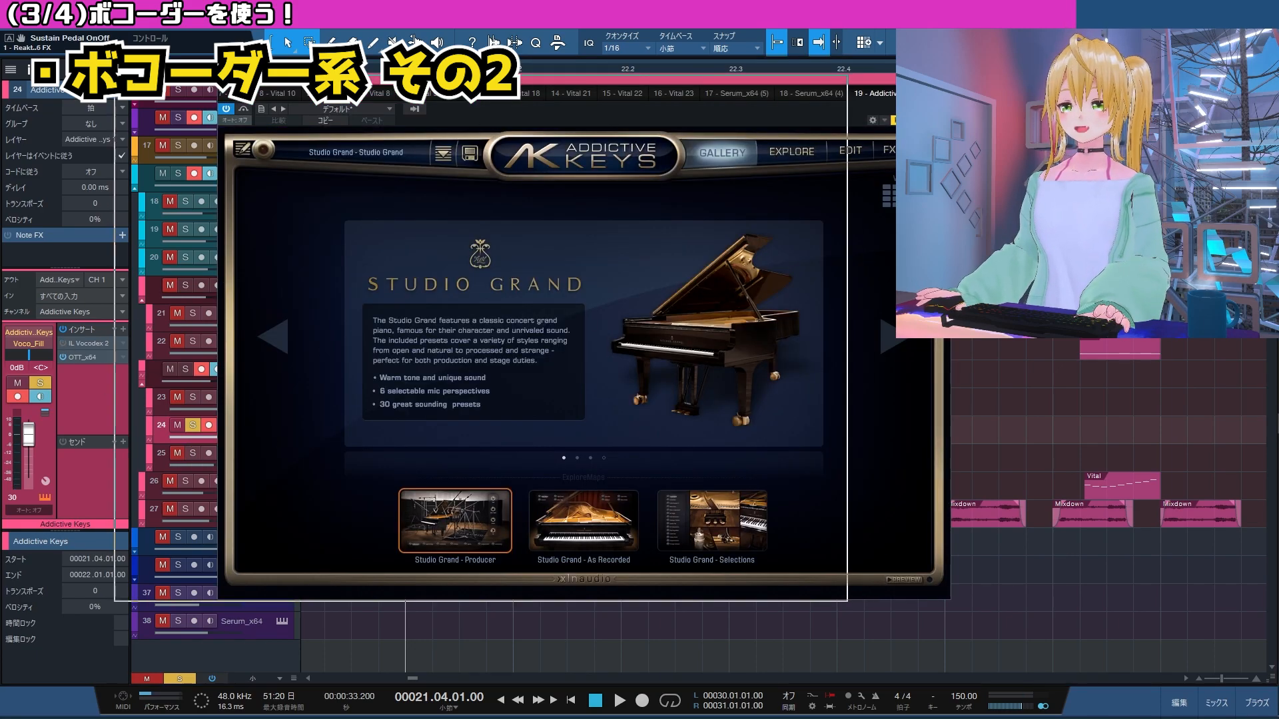
key("space")
key("space")
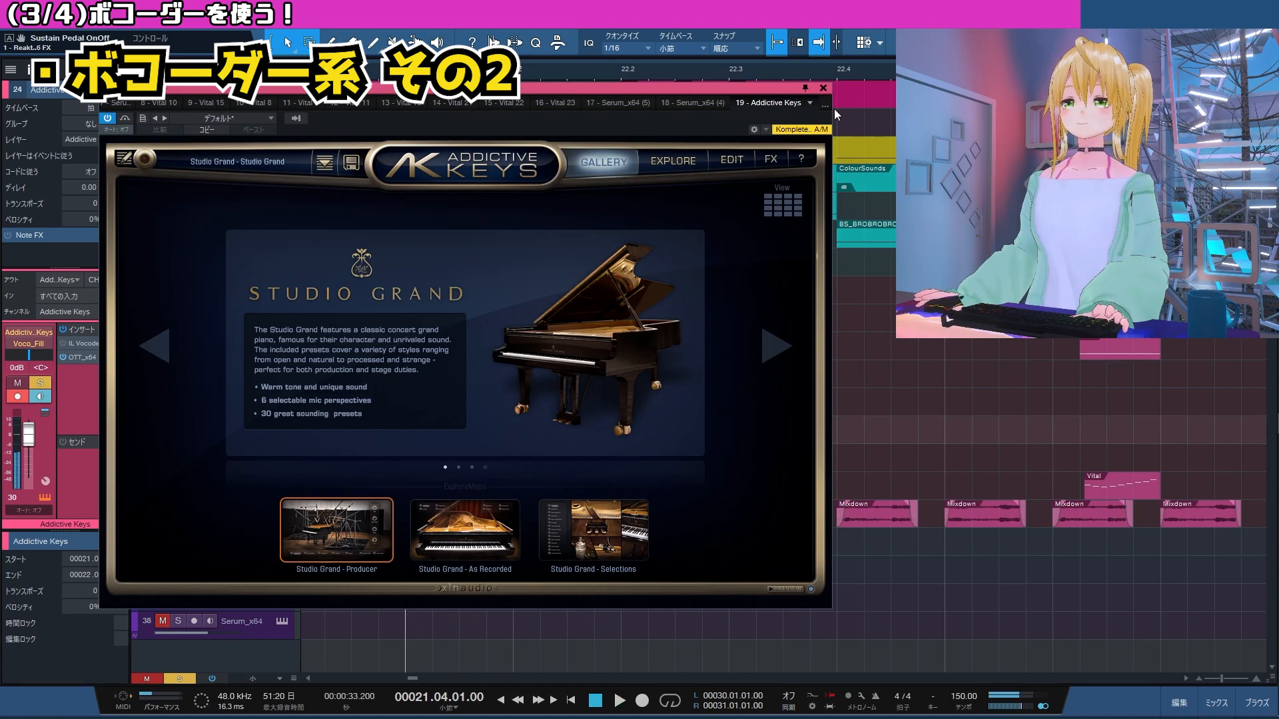
left_click(825, 89)
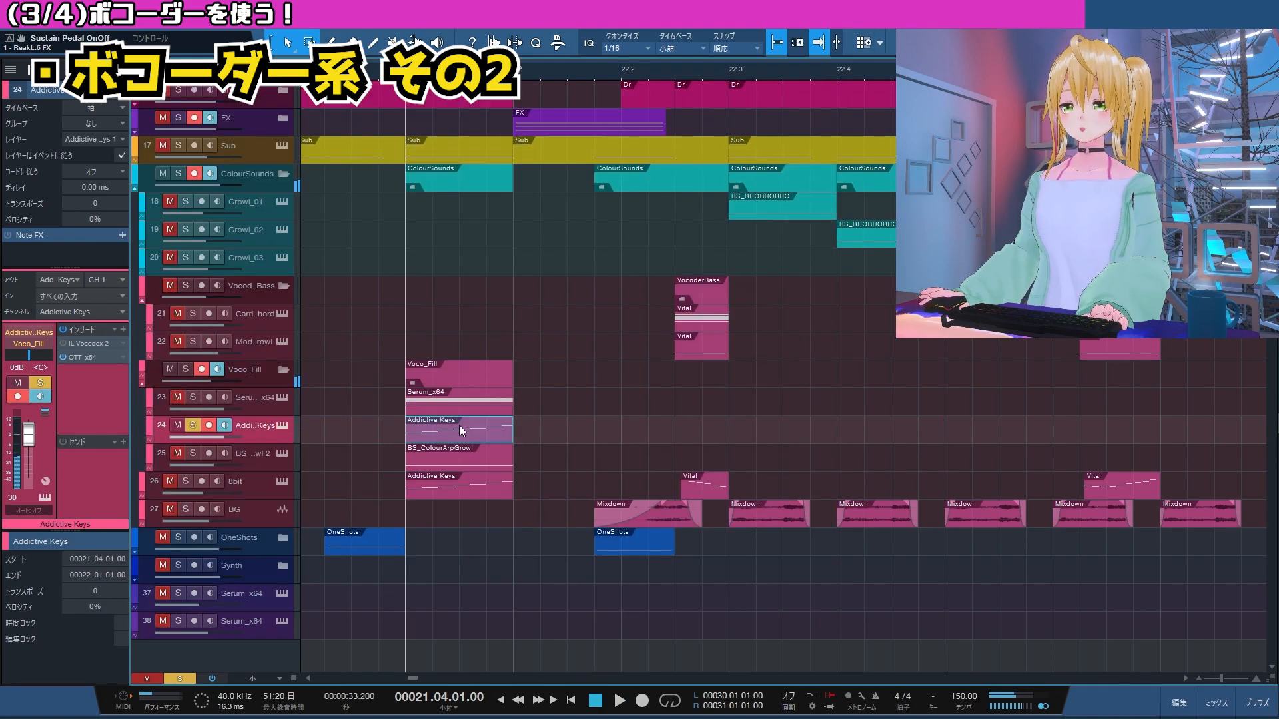
Examine the notes of the Addictive Keys clip at 21.4 in the note editor, play it, and close the editor.
double_click(457, 427)
scroll(737, 405, "right", 4)
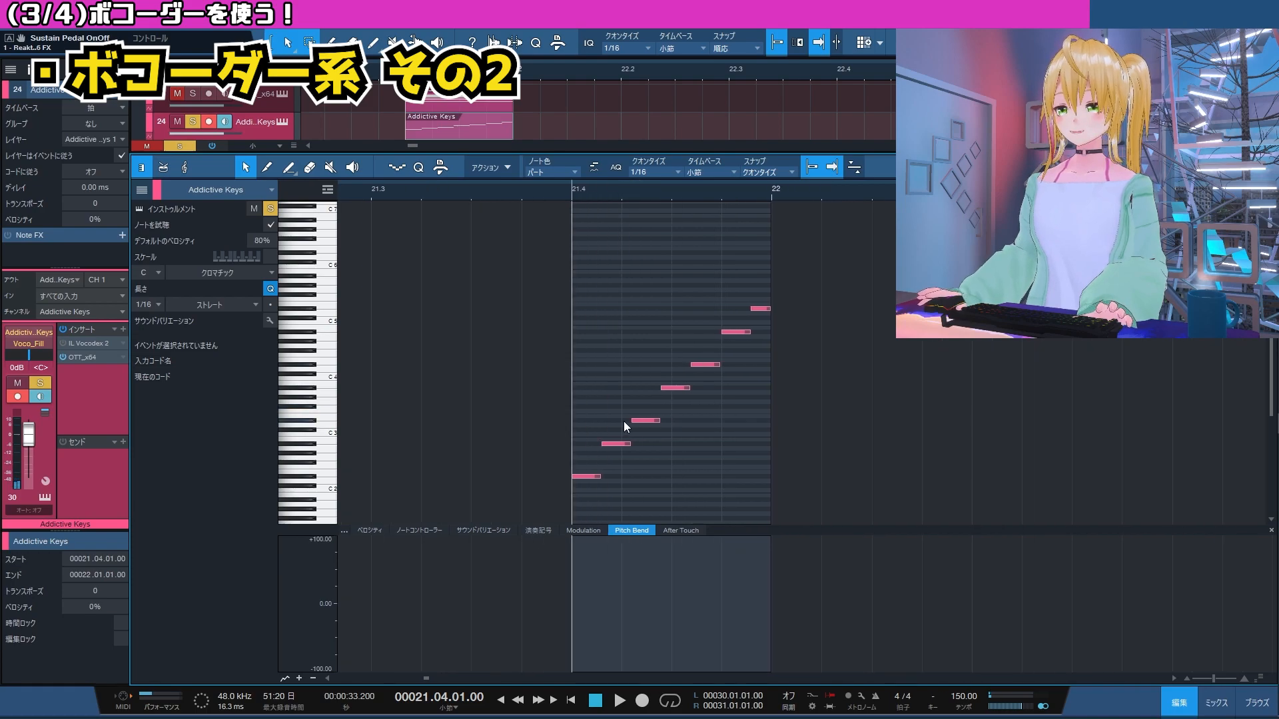
left_click(616, 444)
left_click(645, 421)
left_click(681, 388)
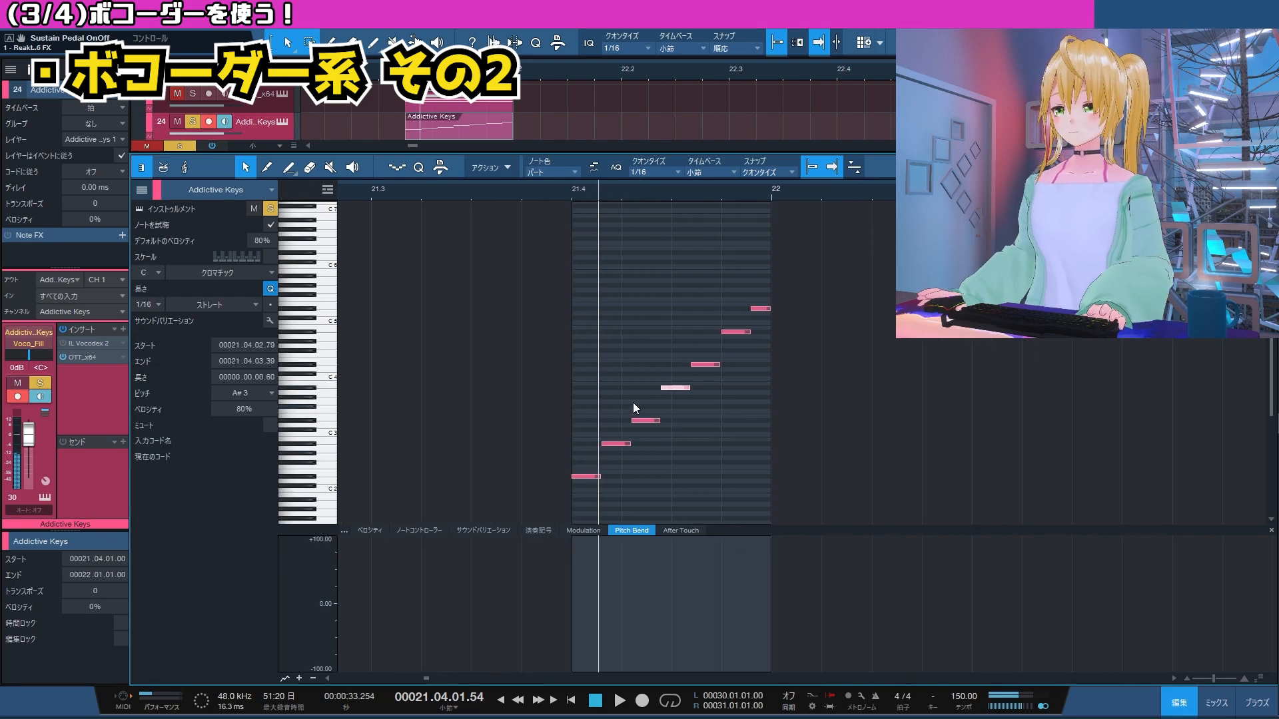
key("F2")
key("space")
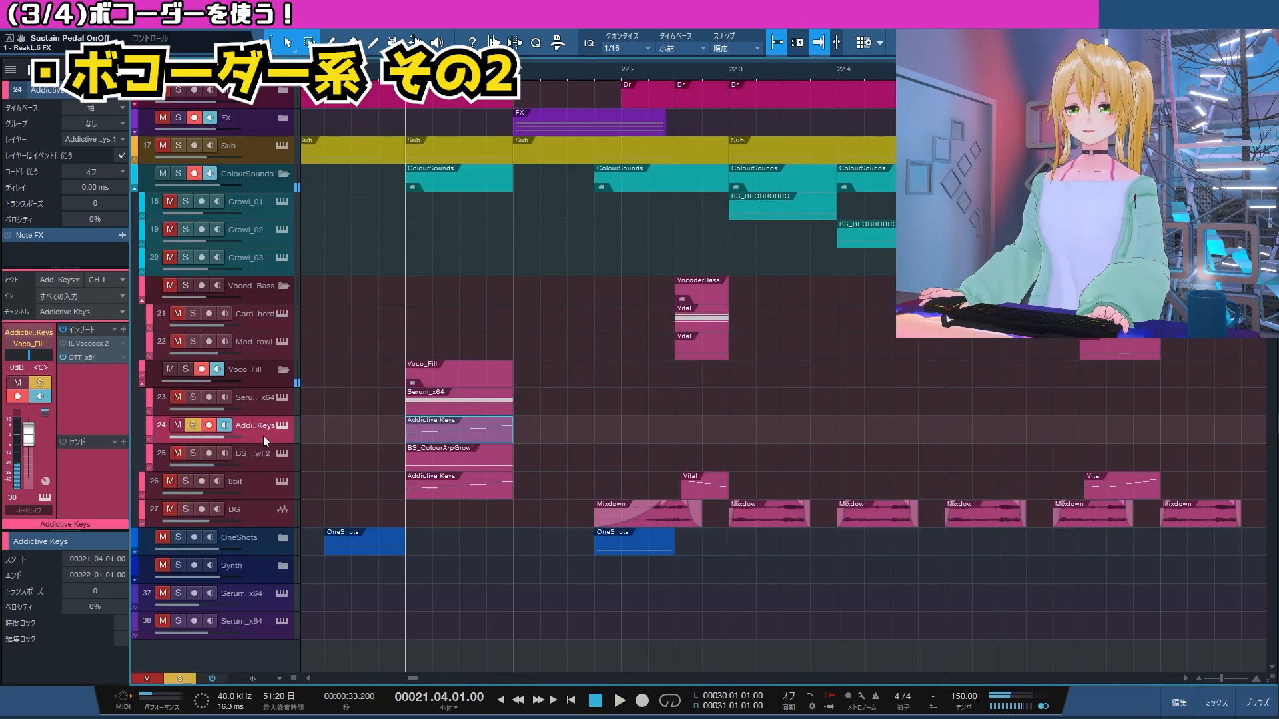
Review the IL Vocodex insert settings on the Addictive Keys track and close the plug-in window.
double_click(98, 345)
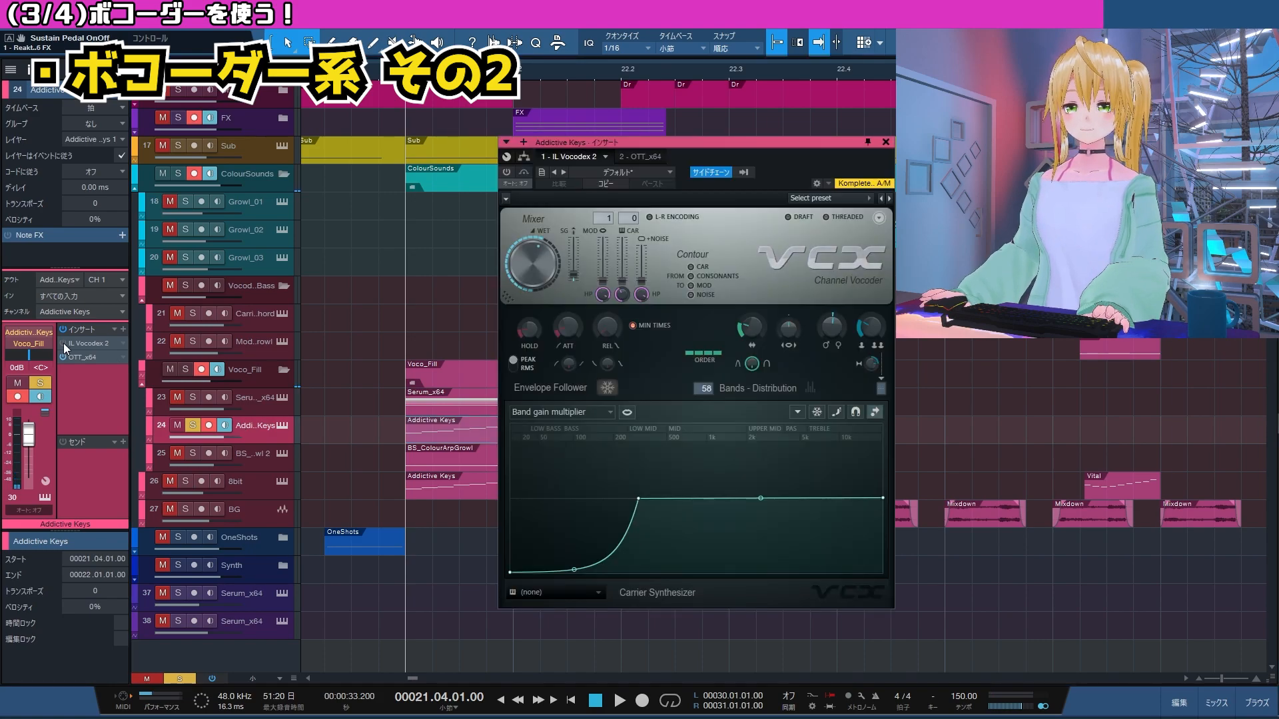
left_click_drag(773, 139, 592, 122)
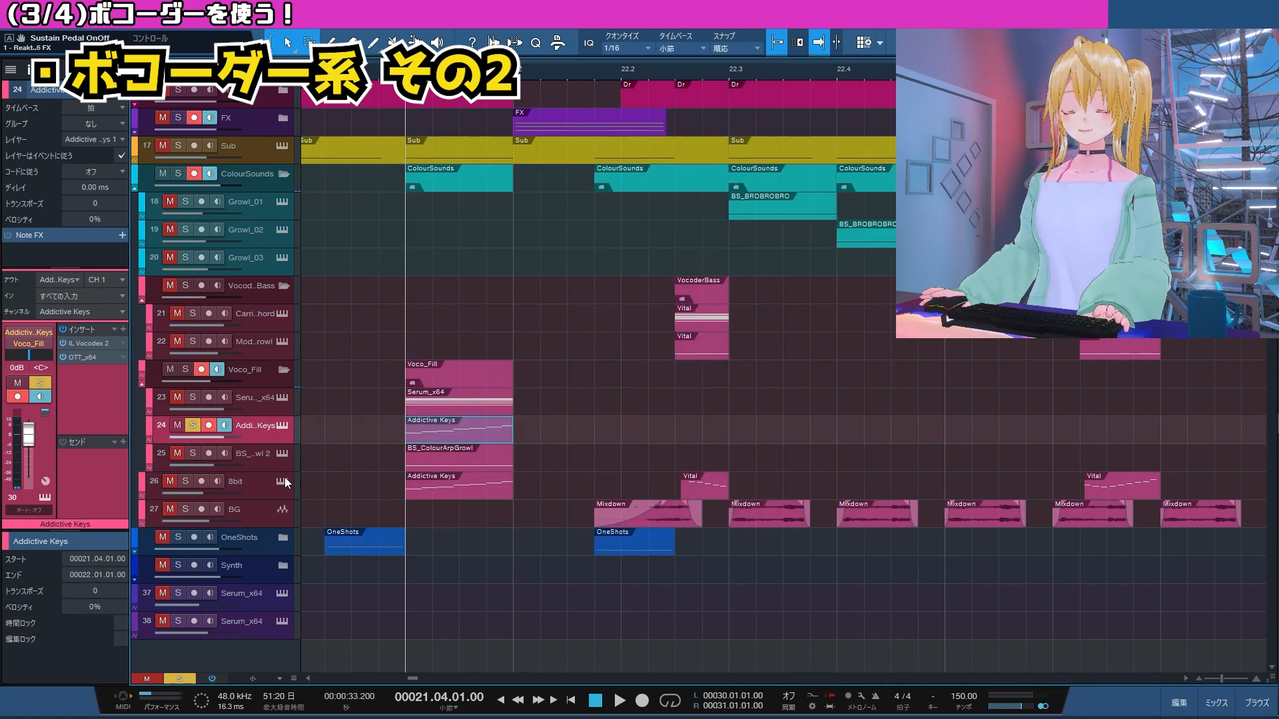
Solo BS_ColourArpGrowl 2 and Addictive Keys together again and play the vocoded piano fill from 21.4.
left_click(258, 477)
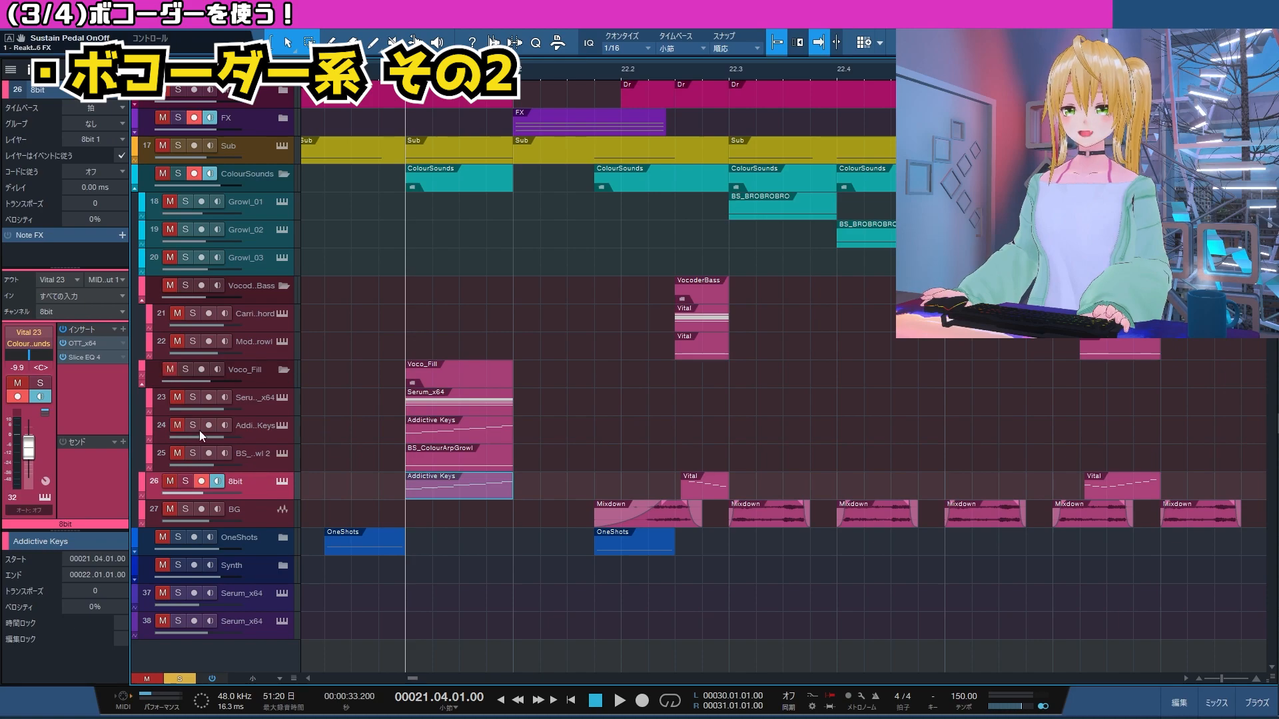
left_click(254, 461)
left_click(193, 453)
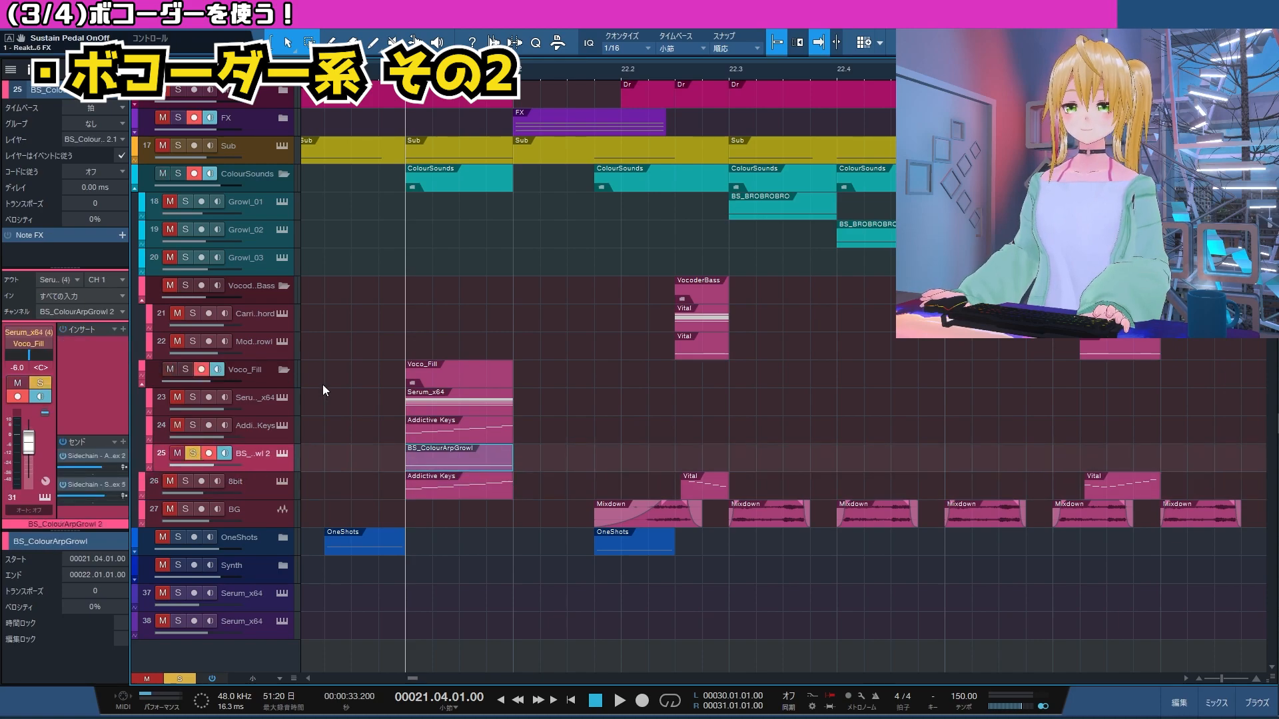
left_click(258, 426)
left_click(194, 426)
key("space")
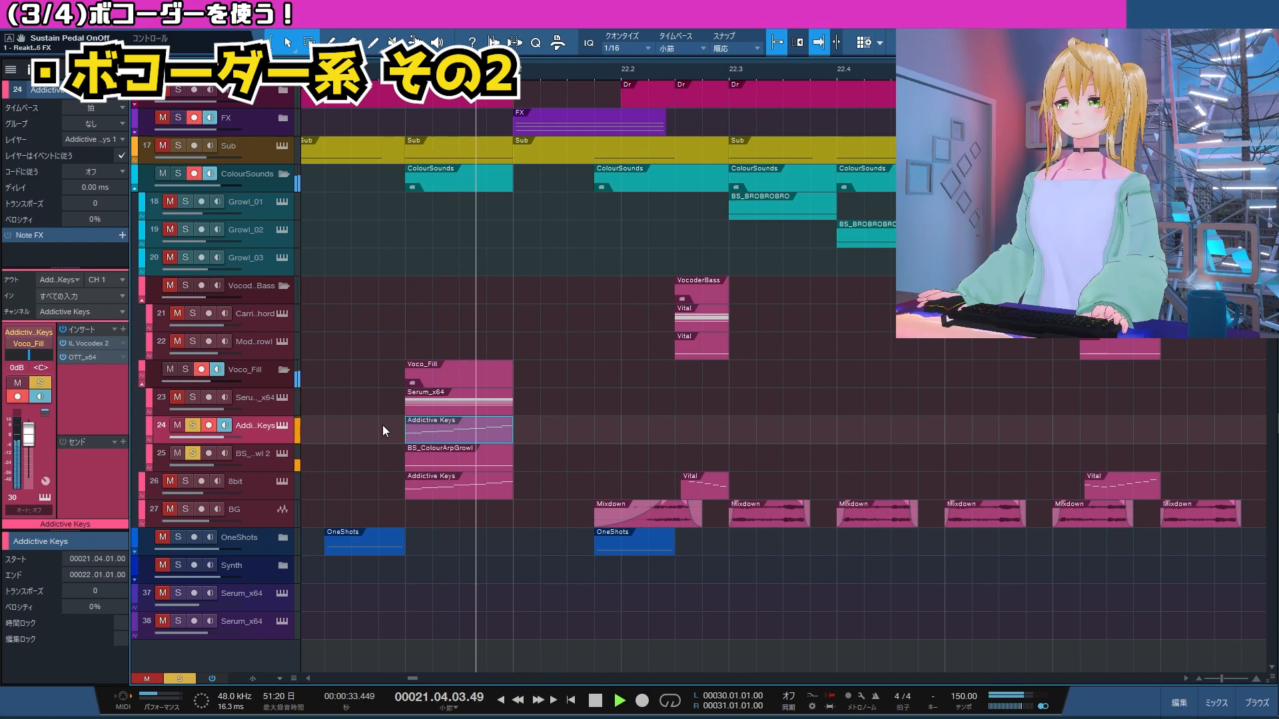
Compare the Serum_x64 and Addictive Keys channel inserts with the fader and sidechain sends of BS_ColourArpGrowl 2.
left_click(258, 400)
left_click(261, 424)
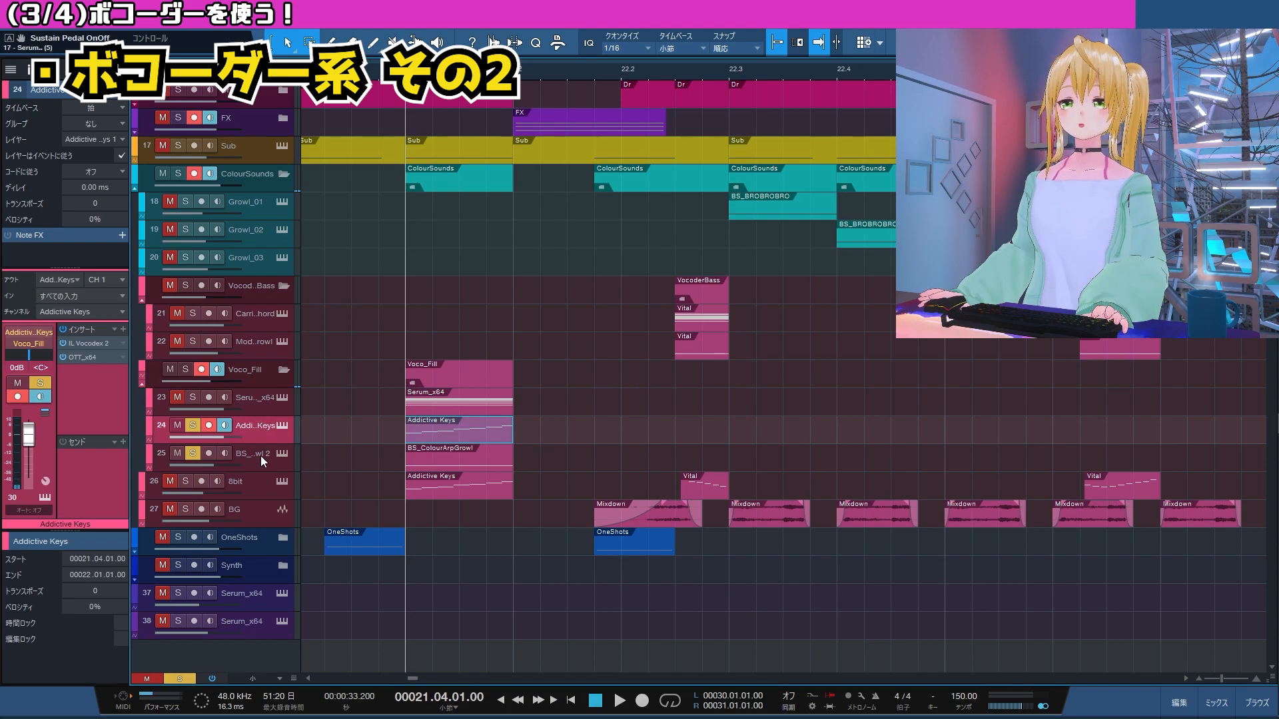
left_click(261, 457)
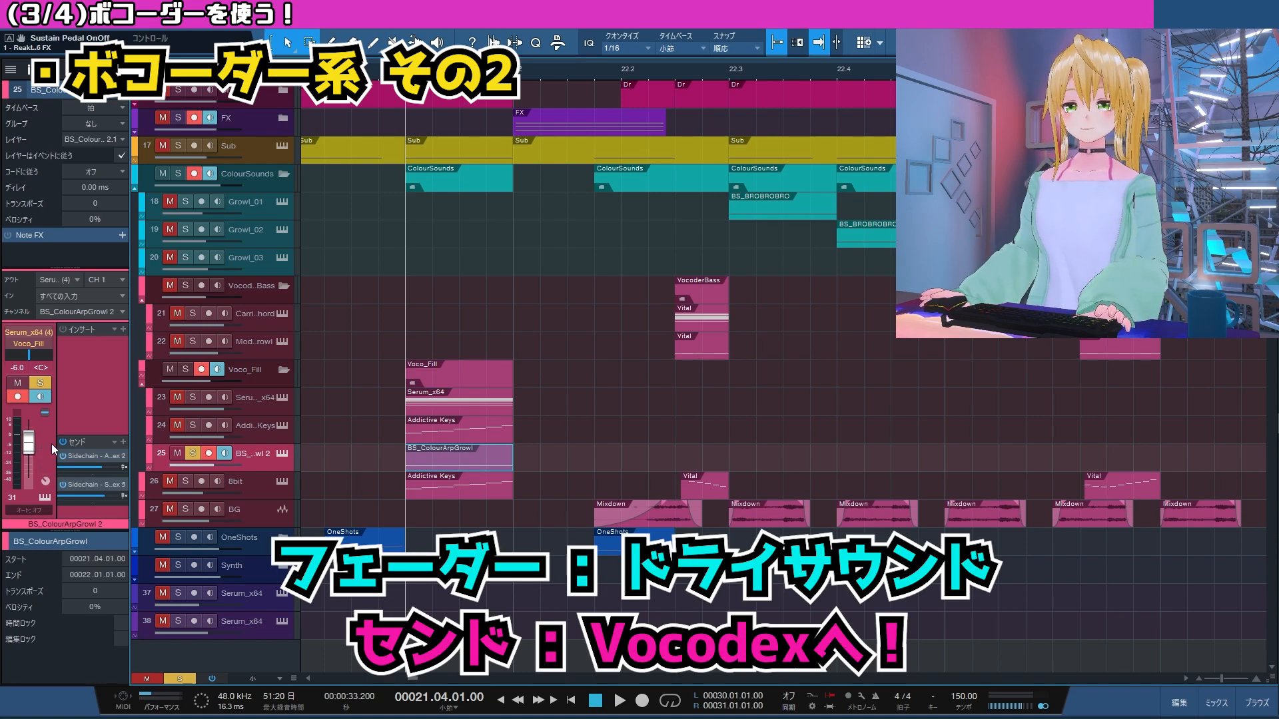
Solo Serum_x64 and Addictive Keys alongside BS_ColourArpGrowl 2 and recheck the sidechain sends feeding their Vocodex inserts.
left_click(261, 398)
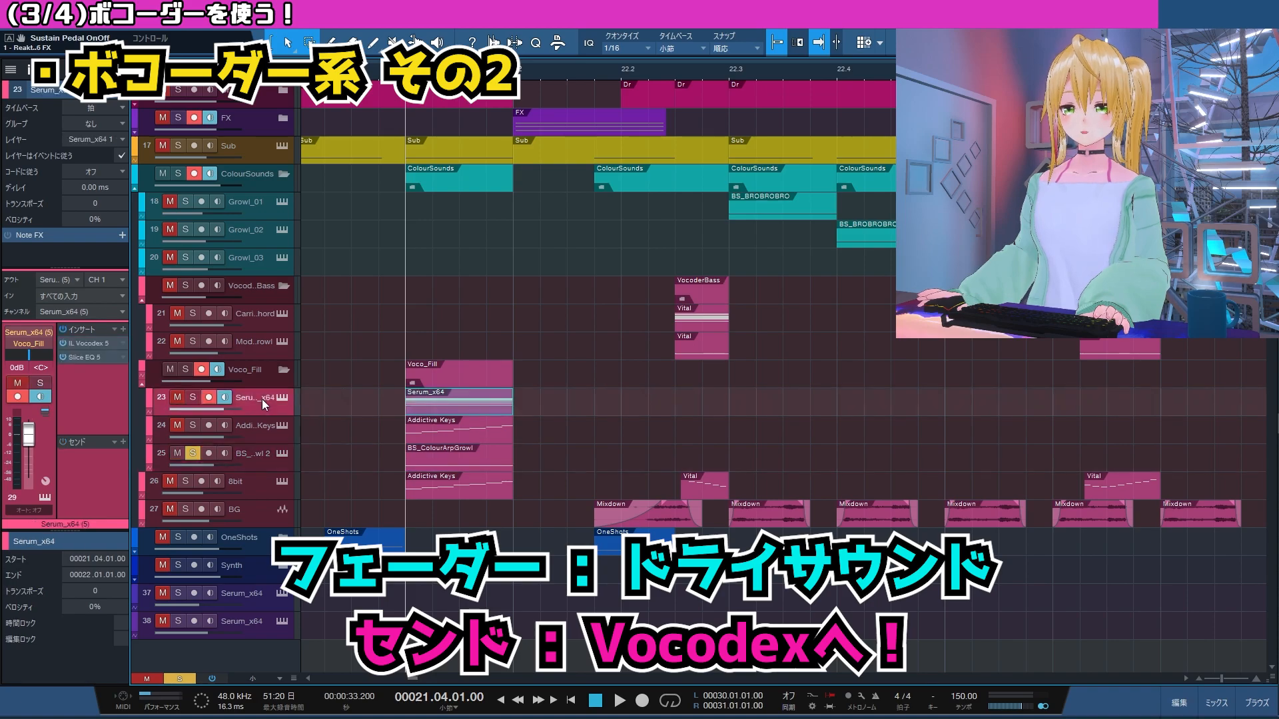
left_click(258, 429)
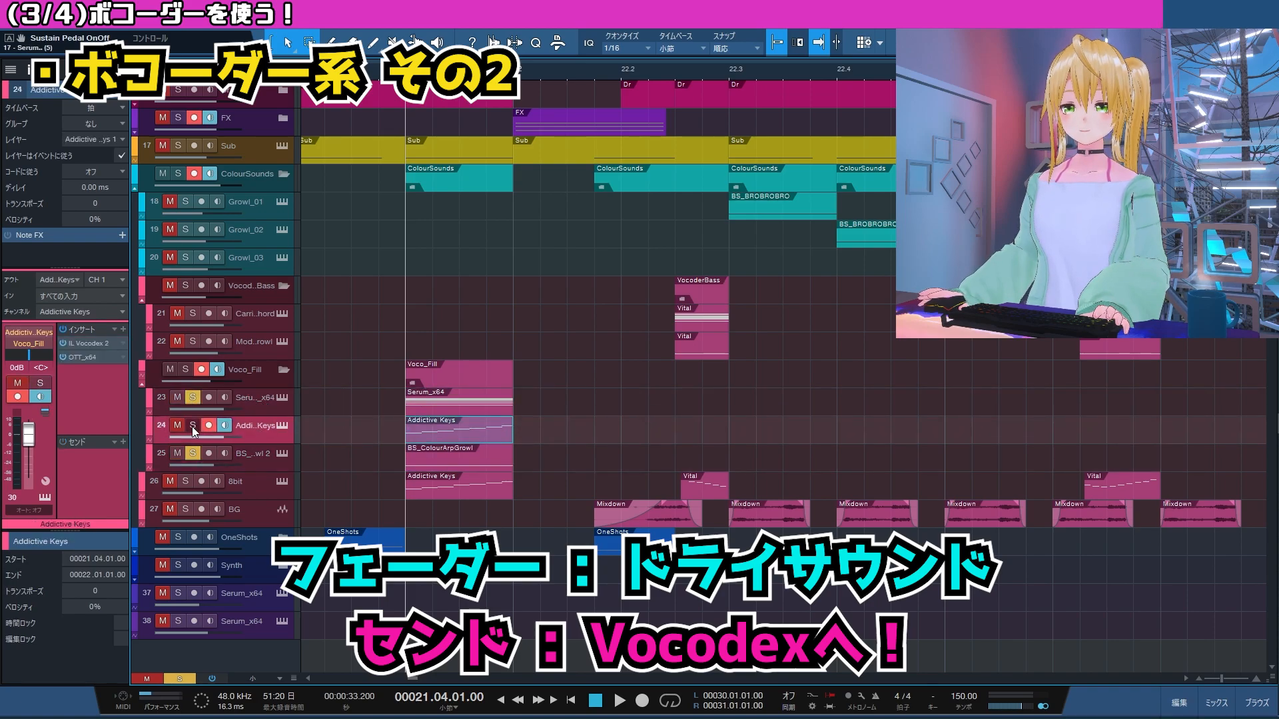
left_click(261, 456)
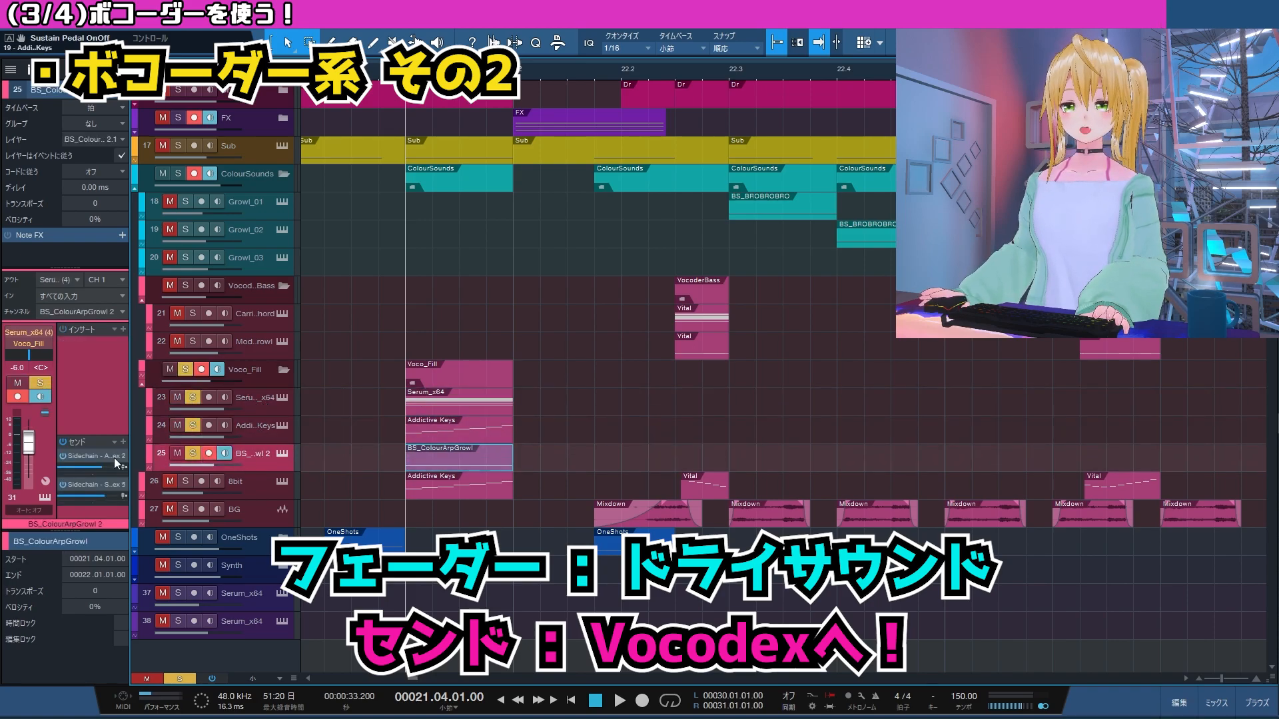
left_click(254, 430)
Solo the Voco_Fill folder together with the 8bit track and play the complete fill from 21.4.
left_click(185, 370)
key("w")
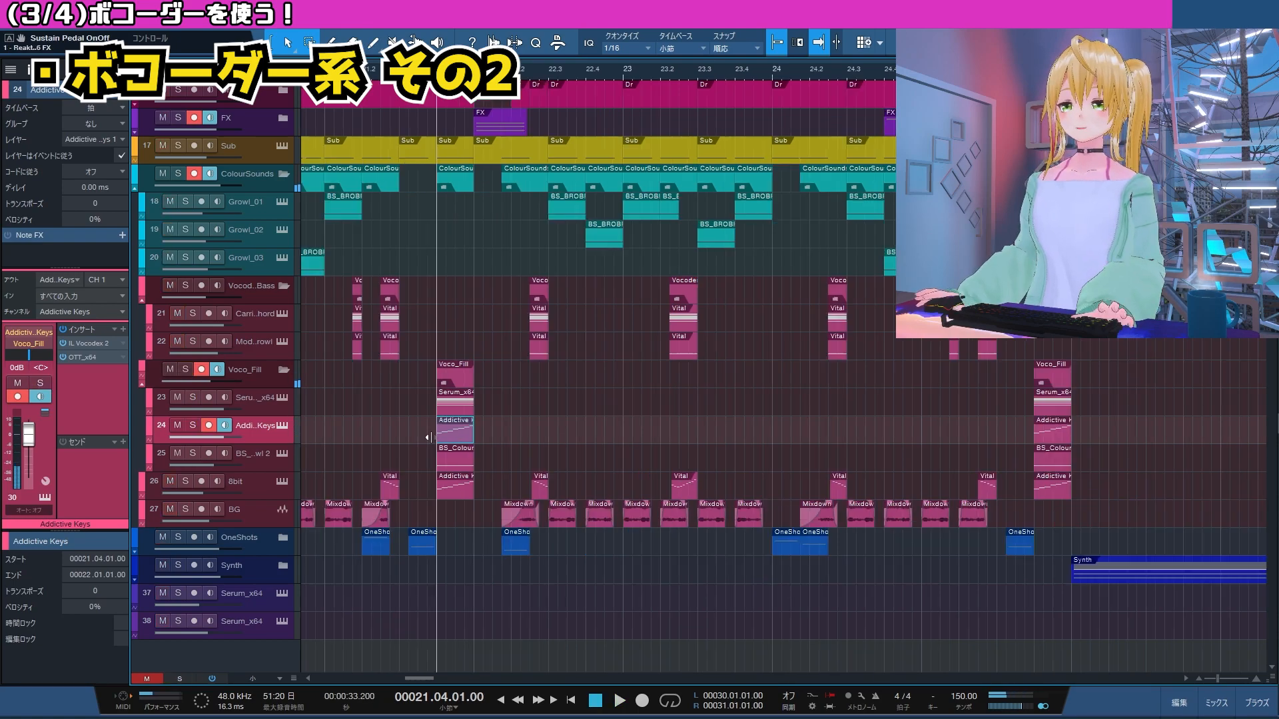
left_click(186, 370)
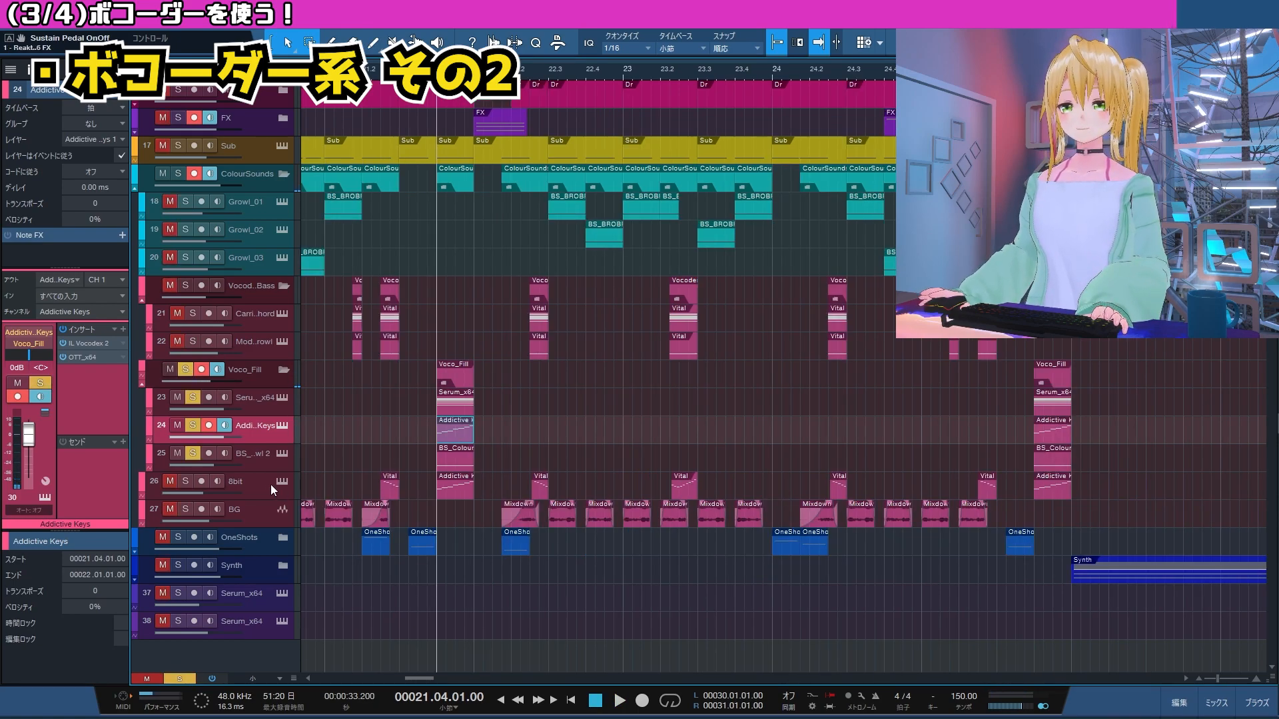
left_click(243, 487)
key("space")
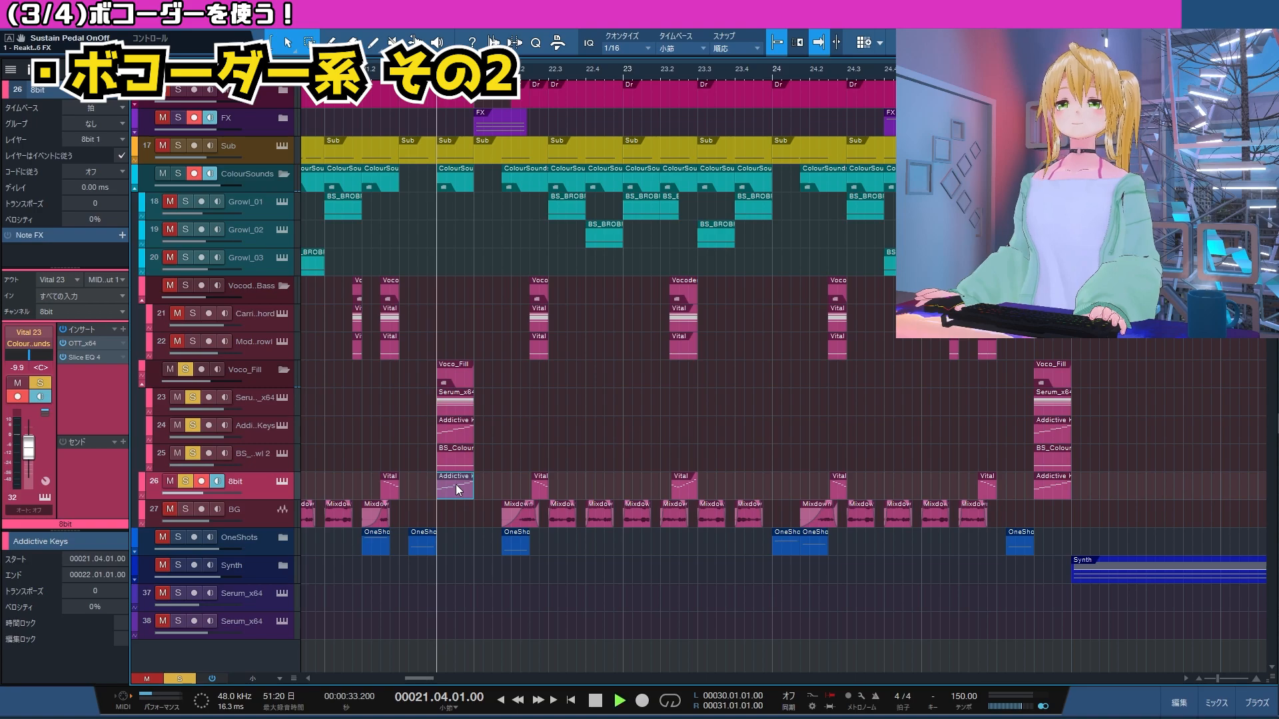
key("space")
key("space")
key("space")
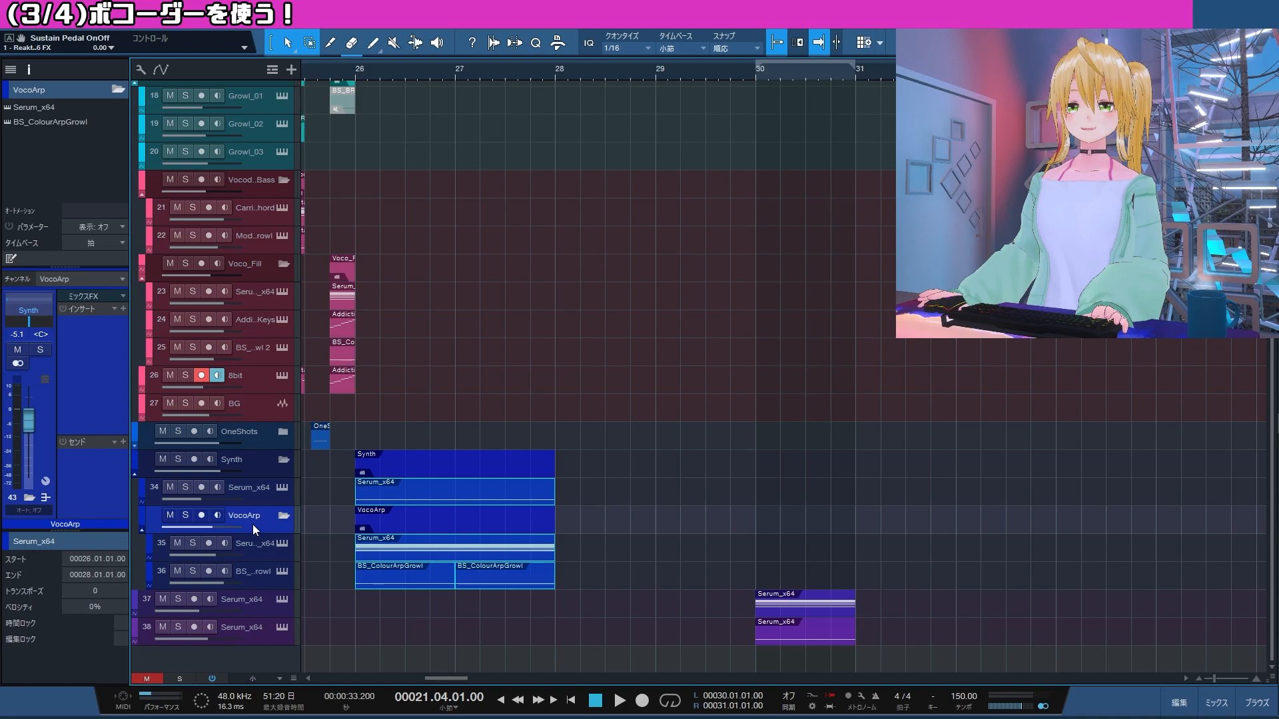
Solo the VocoArp folder in the Synth group and play its clips from bar 26.
key("s")
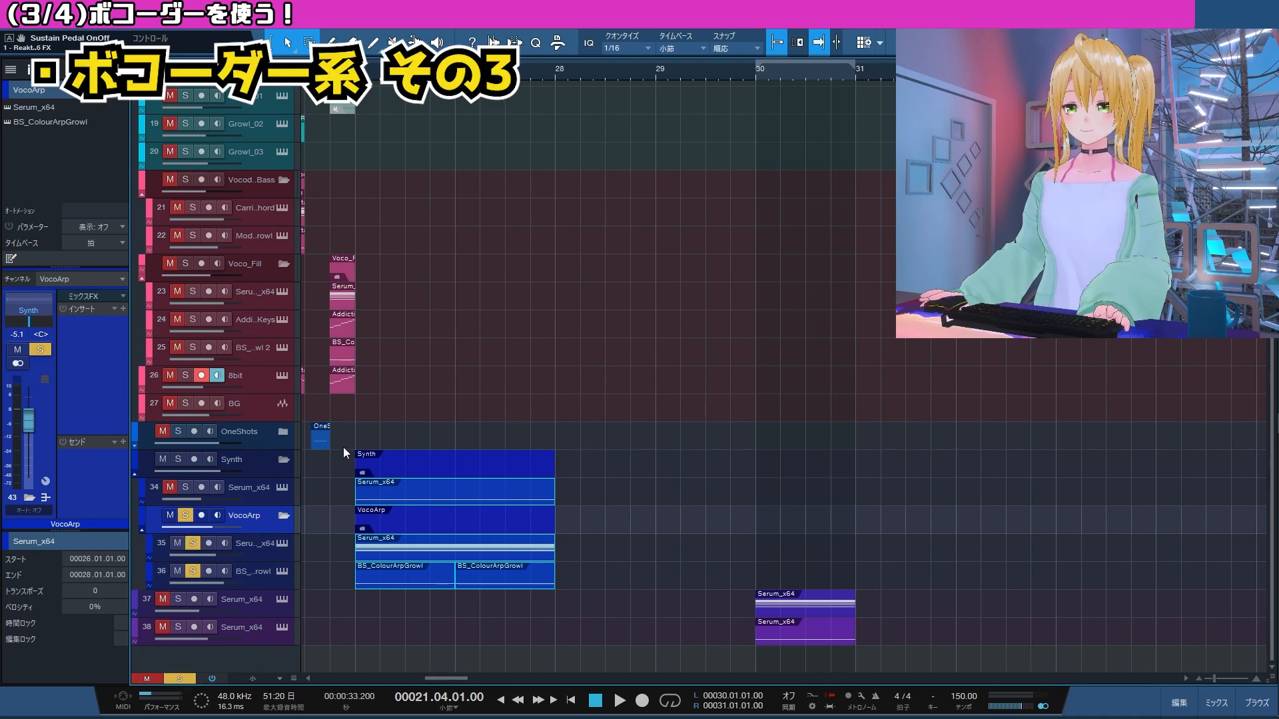
left_click(355, 464)
key("space")
key("space")
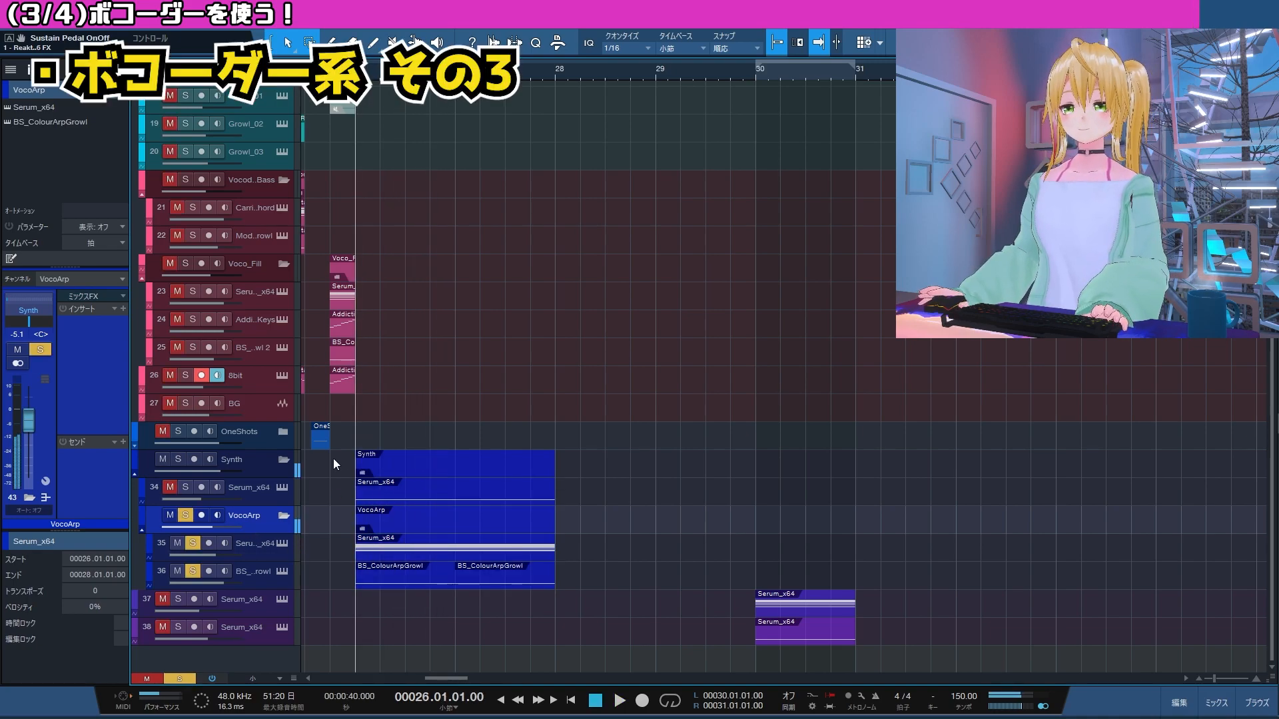
Move the solo from the VocoArp folder to its BS_ColourArpGrowl track and route that channel's output to Main.
left_click(186, 515)
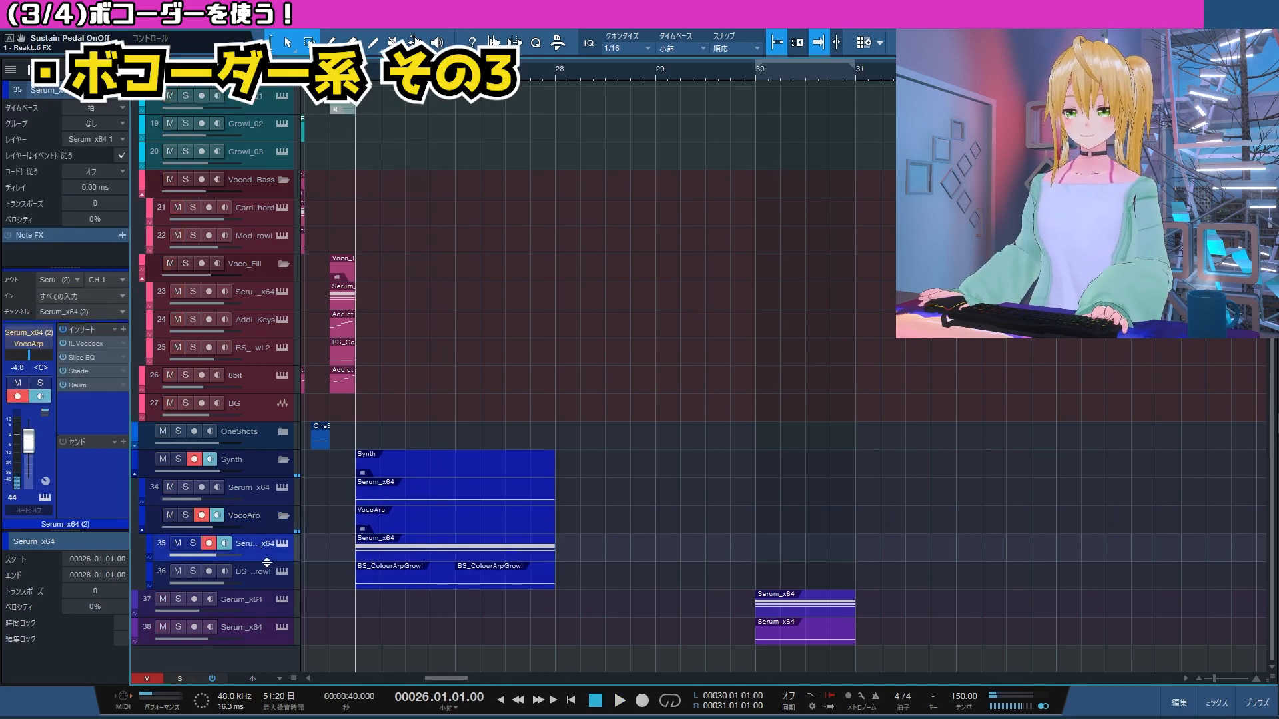
left_click(277, 564)
left_click(40, 383)
left_click(29, 343)
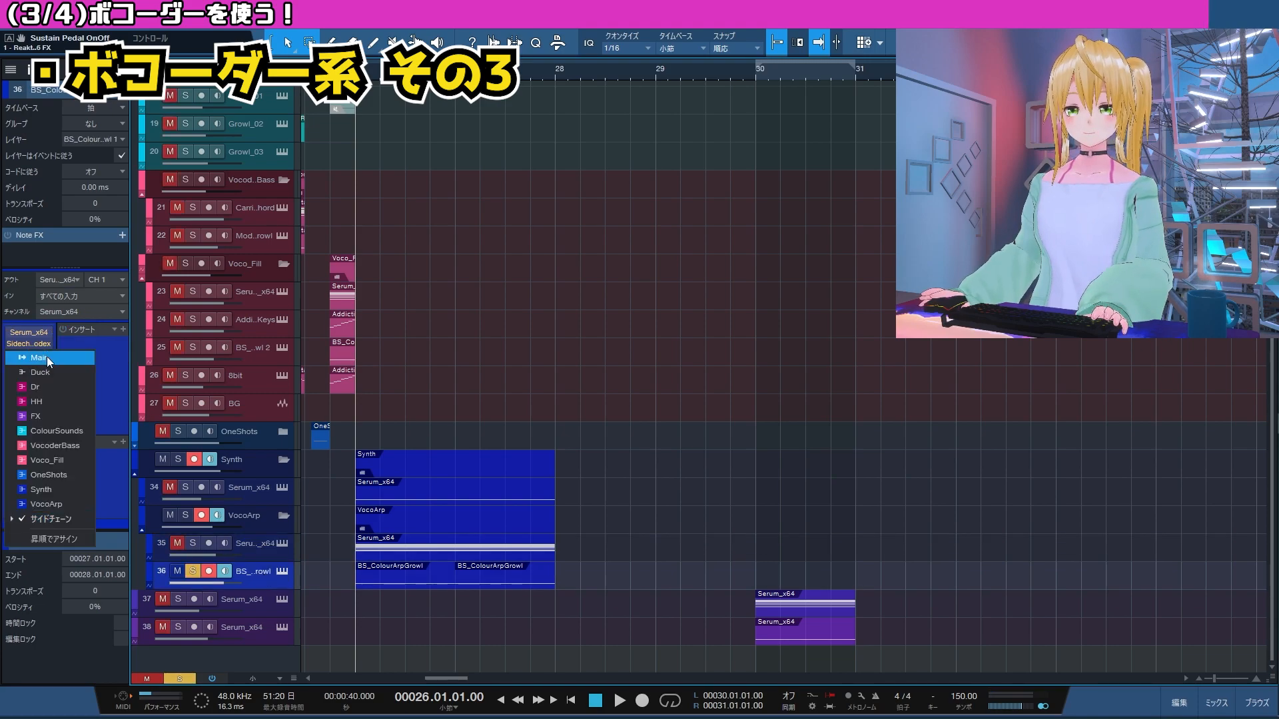
left_click(40, 357)
Play the BS_ColourArpGrowl track from bar 26 while examining its Serum patch BS_Collision and the Rate macro.
key("space")
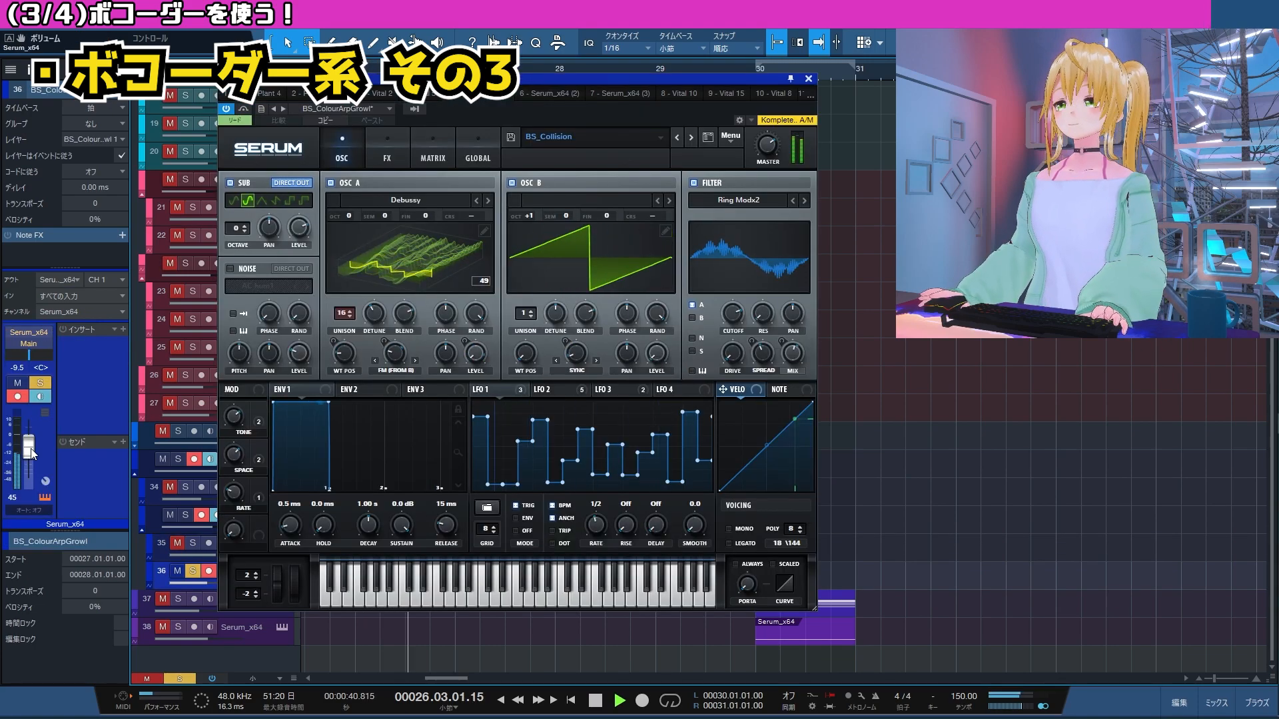
key("space")
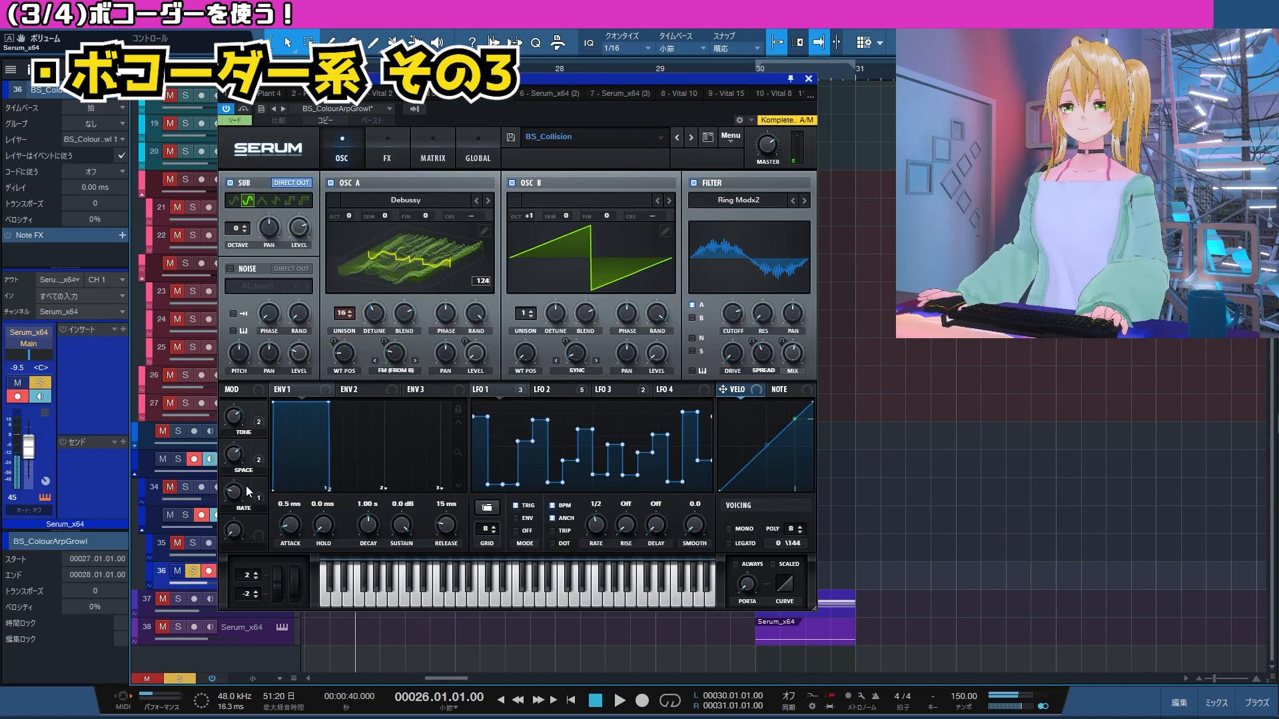
key("space")
mouse_move(239, 491)
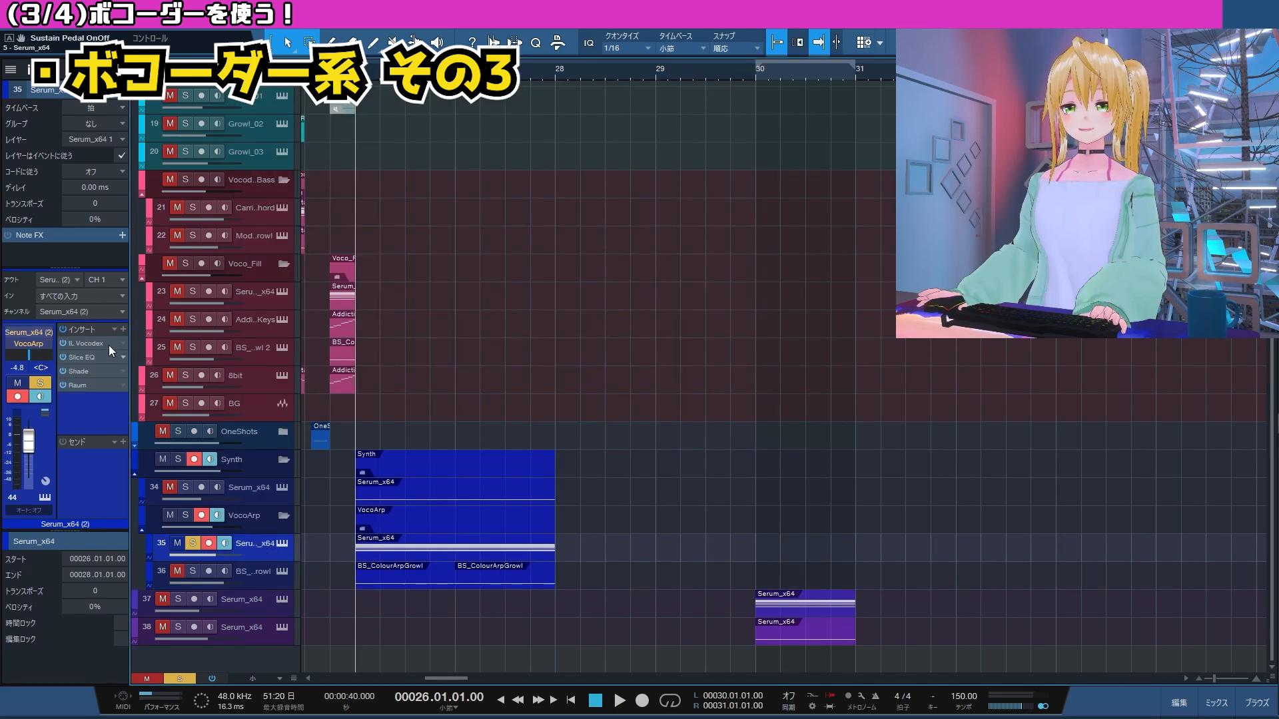
Examine the Serum patch of the VocoArp folder's Serum_x64 track while playing it from bar 26.
left_click(277, 542)
key("space")
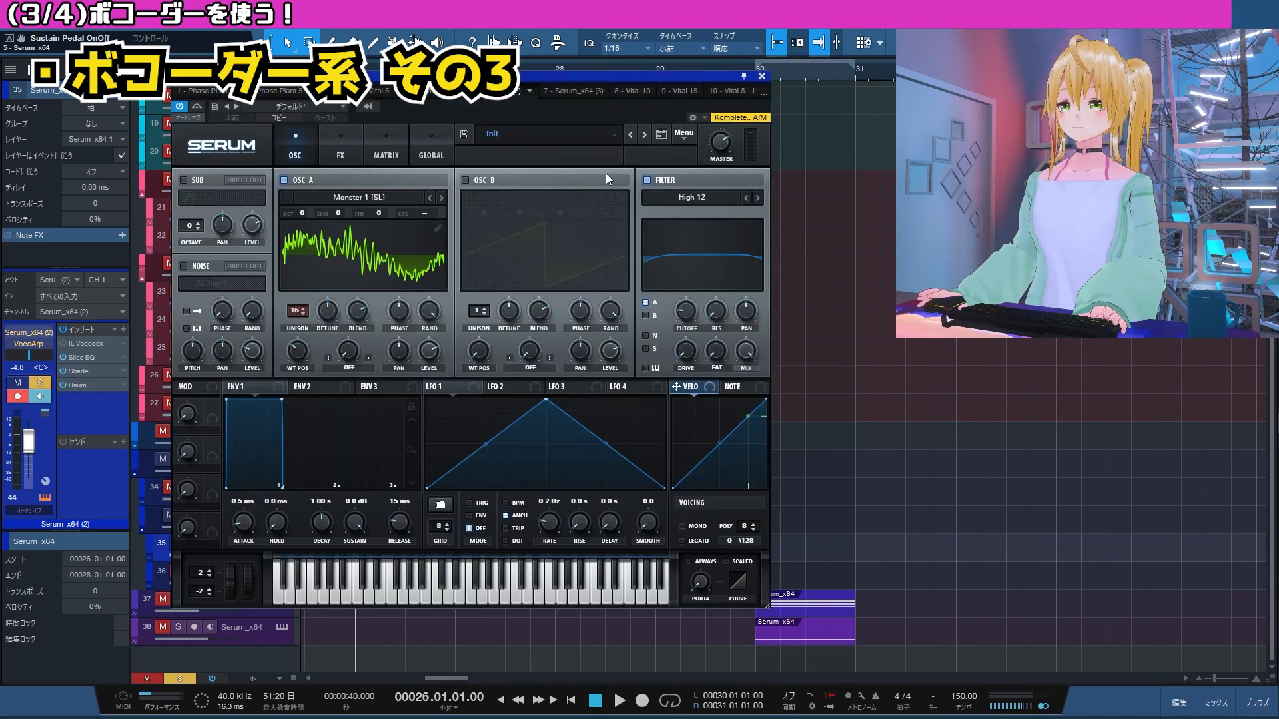
left_click(763, 77)
Play the VocoArp layer from bar 26, comparing it with the IL Vocodex insert active and bypassed.
left_click(86, 343)
key("space")
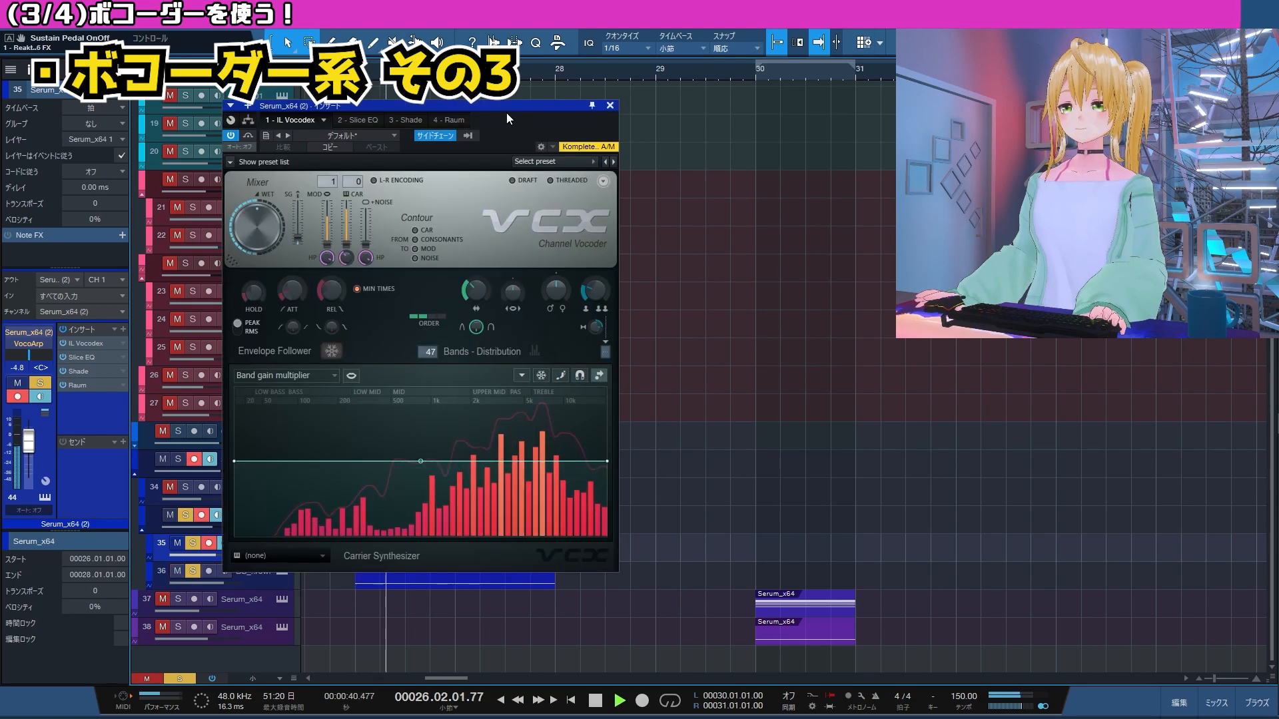
key("space")
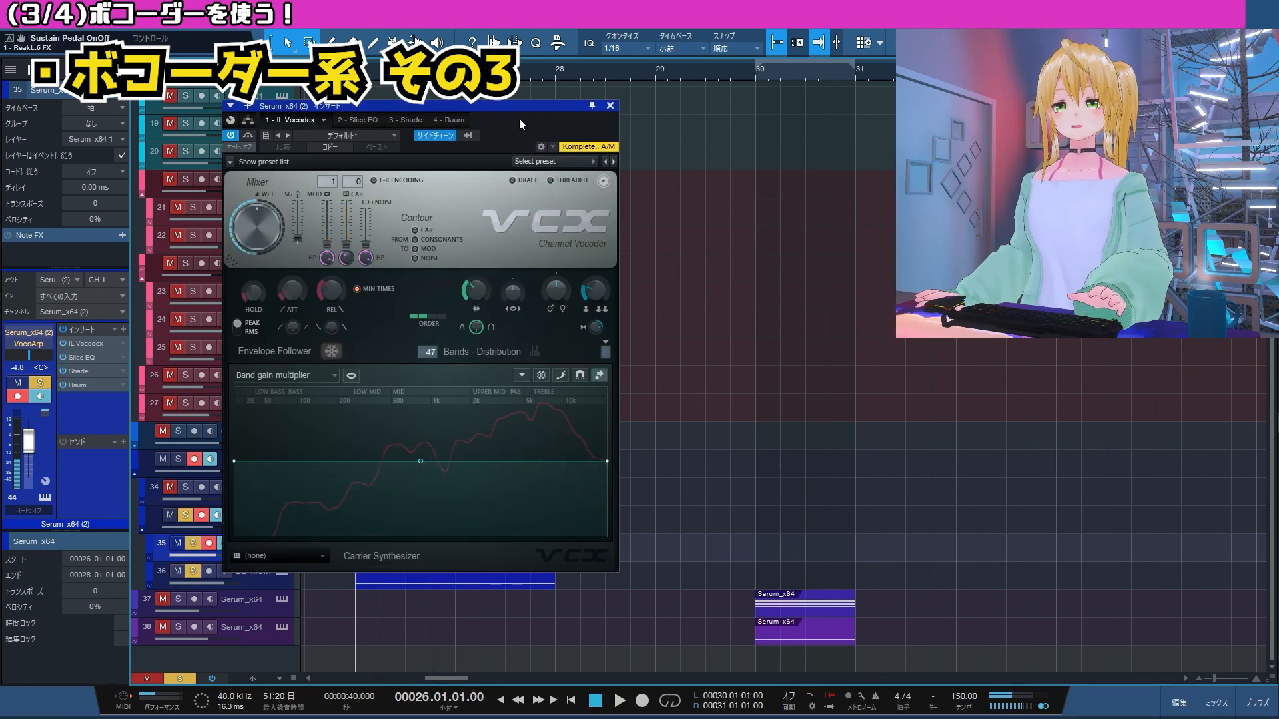
key("space")
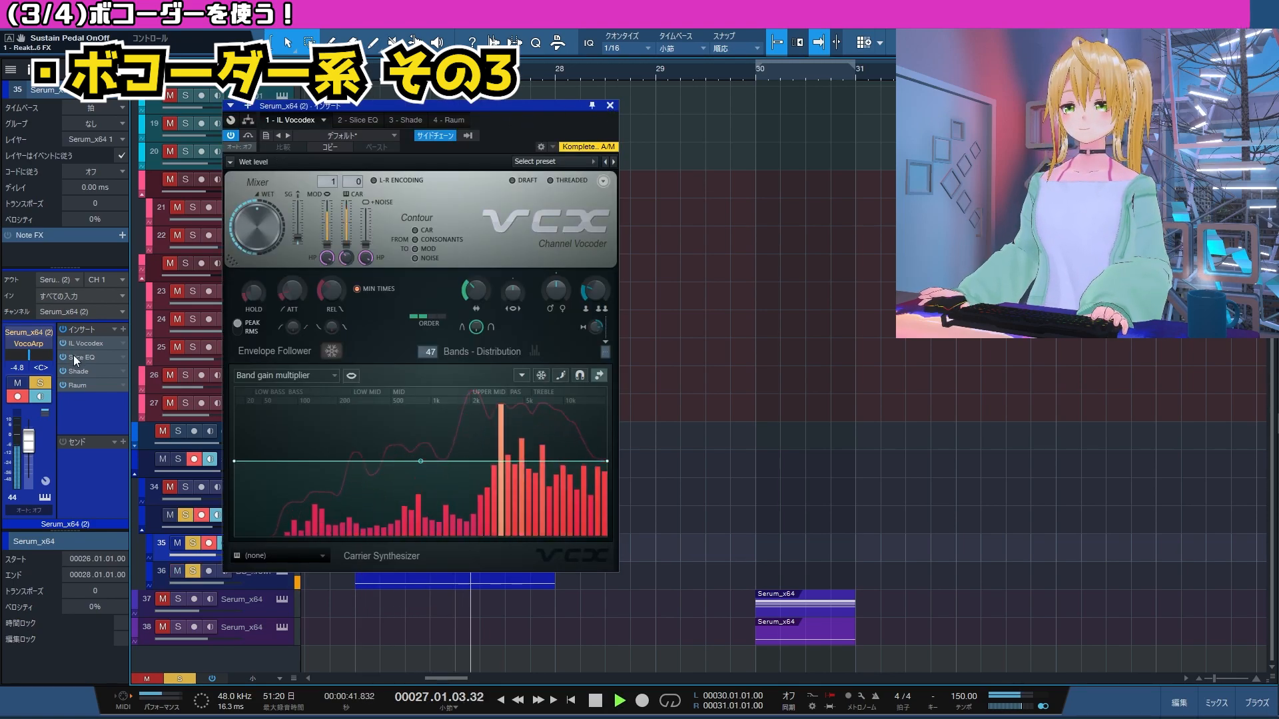
key("space")
key("space")
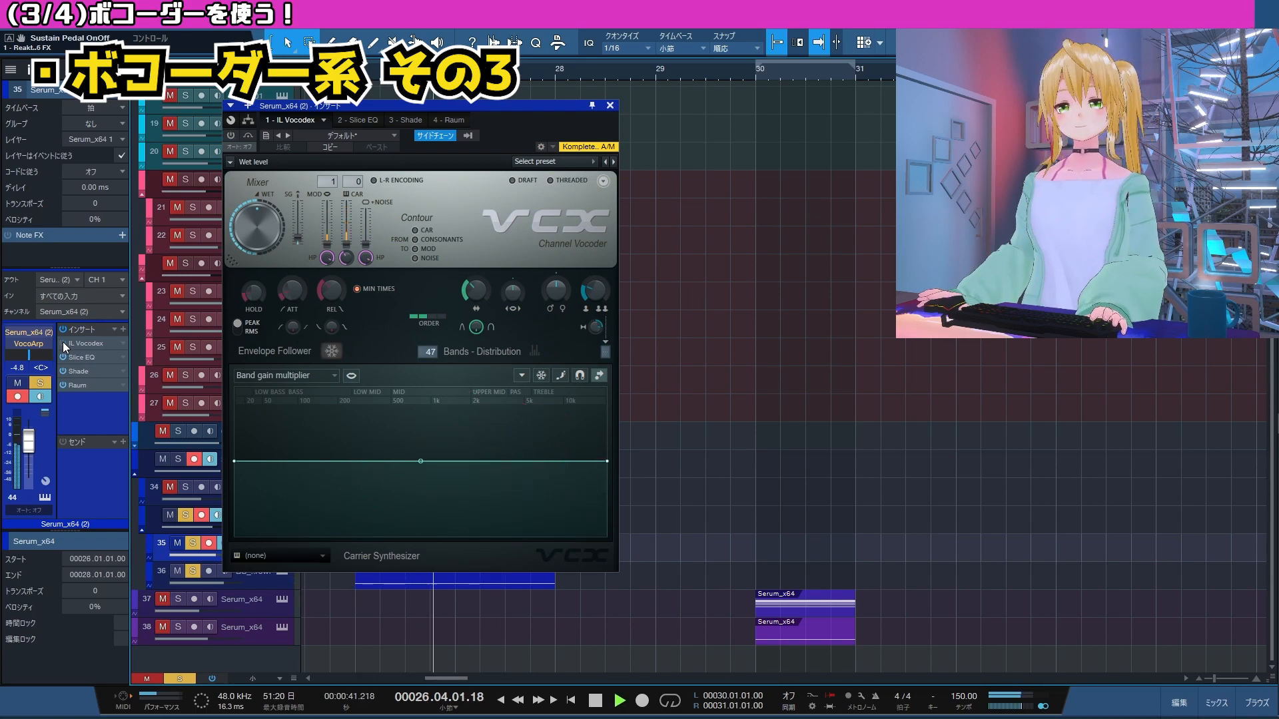
key("space")
key("space")
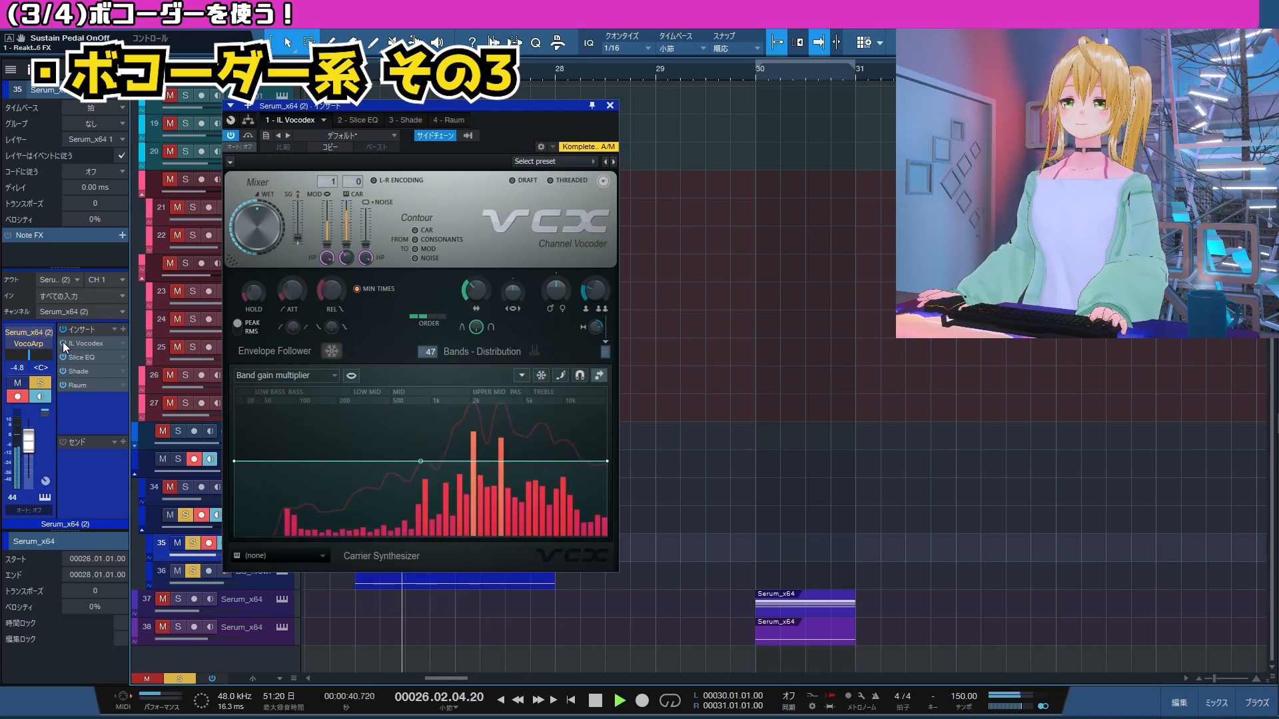
key("space")
left_click(610, 106)
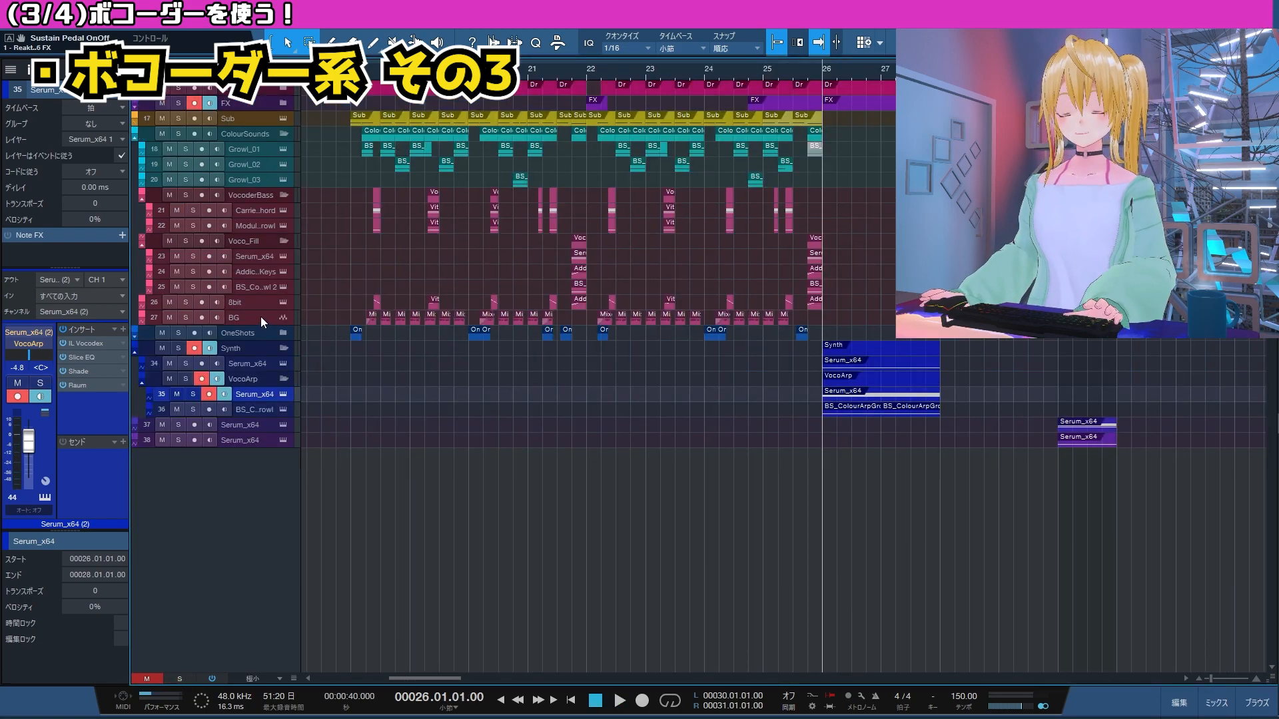
Solo the BG track, play it from 18.2, and clear the solo again.
left_click(261, 317)
key("s")
left_click(371, 69)
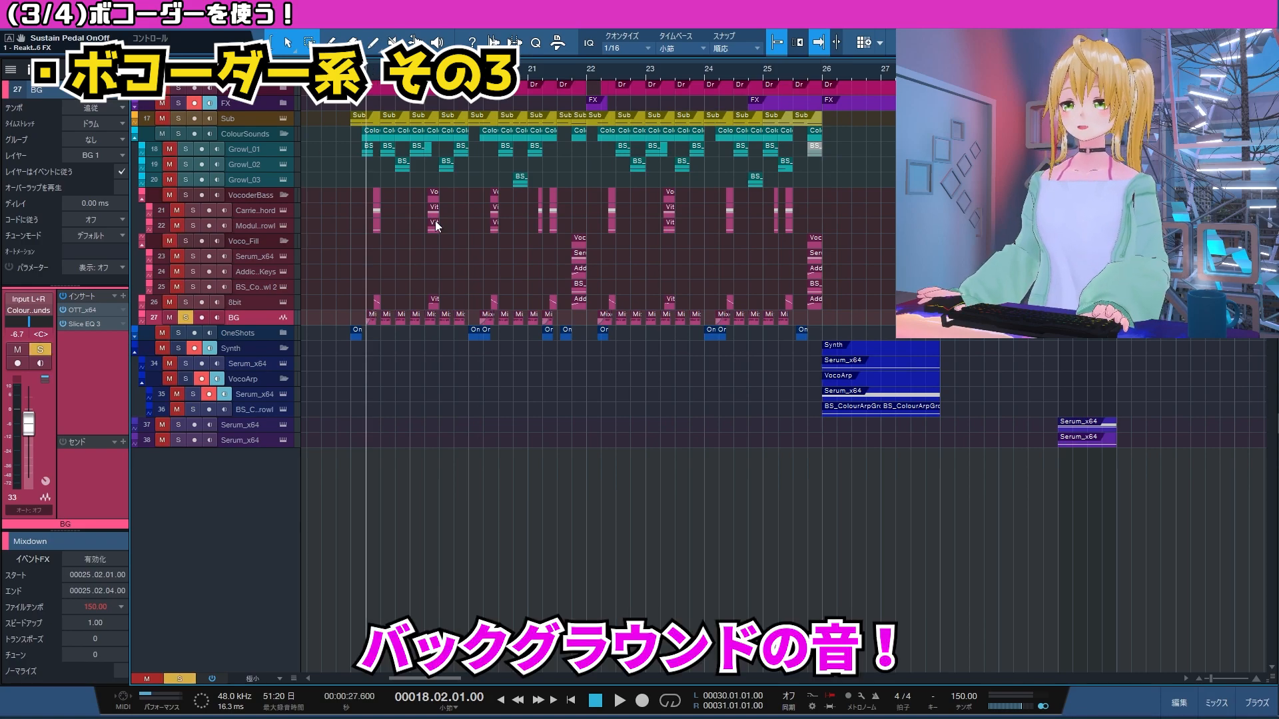
key("space")
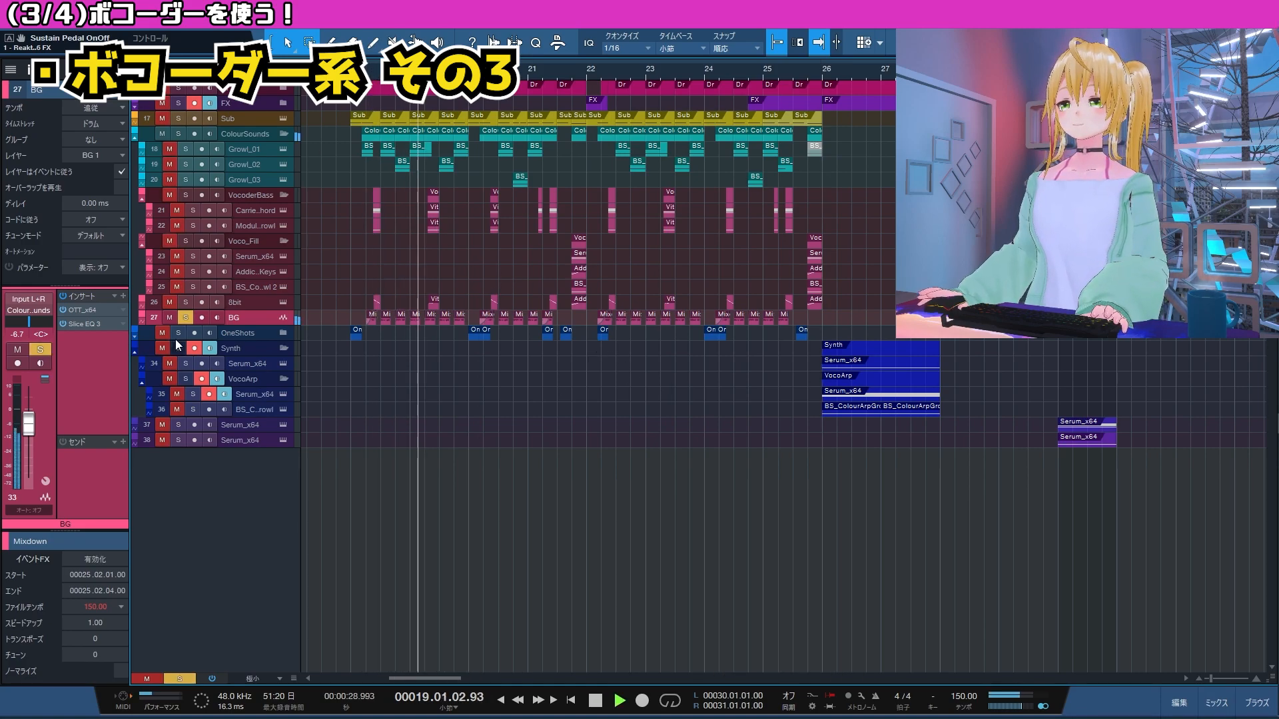
key("space")
left_click(187, 319)
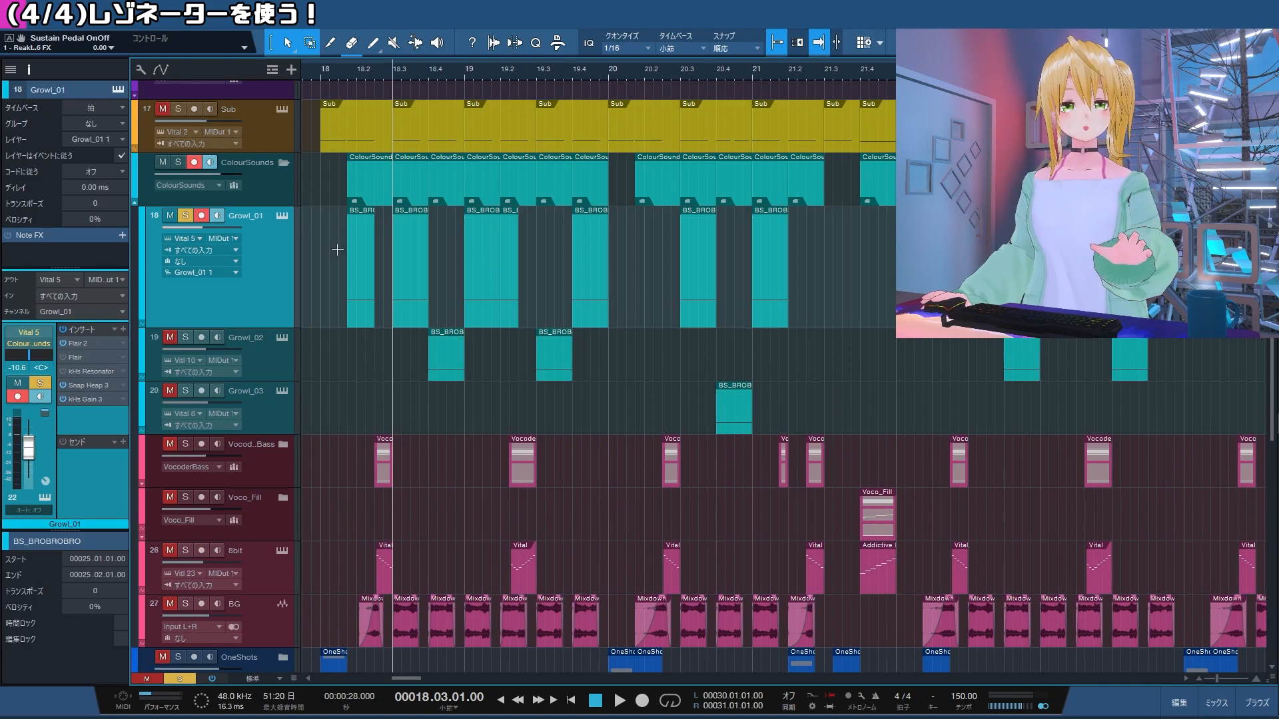
Play the soloed Growl_01 track from 18.3 several times.
key("space")
key("space")
key("space")
key("space")
key("space")
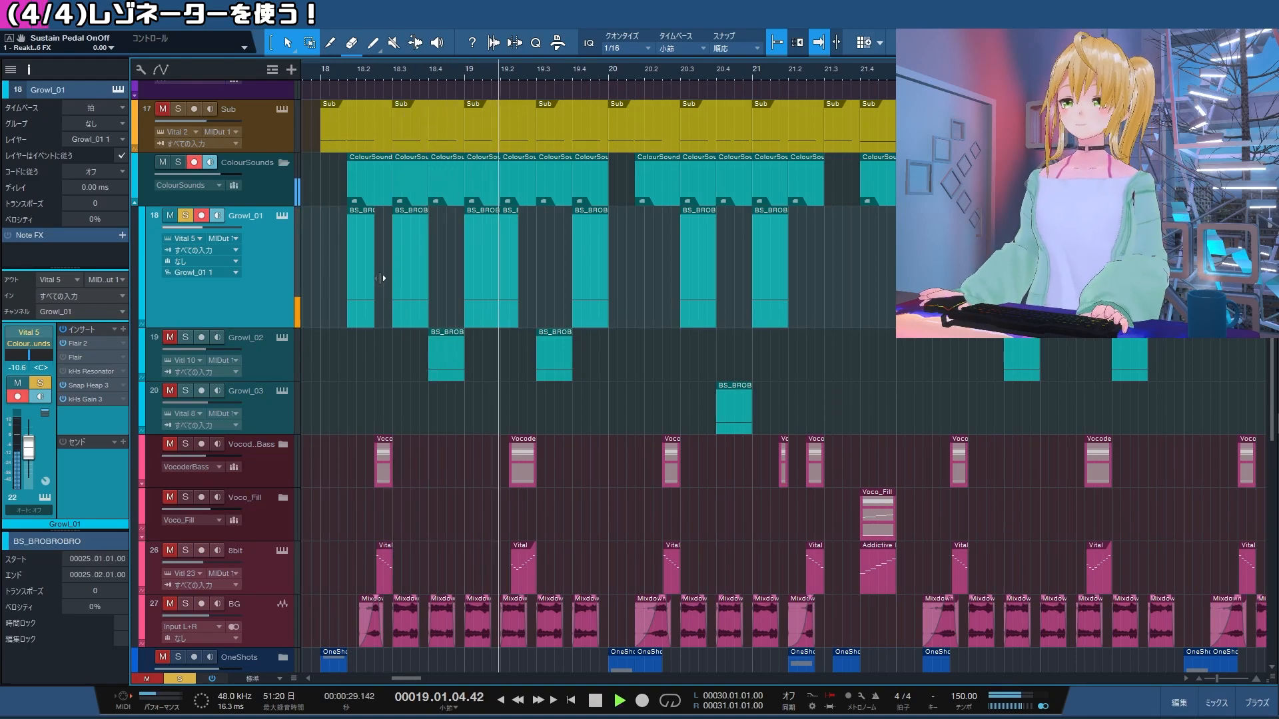
key("space")
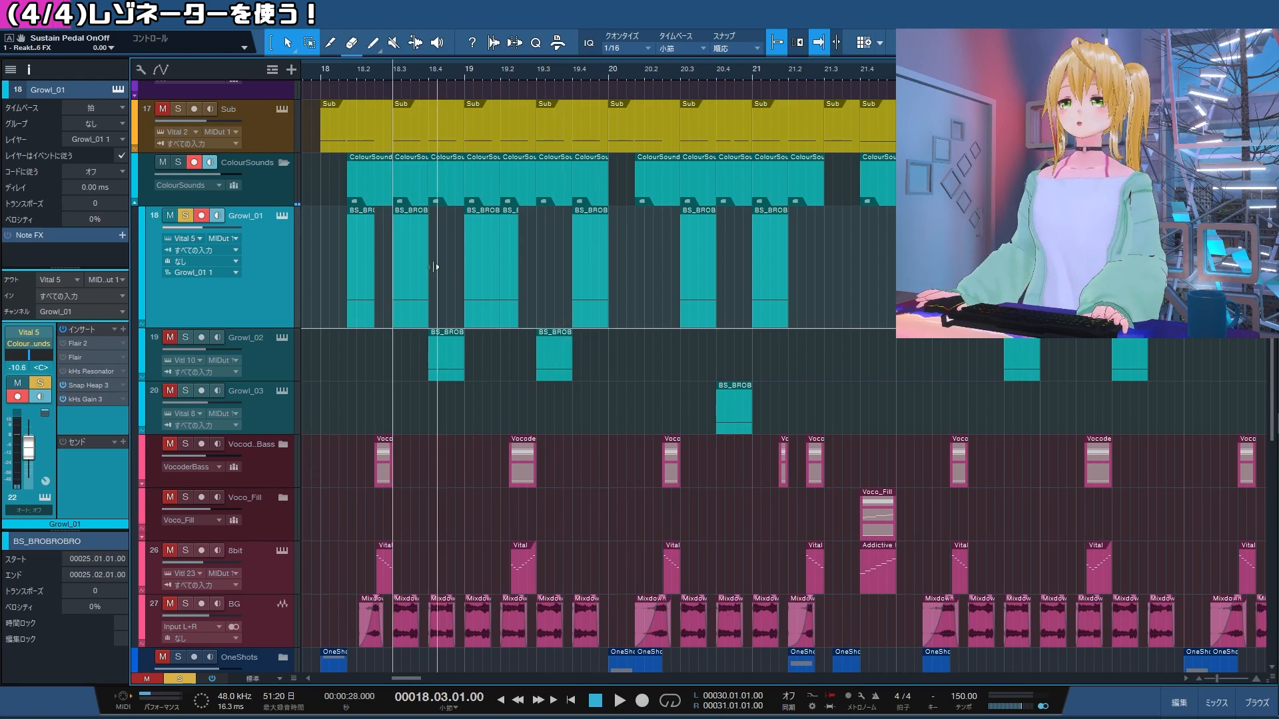
key("space")
key("space")
key("space")
key("space")
Examine the Growl_01 track's Vital patch BS_GrowlFM_01 during playback from 18.3.
left_click(282, 215)
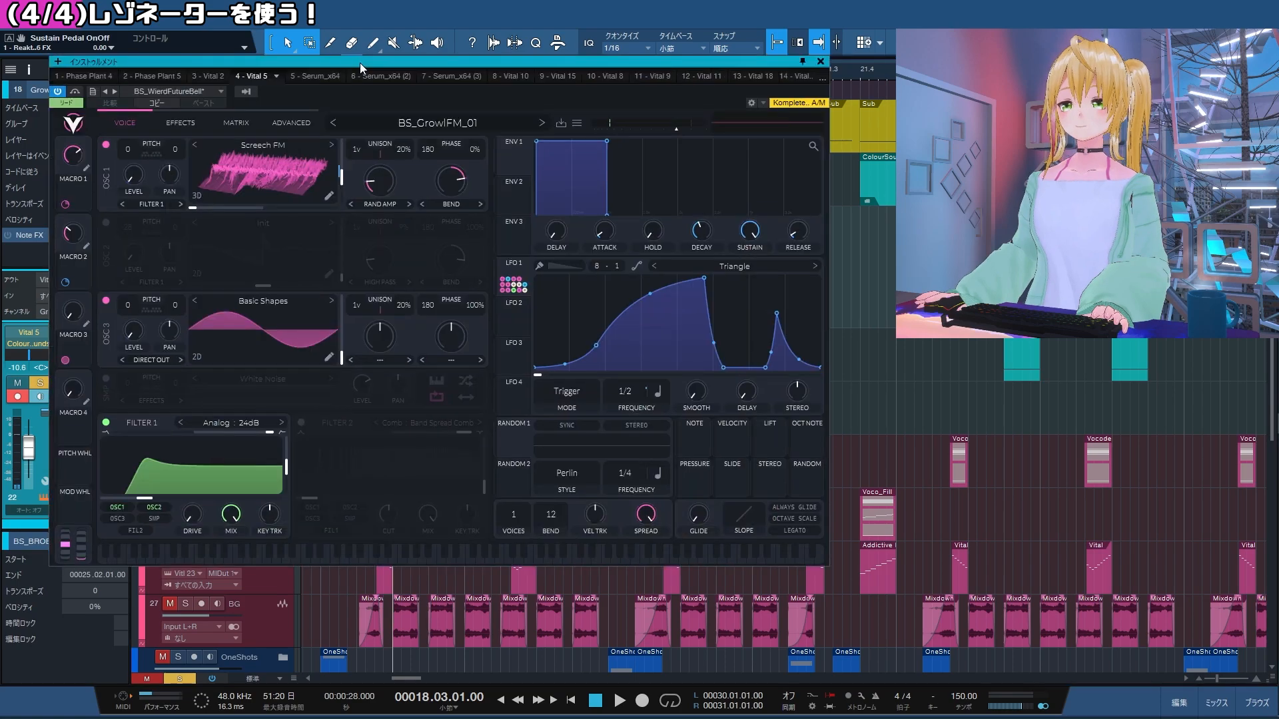
key("space")
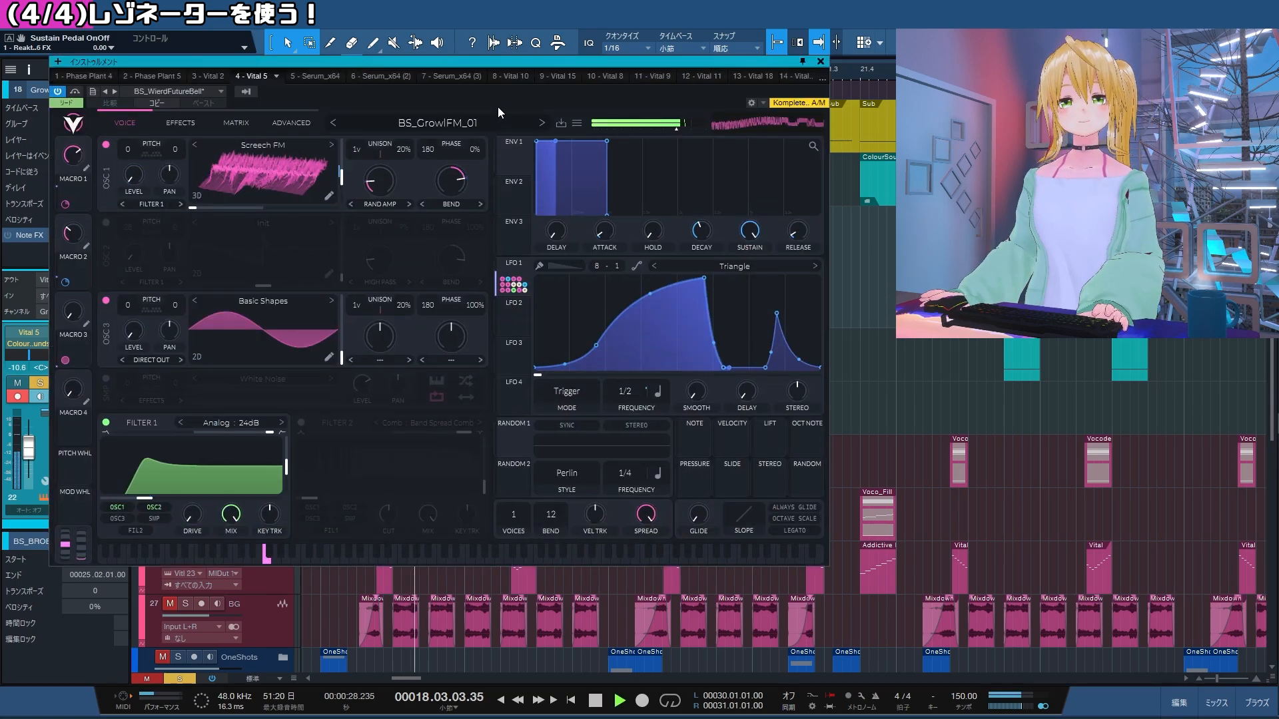
key("space")
left_click(822, 60)
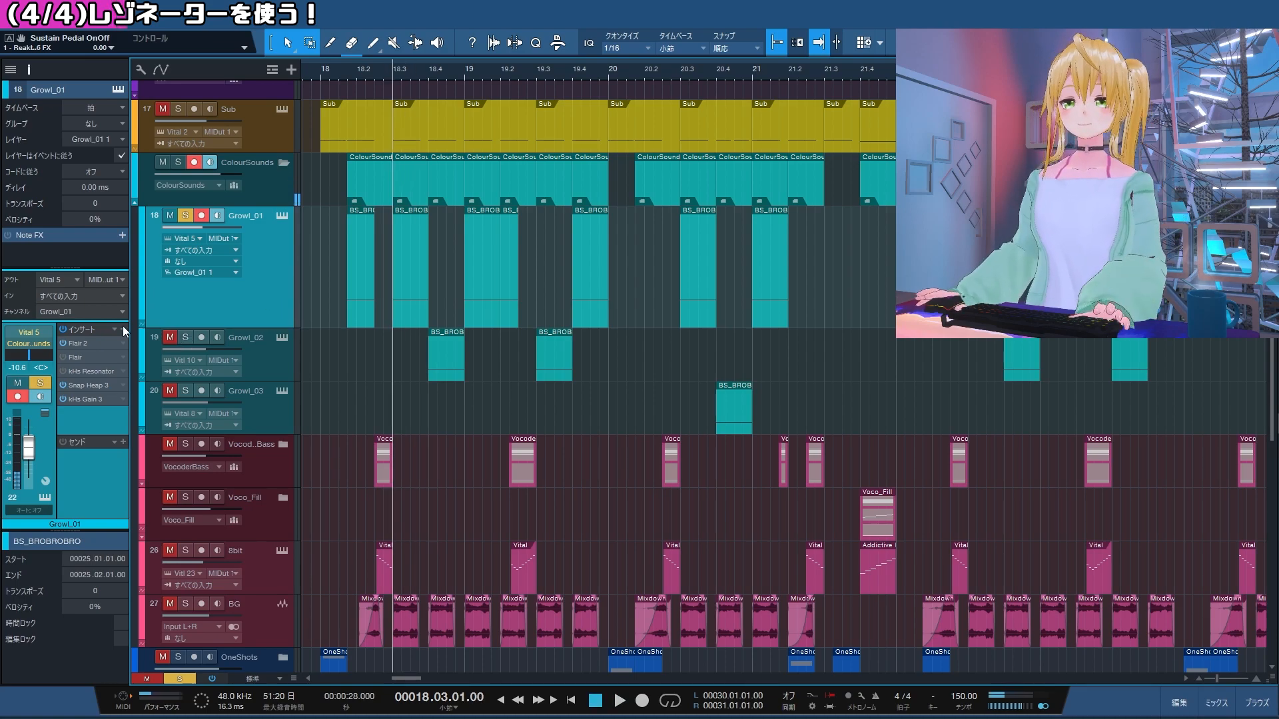
Activate the kHs Resonator insert on Growl_01 and play the growl through it from 18.3.
double_click(88, 372)
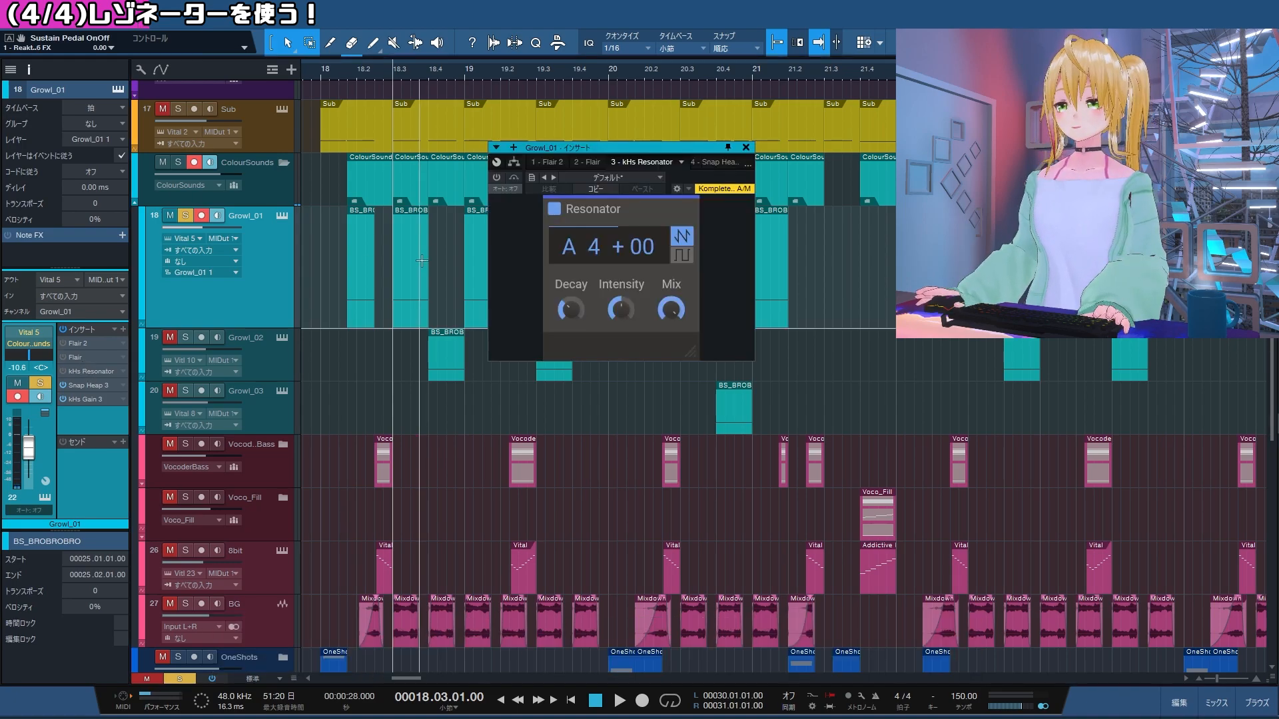
left_click_drag(593, 154, 309, 149)
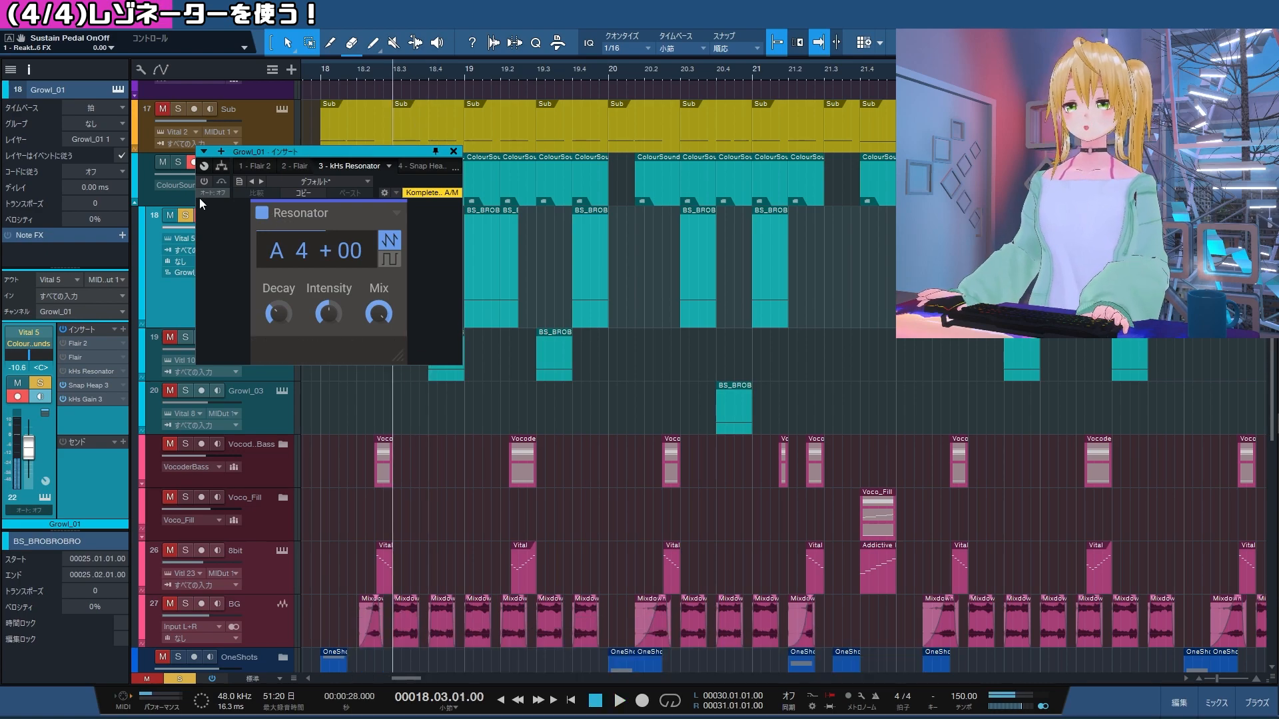
left_click(207, 182)
key("space")
key("space")
key("space")
key("space")
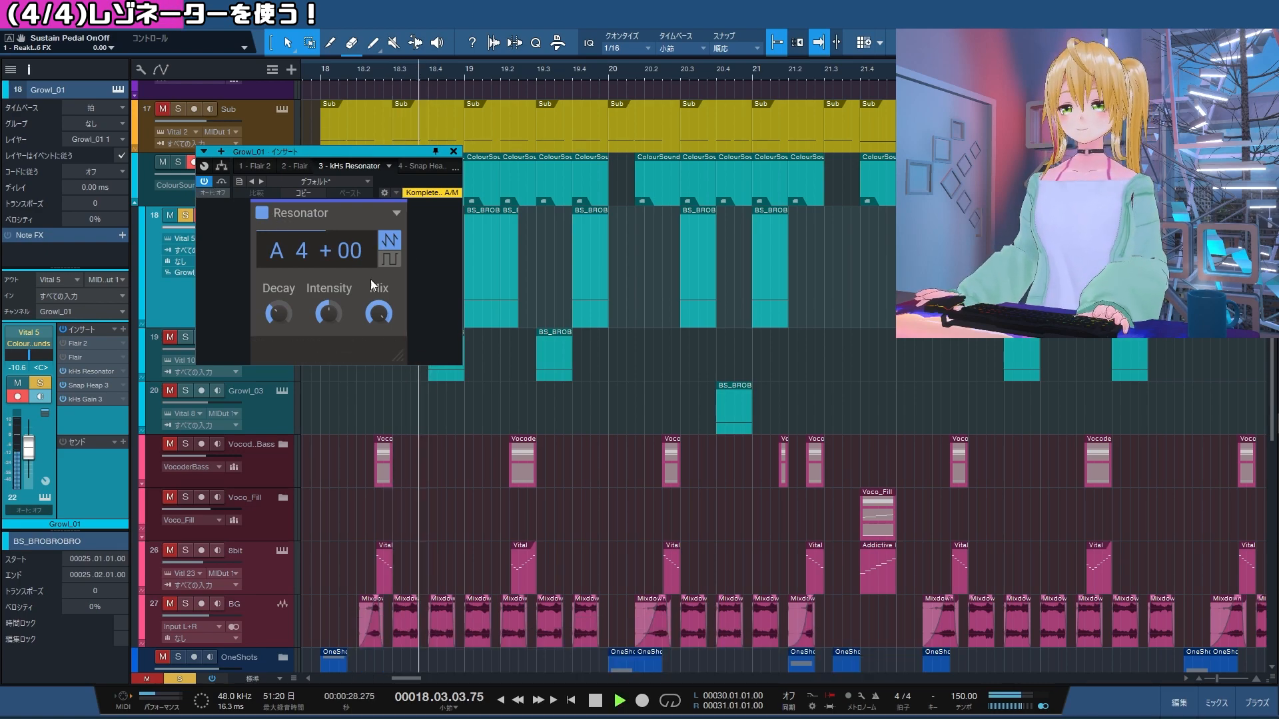
Try the Resonator's pitch at E4 and A4, set its timbre to square, and bypass the insert.
left_click_drag(301, 251, 302, 251)
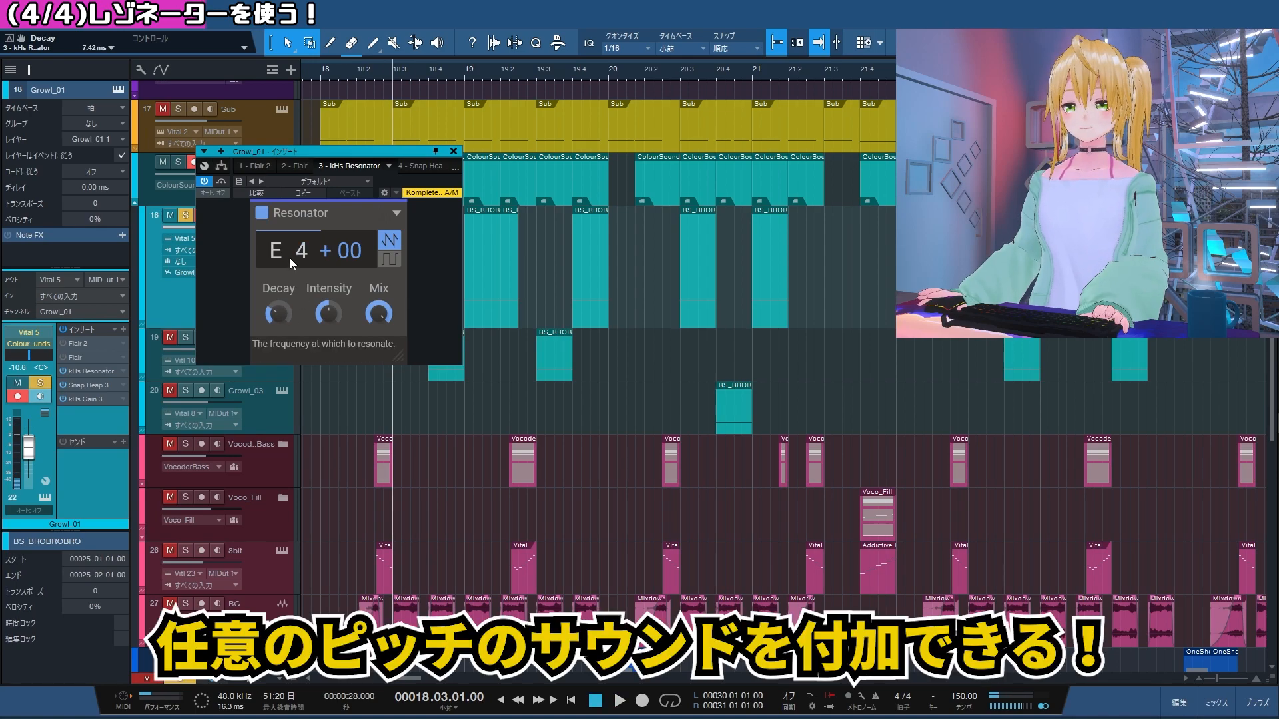
left_click_drag(297, 258, 286, 244)
left_click(390, 258)
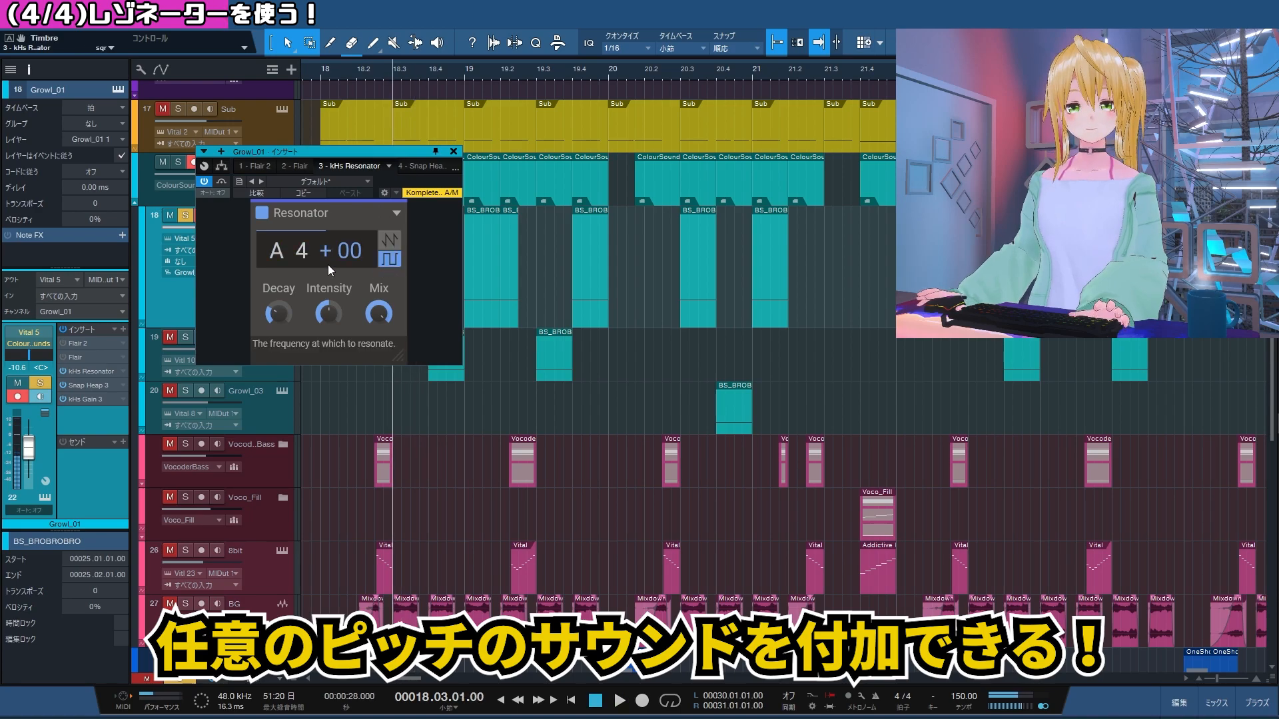
left_click(453, 152)
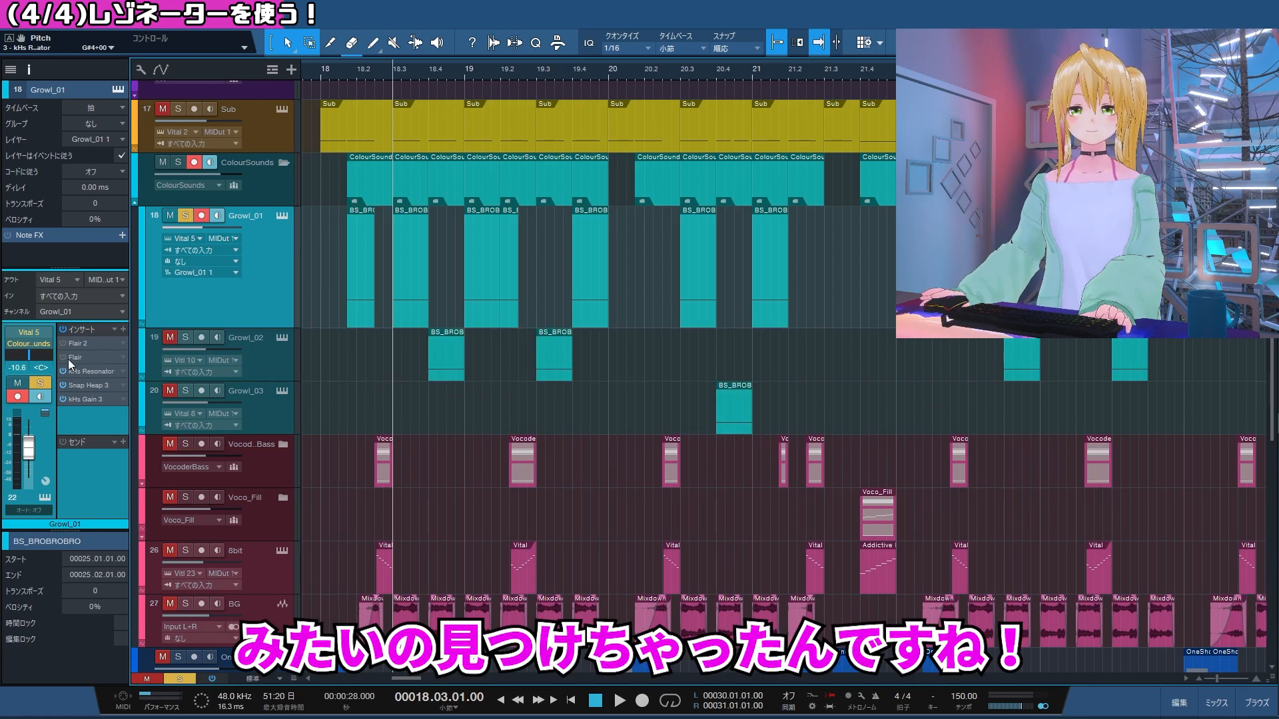
left_click(63, 371)
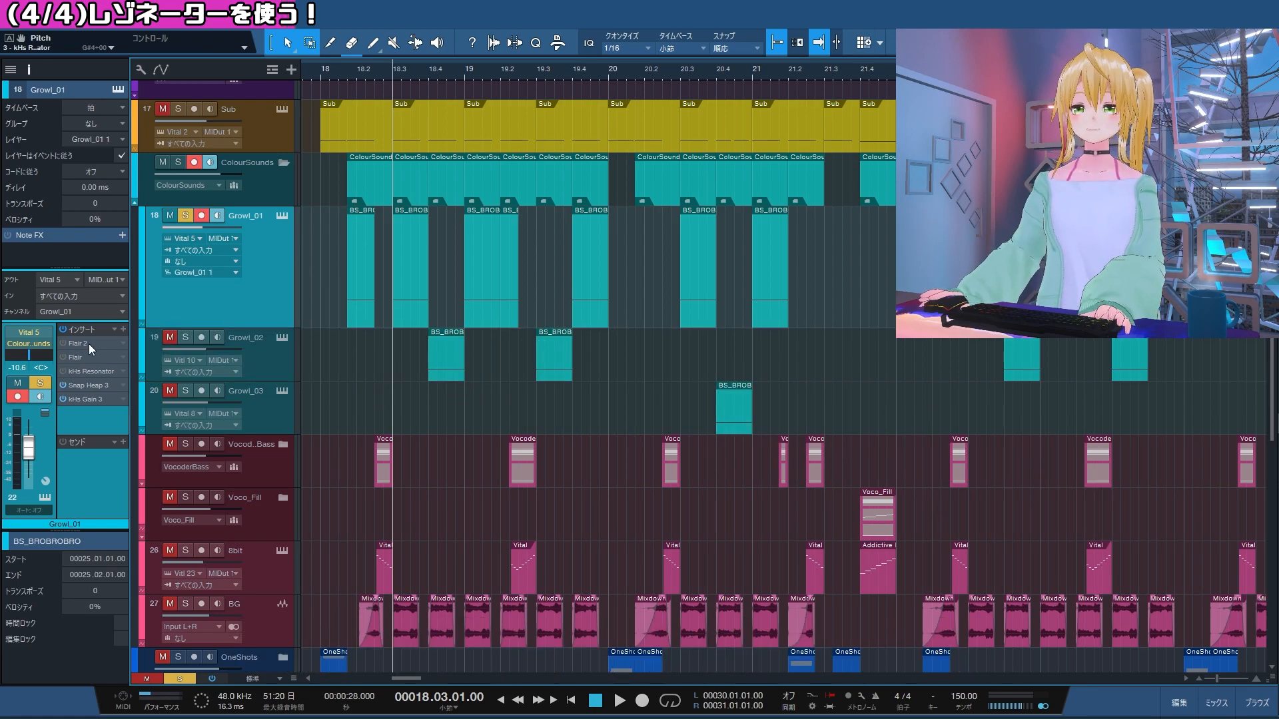
Activate the Flair 2 insert, and load the Resonator preset Stranger Pings in the separate Flair insert.
left_click(89, 343)
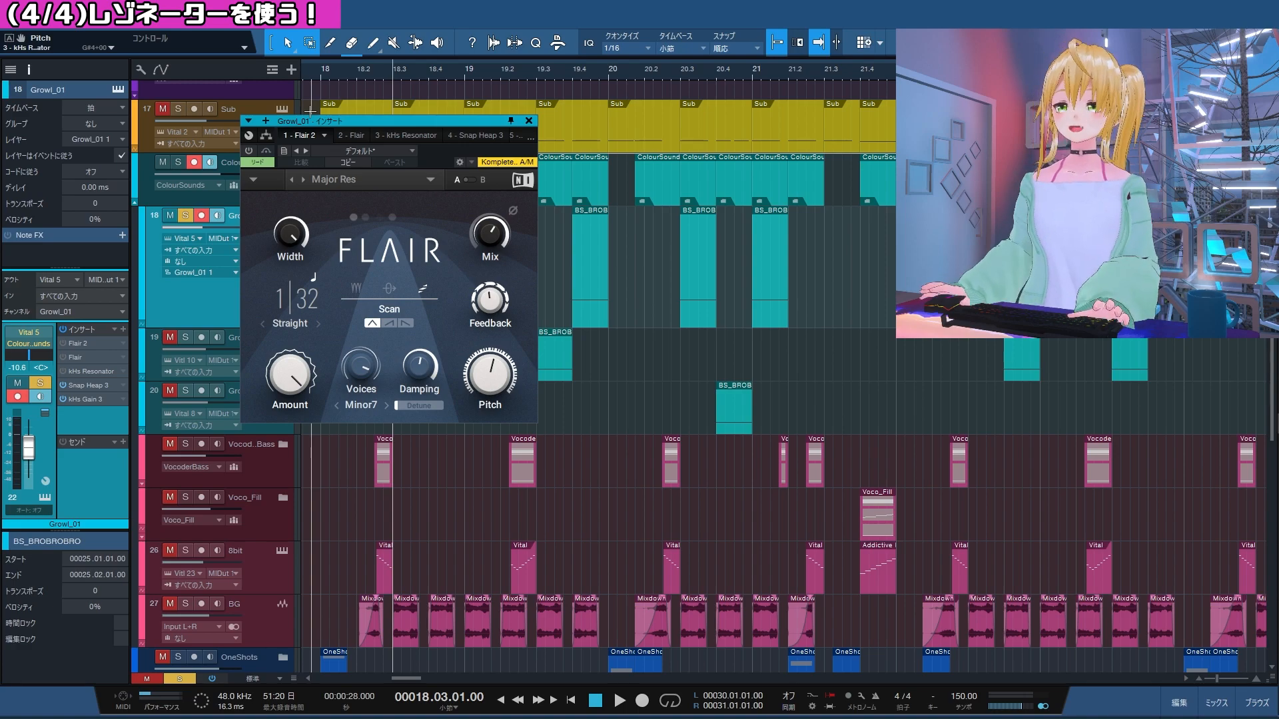
left_click(247, 150)
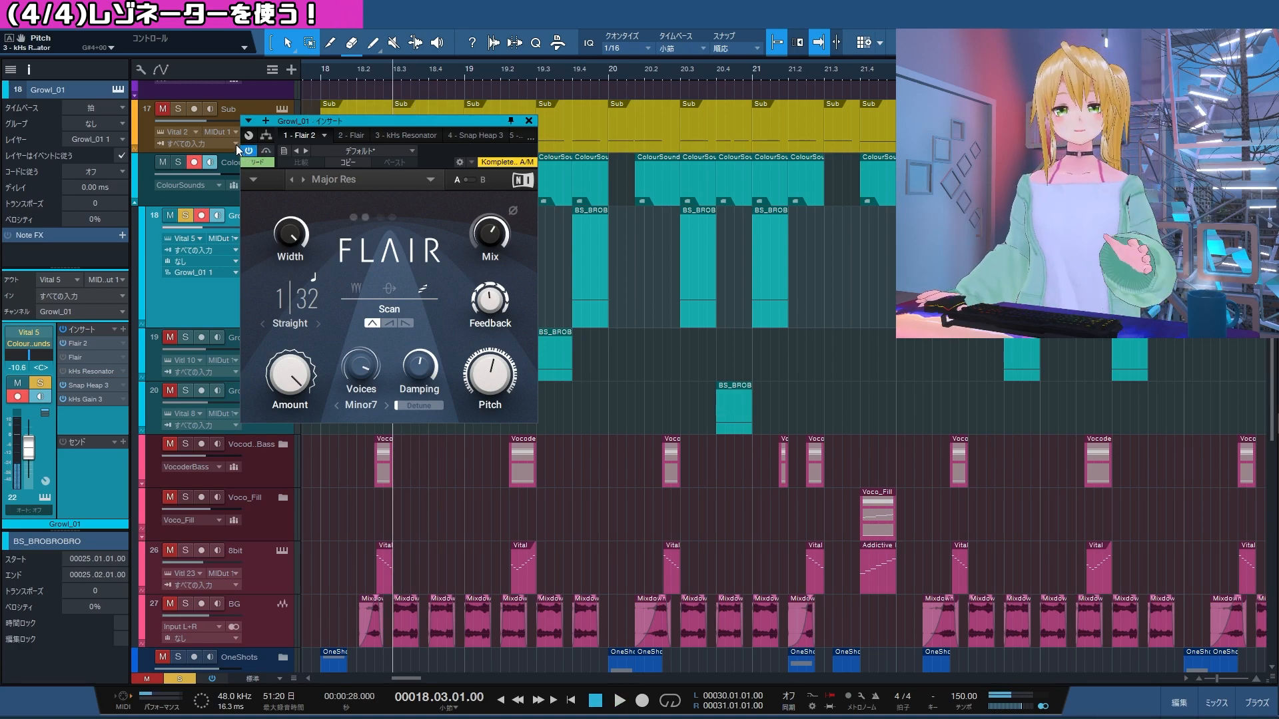
left_click(351, 135)
left_click(351, 172)
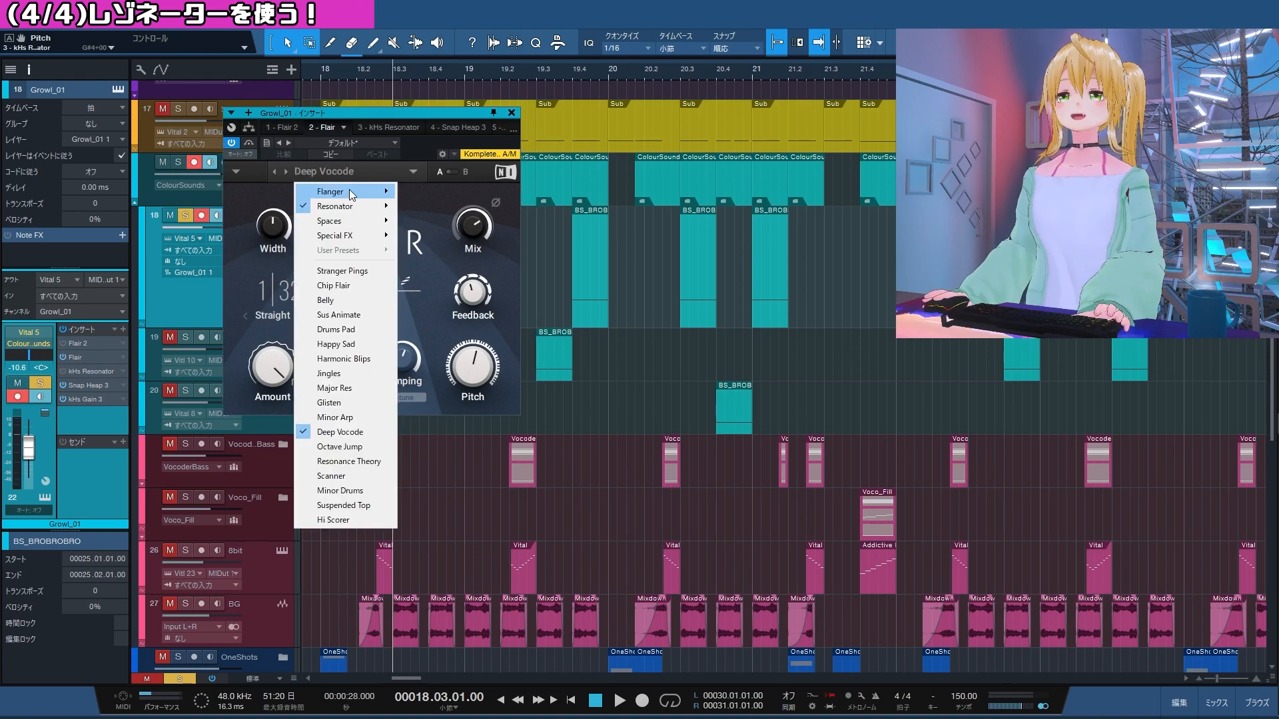
mouse_move(350, 192)
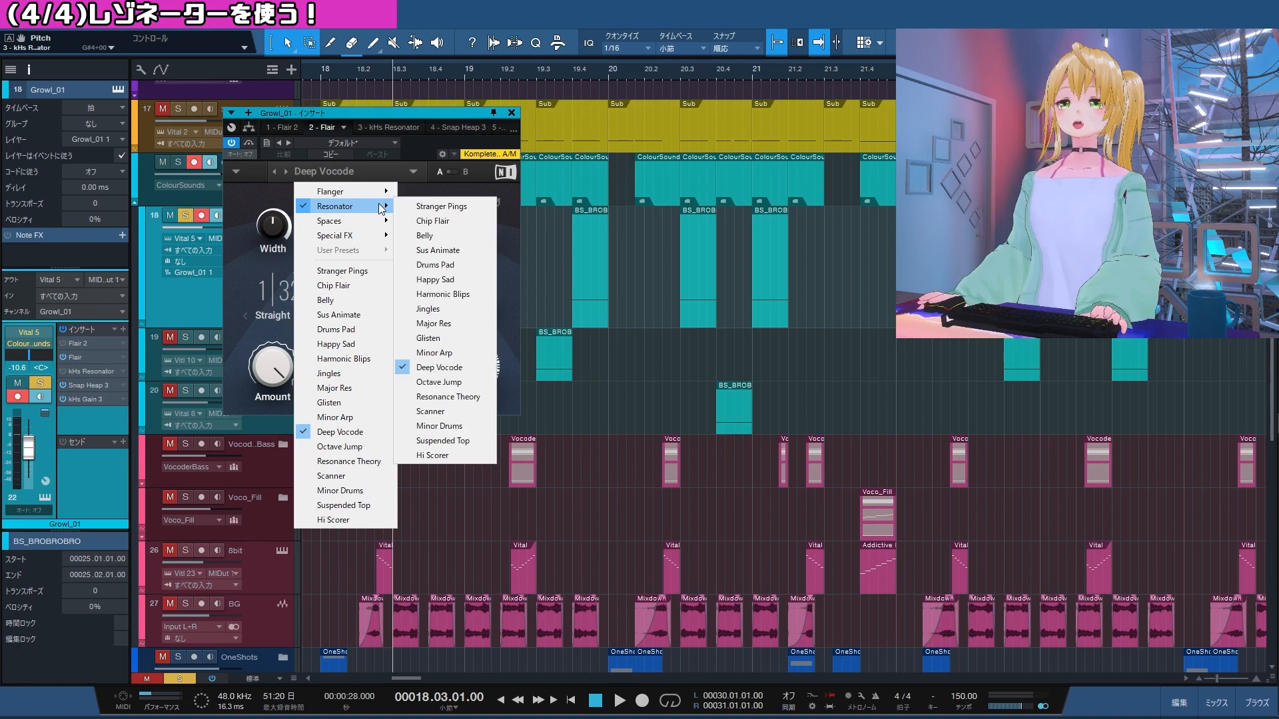
left_click(426, 207)
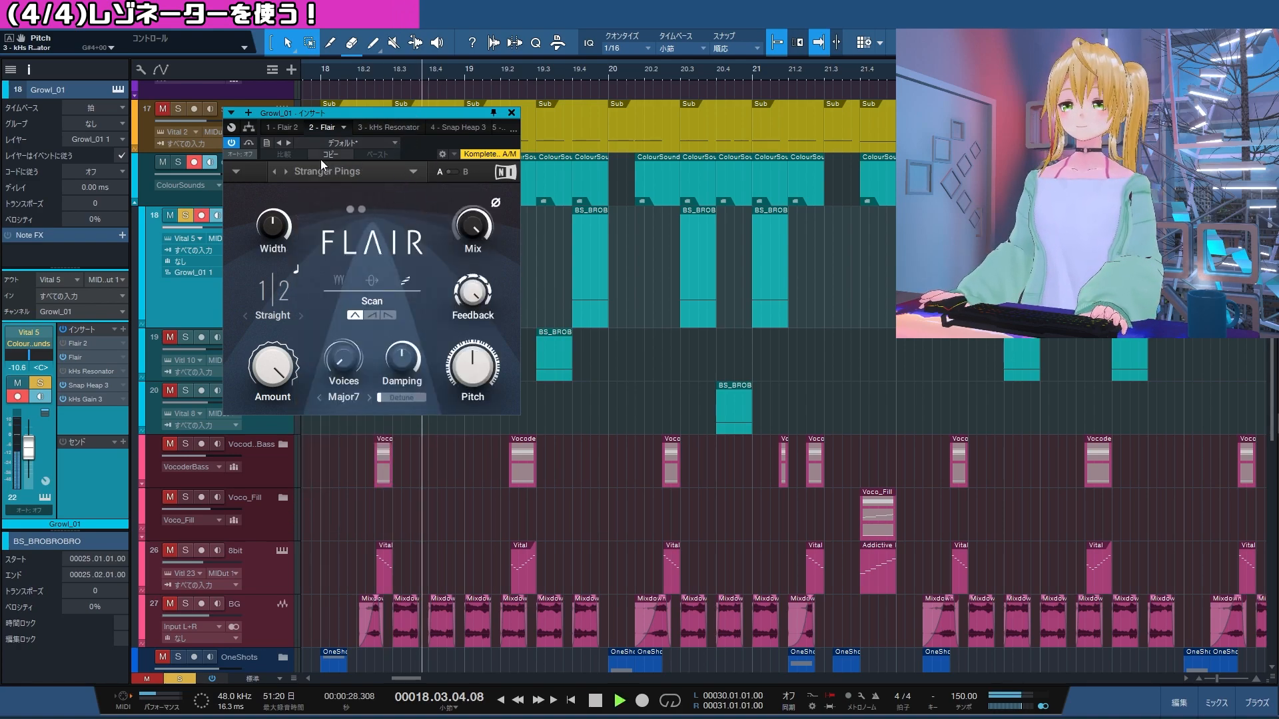
Audition Flair's following Resonator presets on the growl, from Chip Flair and Belly through to Jingles.
left_click(287, 172)
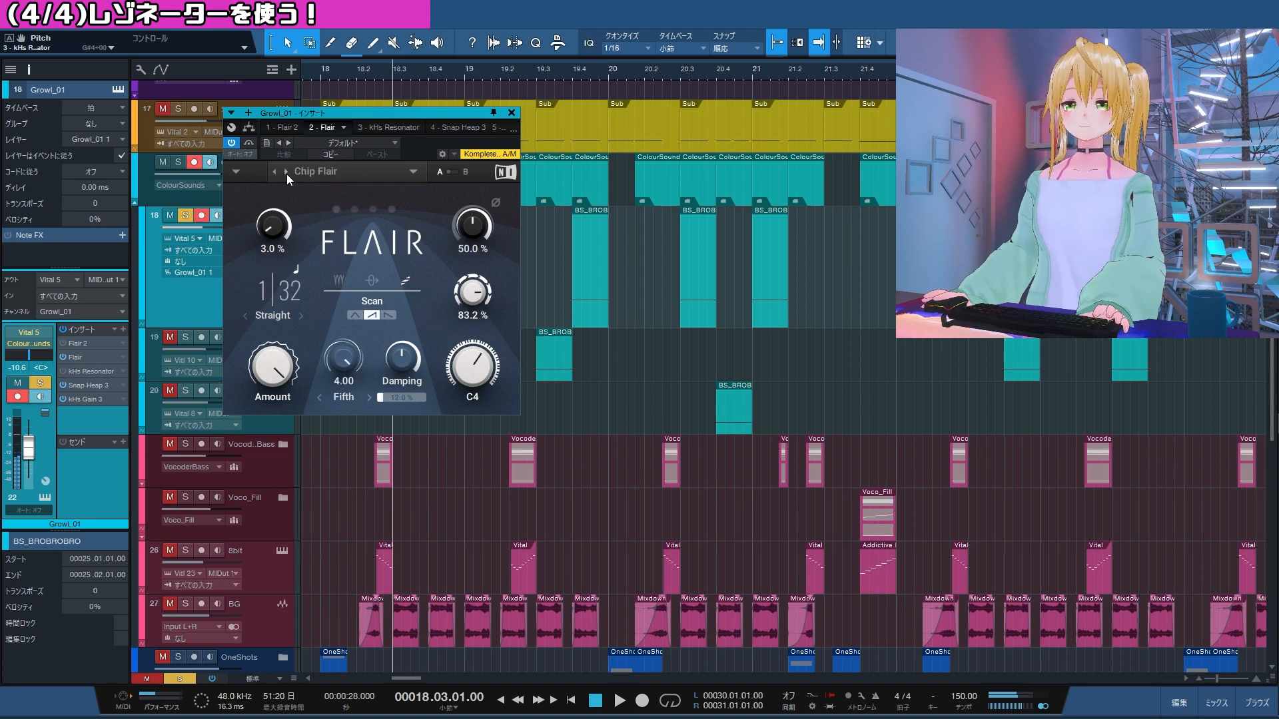
key("space")
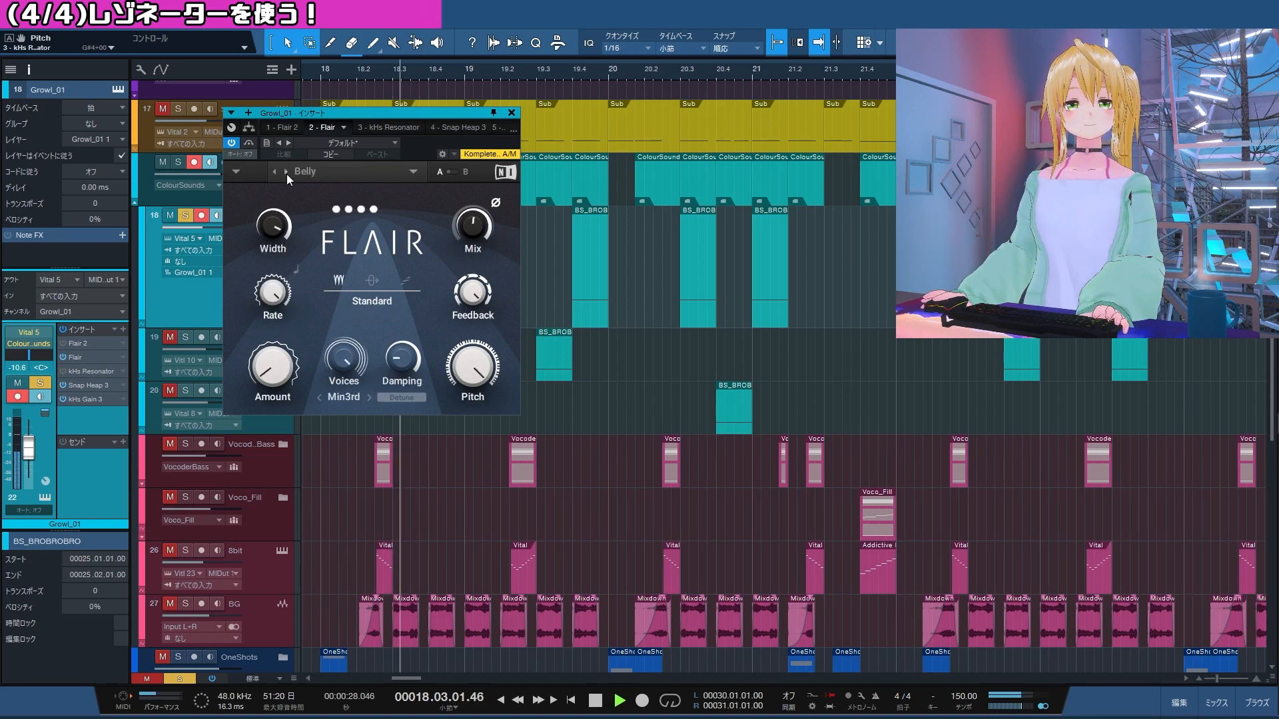
left_click(286, 172)
key("space")
left_click(287, 172)
left_click(286, 172)
key("space")
key("space")
left_click(286, 173)
key("space")
key("space")
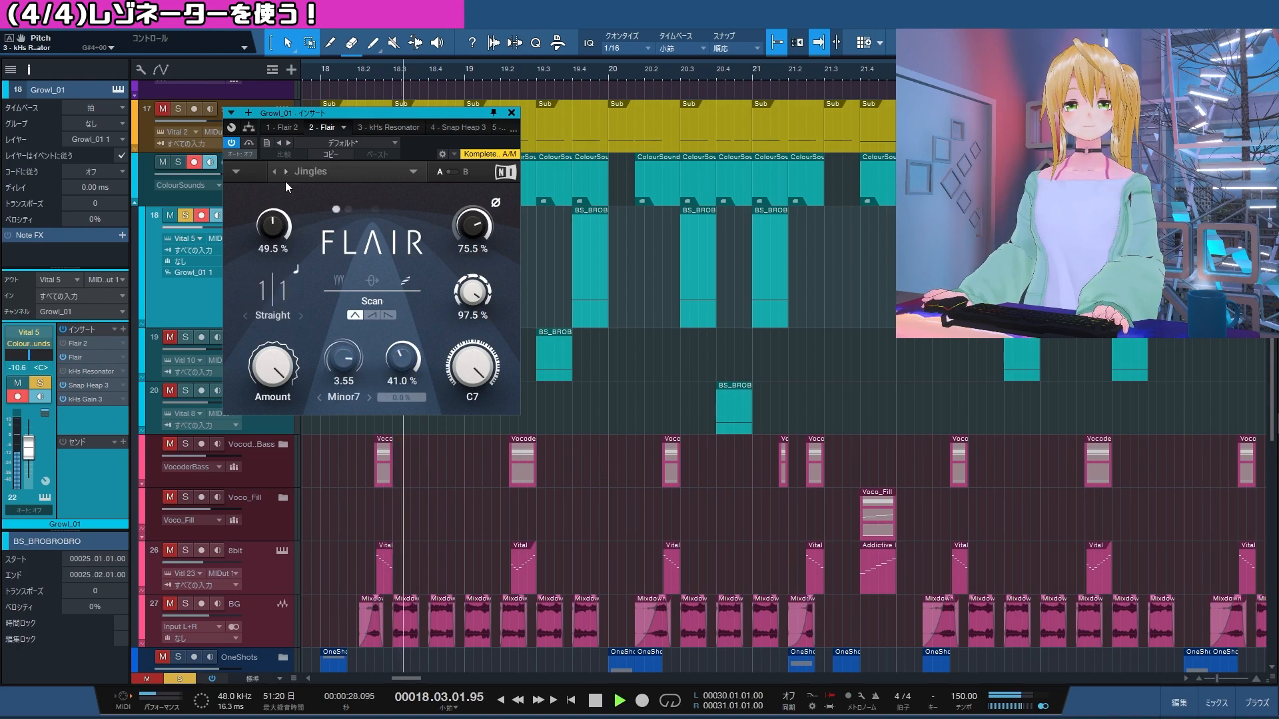
Continue auditioning Flair's presets from Major Res onward and settle on Deep Vocode.
left_click(285, 171)
key("space")
key("space")
left_click(285, 172)
key("space")
key("space")
left_click(285, 171)
key("space")
key("space")
left_click(285, 171)
key("space")
key("space")
Reduce Flair's Feedback to 44.5 %, auditioning the growl from 18.3 between adjustments.
left_click_drag(472, 285, 477, 295)
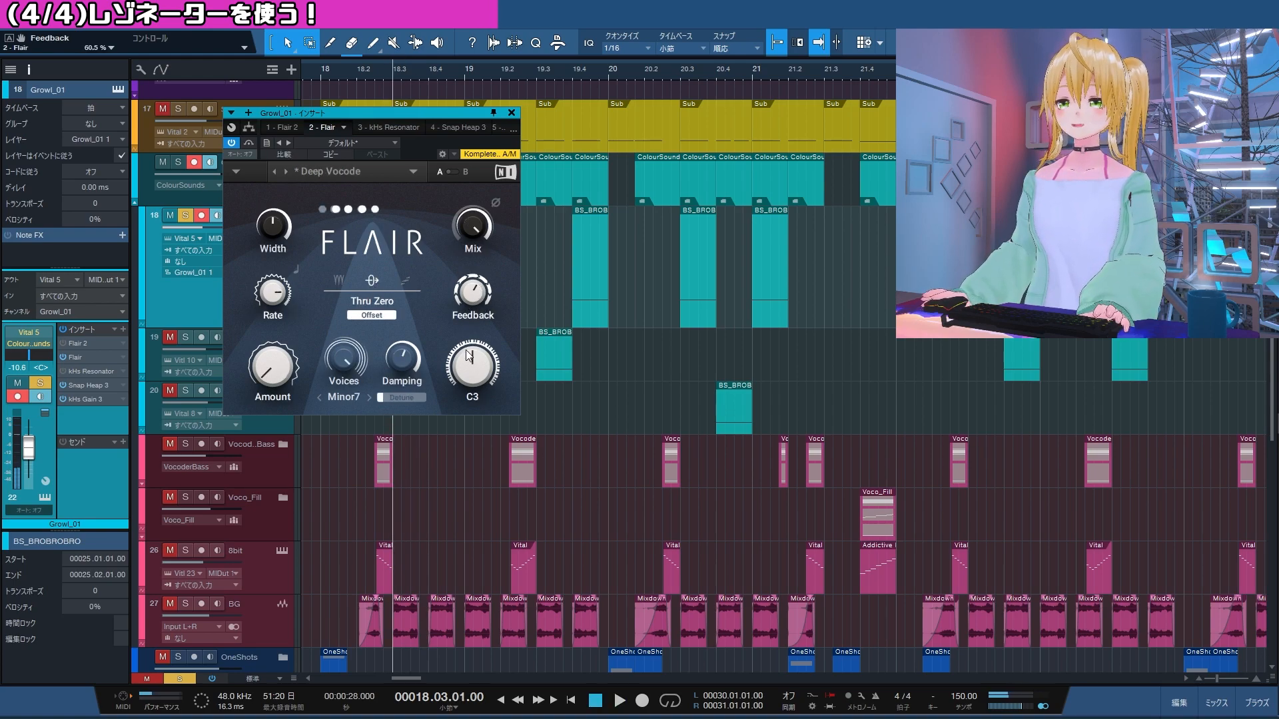
key("space")
key("space")
left_click_drag(480, 294, 480, 293)
key("space")
key("space")
key("space")
key("space")
key("space")
key("space")
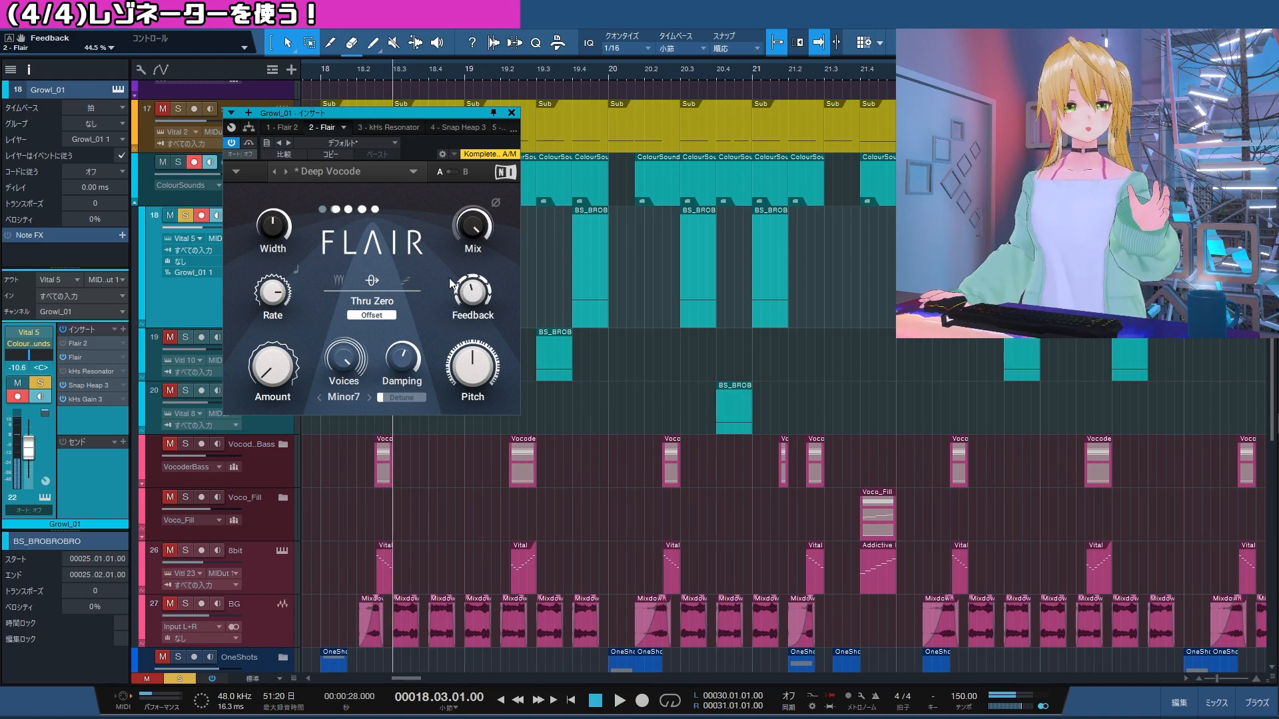
key("space")
key("space")
key("space")
key("space")
Set Flair's Mix to 72.0 % and audition the growl repeatedly from 18.3.
left_click_drag(475, 228, 475, 265)
key("space")
key("space")
key("space")
key("space")
key("space")
key("space")
key("space")
key("space")
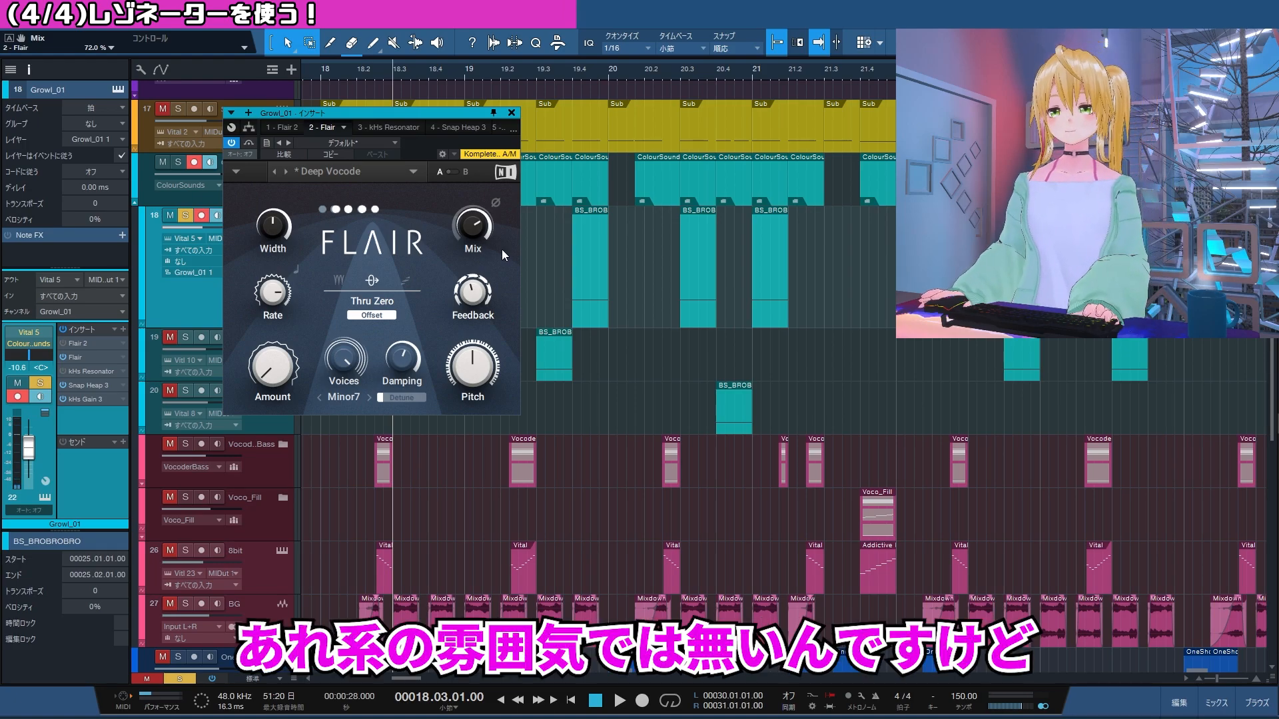
key("space")
key("space")
key("space")
key("space")
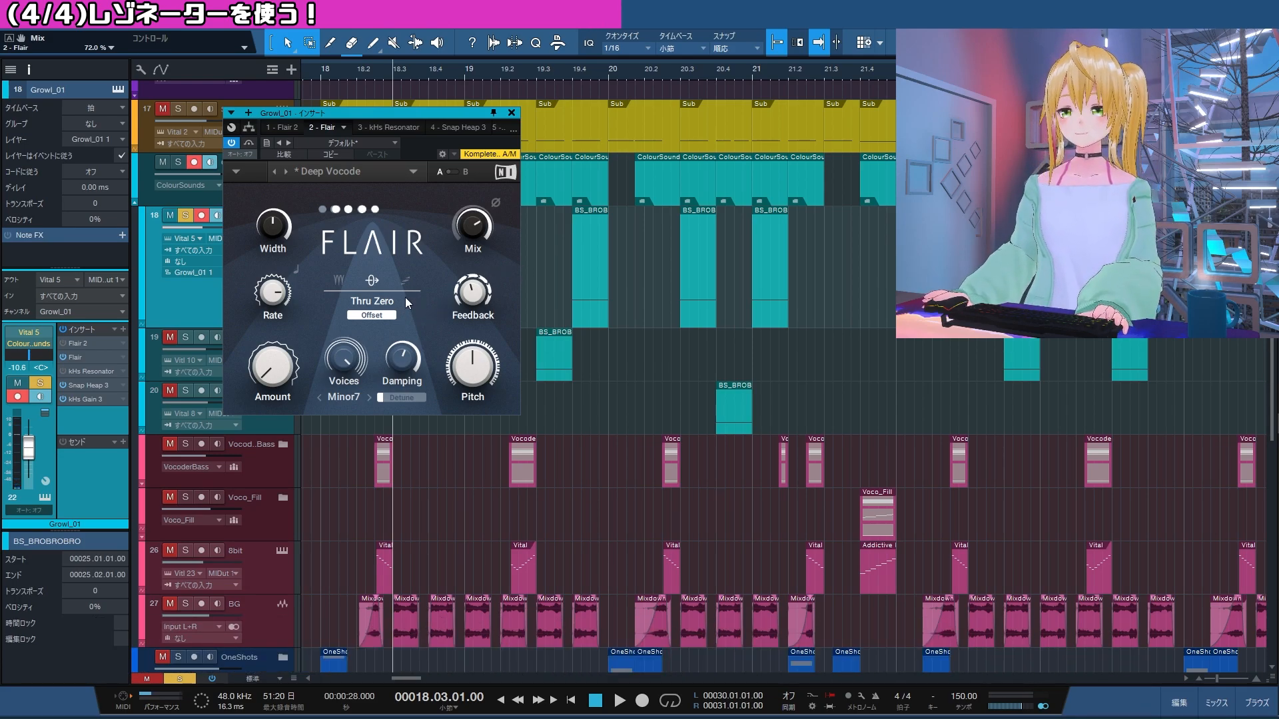
Set Flair's chord to Major, Feedback to 41.0 % and Pitch to F2, auditioning the growl from 18.3 between changes.
left_click(341, 398)
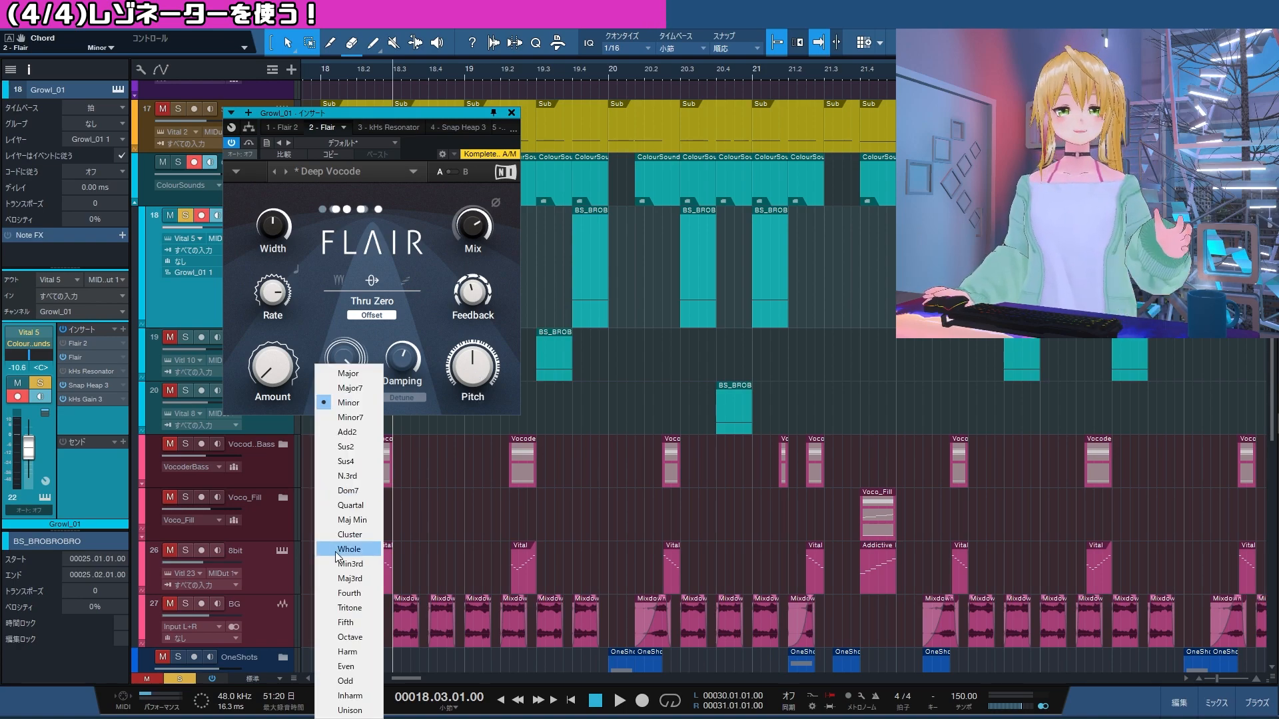
left_click(348, 373)
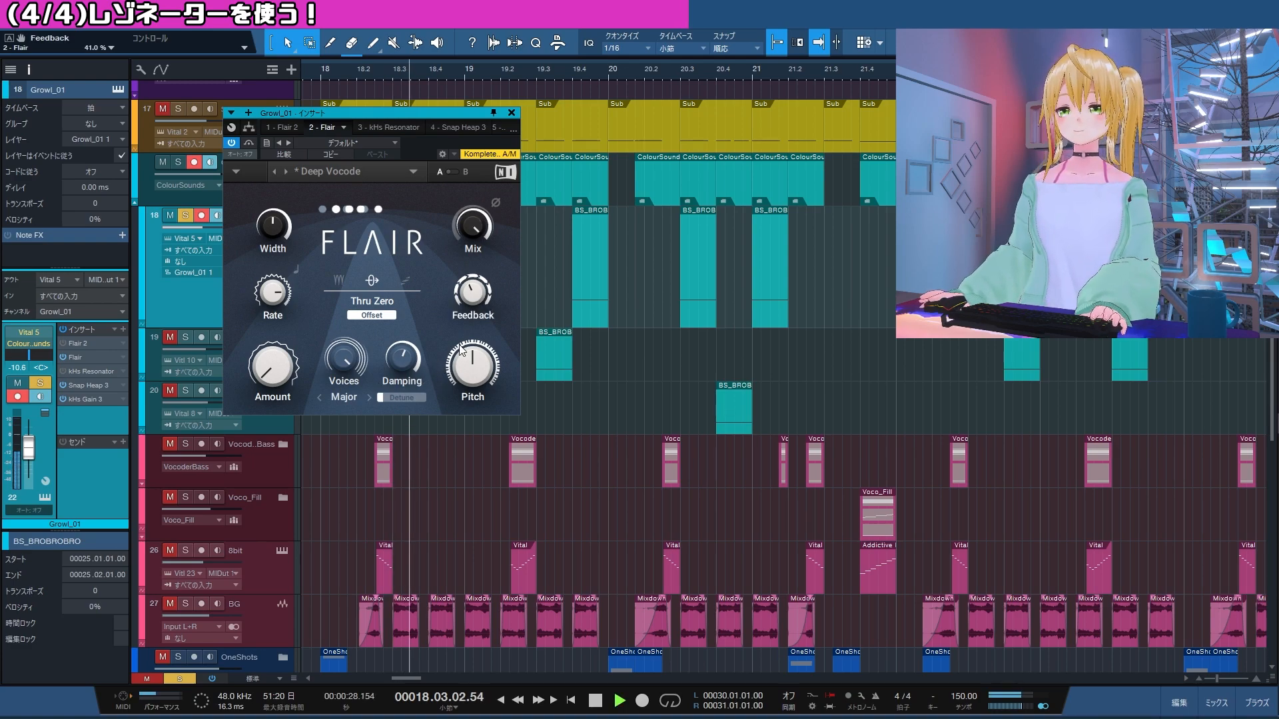
scroll(466, 377, "up", 2)
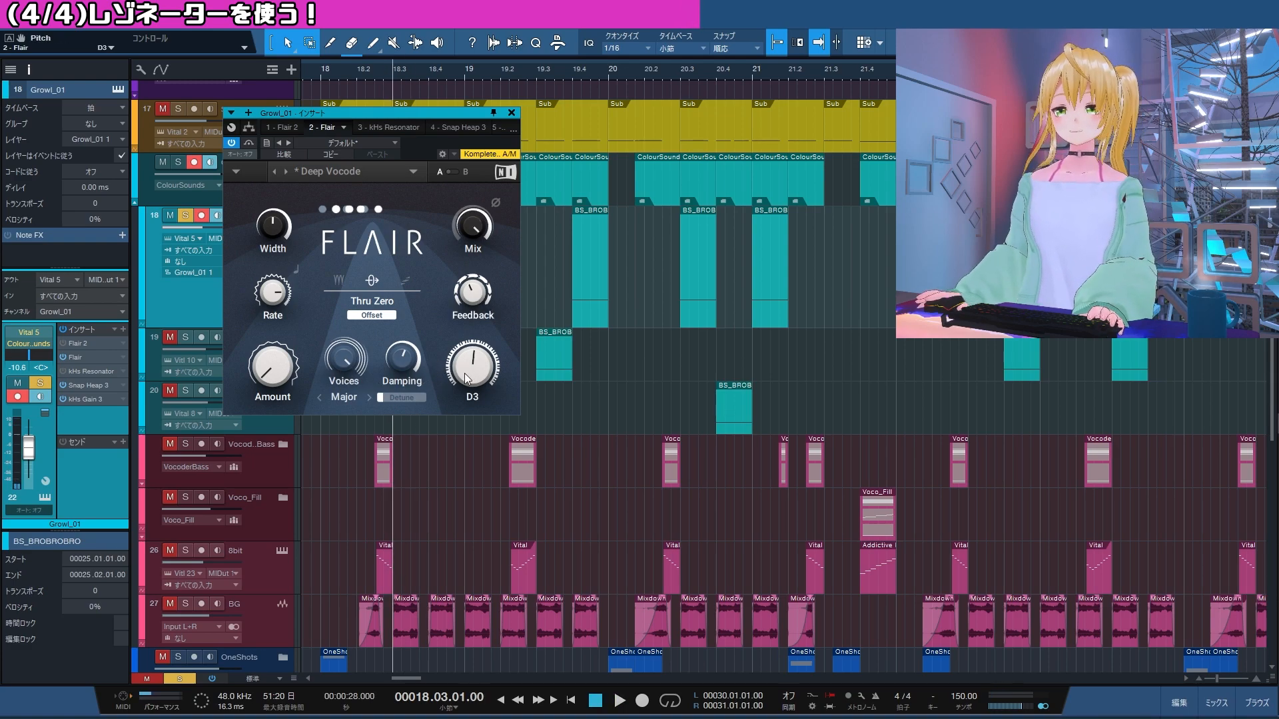
scroll(474, 378, "up", 4)
key("space")
scroll(474, 377, "down", 17)
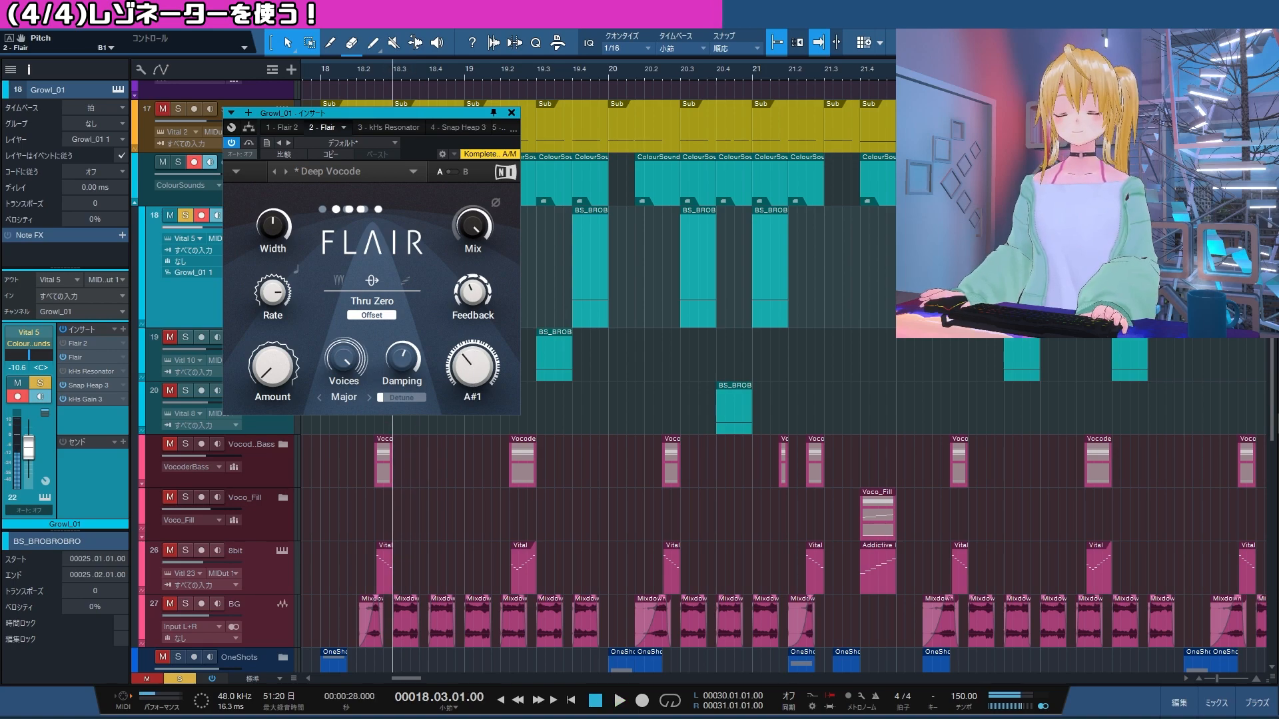
key("space")
scroll(472, 373, "up", 8)
key("space")
key("space")
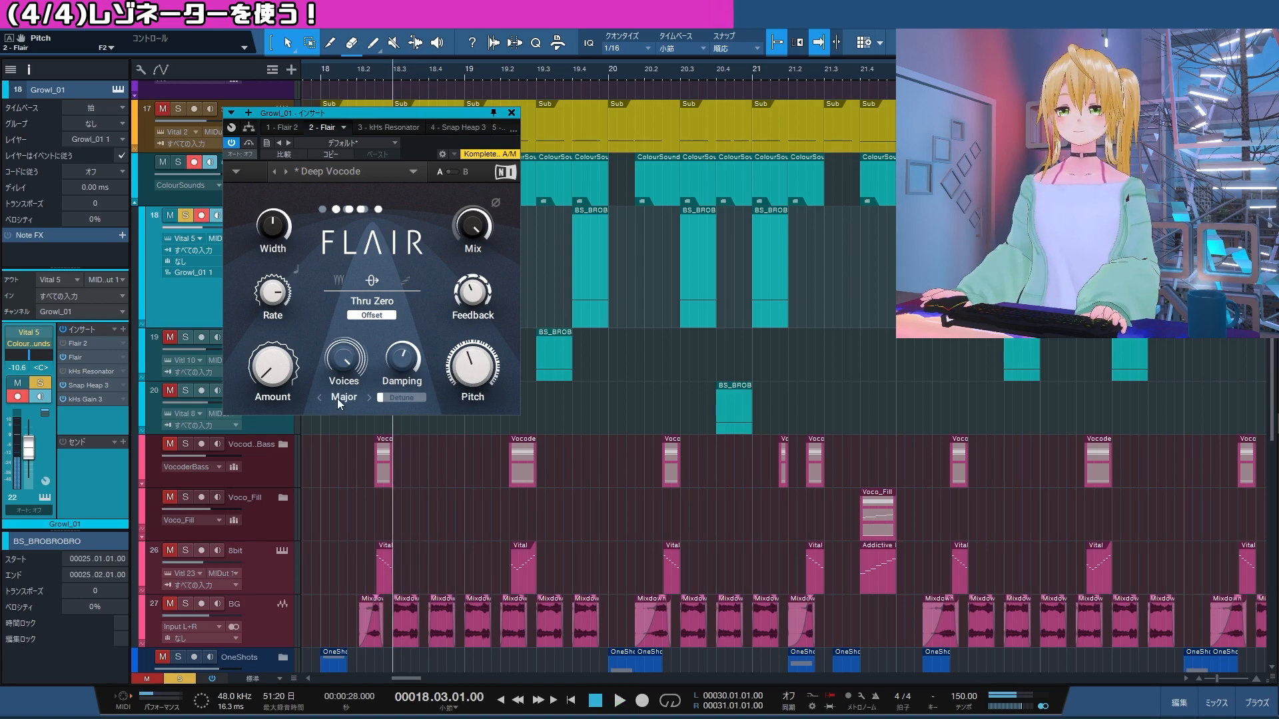
Switch Flair's chord to Minor7 and raise Pitch to F3, auditioning the growl repeatedly from 18.3.
left_click(345, 397)
left_click(351, 417)
scroll(473, 368, "up", 10)
key("space")
key("space")
key("space")
key("space")
key("space")
key("space")
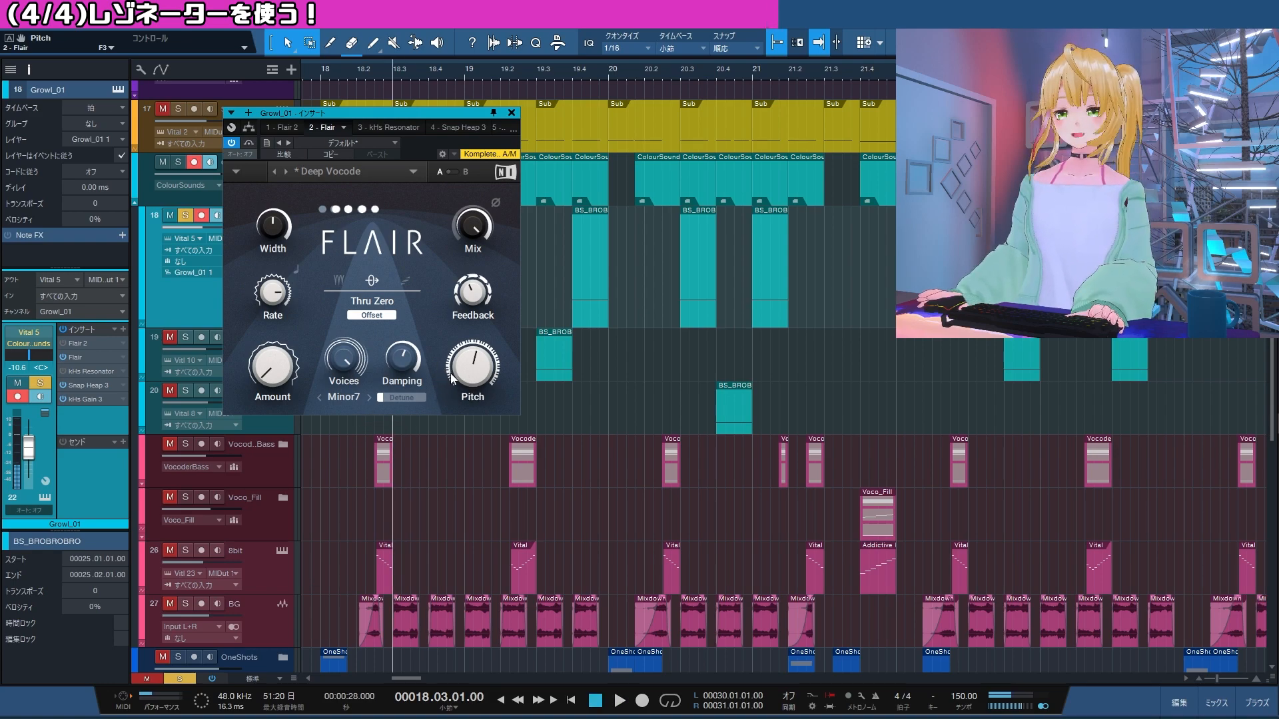
Try the Min3rd chord in Flair and return to Minor7.
left_click(351, 390)
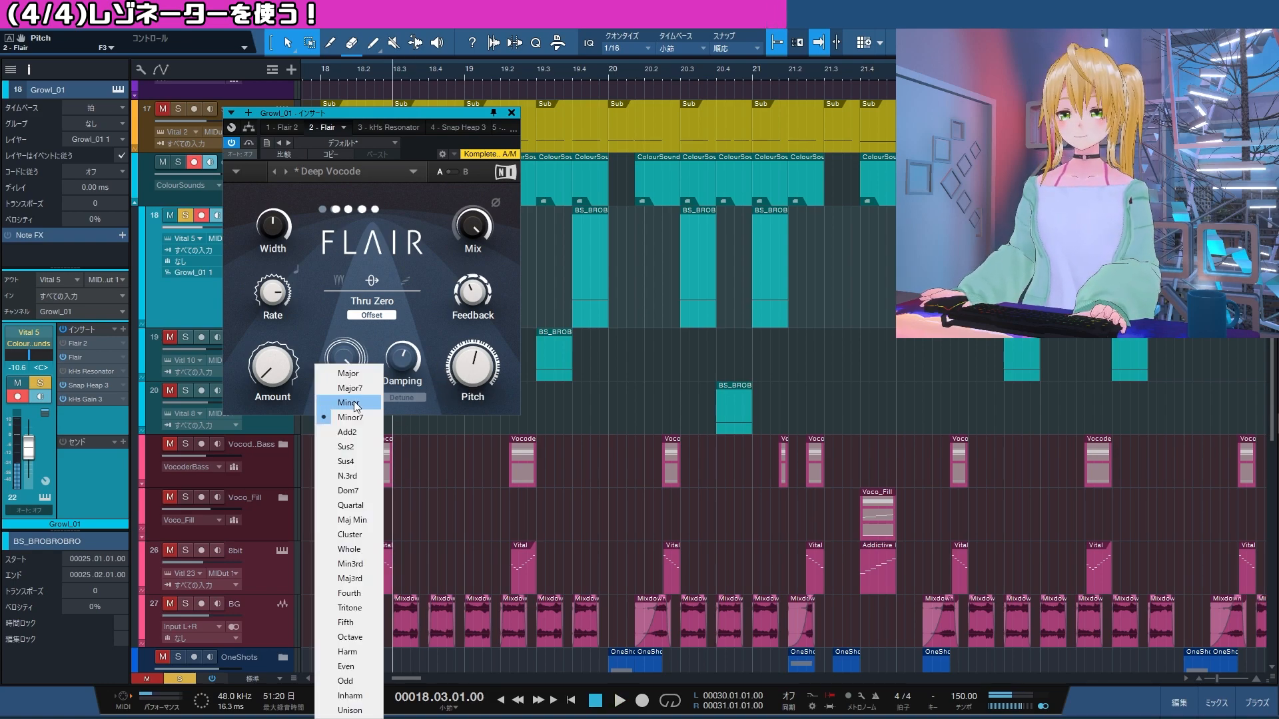
left_click(351, 563)
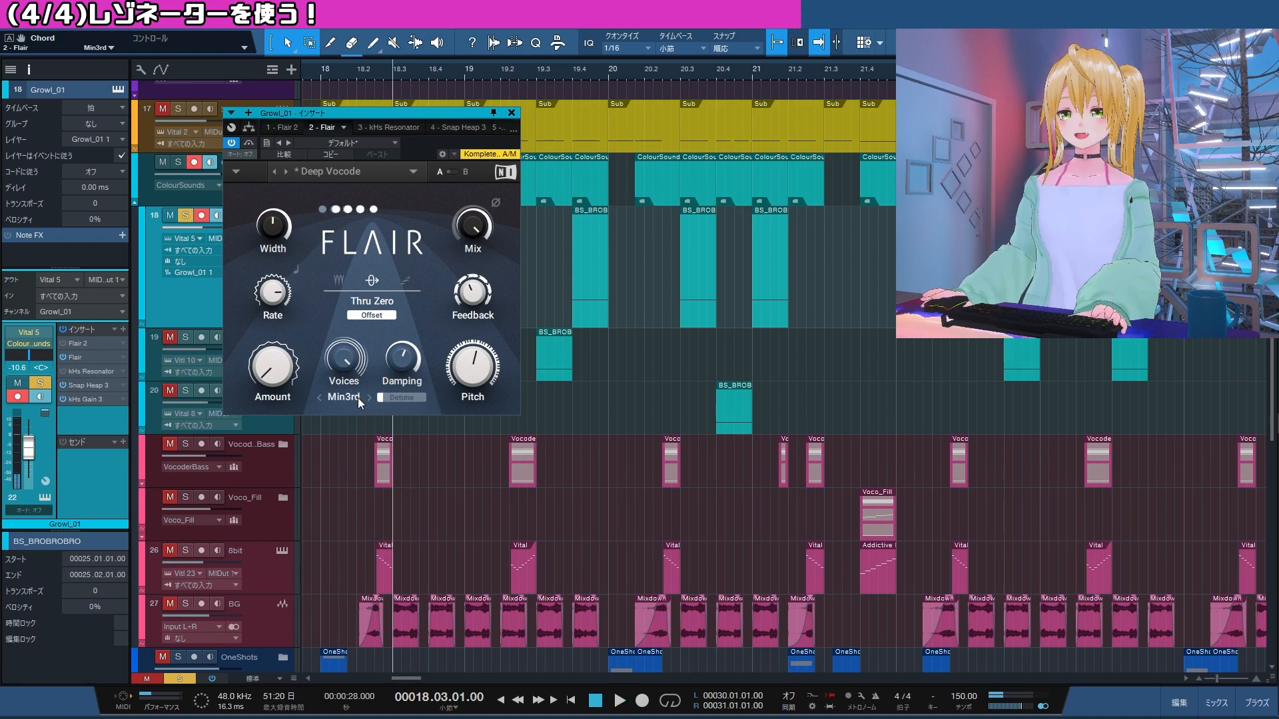
left_click(357, 398)
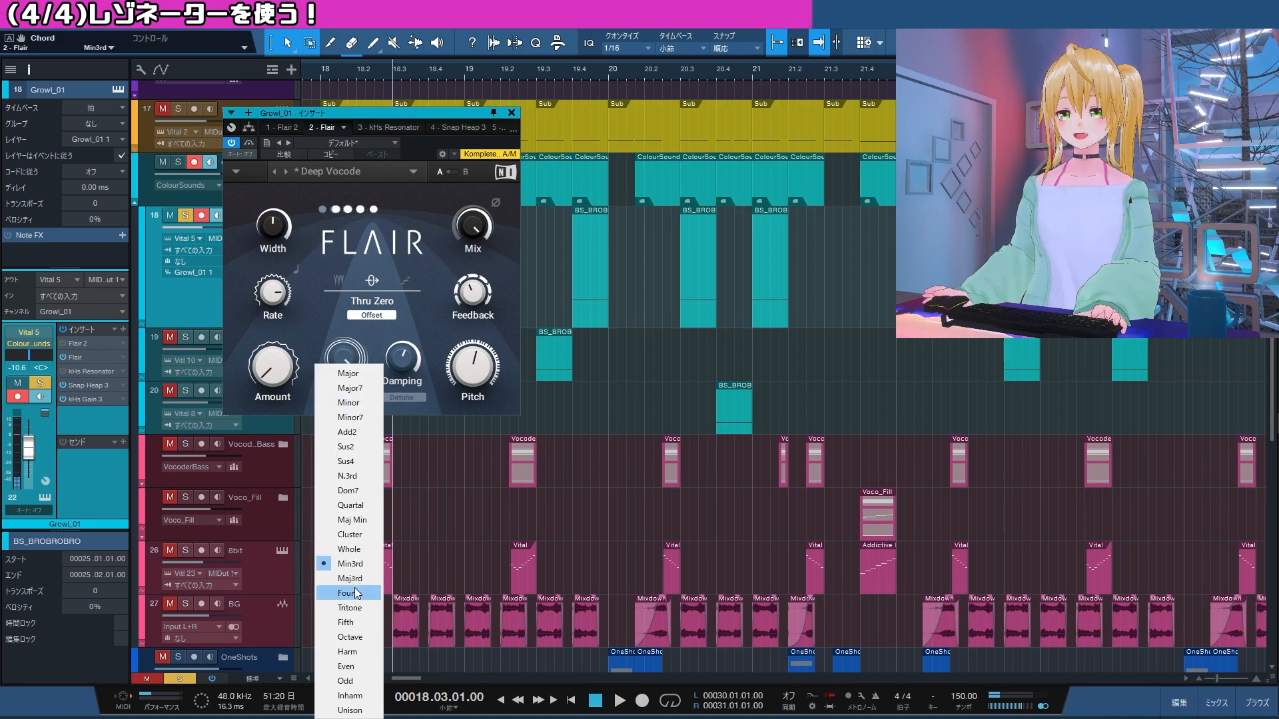
left_click(350, 418)
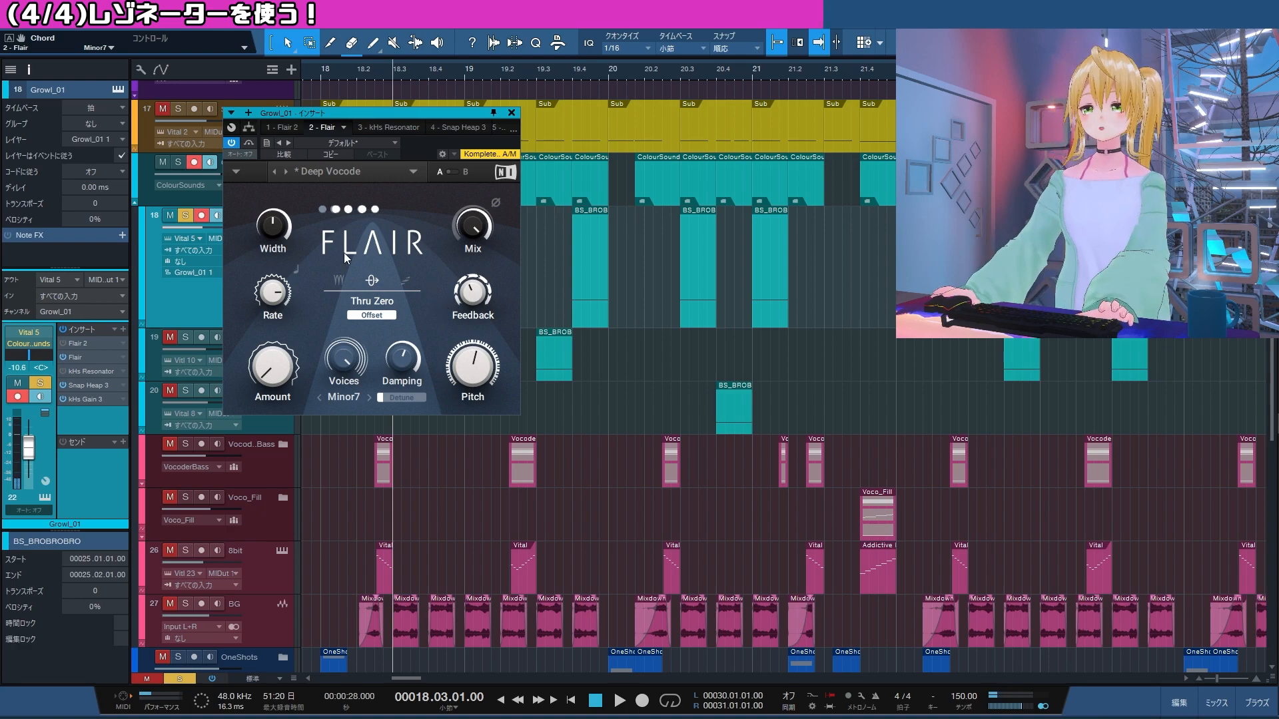
Switch Flair to Scan mode with Amount at 100 % and a tempo-synced straight 1/32 rate, auditioning the growl.
left_click(406, 281)
left_click_drag(270, 366, 270, 299)
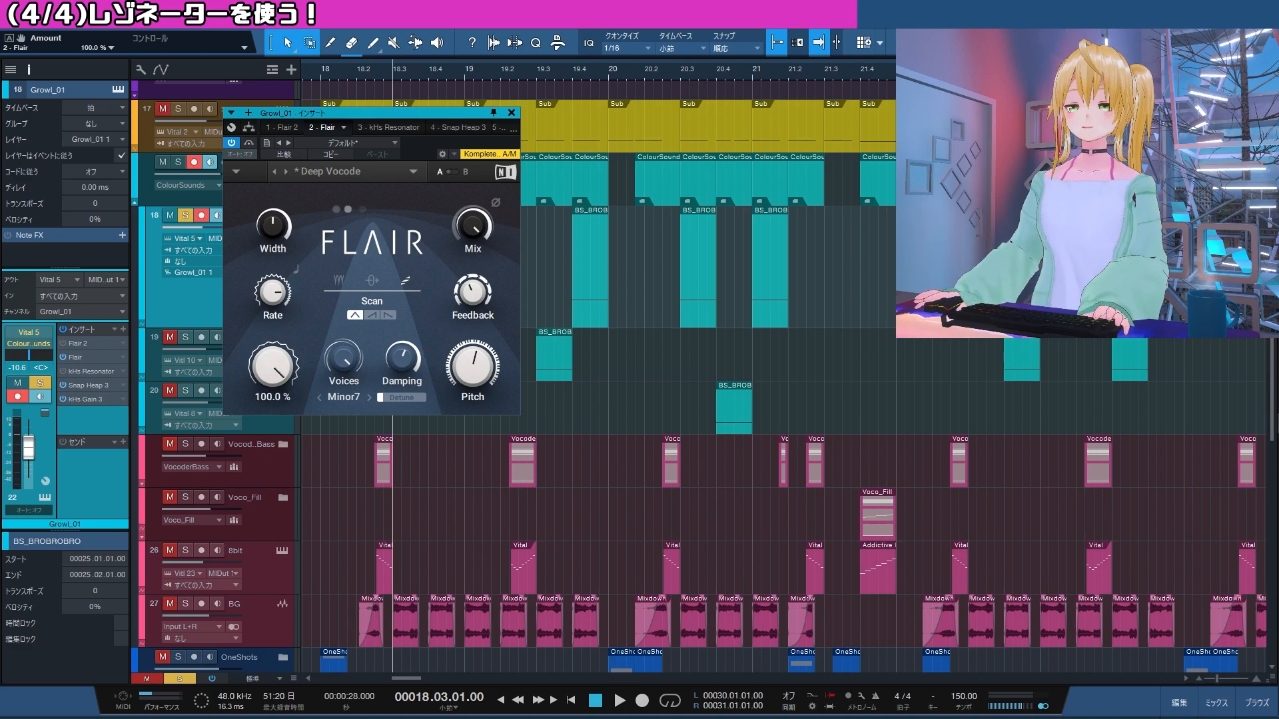
left_click(296, 269)
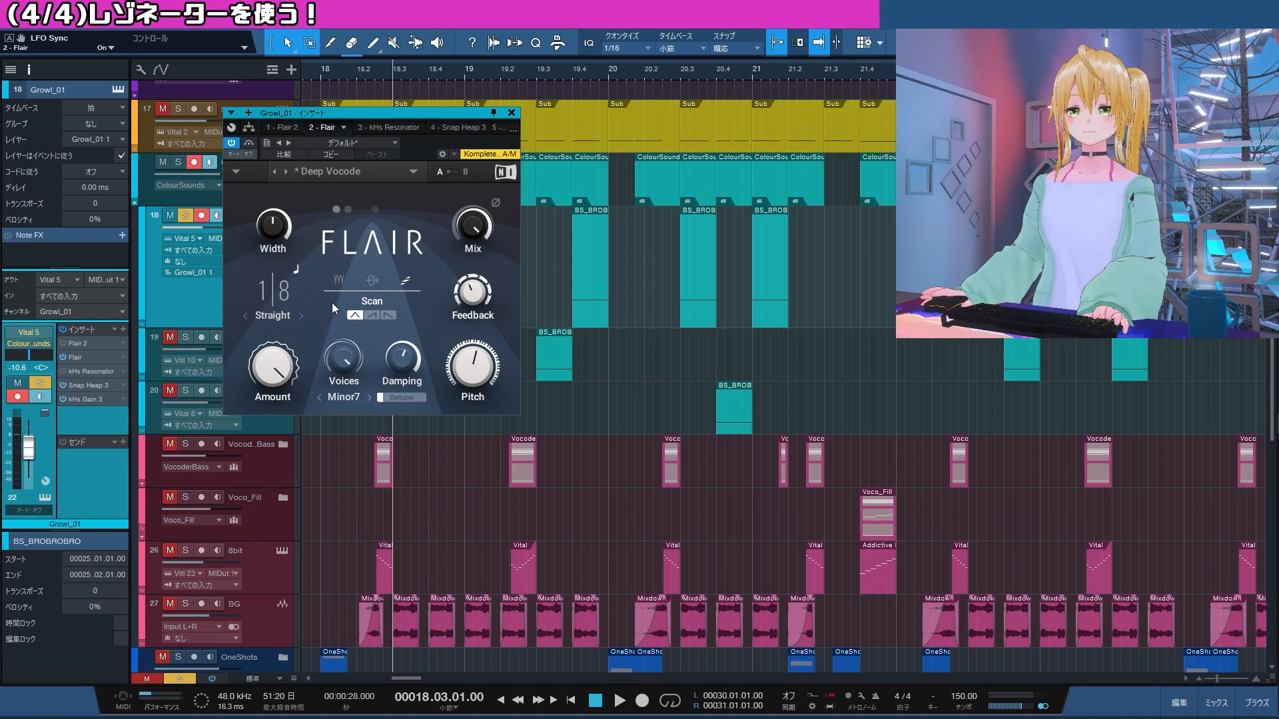
mouse_move(474, 293)
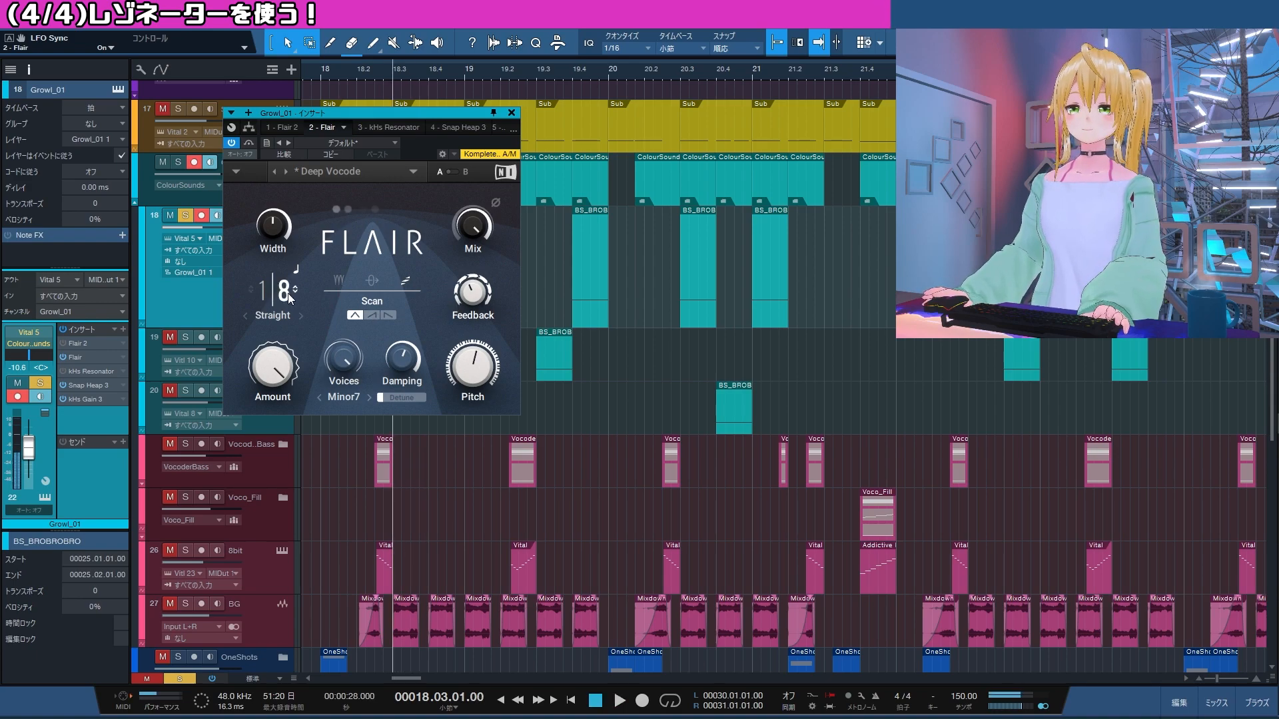
key("space")
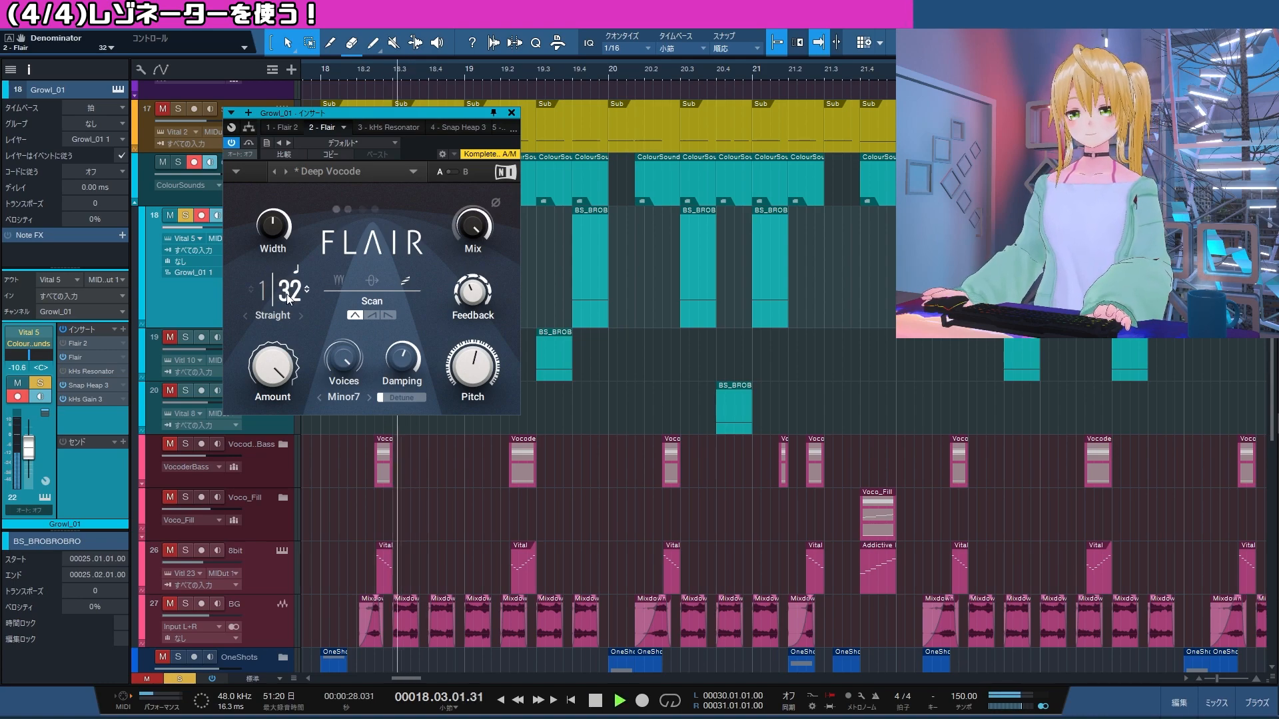
Try the Saw Up scan shape, choose Saw Down, and set Mix to 65.5 % while auditioning the growl.
left_click(373, 314)
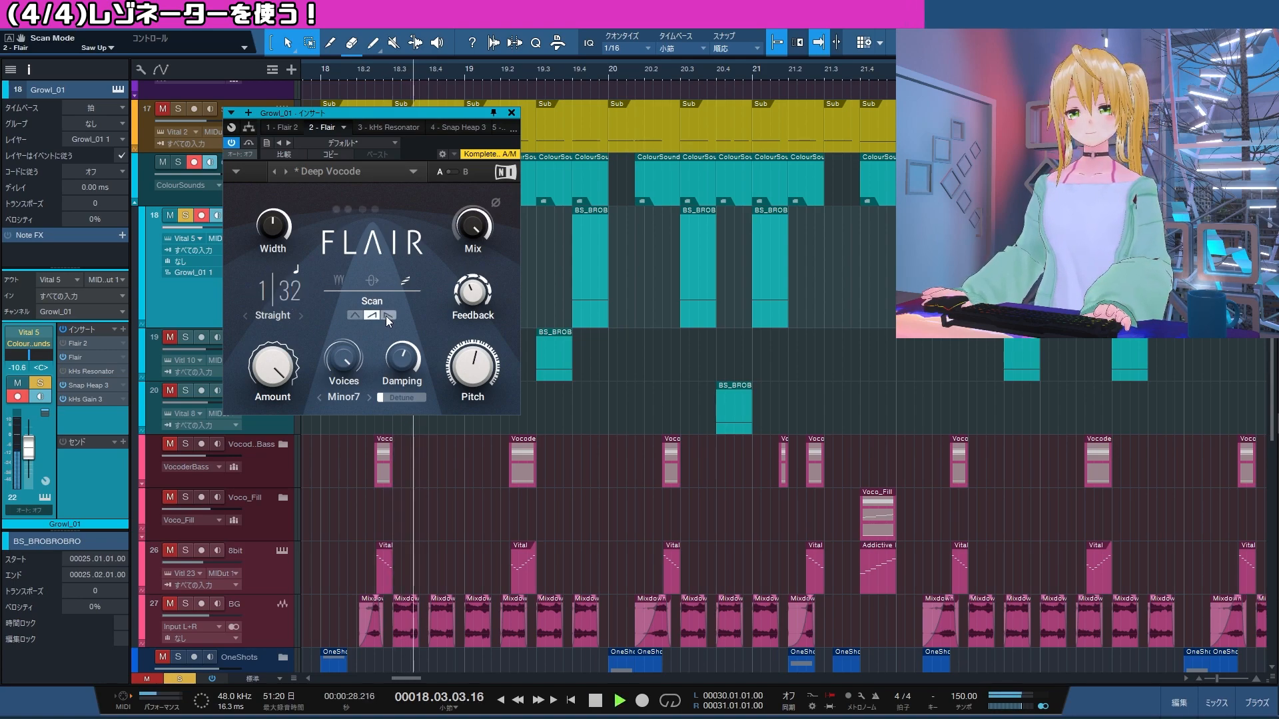
key("space")
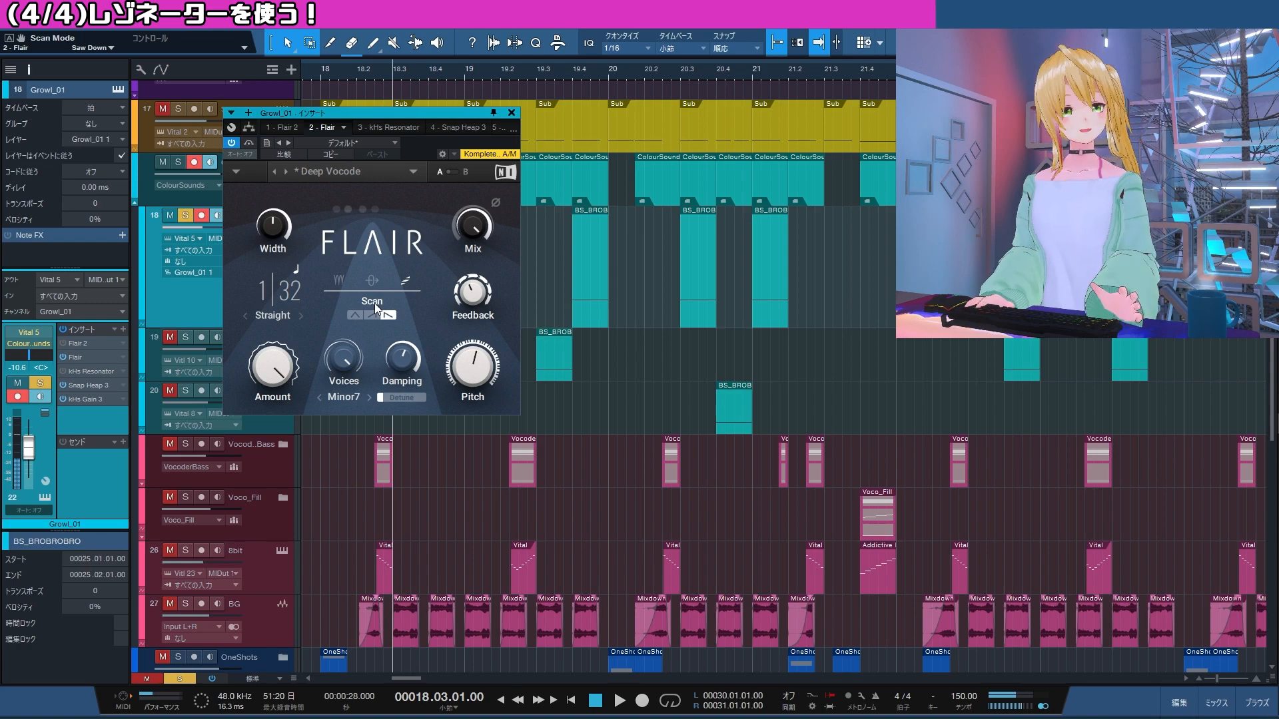
key("space")
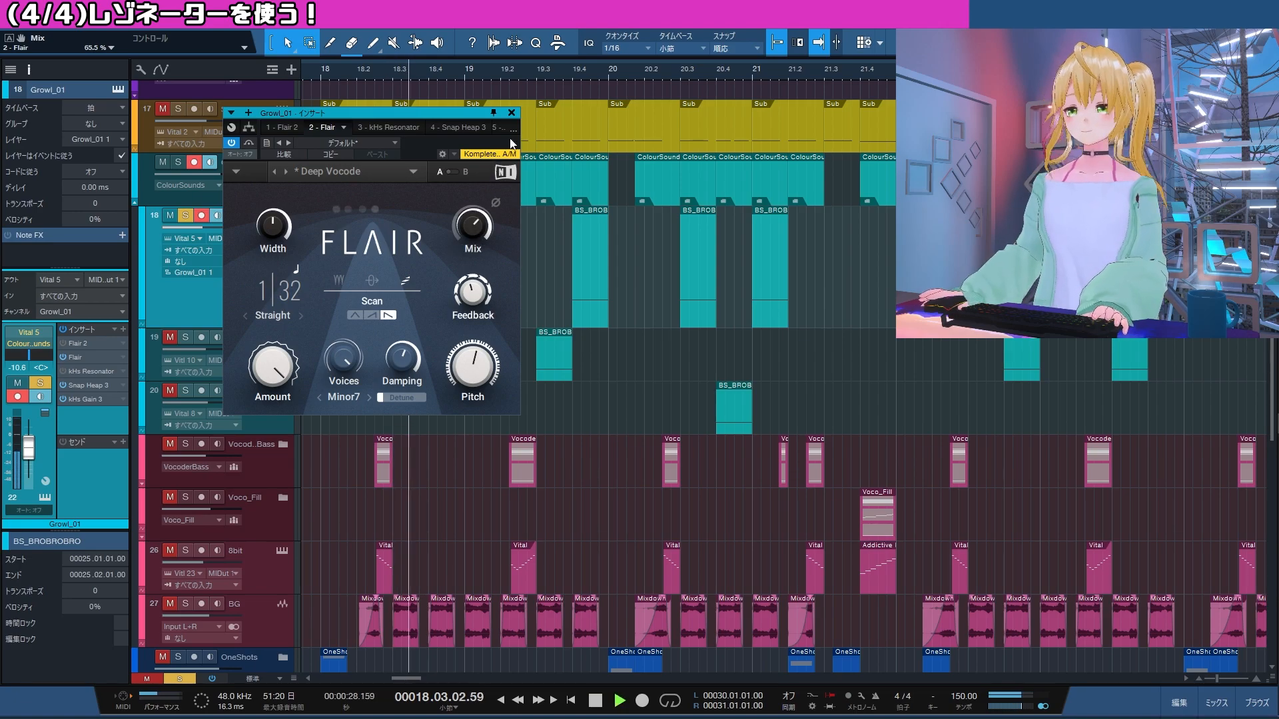
key("space")
Bypass the edited Flair, enable Flair 2 on Growl_01, and audition its Major Res preset from 18.3.
left_click(511, 113)
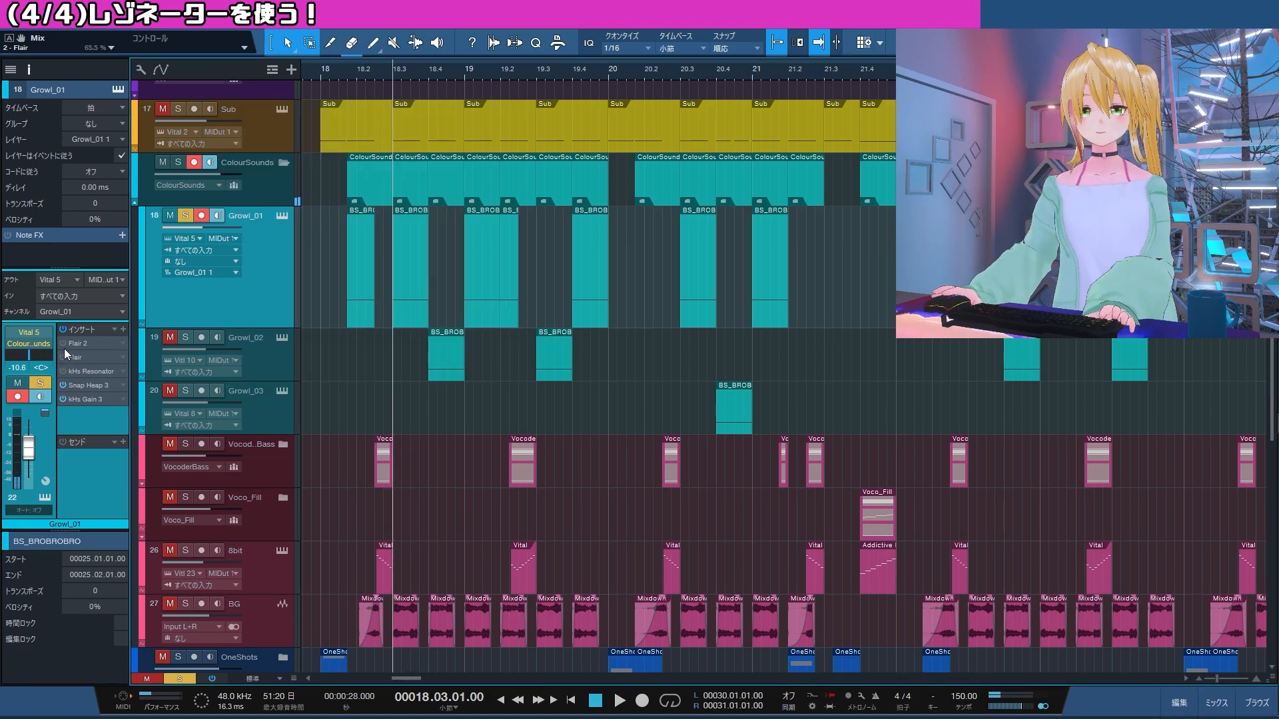
left_click(65, 348)
key("space")
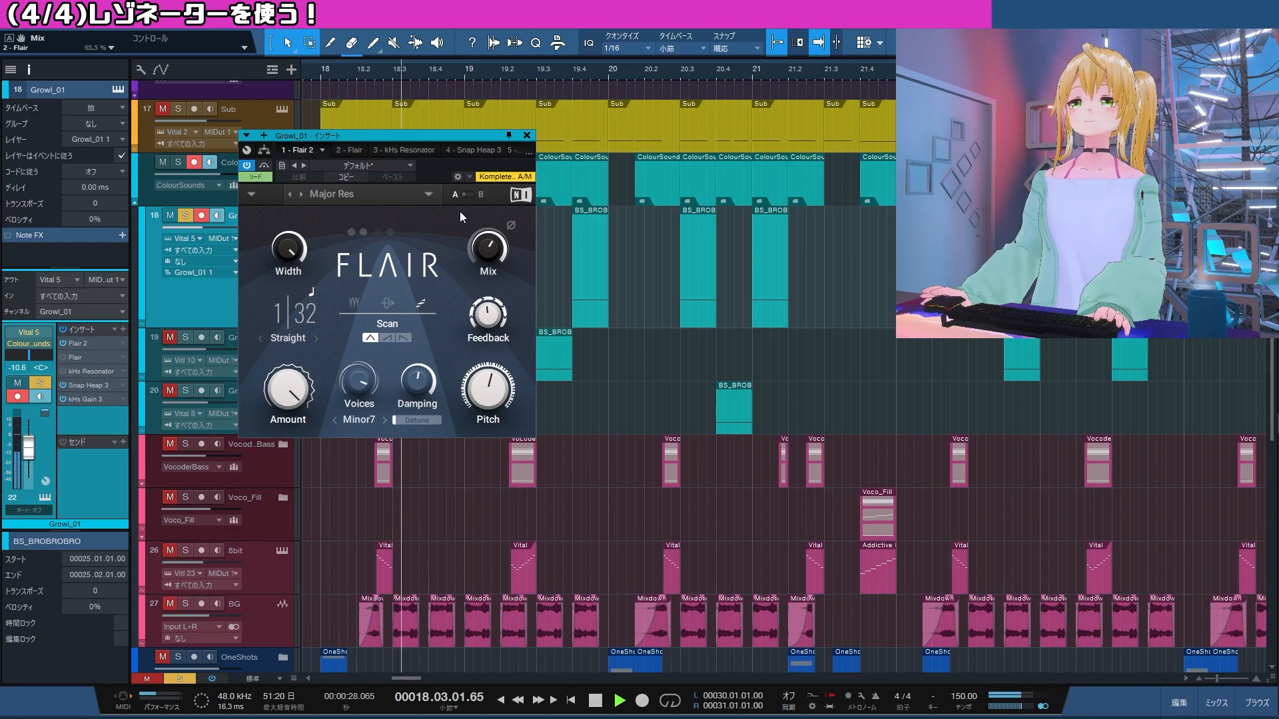
left_click(526, 135)
Examine the Flair 5 settings on the Growl_02 track and audition the track soloed from 18.4.
left_click(295, 343)
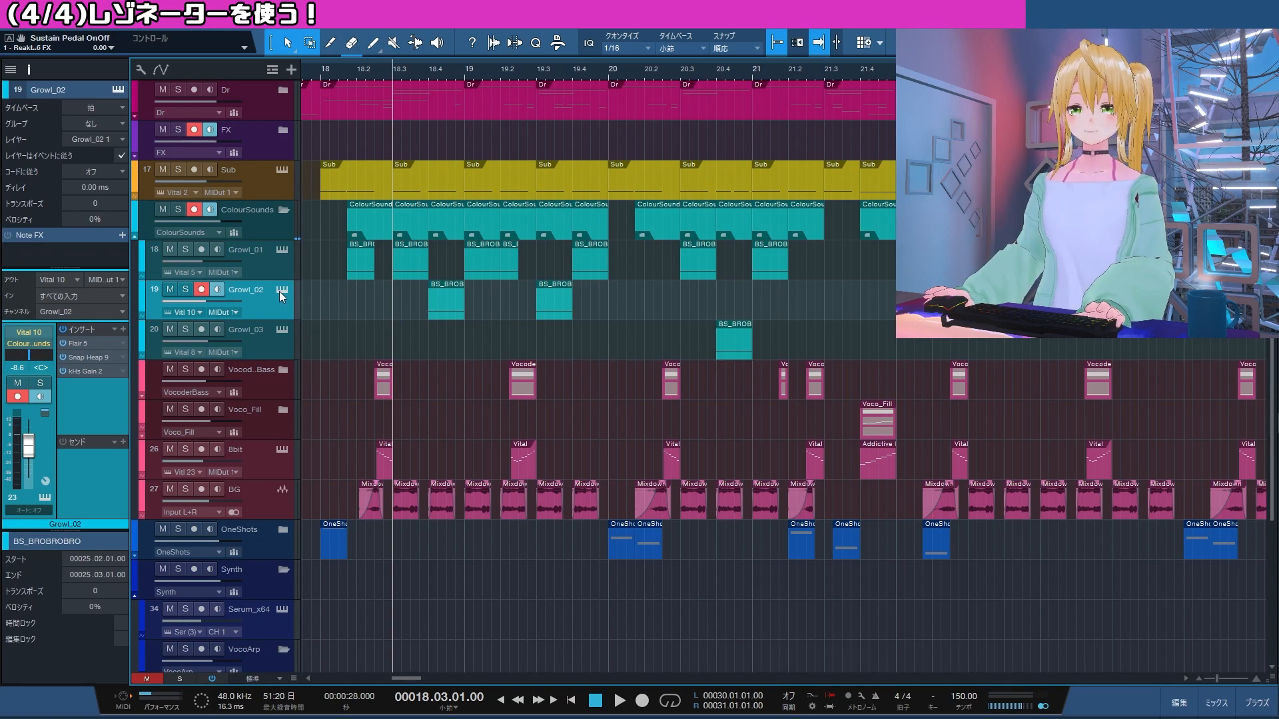
left_click(86, 344)
key("s")
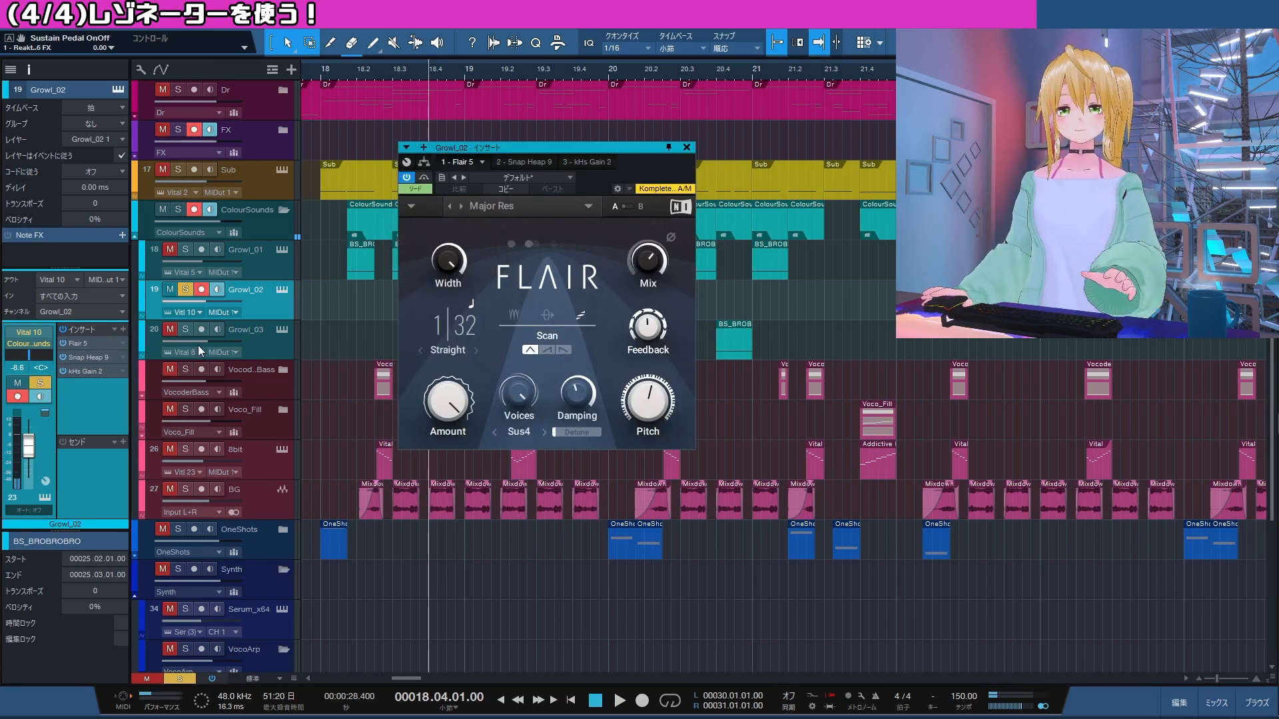
key("space")
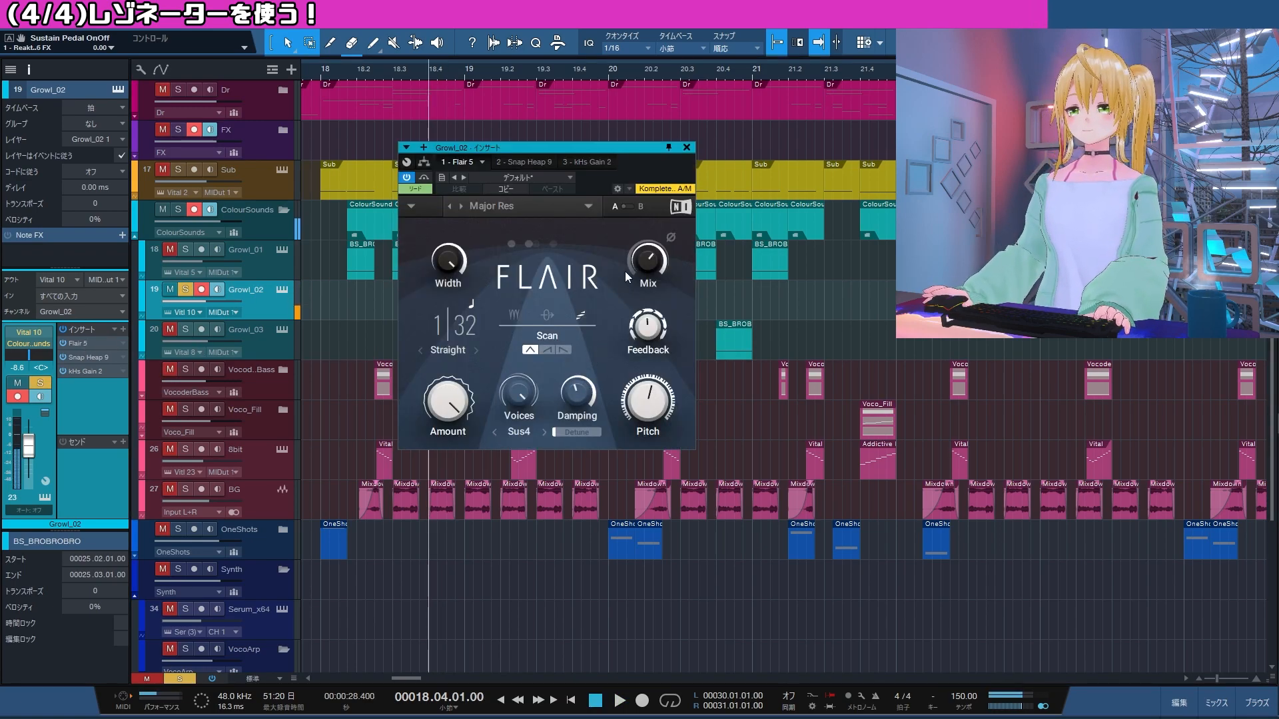
left_click(686, 148)
Solo Growl_01, Growl_02 and Growl_03 together and play them from bar 18.
left_click(185, 289)
left_click(185, 329)
key("space")
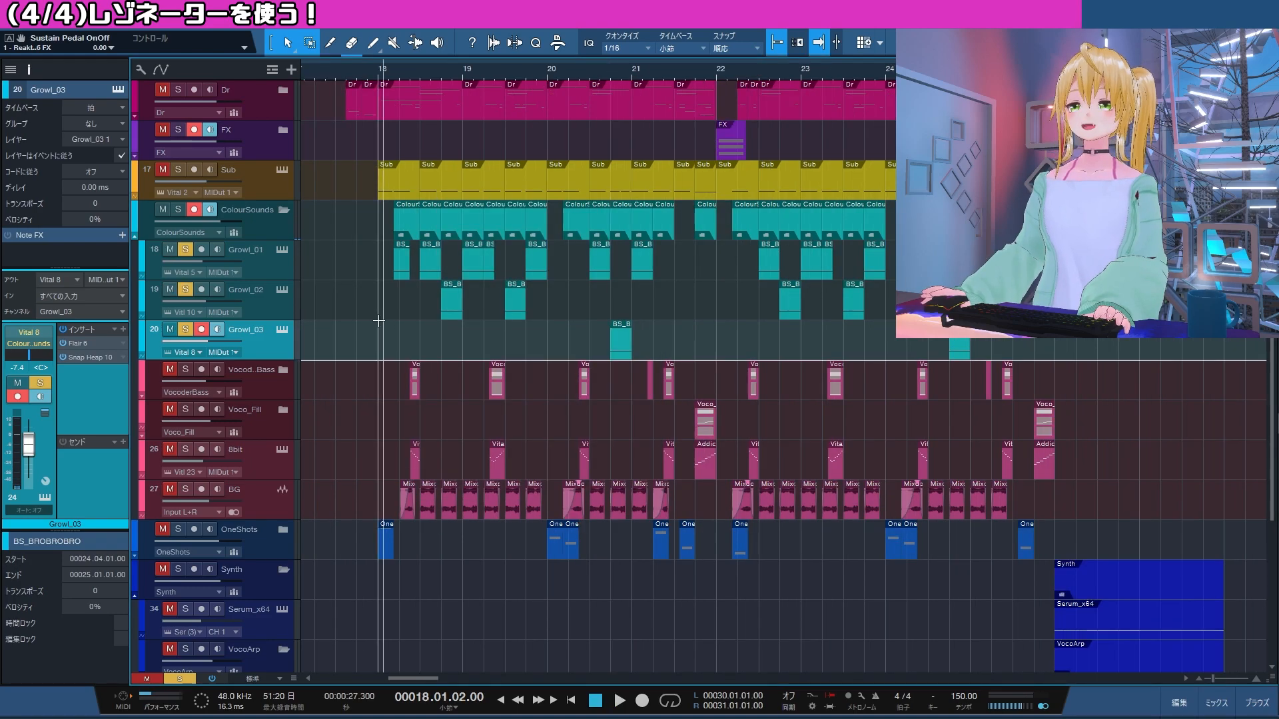
key("space")
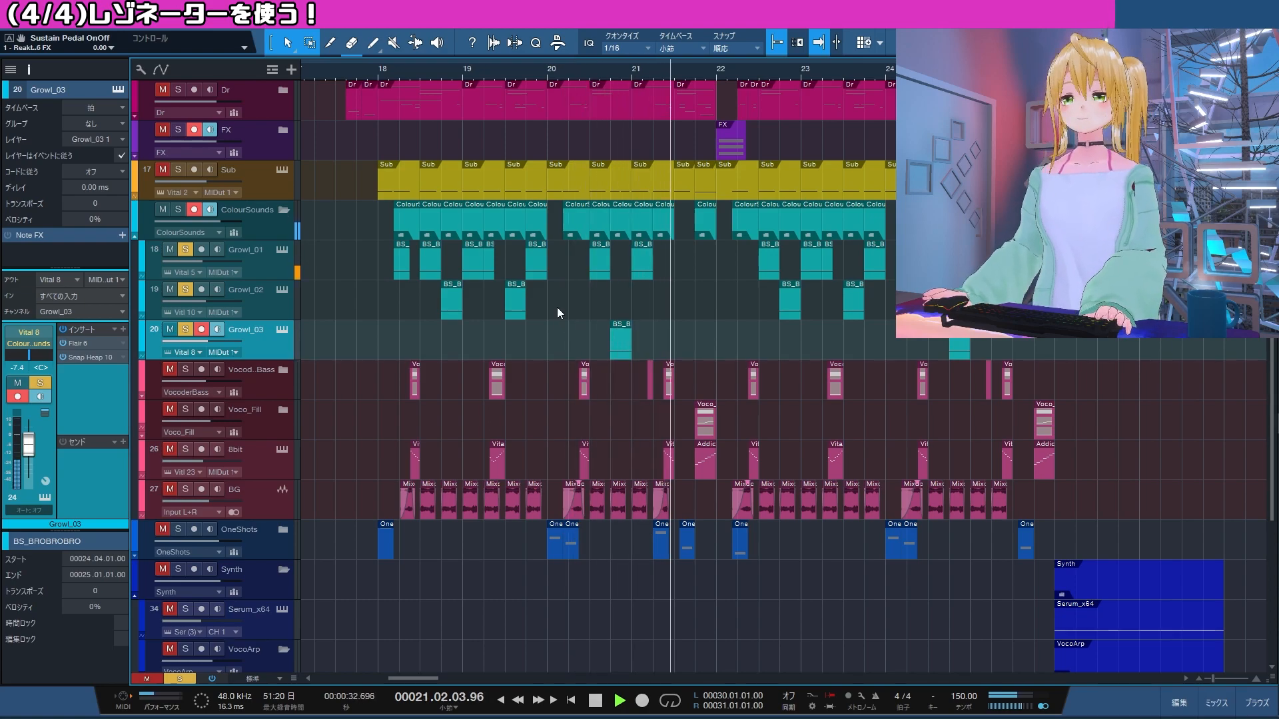
key("space")
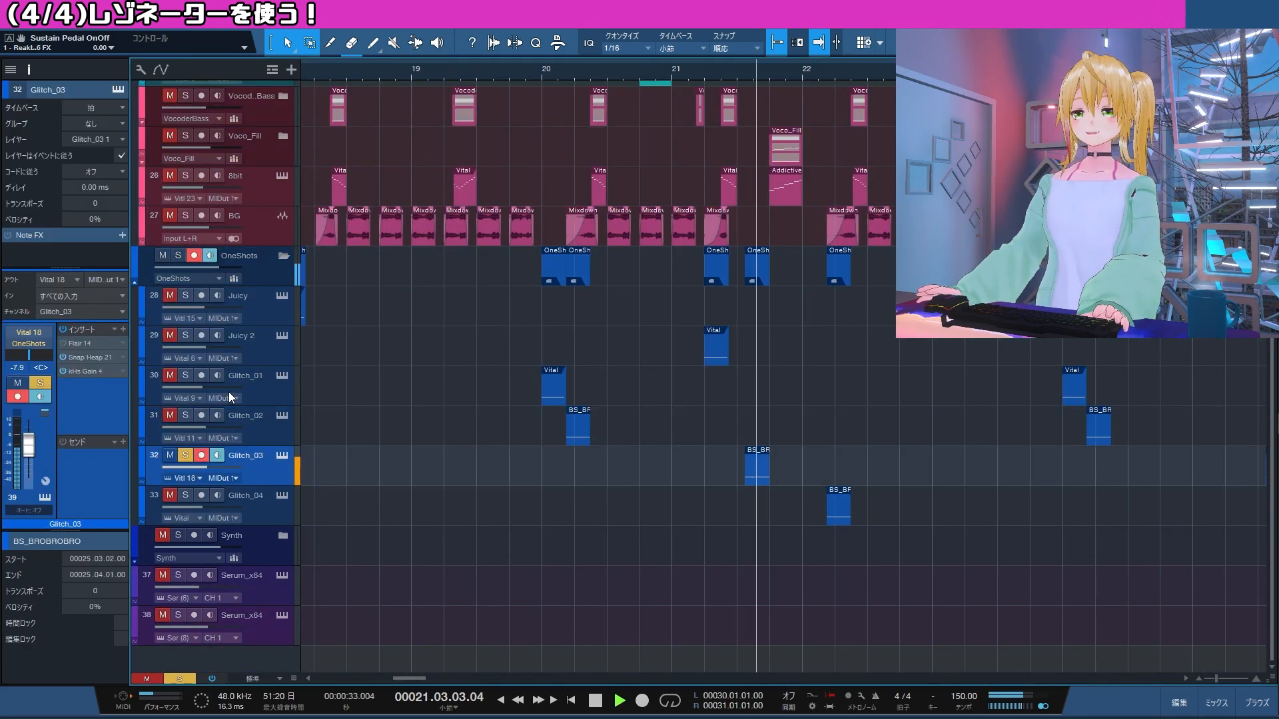
Compare the soloed Glitch_03 sound from 21.3 without and with its Flair 14 resonator enabled.
key("space")
key("space")
key("space")
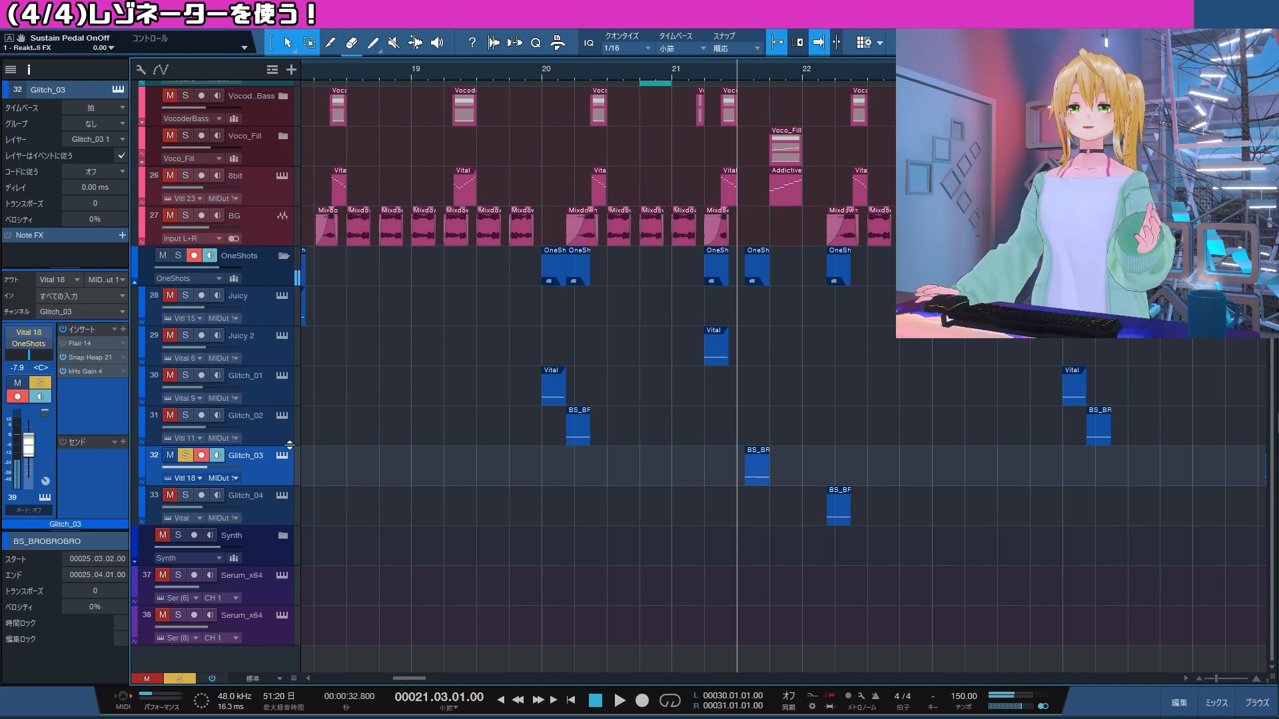
left_click(66, 344)
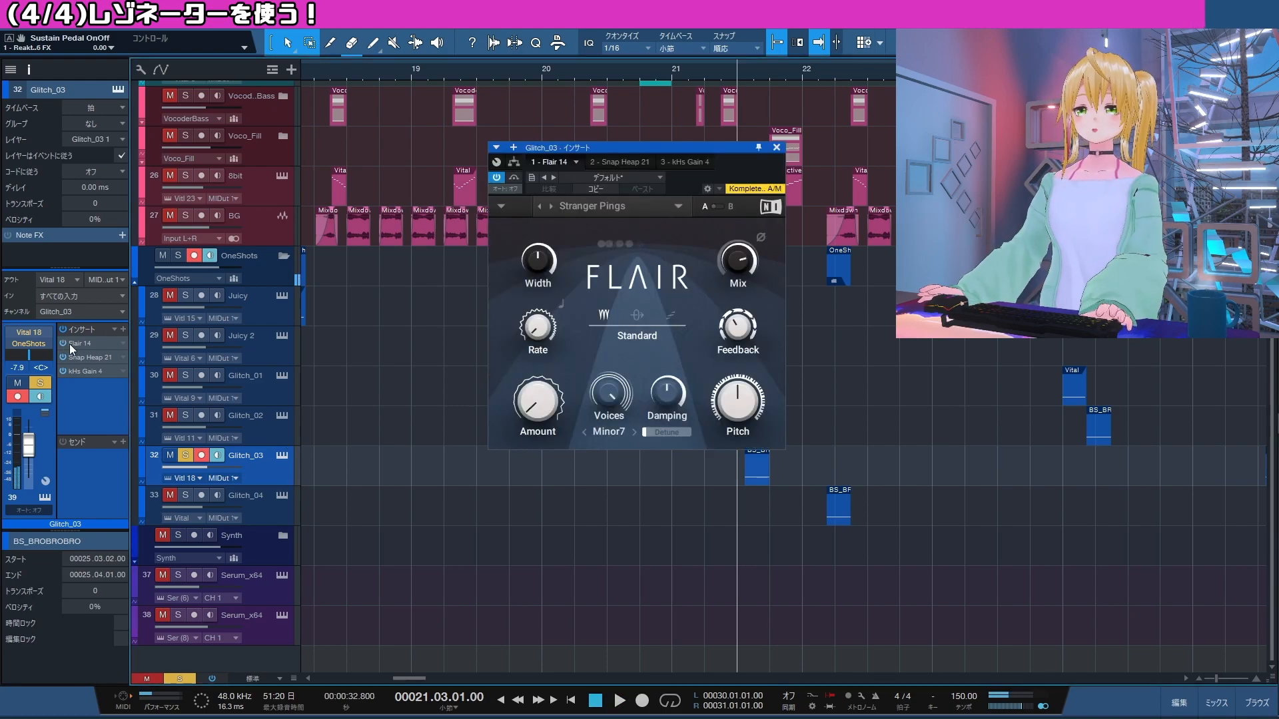
key("space")
key("space")
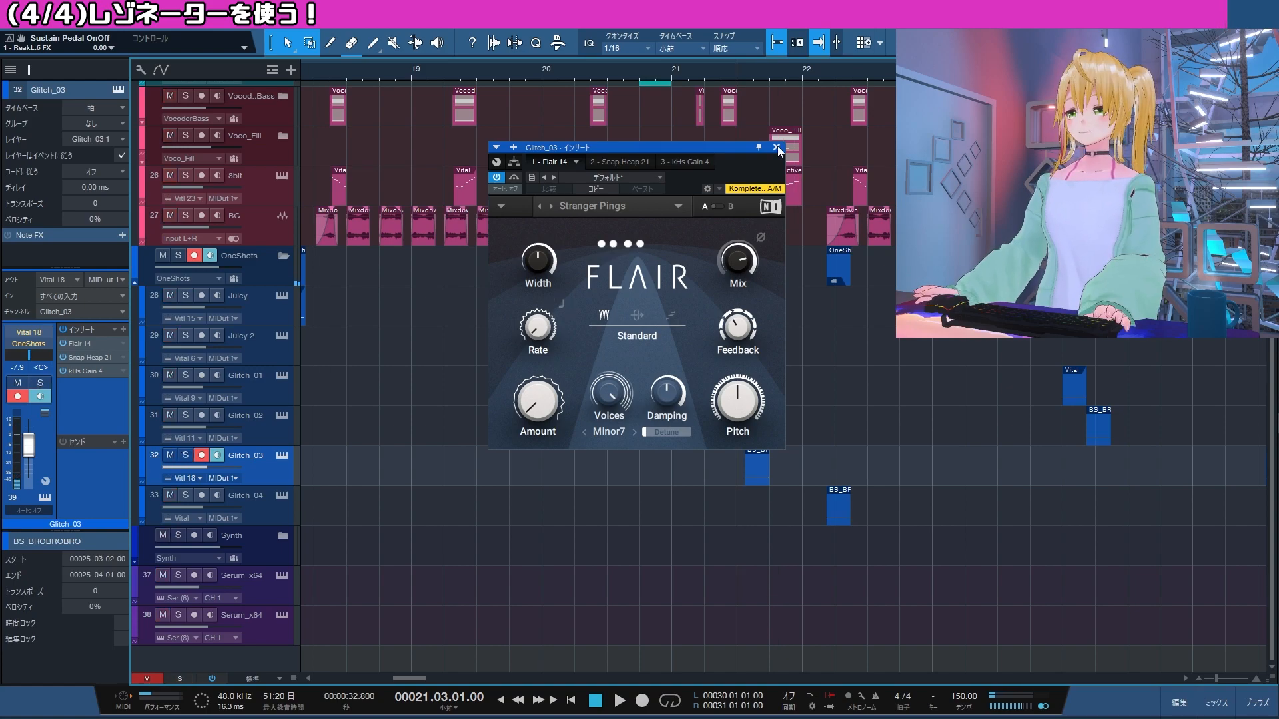
left_click(778, 148)
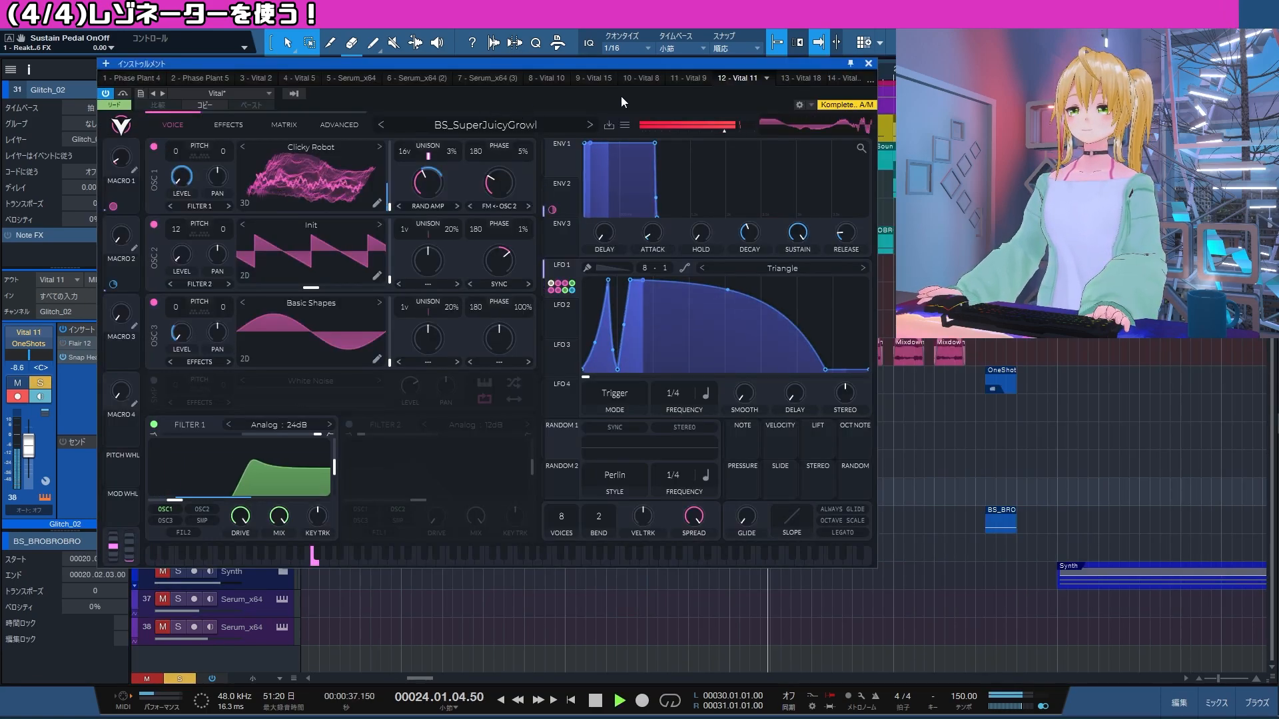
Enable Flair 12 with the Stranger Pings preset on Glitch_02 and audition the sound from 24.1.04.
key("space")
left_click(868, 63)
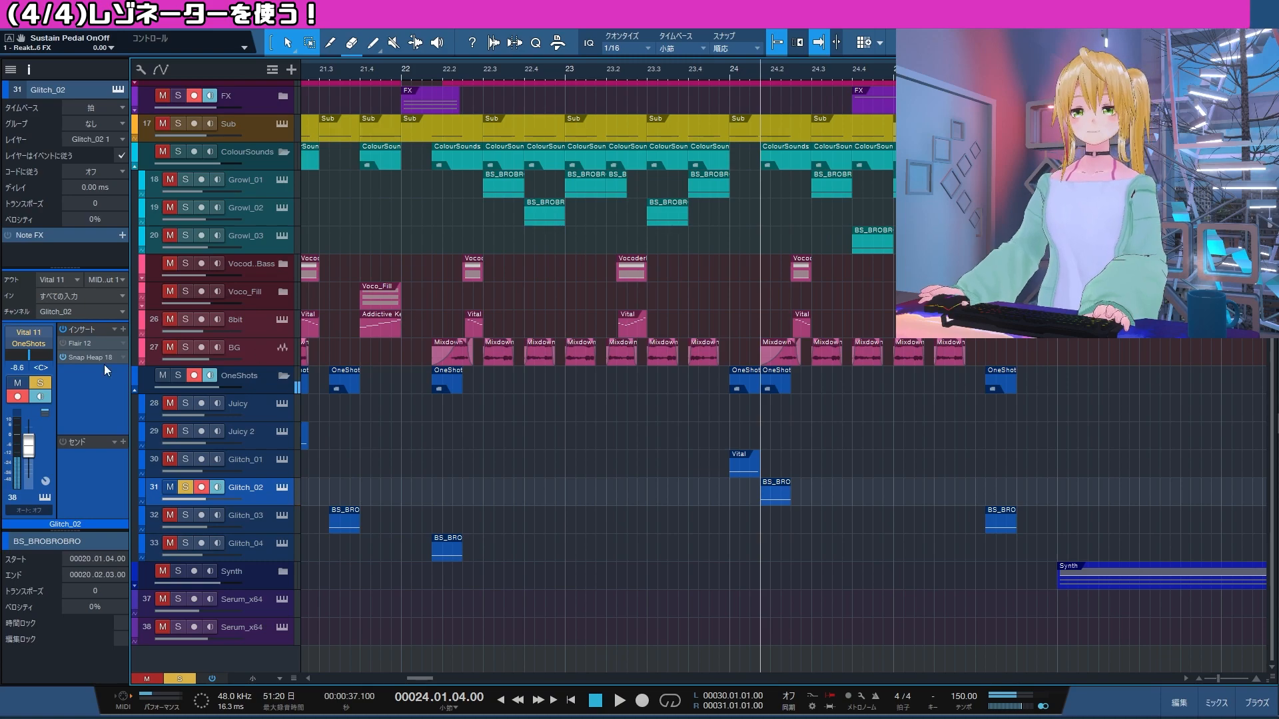
left_click(64, 343)
double_click(80, 344)
key("space")
key("space")
key("space")
key("space")
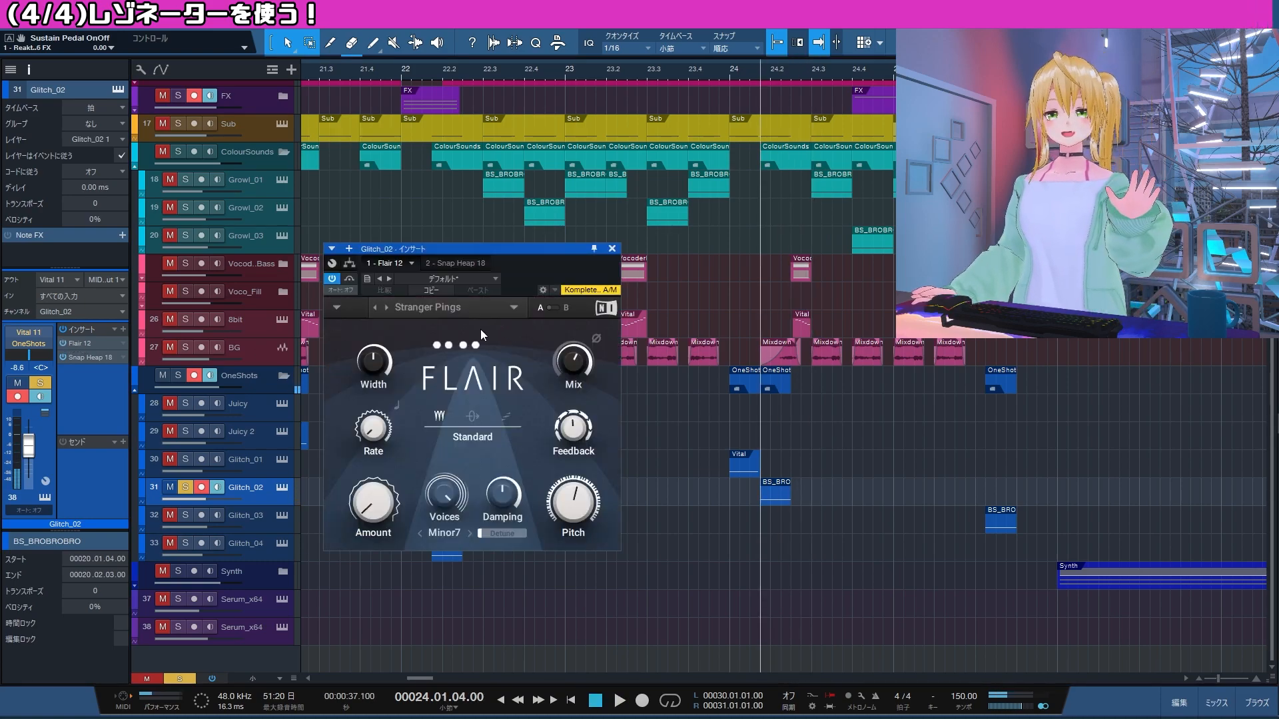
key("space")
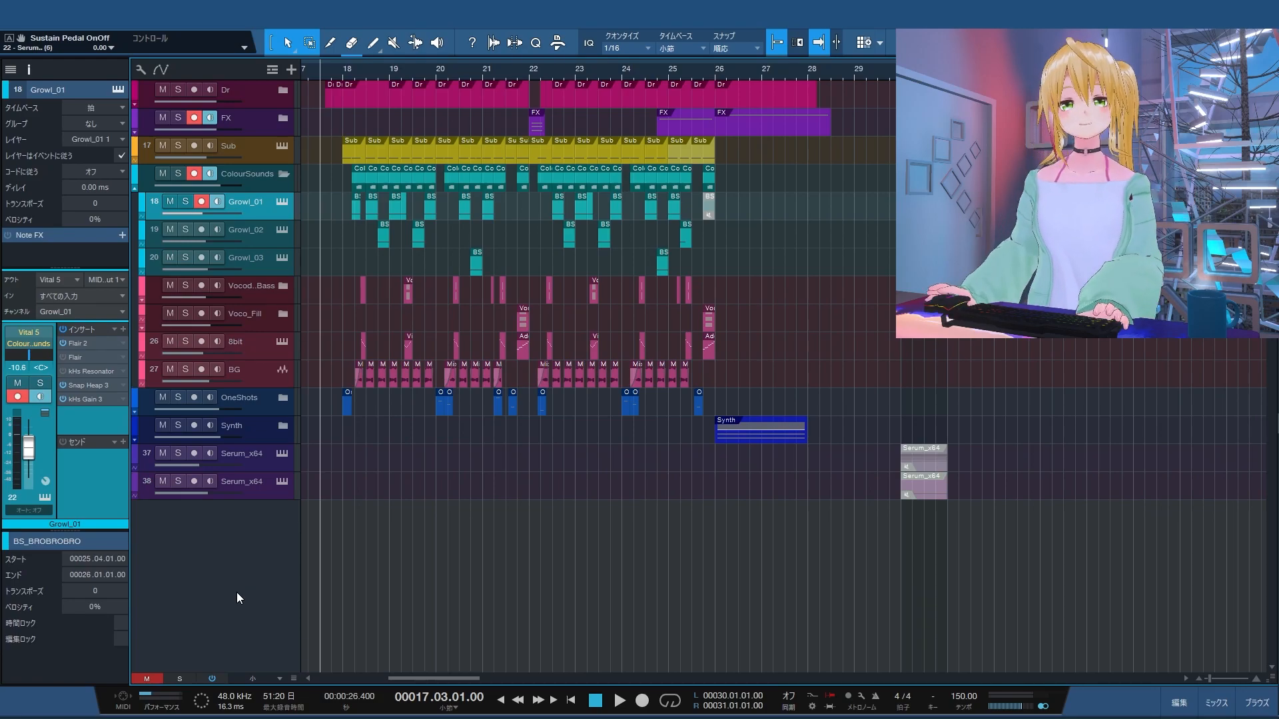
Play the full arrangement from 17.3 and expand the Voco_Fill folder to show its tracks.
key("space")
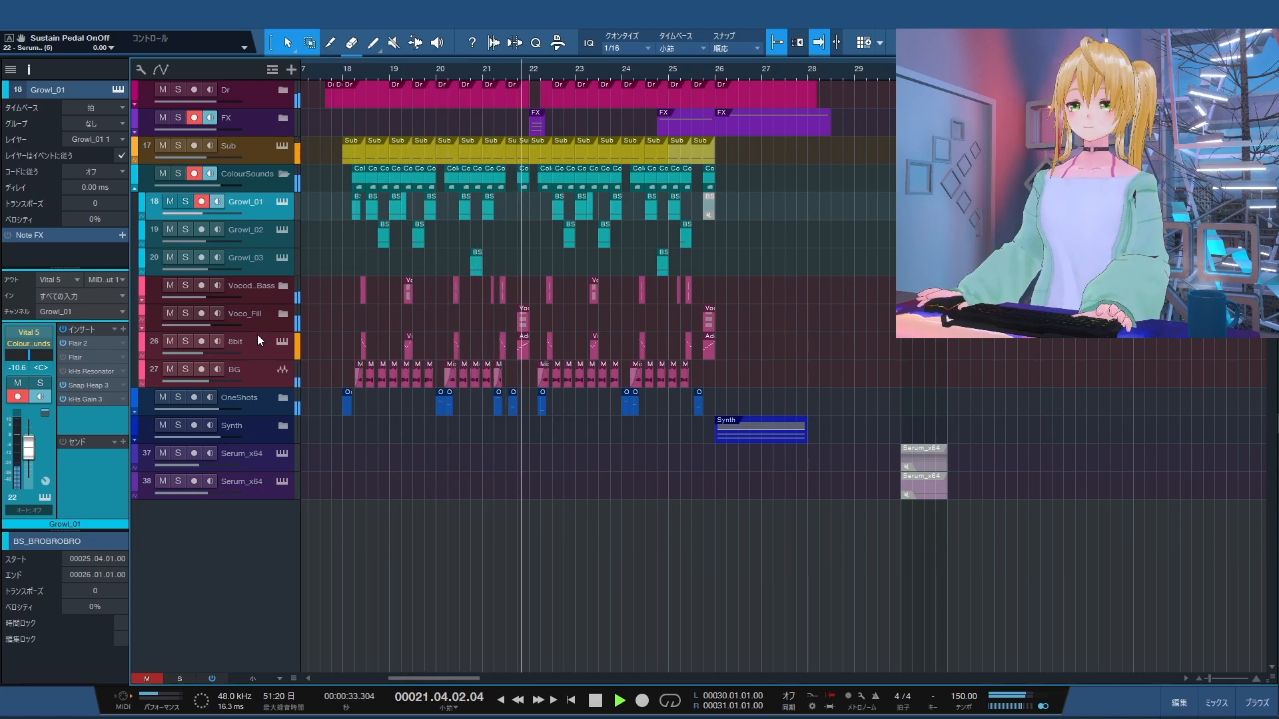
left_click(281, 317)
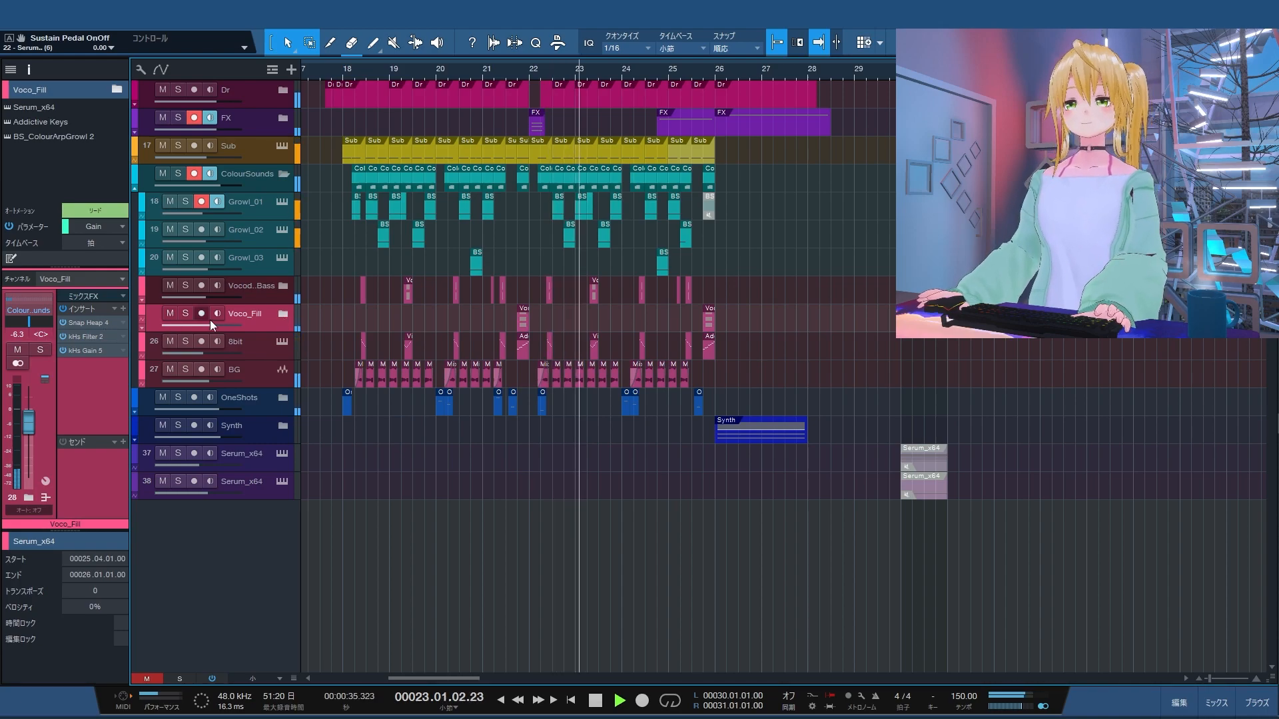
left_click(282, 314)
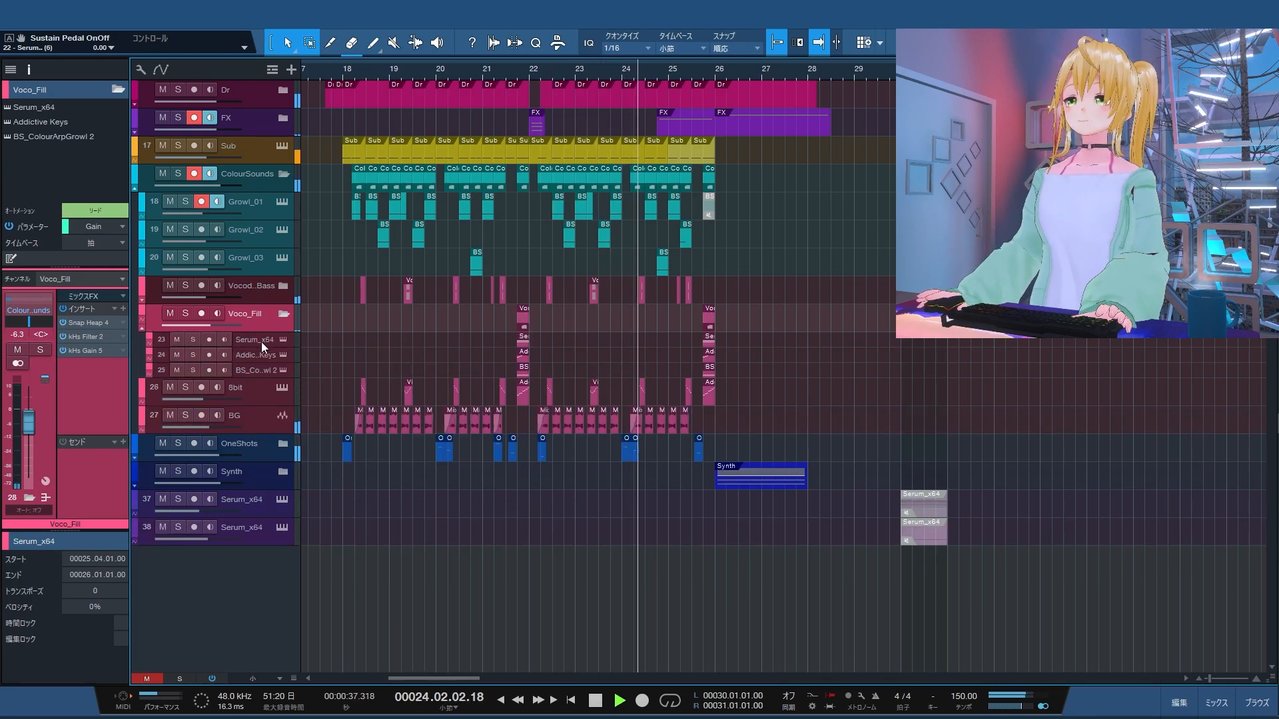